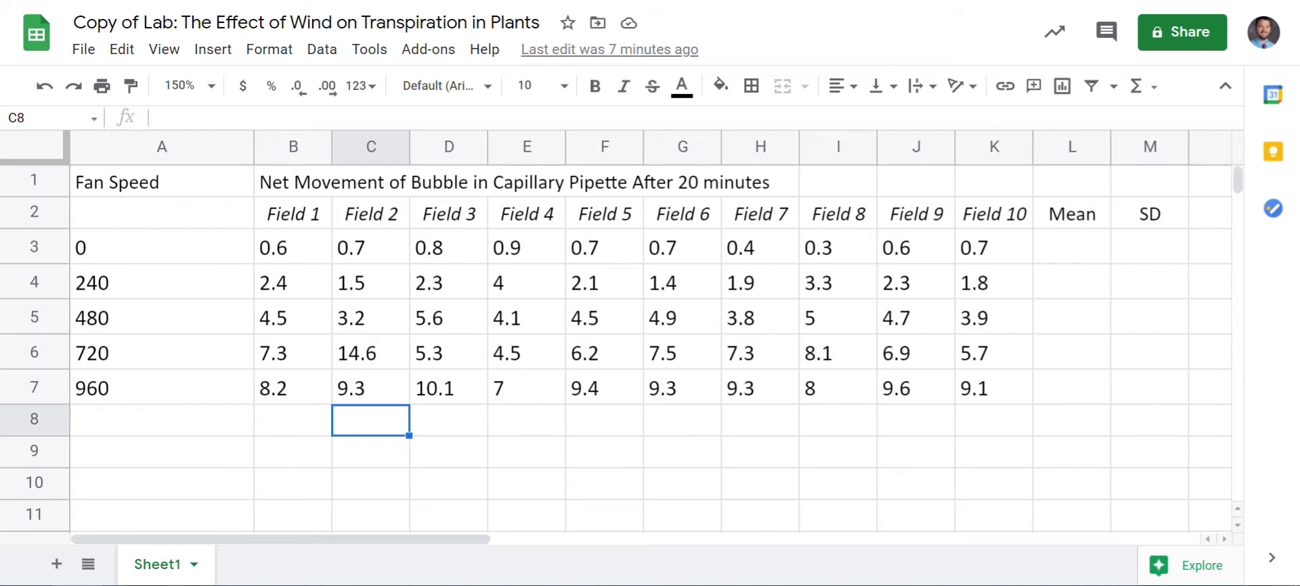
# Apply all borders, inside and outside, to the data table in A1:M7
pyautogui.moveTo(162, 183); pyautogui.dragTo(1149, 388)
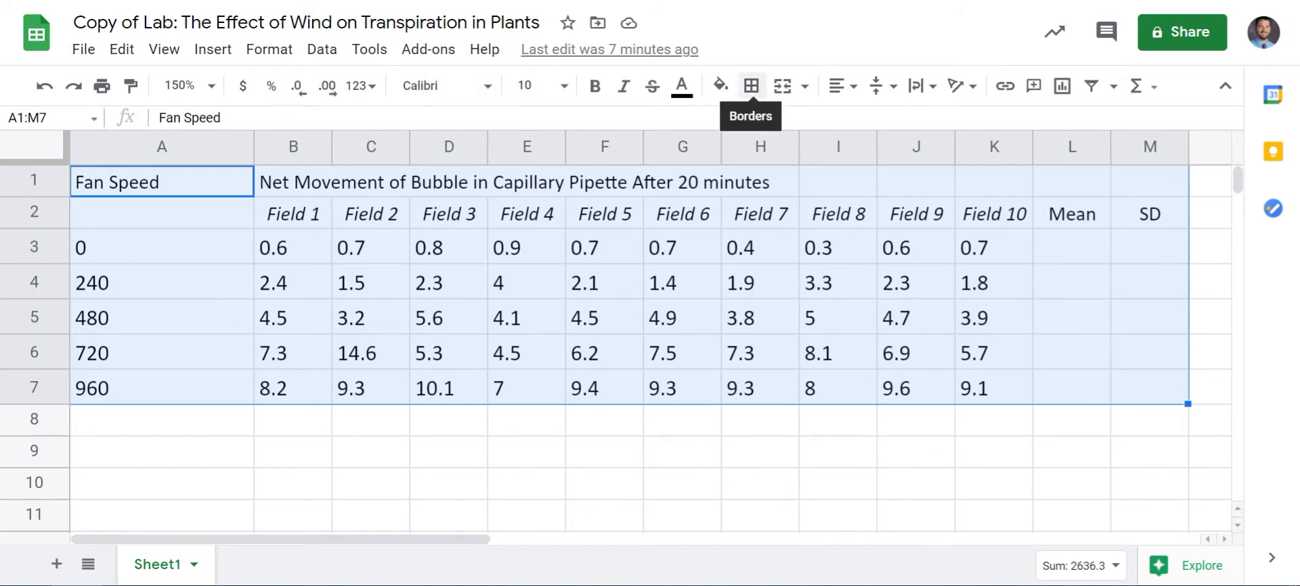
pyautogui.click(1226, 85)
pyautogui.click(1225, 20)
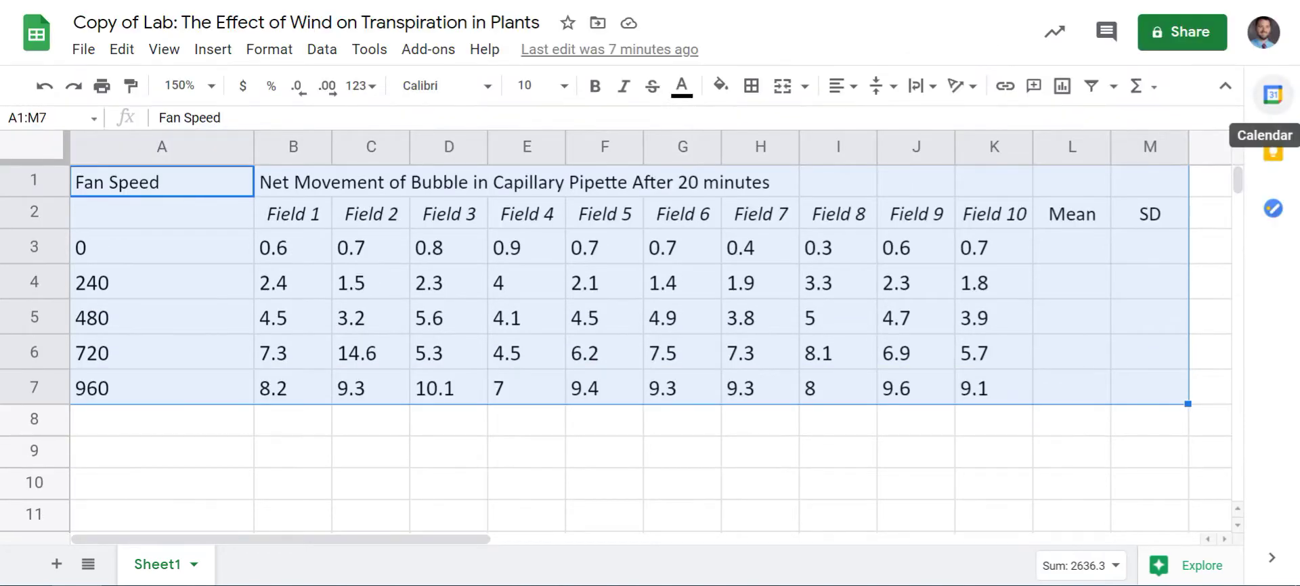
pyautogui.click(1225, 86)
pyautogui.click(1225, 19)
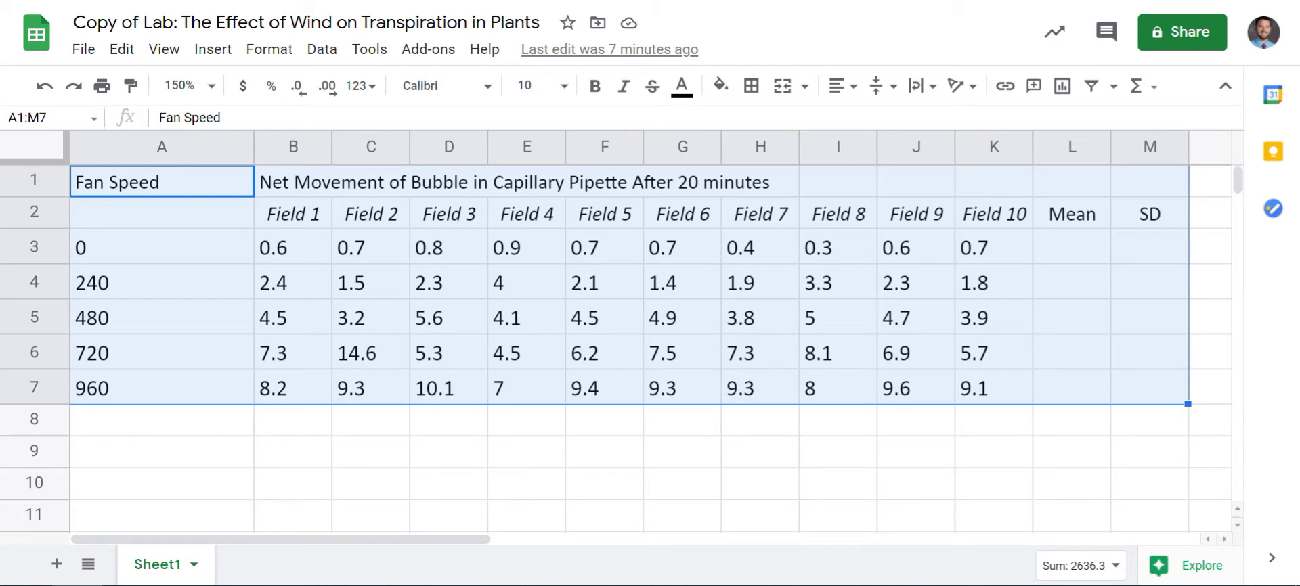
pyautogui.click(751, 85)
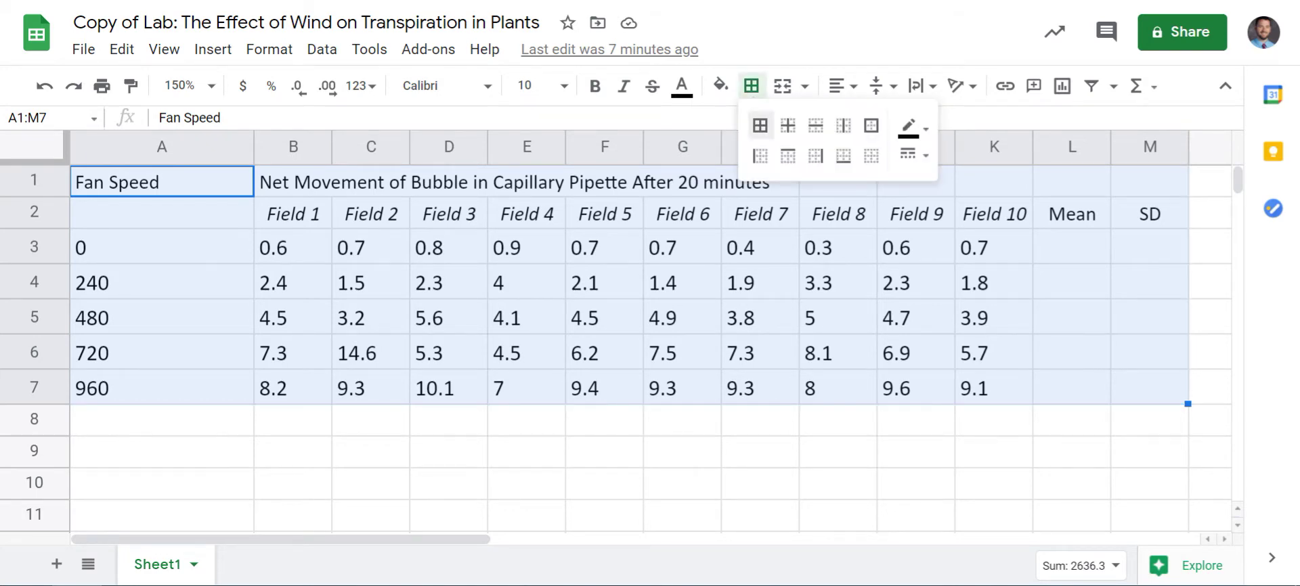
pyautogui.click(760, 125)
pyautogui.click(759, 317)
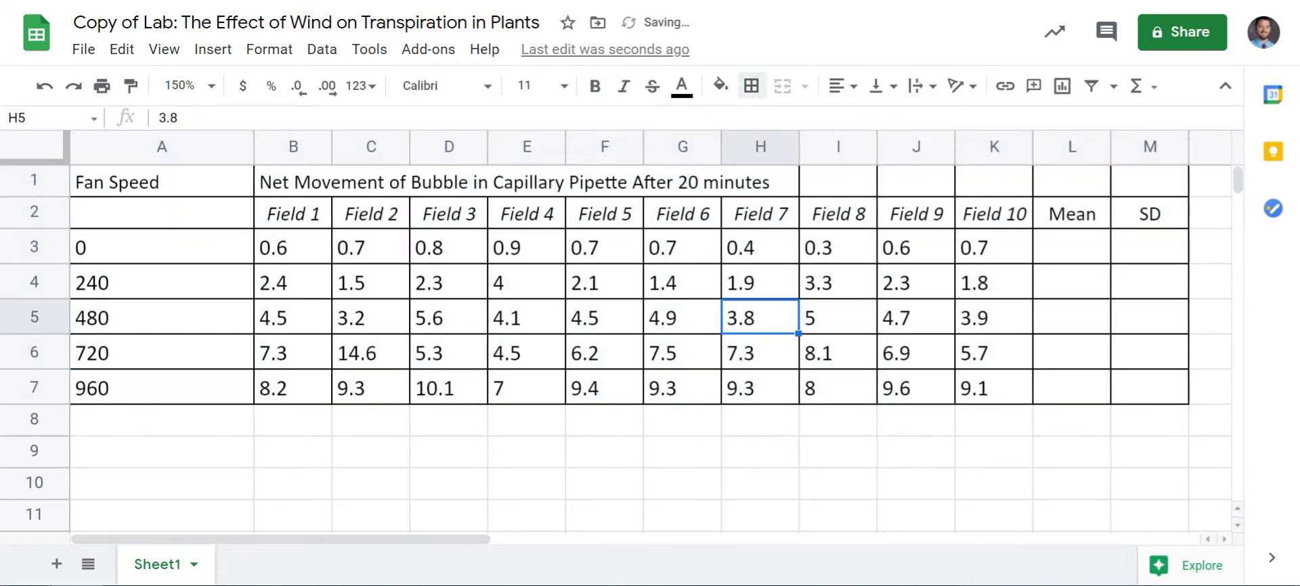
# Fill the header rows A1:M2 and the fan speed column A1:A7 with light gray
pyautogui.moveTo(162, 182); pyautogui.dragTo(1149, 214)
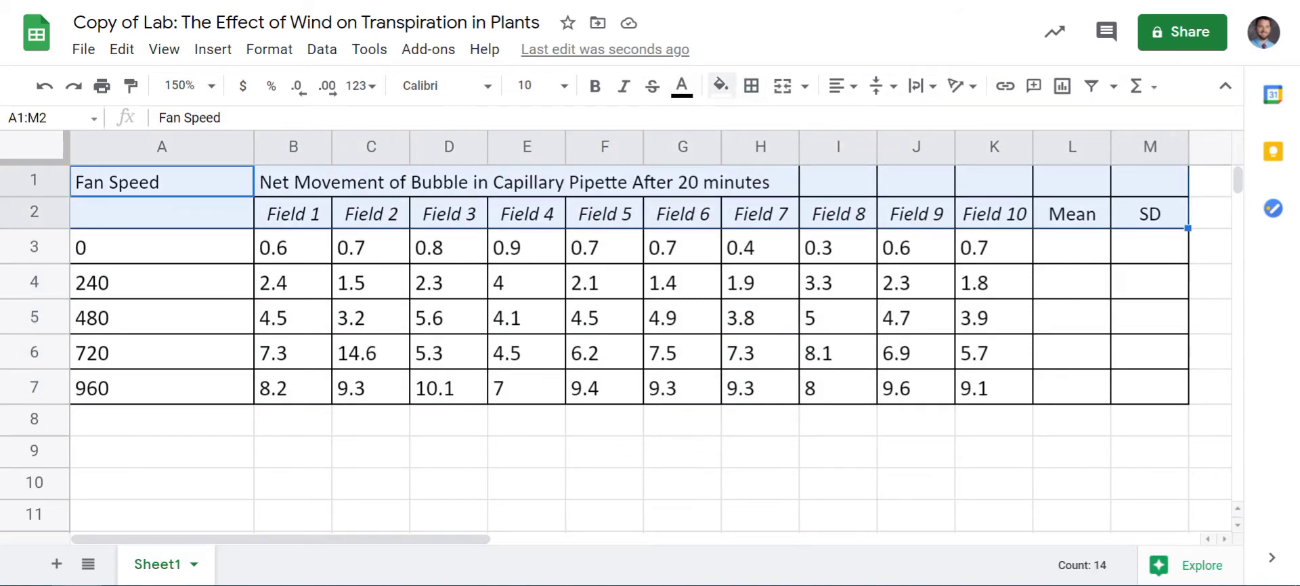
pyautogui.click(720, 85)
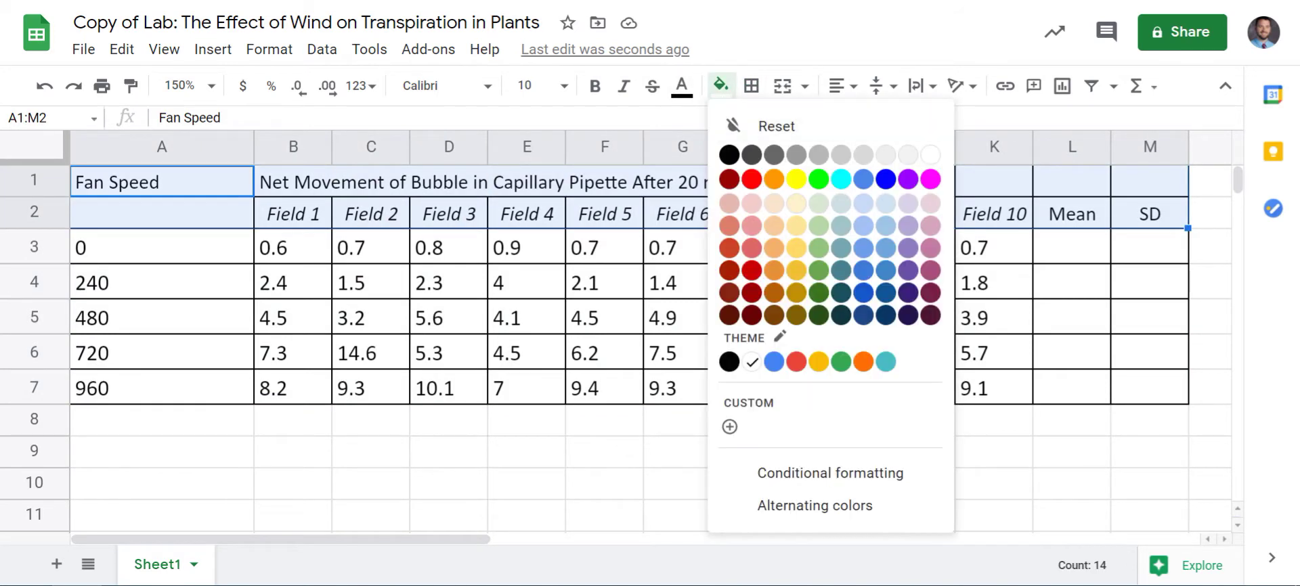
pyautogui.click(861, 151)
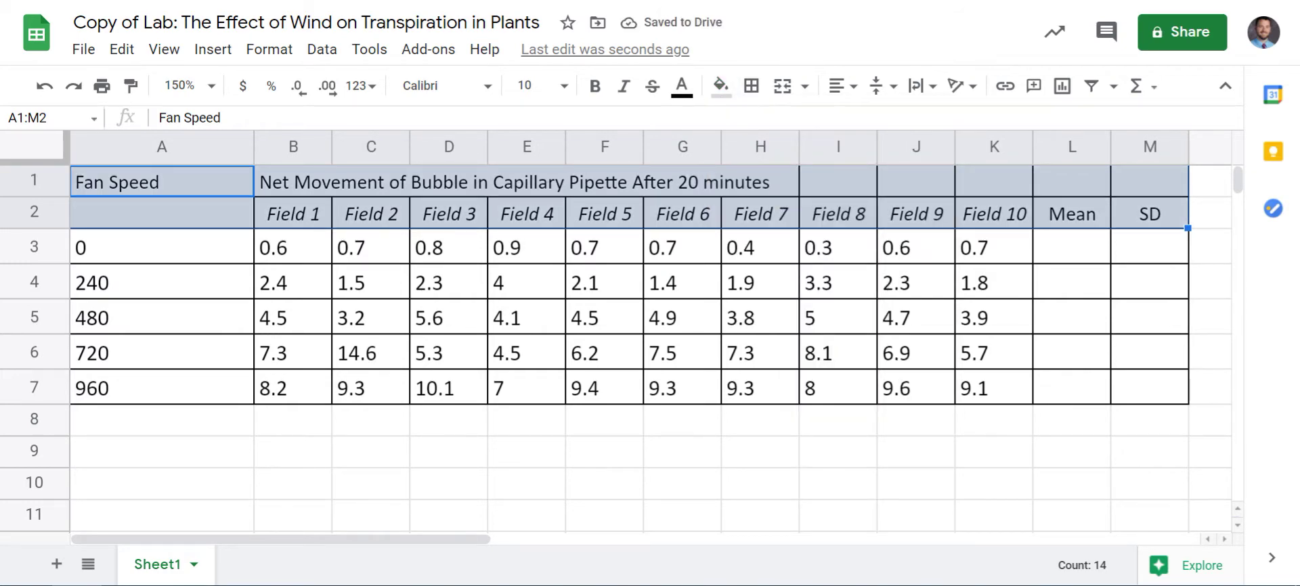
pyautogui.click(162, 214)
pyautogui.moveTo(162, 182); pyautogui.dragTo(162, 388)
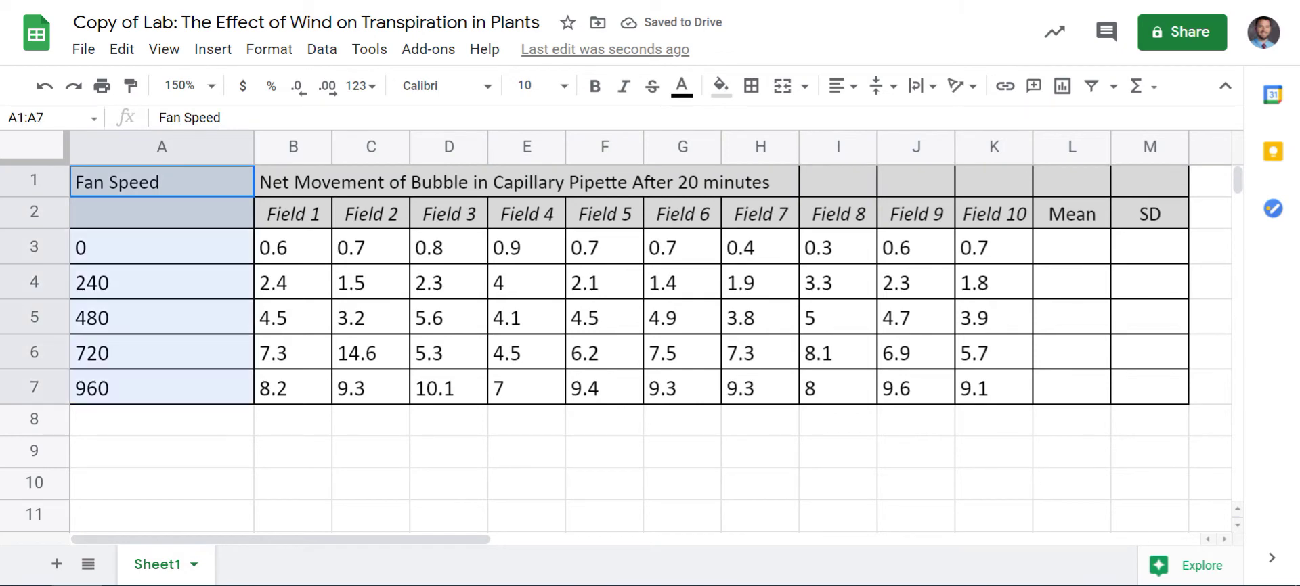
pyautogui.click(721, 85)
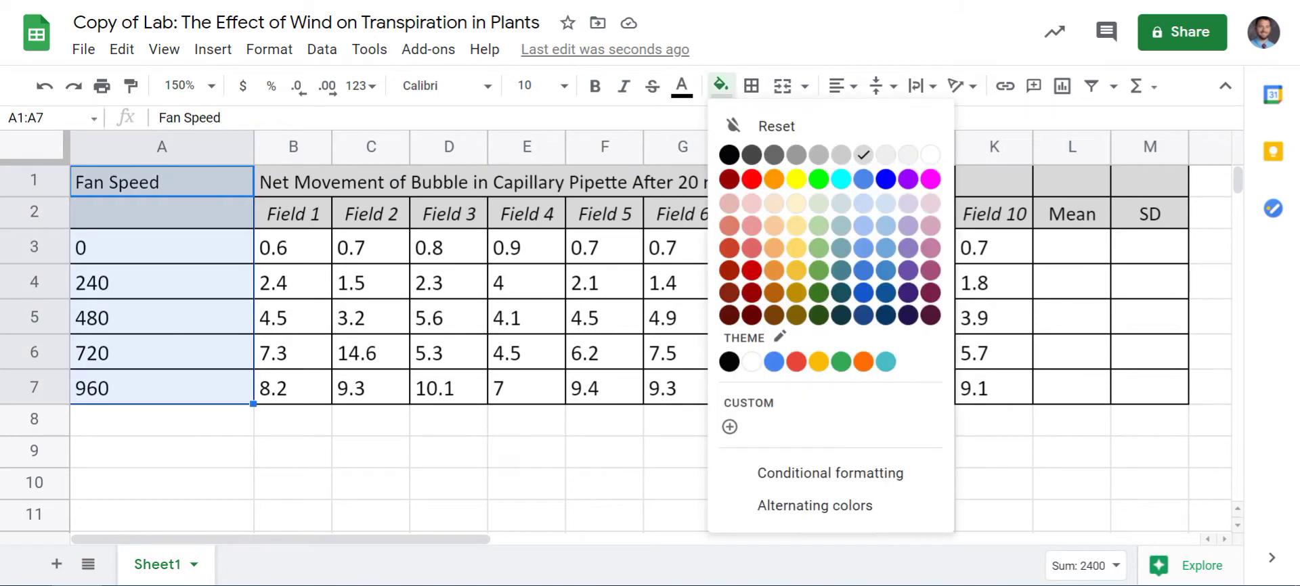
pyautogui.click(863, 154)
pyautogui.click(760, 282)
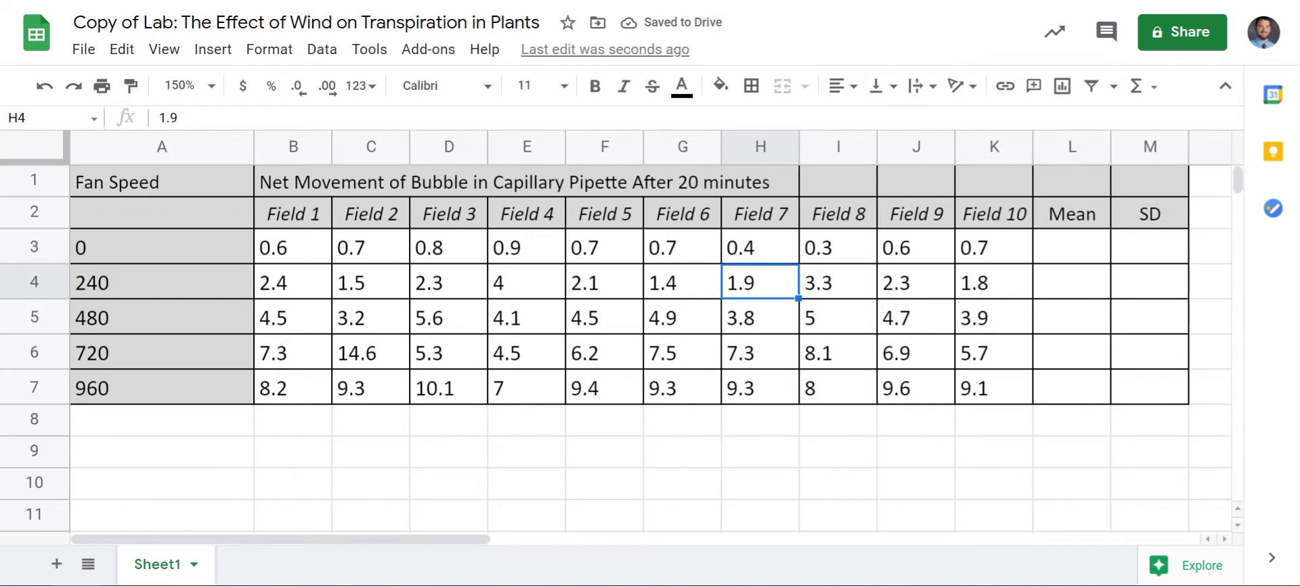
# Center the data rows A3:M7 horizontally in their cells
pyautogui.moveTo(162, 247); pyautogui.dragTo(1149, 388)
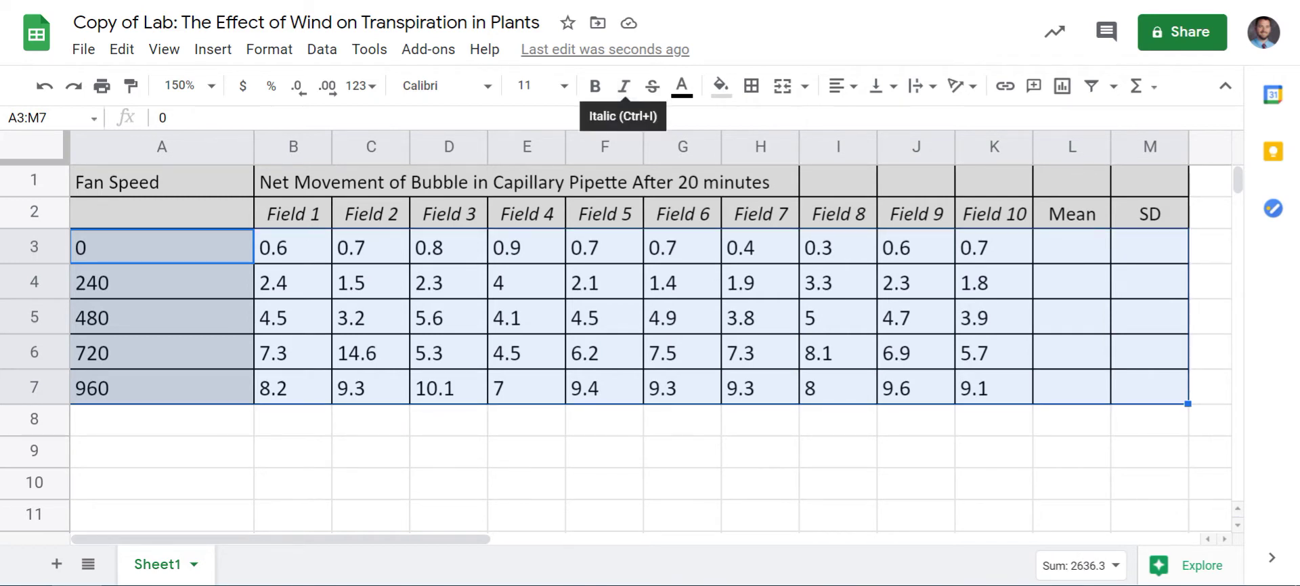
pyautogui.click(841, 86)
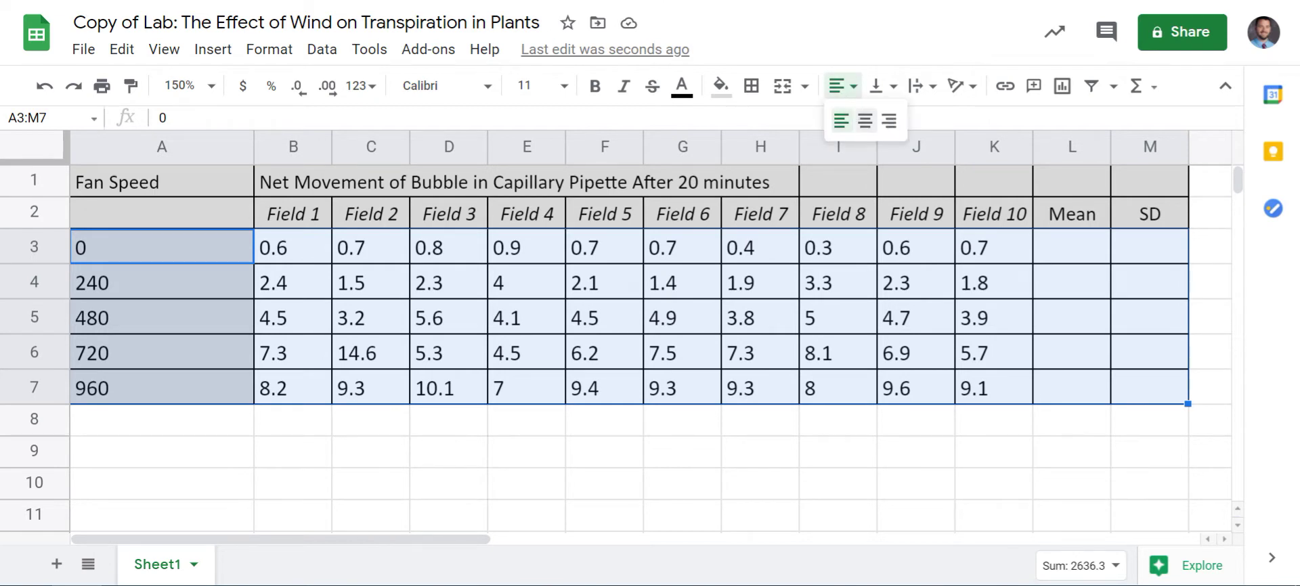
pyautogui.click(866, 121)
pyautogui.click(838, 282)
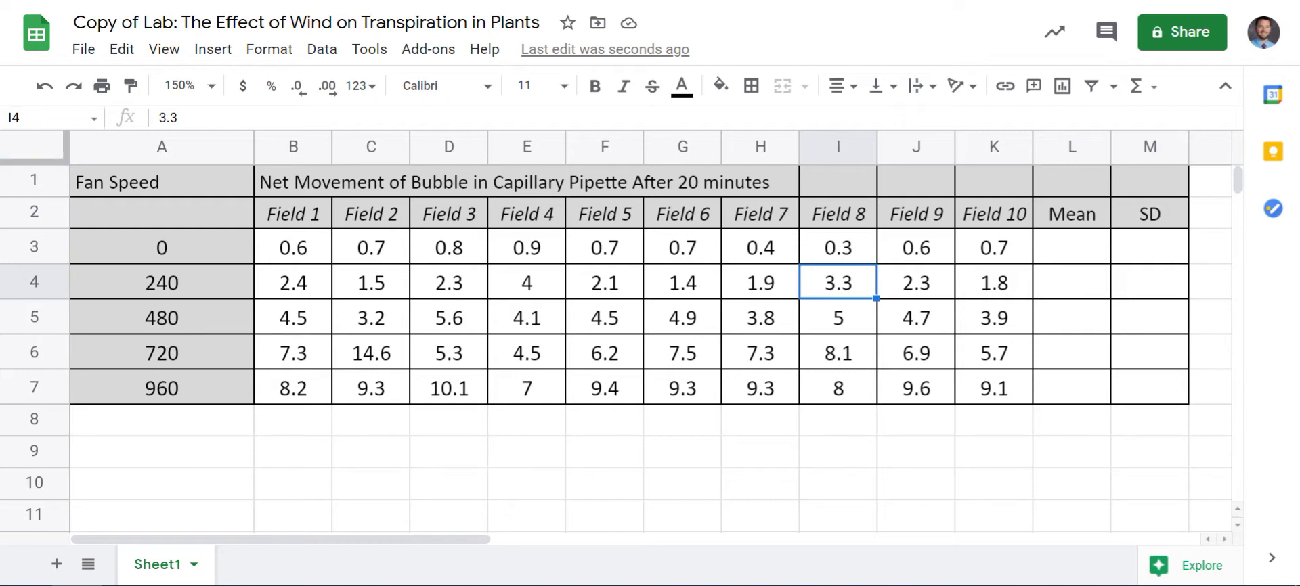
pyautogui.click(162, 213)
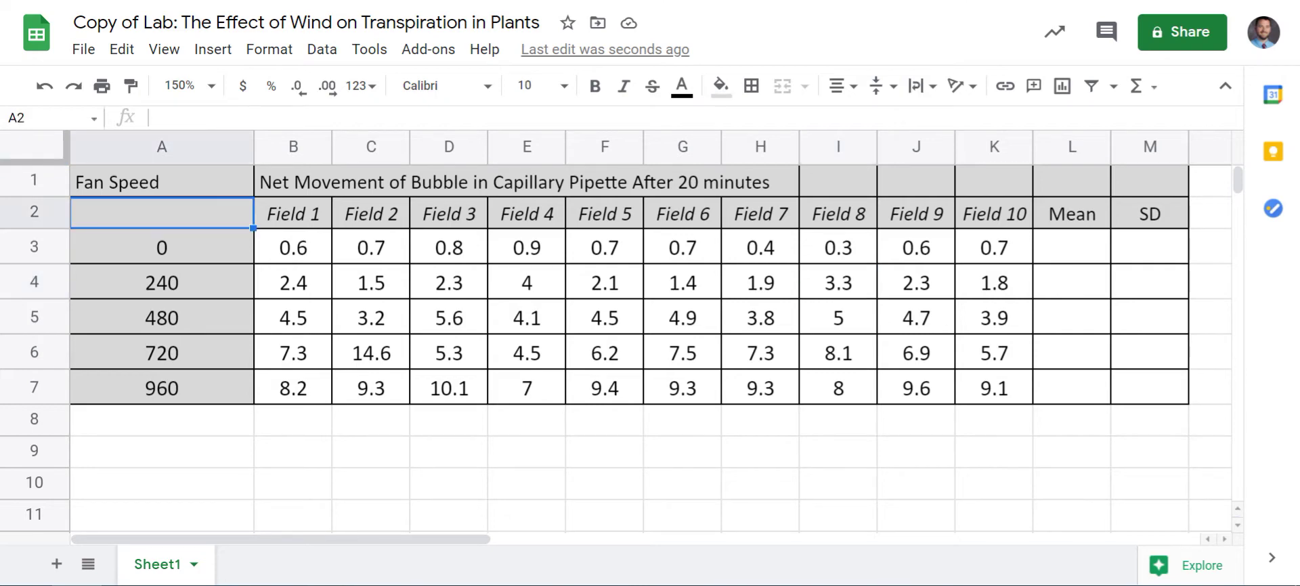
pyautogui.rightClick(160, 181)
pyautogui.click(227, 275)
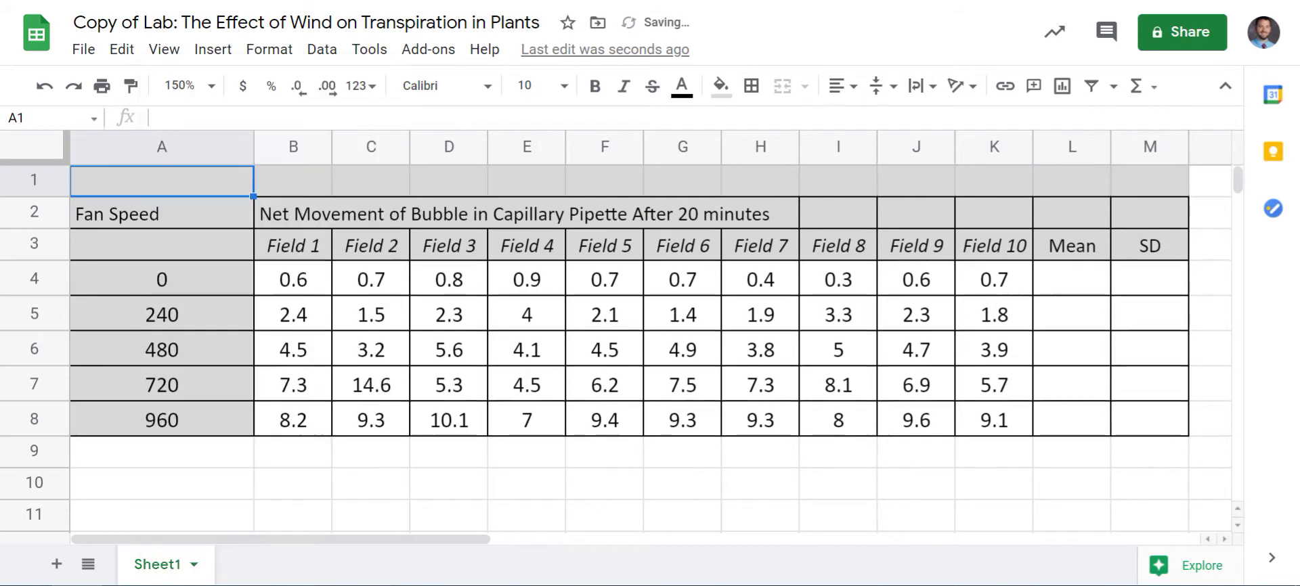
pyautogui.click(293, 213)
pyautogui.moveTo(162, 181); pyautogui.dragTo(1149, 182)
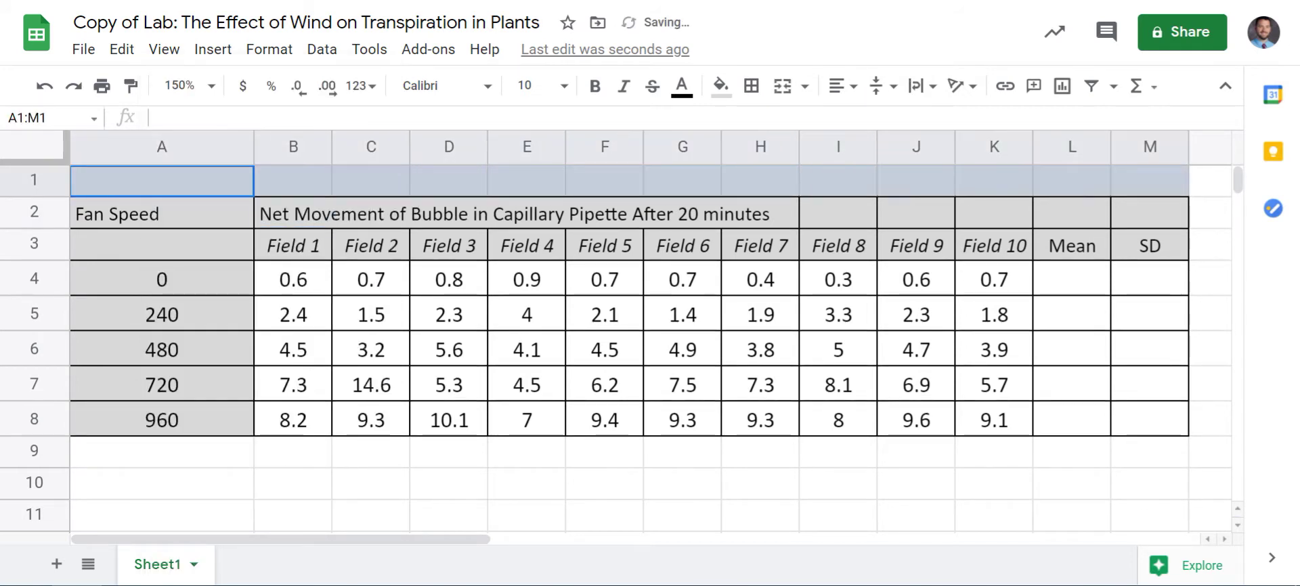
pyautogui.hotkey('ctrl', 'z')
pyautogui.moveTo(162, 214); pyautogui.dragTo(605, 213)
pyautogui.click(162, 181)
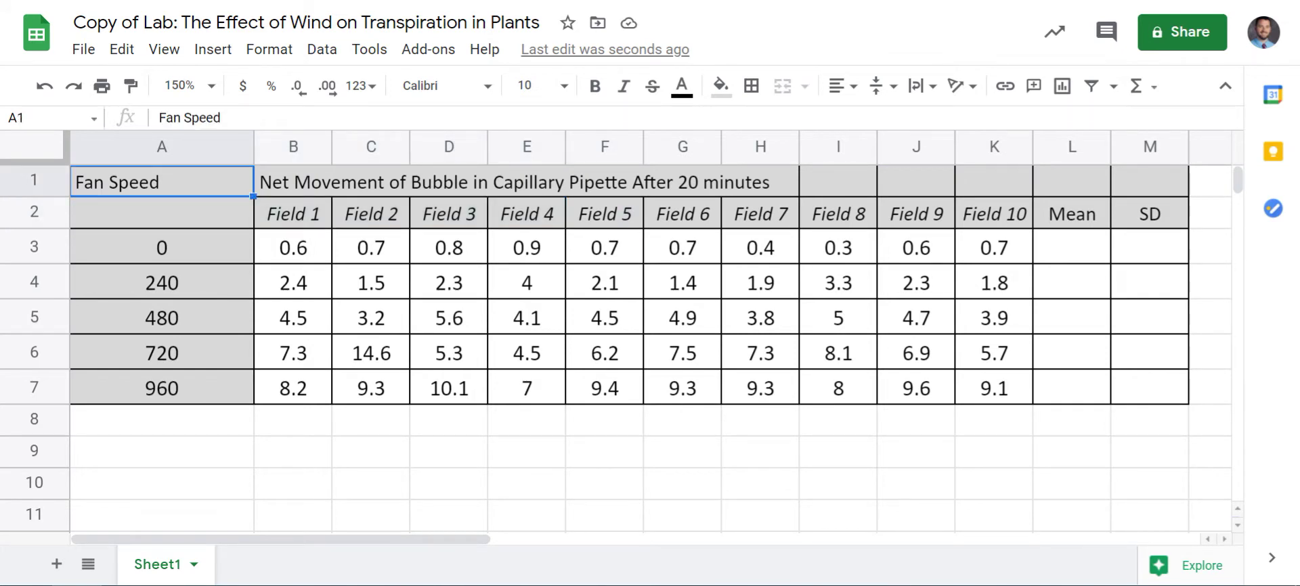
# Merge A1:A2 into one Fan Speed header cell and center its text horizontally
pyautogui.moveTo(161, 182); pyautogui.dragTo(162, 213)
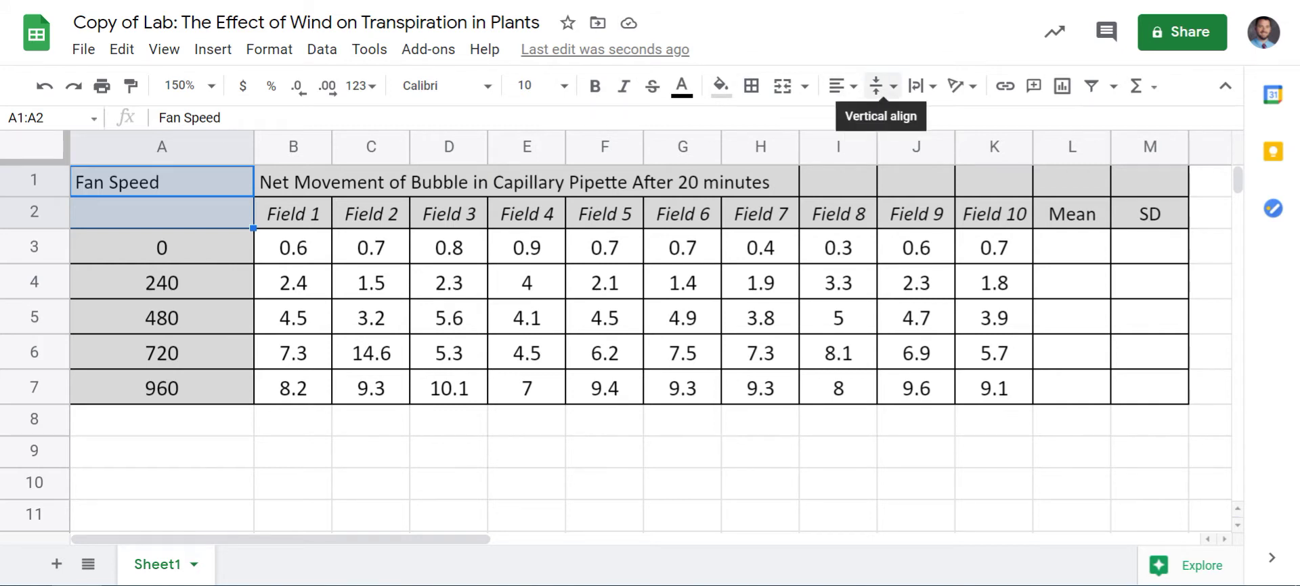
pyautogui.click(782, 86)
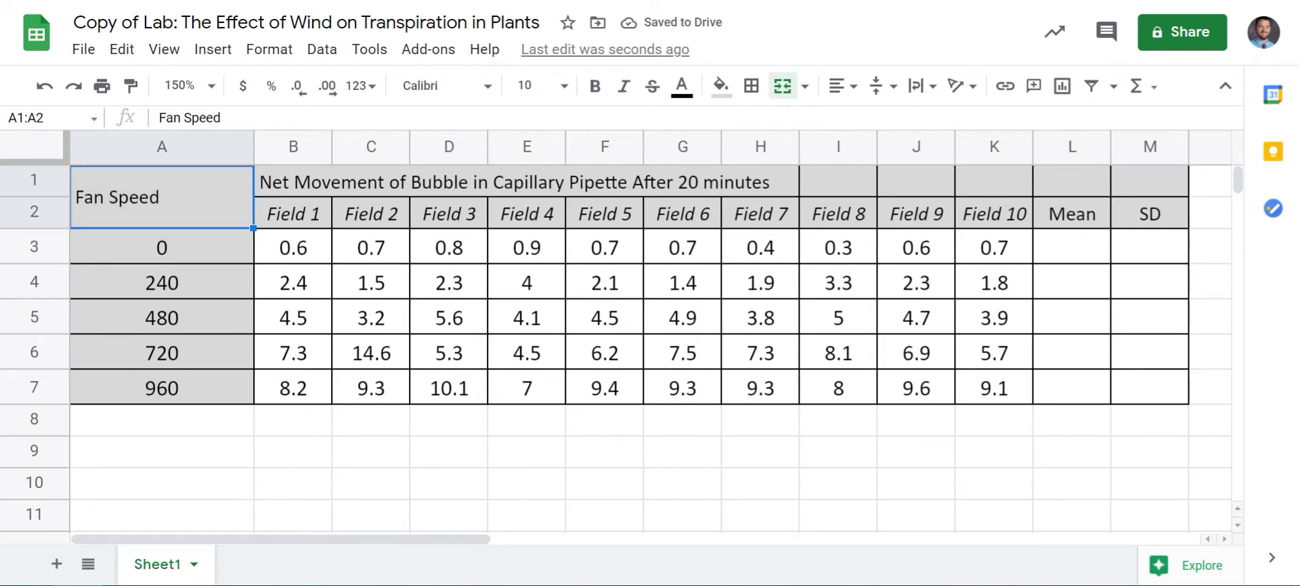
pyautogui.click(842, 86)
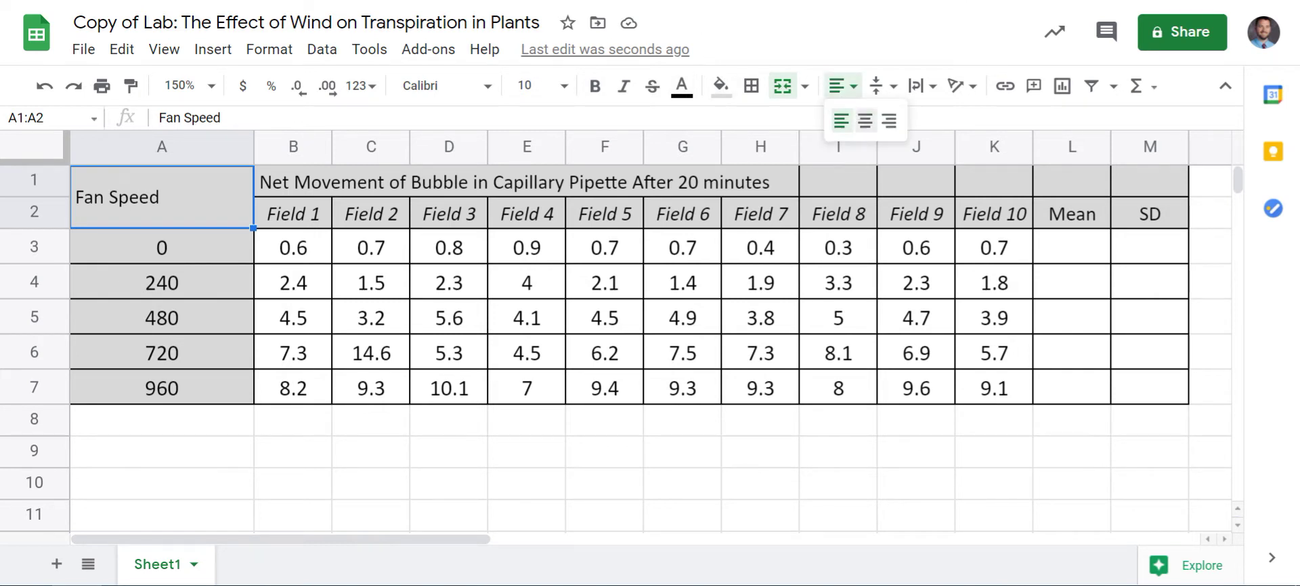
pyautogui.click(864, 120)
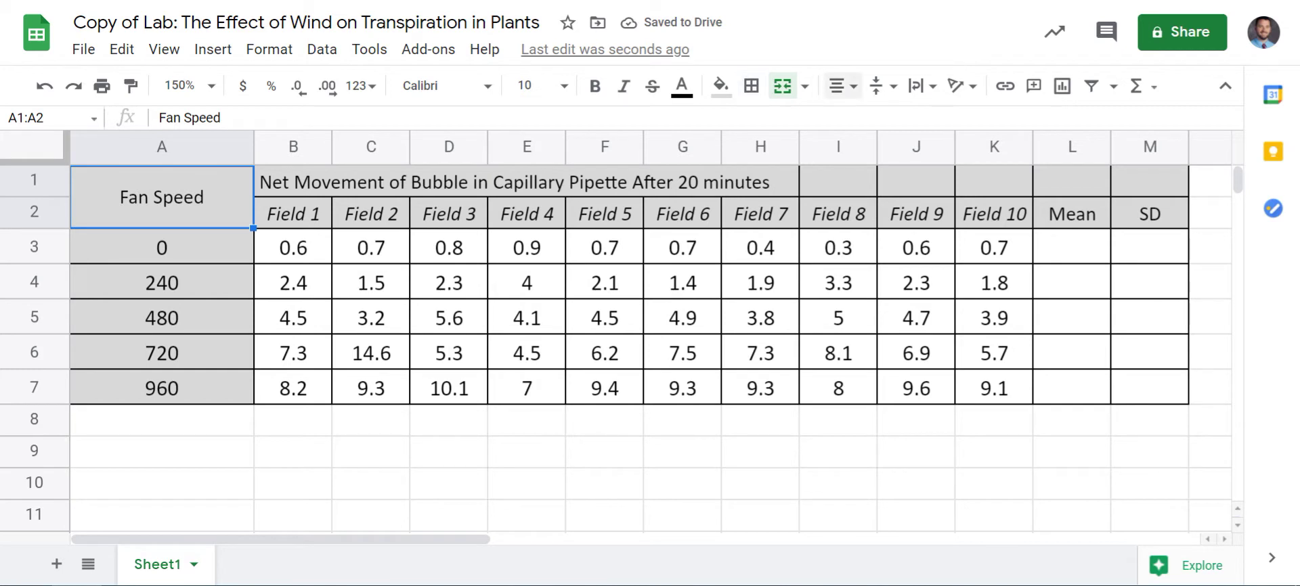
# Try top and bottom vertical alignment on the merged Fan Speed cell, ending on middle alignment
pyautogui.click(876, 86)
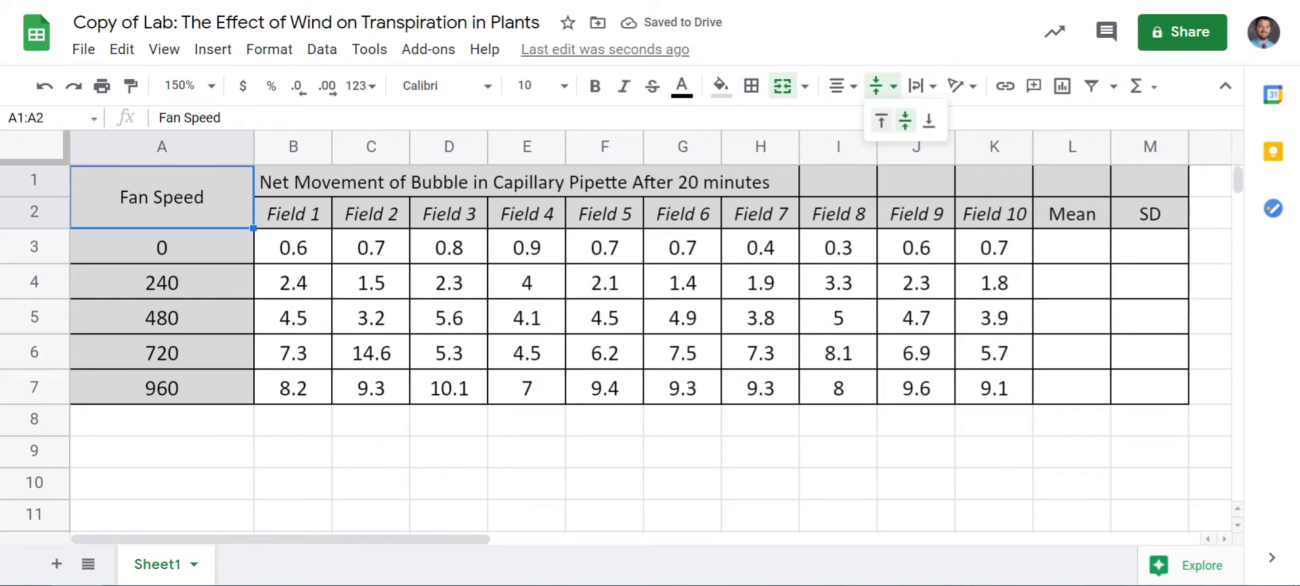
pyautogui.click(877, 123)
pyautogui.click(880, 85)
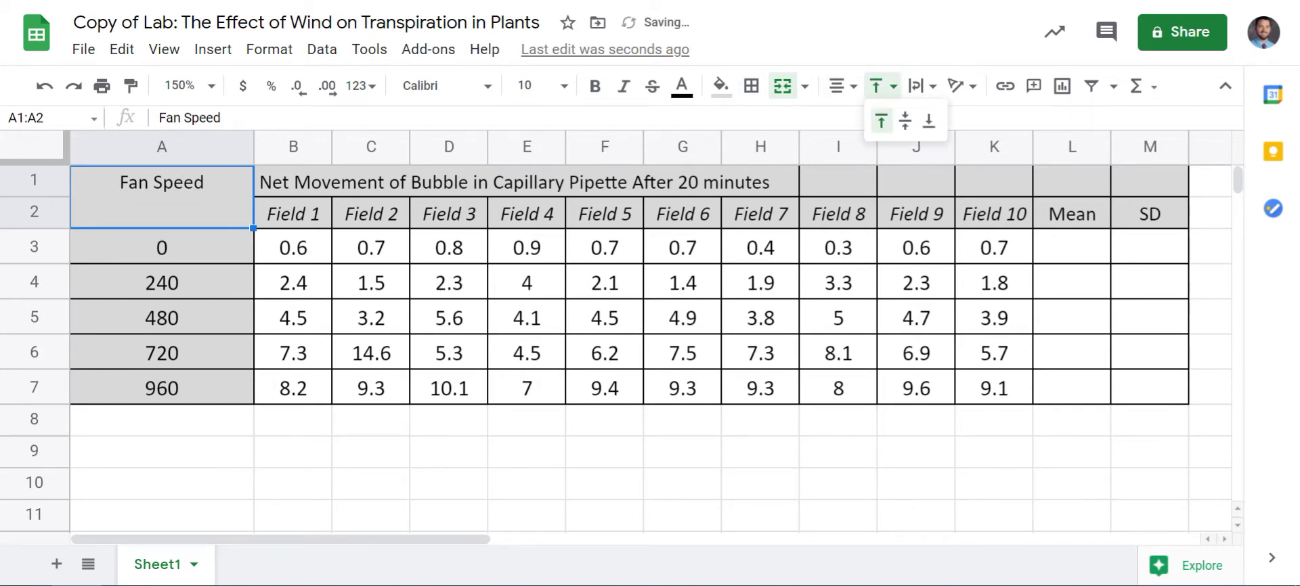
pyautogui.click(905, 120)
pyautogui.click(880, 86)
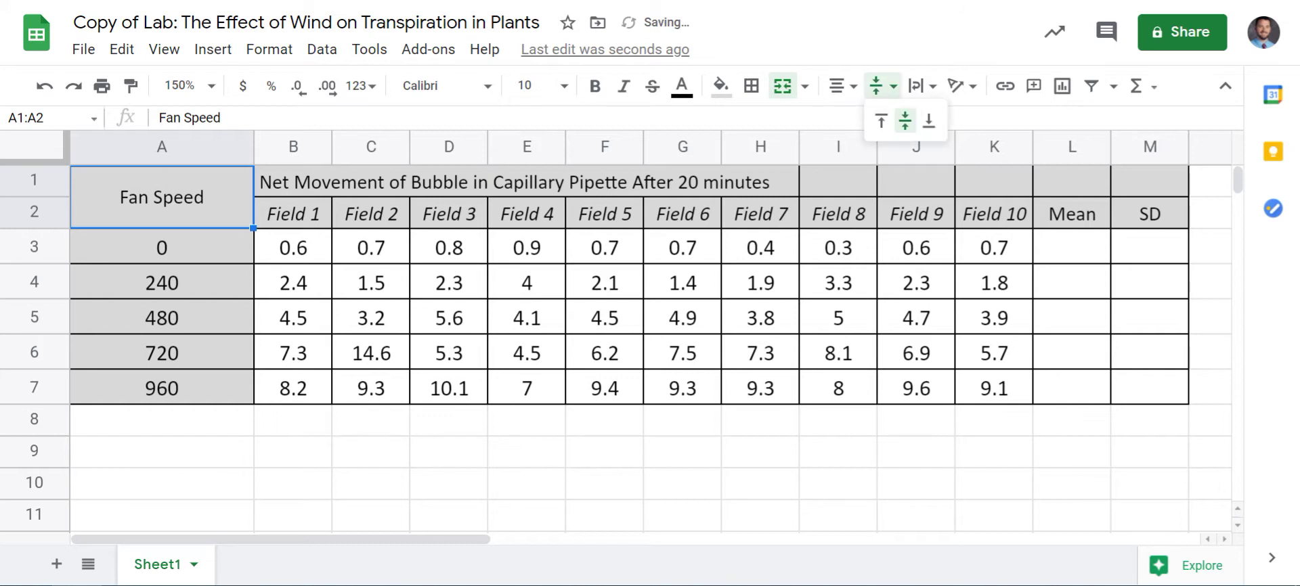
pyautogui.click(929, 119)
pyautogui.click(880, 86)
pyautogui.click(905, 120)
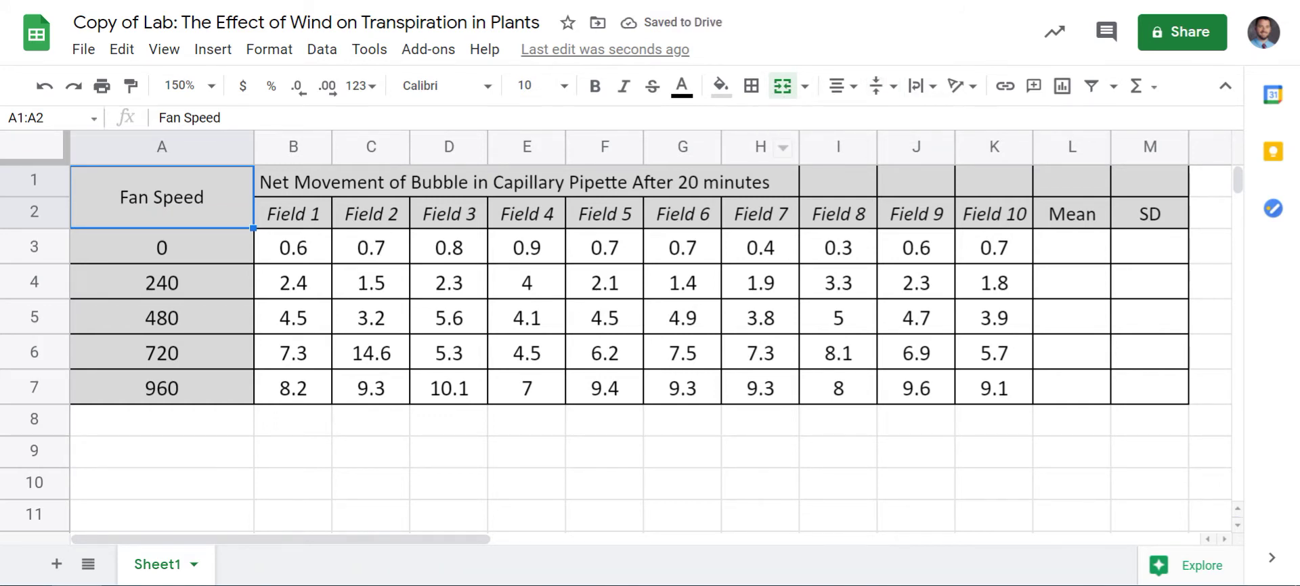
# Merge B1:M1 into one header cell for the net bubble movement title and center it horizontally
pyautogui.click(293, 182)
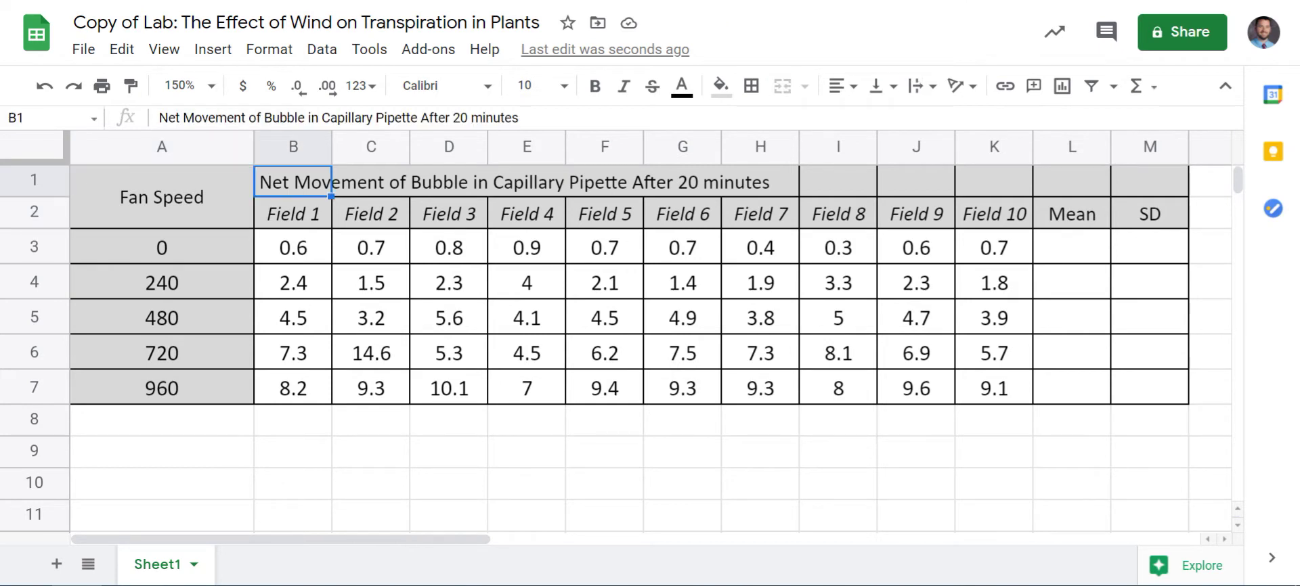
pyautogui.hotkey('ctrl', 'Right')
pyautogui.press('Left')
pyautogui.press('Left')
pyautogui.press('Left')
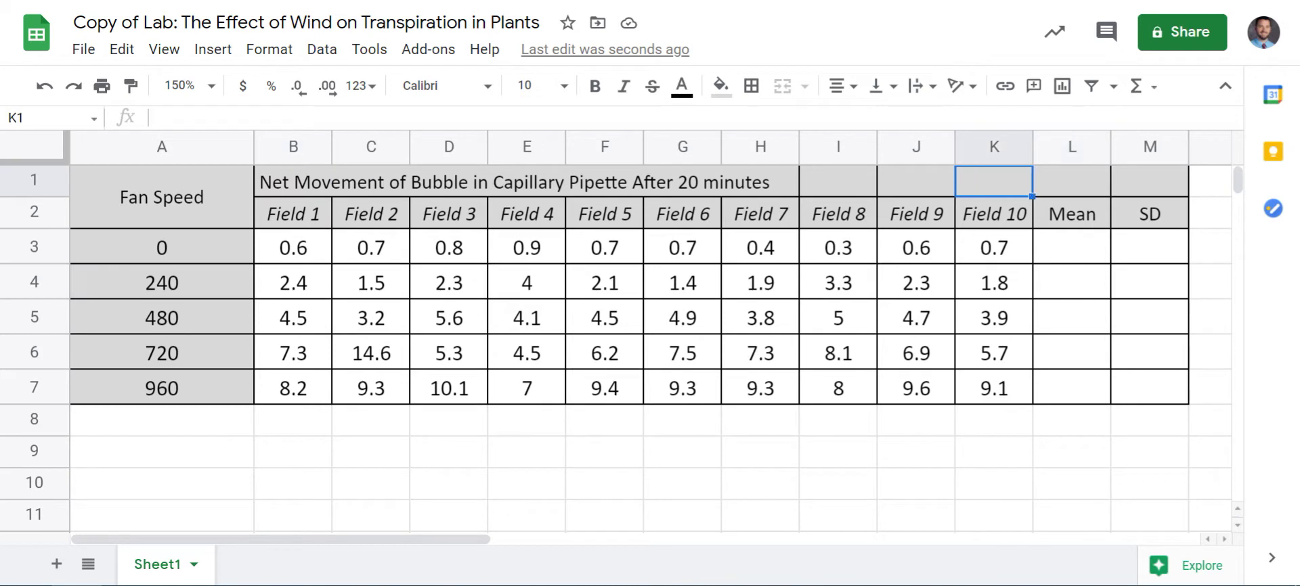
pyautogui.hotkey('ctrl', 'Left')
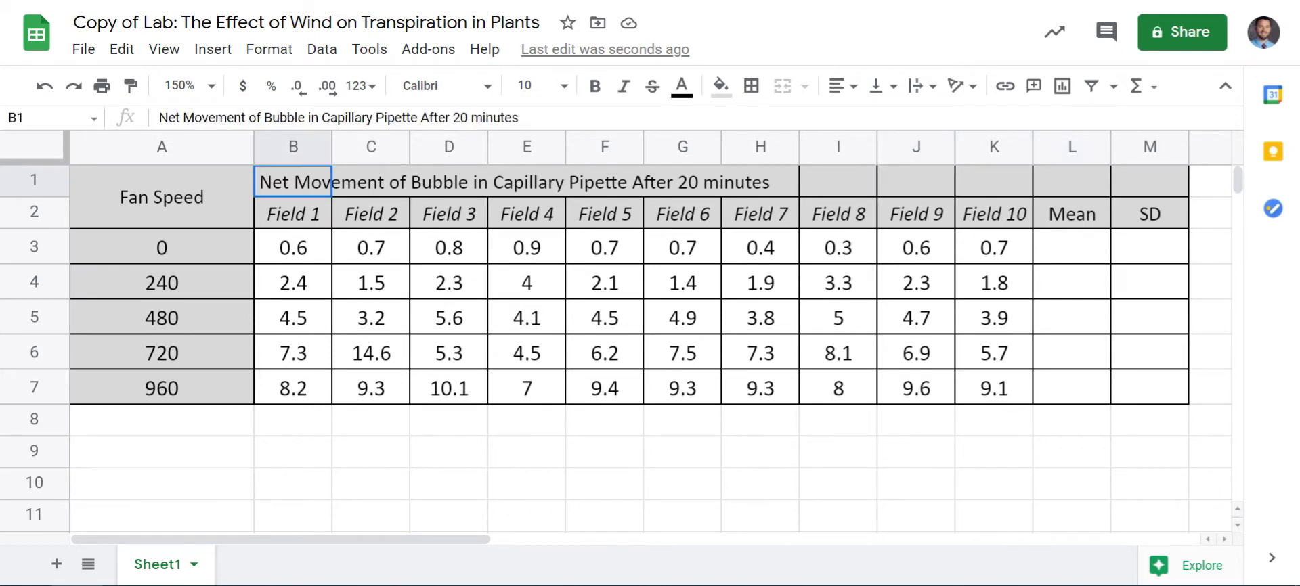
pyautogui.hotkey('shift', 'Right')
pyautogui.hotkey('shift', 'Right')
pyautogui.hotkey('shift', 'Right')
pyautogui.hotkey('shift', 'Right')
pyautogui.hotkey('shift', 'Right')
pyautogui.hotkey('shift', 'Right')
pyautogui.hotkey('shift', 'Right')
pyautogui.hotkey('shift', 'Right')
pyautogui.hotkey('shift', 'Right')
pyautogui.hotkey('shift', 'Right')
pyautogui.hotkey('shift', 'Right')
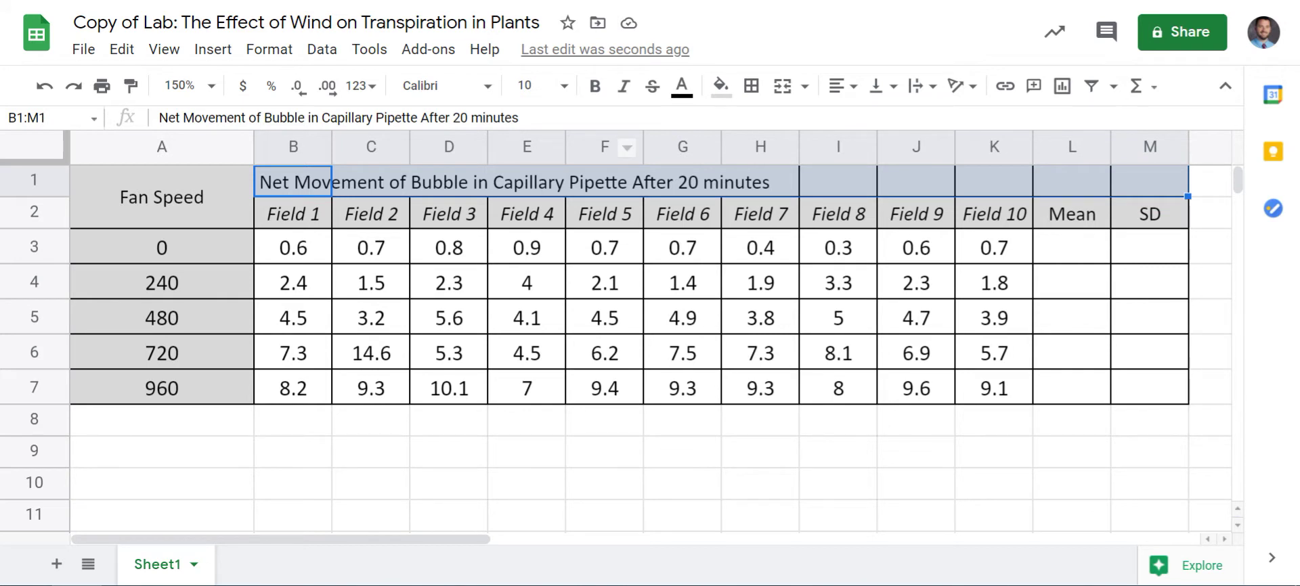
pyautogui.click(782, 86)
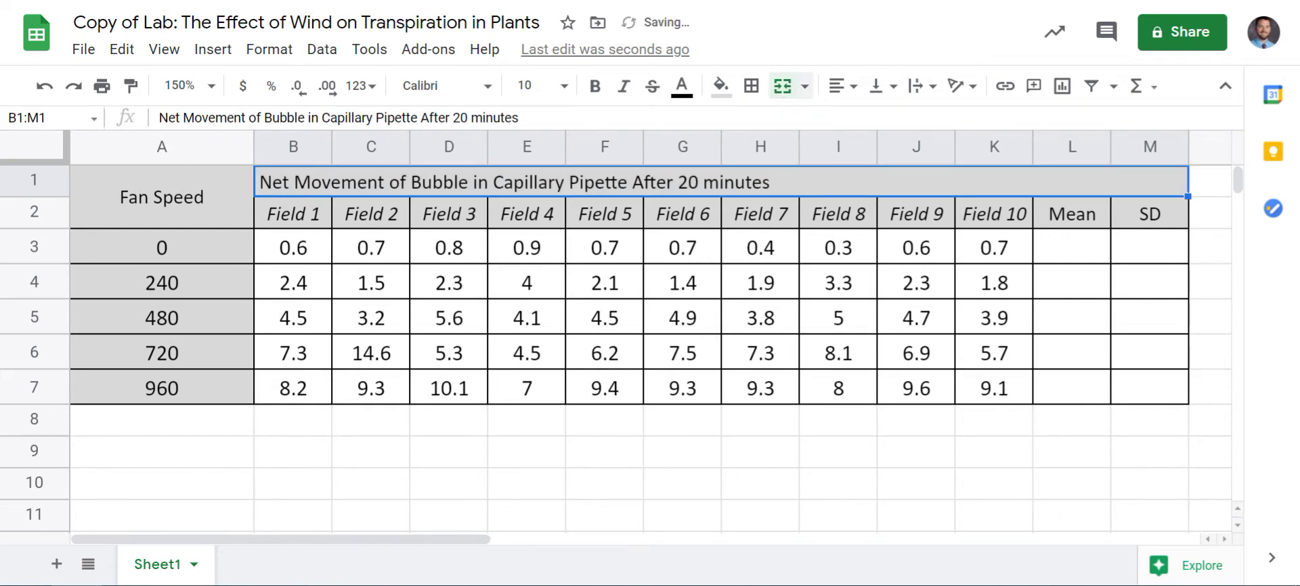
pyautogui.click(843, 86)
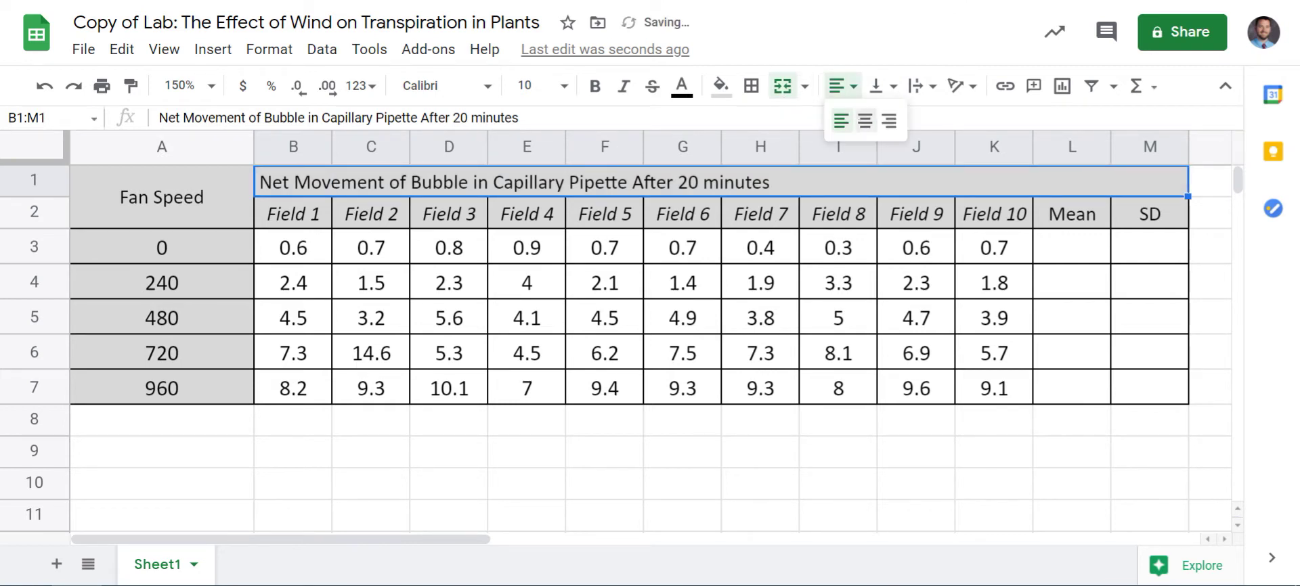
pyautogui.click(866, 120)
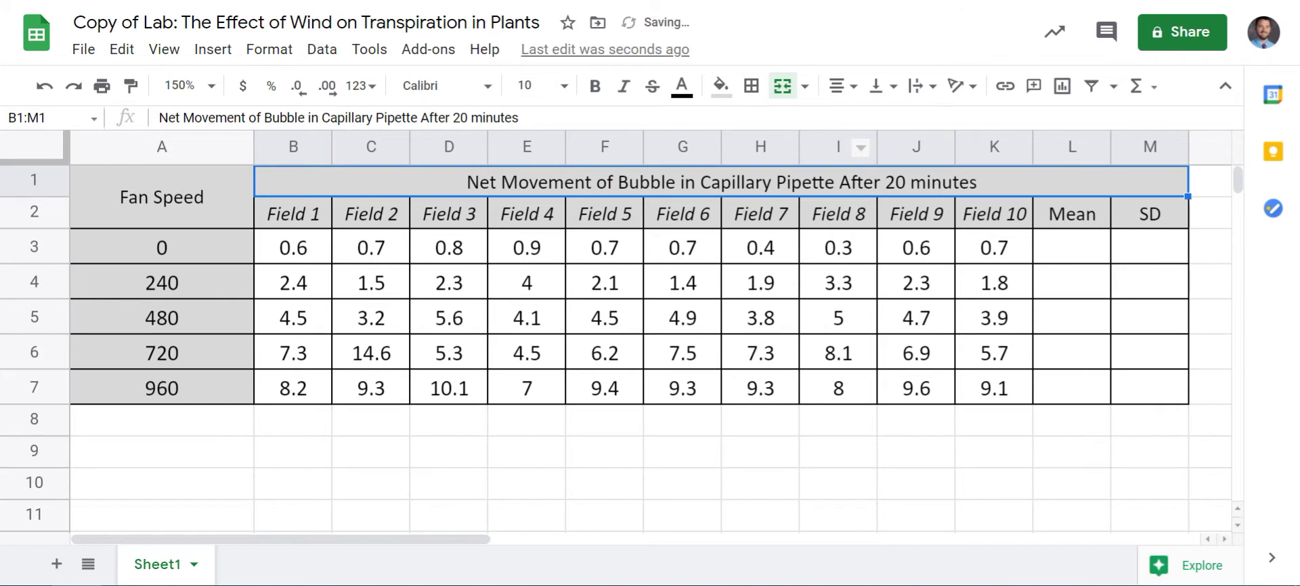
pyautogui.click(448, 452)
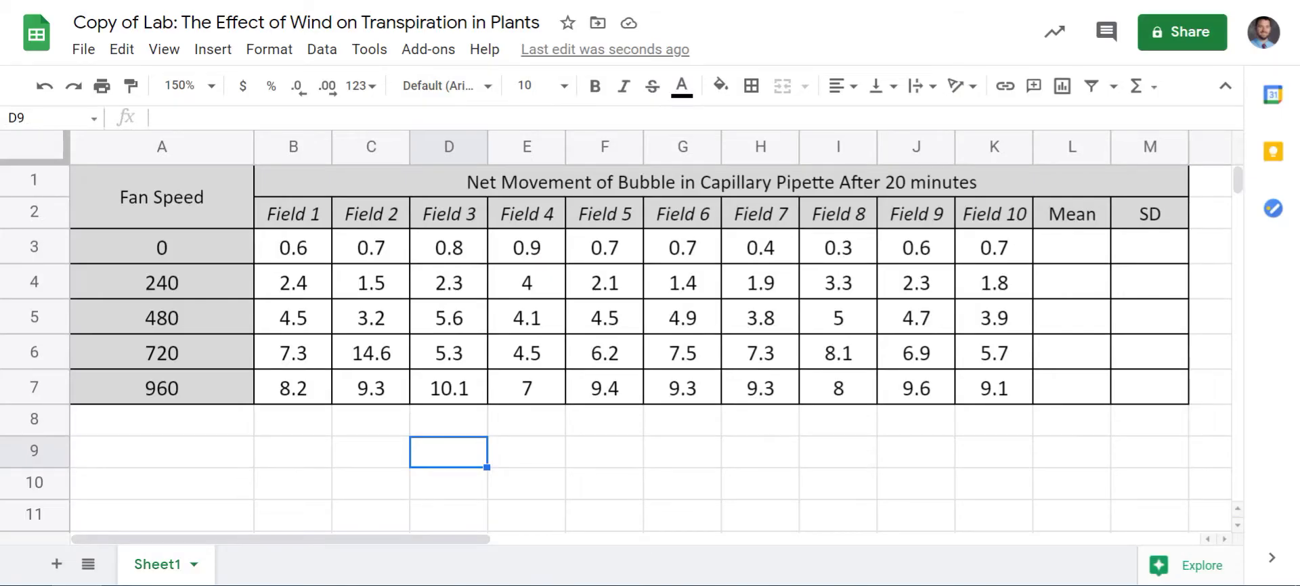
# Try adding the unit wording "in cm" after the Fan Speed header text in A1:A2
pyautogui.doubleClick(162, 197)
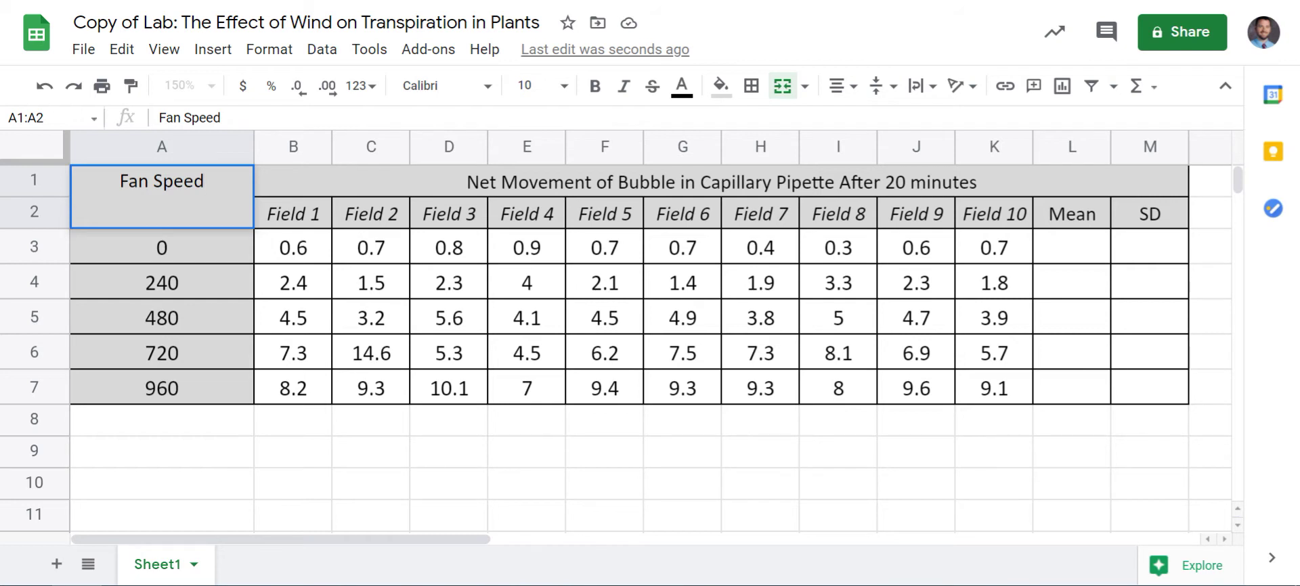
pyautogui.write('()')
pyautogui.press('Left')
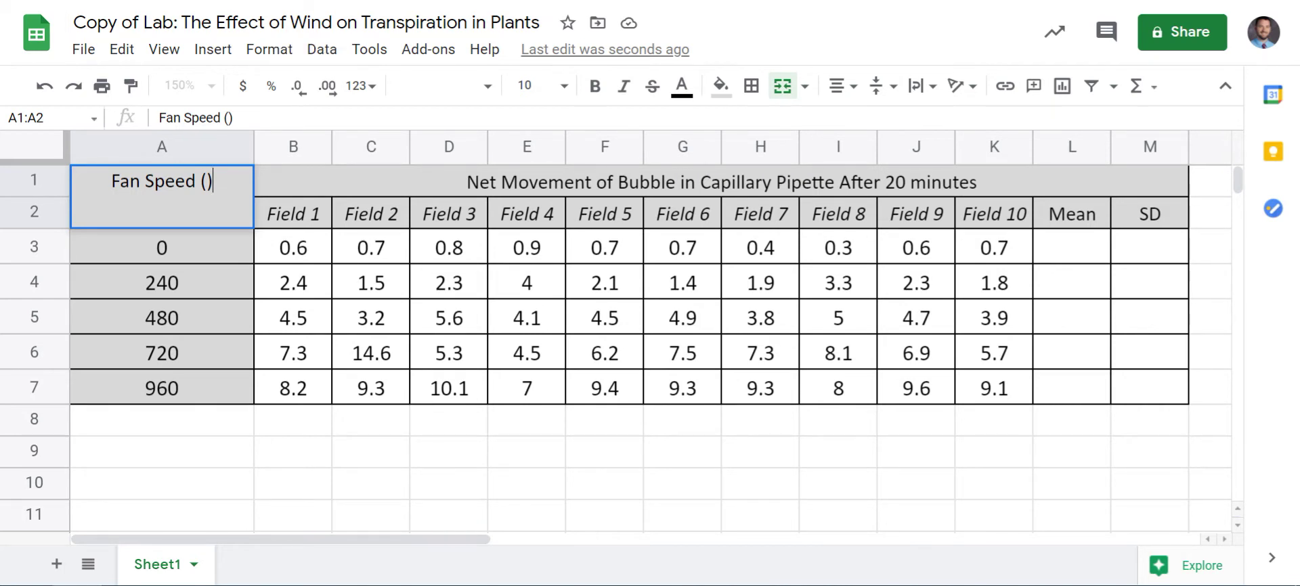
pyautogui.press('Left')
pyautogui.press('Right')
pyautogui.hotkey('shift', 'Left')
pyautogui.hotkey('shift', 'Left')
pyautogui.write('in m')
pyautogui.press('BackSpace')
pyautogui.write('cm')
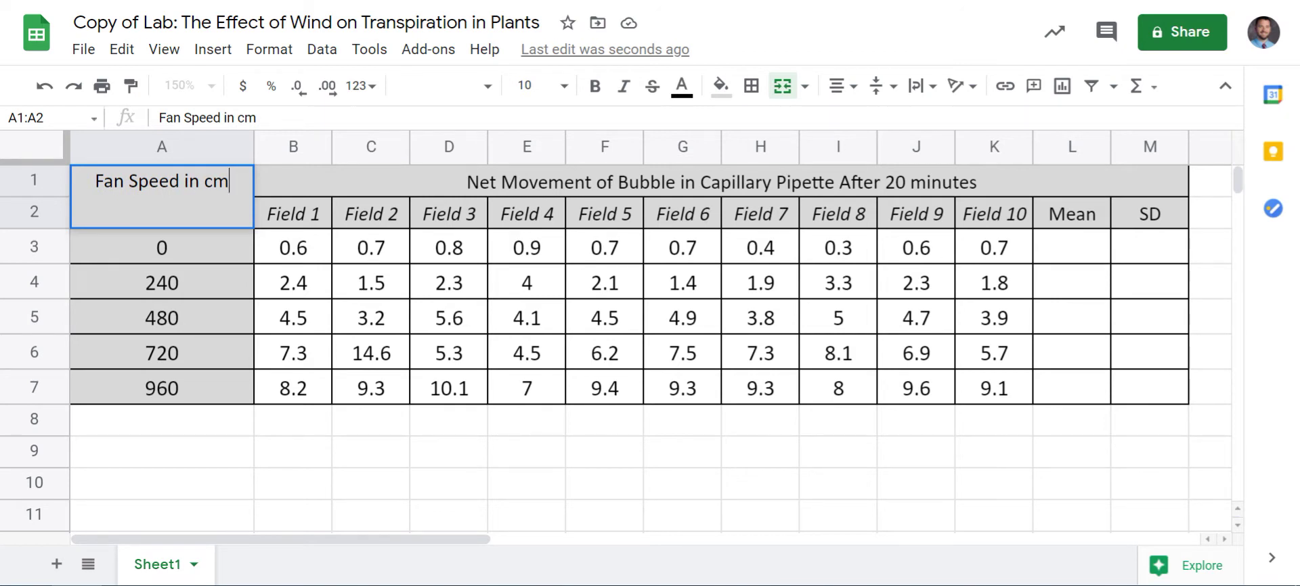
# Replace the "in cm" wording in the Fan Speed header with the unit in parentheses, "(cm)"
pyautogui.moveTo(200, 181)
pyautogui.mouseDown()
pyautogui.moveTo(184, 181)
pyautogui.moveTo(229, 181)
pyautogui.moveTo(205, 181)
pyautogui.mouseUp()
pyautogui.click(211, 181)
pyautogui.press('BackSpace')
pyautogui.press('BackSpace')
pyautogui.press('BackSpace')
pyautogui.press('BackSpace')
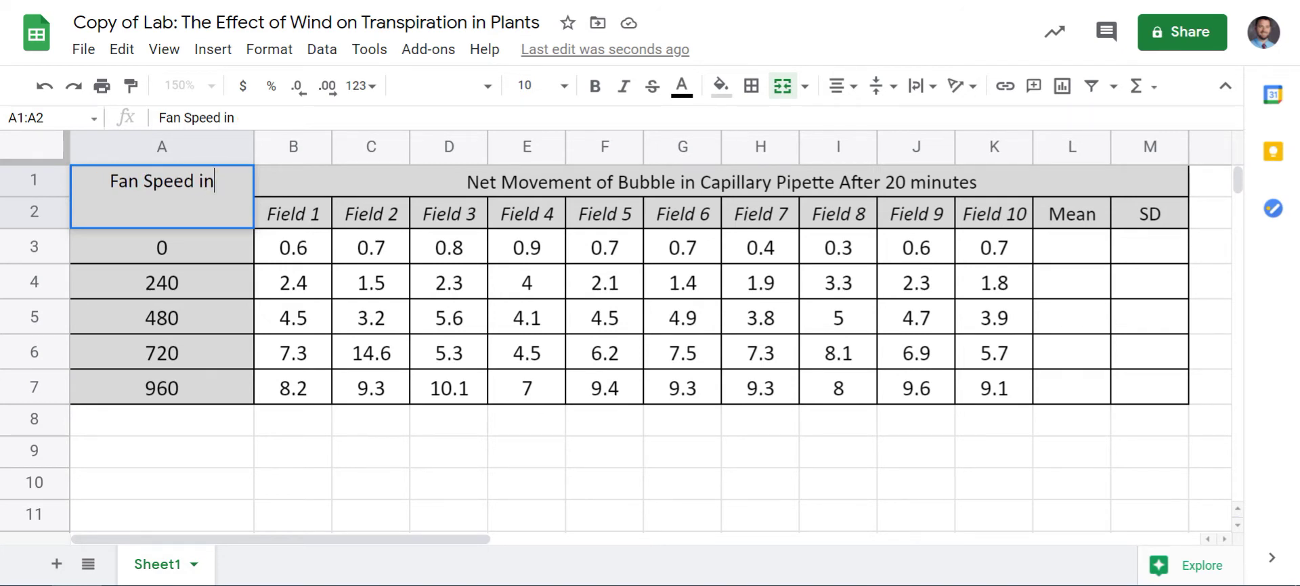
pyautogui.write('(cm)')
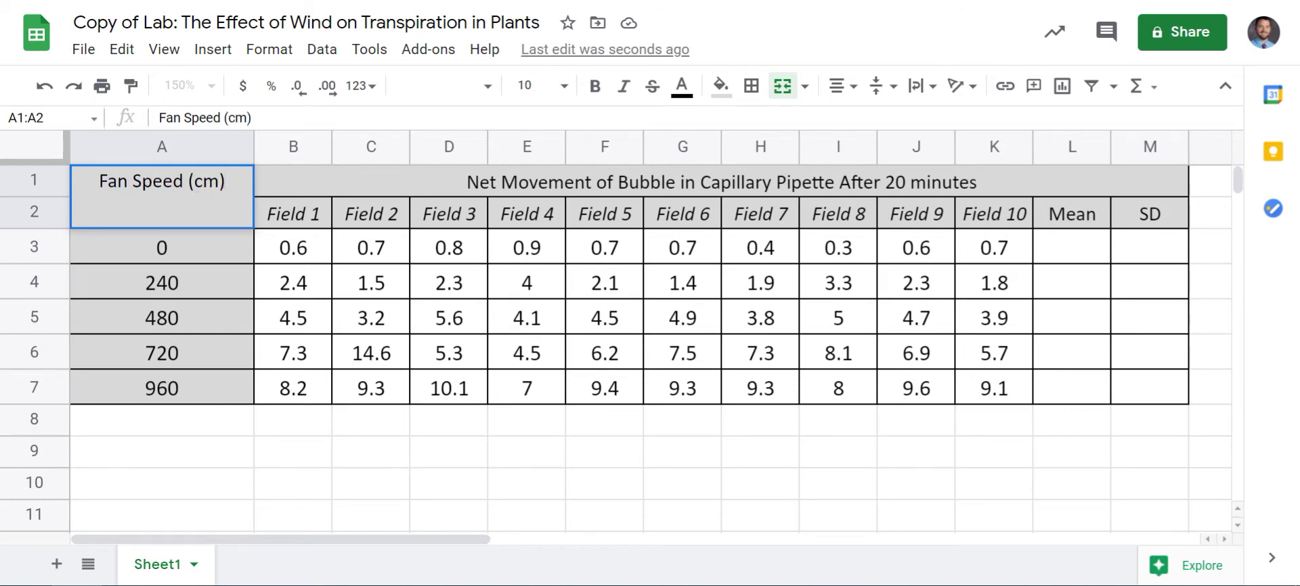
# Change the unit in the header so it reads "Fan Speed (rpm)"
pyautogui.press('BackSpace')
pyautogui.press('BackSpace')
pyautogui.press('BackSpace')
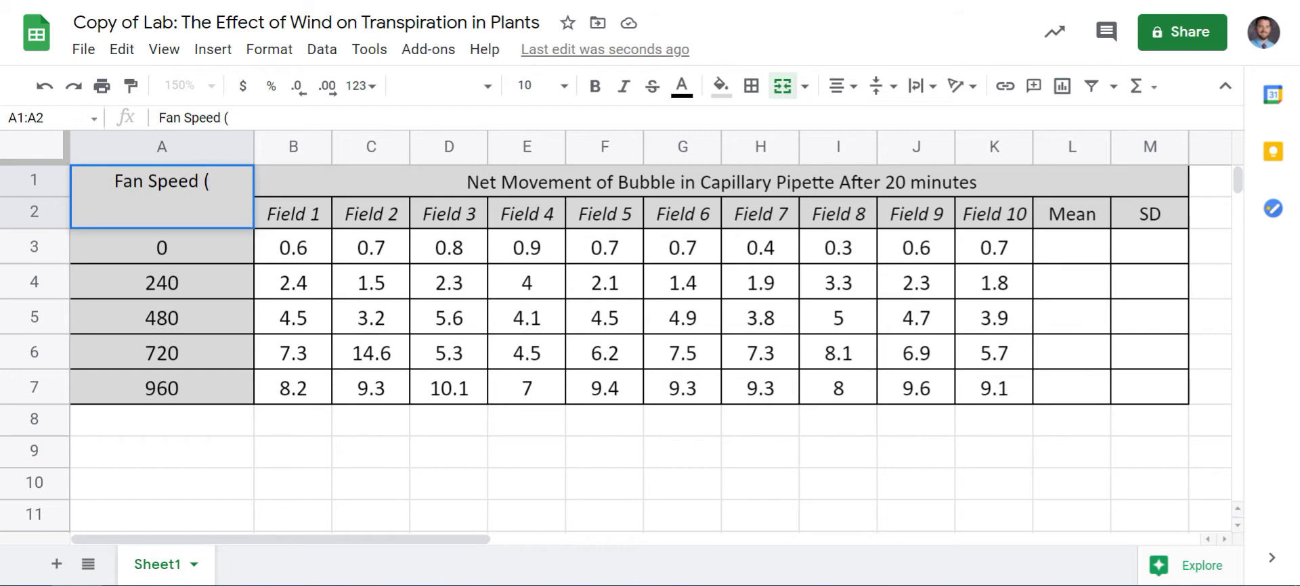
pyautogui.write('rpm)')
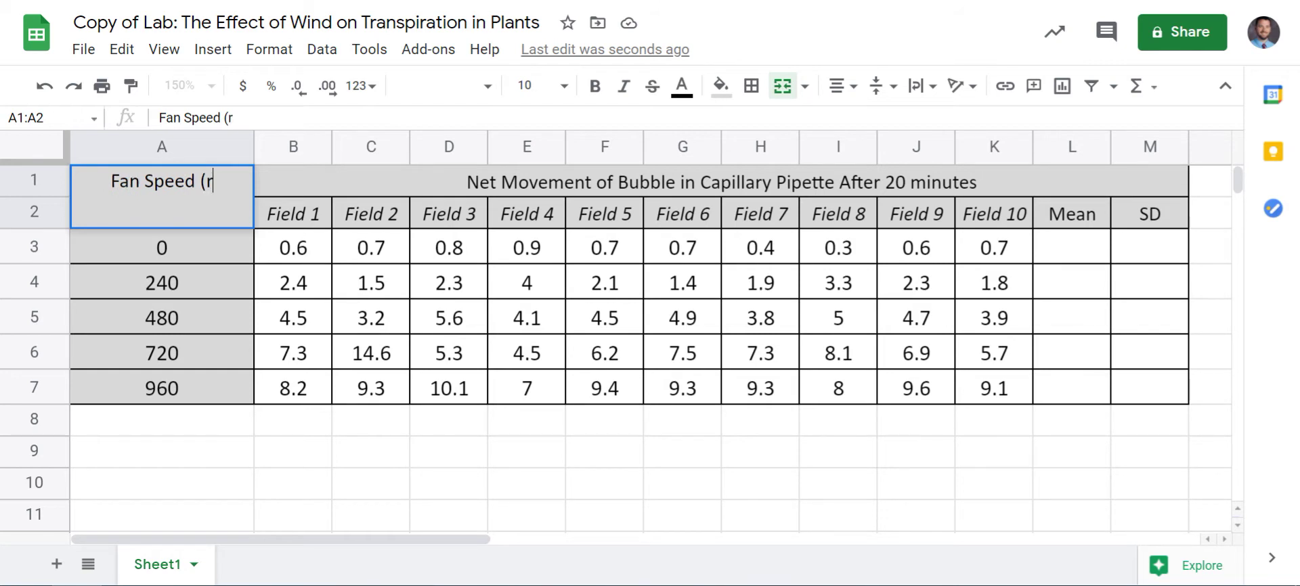
# Try "±" and then "+/-" in front of rpm in the Fan Speed header, removing each one
pyautogui.press('Left')
pyautogui.press('Left')
pyautogui.press('Left')
pyautogui.press('Left')
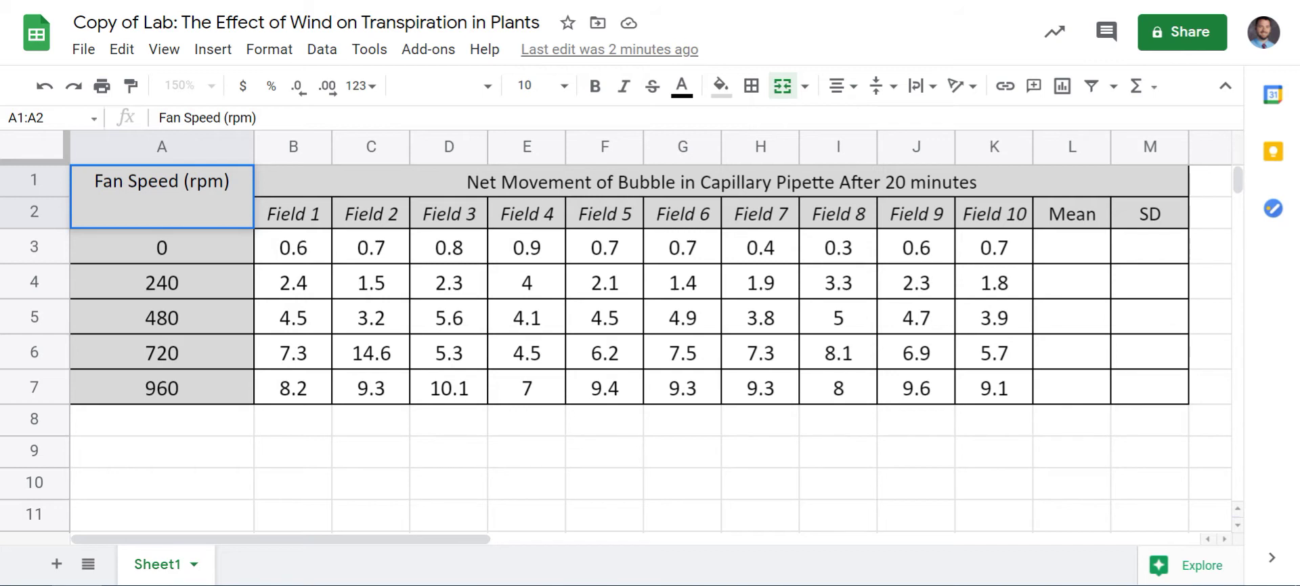
pyautogui.write('±')
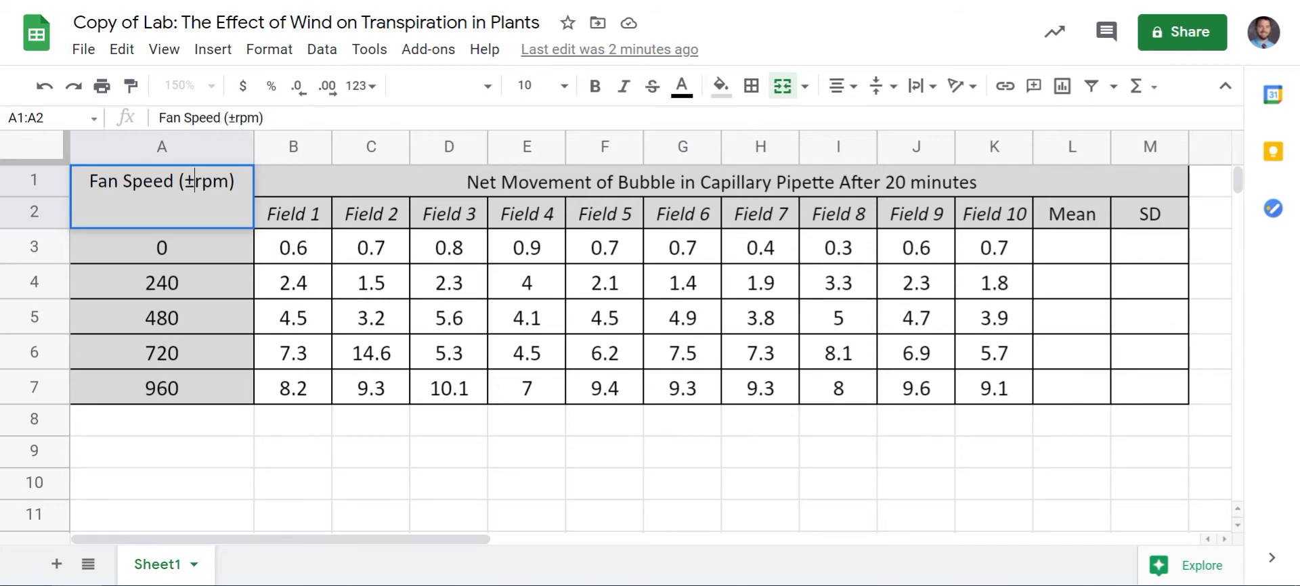
pyautogui.press('BackSpace')
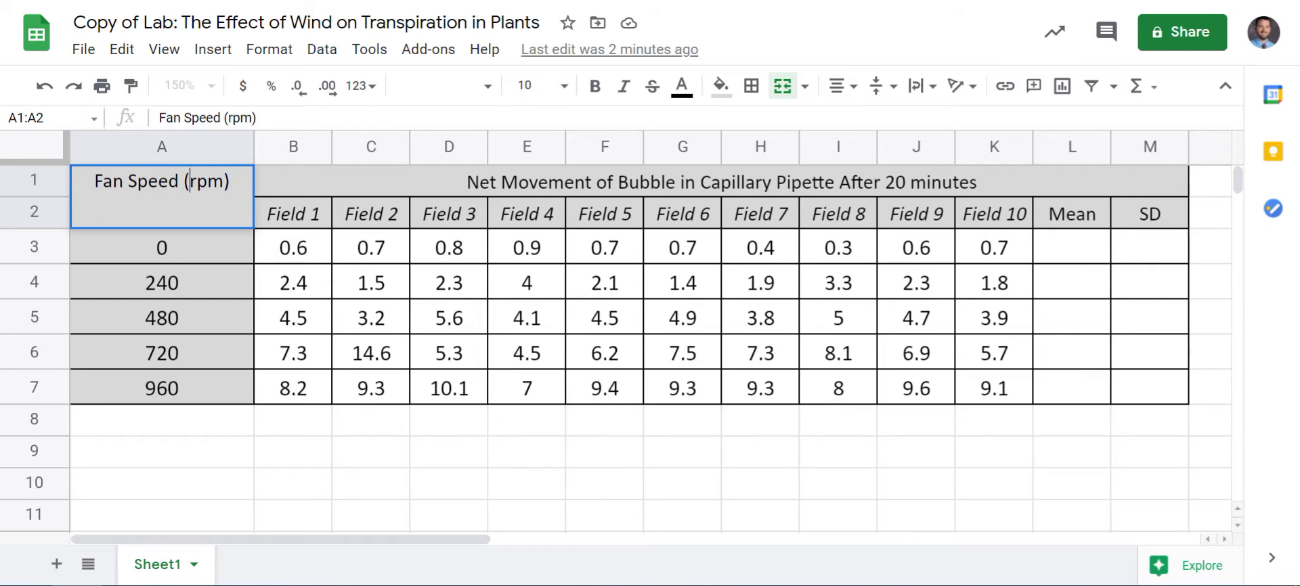
pyautogui.write('+/-')
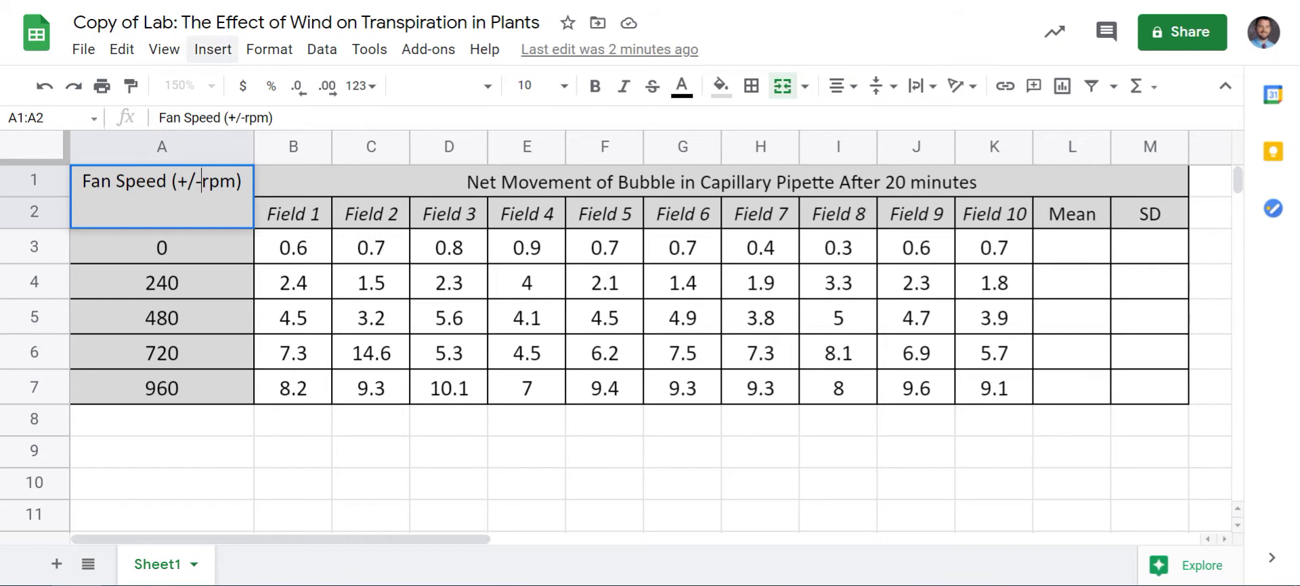
pyautogui.press('BackSpace')
pyautogui.press('BackSpace')
pyautogui.press('BackSpace')
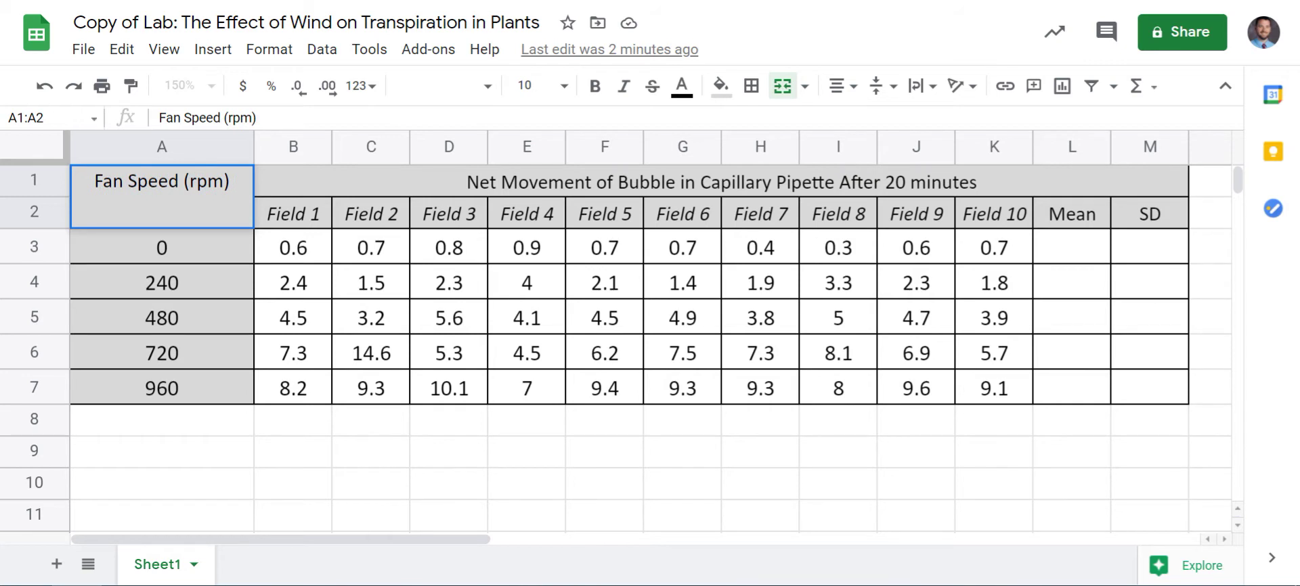
# Insert the uncertainty ±4 before rpm so the header reads "Fan Speed (±4rpm)", and commit the cell
pyautogui.write('±')
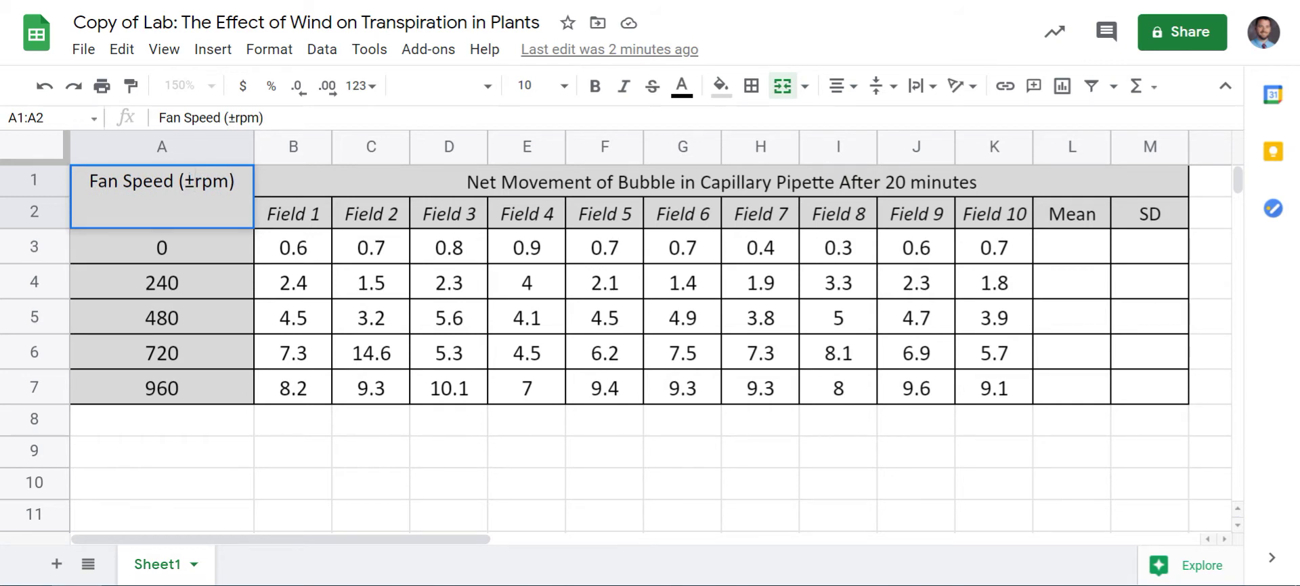
pyautogui.write('4')
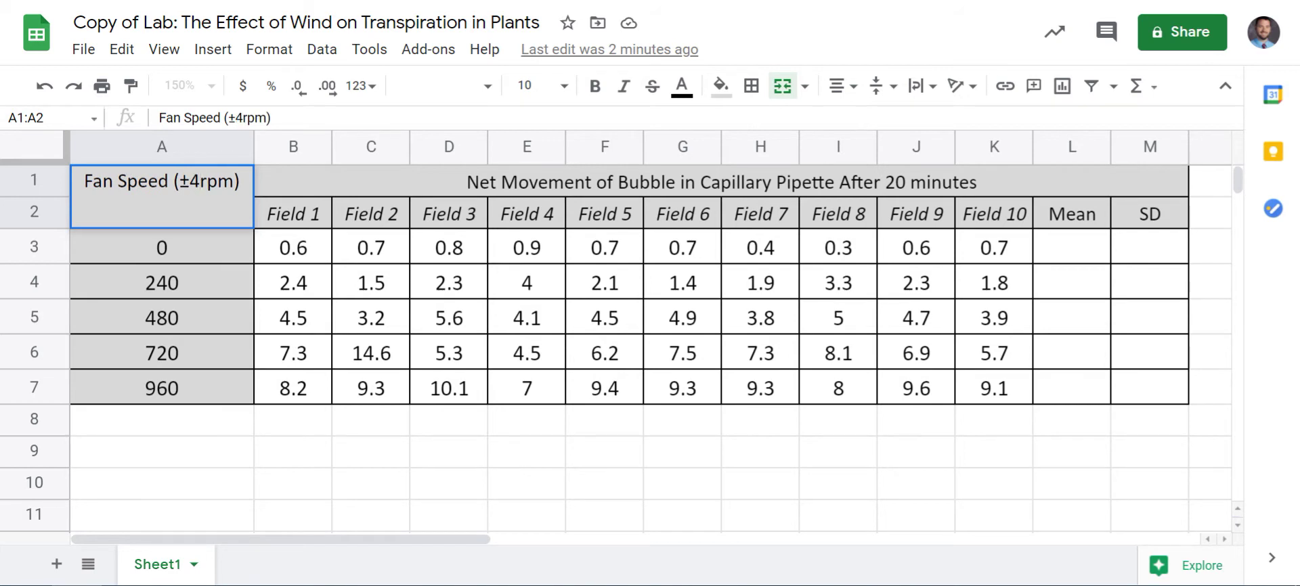
pyautogui.press('Tab')
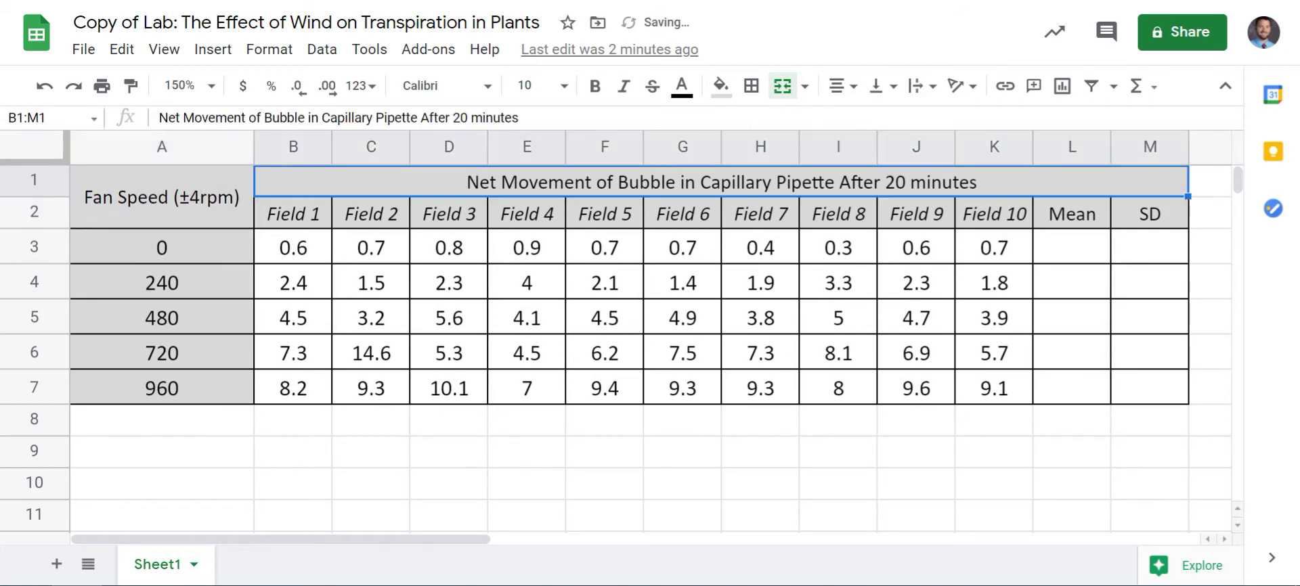
# Review the fan speed header and its values in A3:A7, and the net bubble movement block B1:M7
pyautogui.click(162, 197)
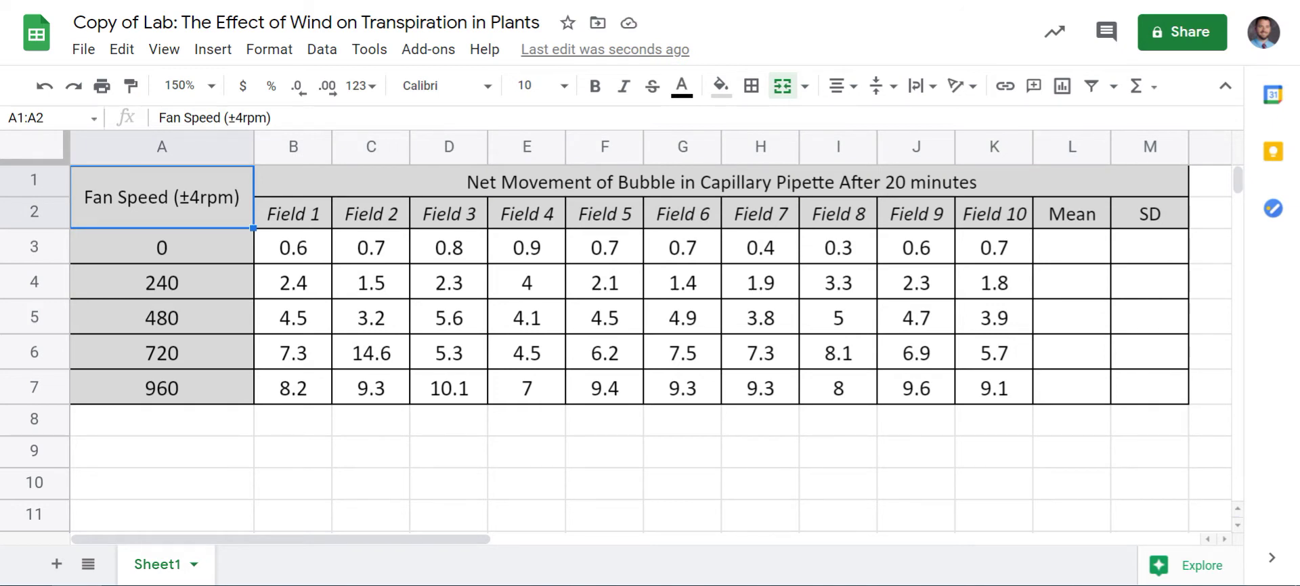
pyautogui.moveTo(162, 248); pyautogui.dragTo(162, 388)
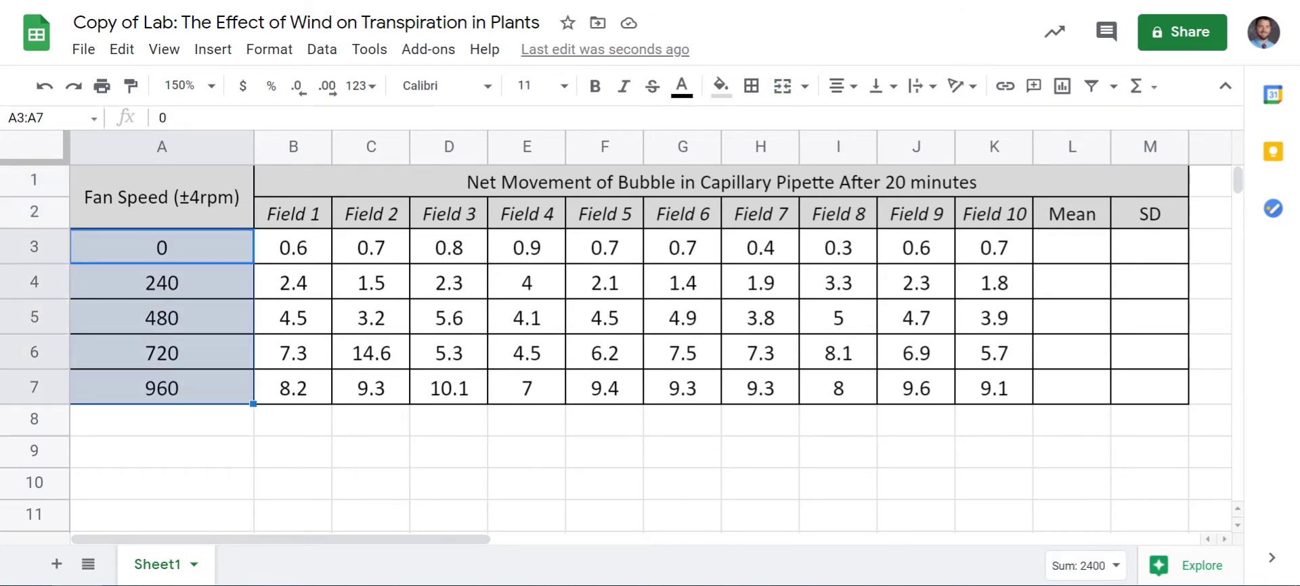
pyautogui.click(721, 182)
pyautogui.hotkey('shift', 'Down')
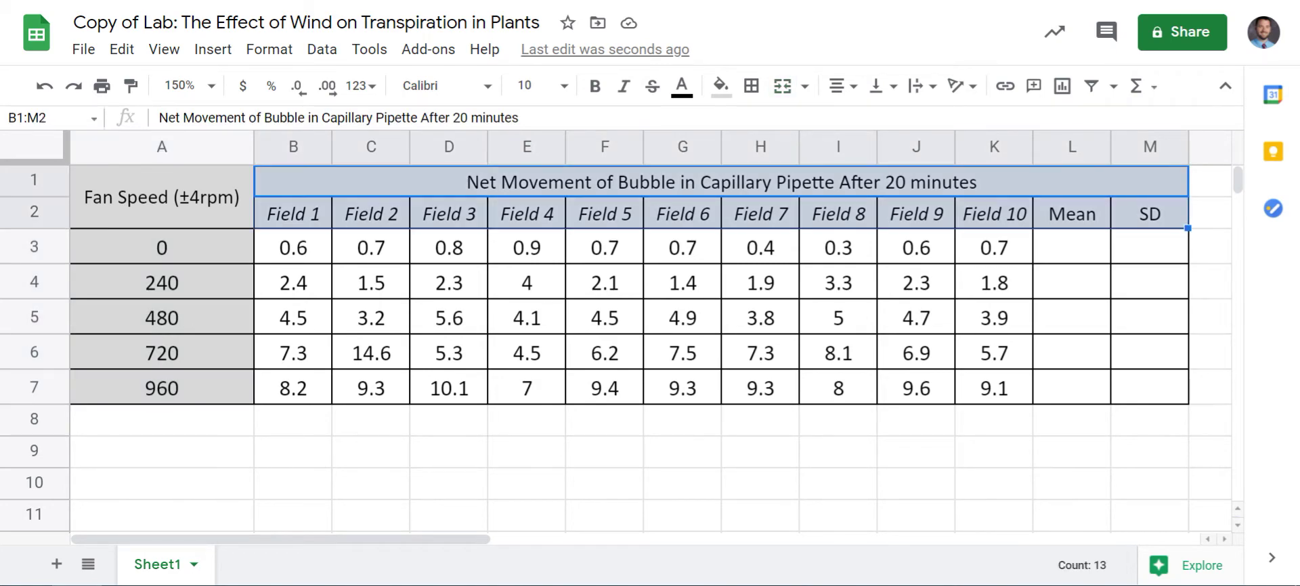
pyautogui.hotkey('shift', 'Down')
pyautogui.hotkey('shift', 'Down')
pyautogui.hotkey('shift', 'Down')
pyautogui.hotkey('shift', 'Down')
pyautogui.hotkey('shift', 'Down')
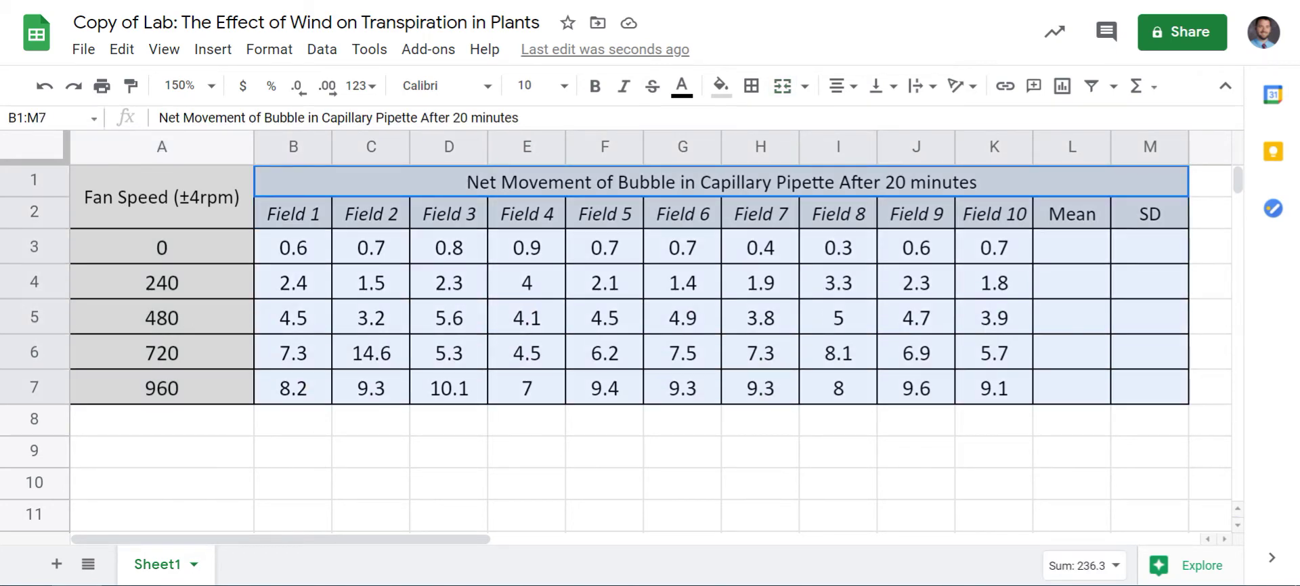
pyautogui.click(1150, 387)
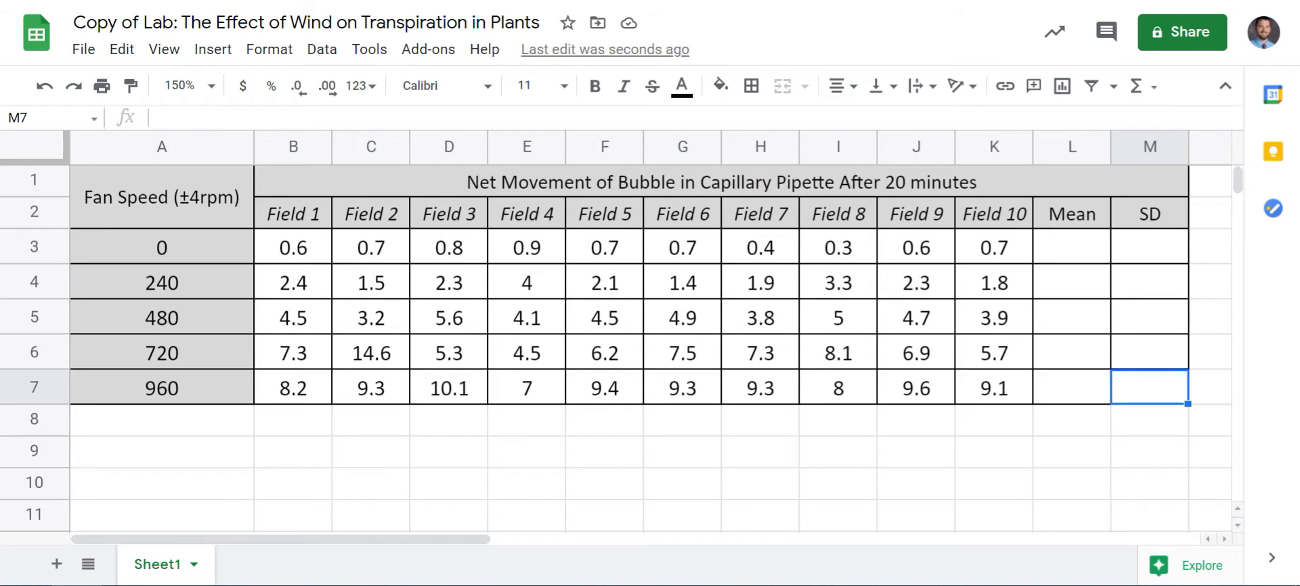
# Append the unit and uncertainty "(±0.1ml)" to the net bubble movement title in B1:M1
pyautogui.doubleClick(977, 182)
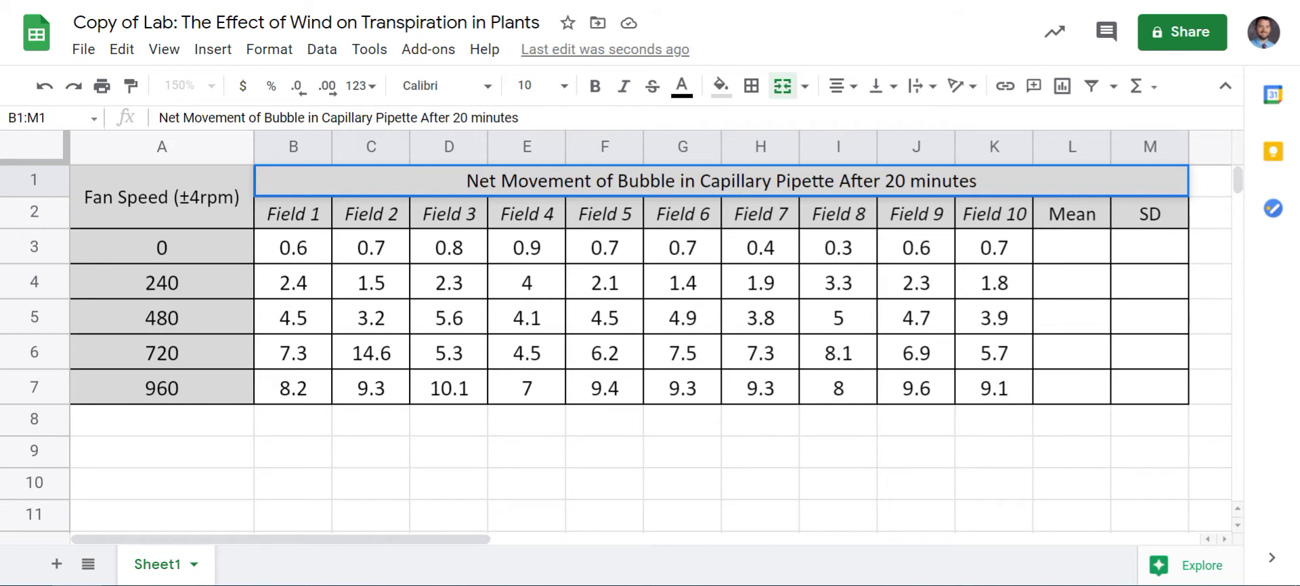
pyautogui.write('(')
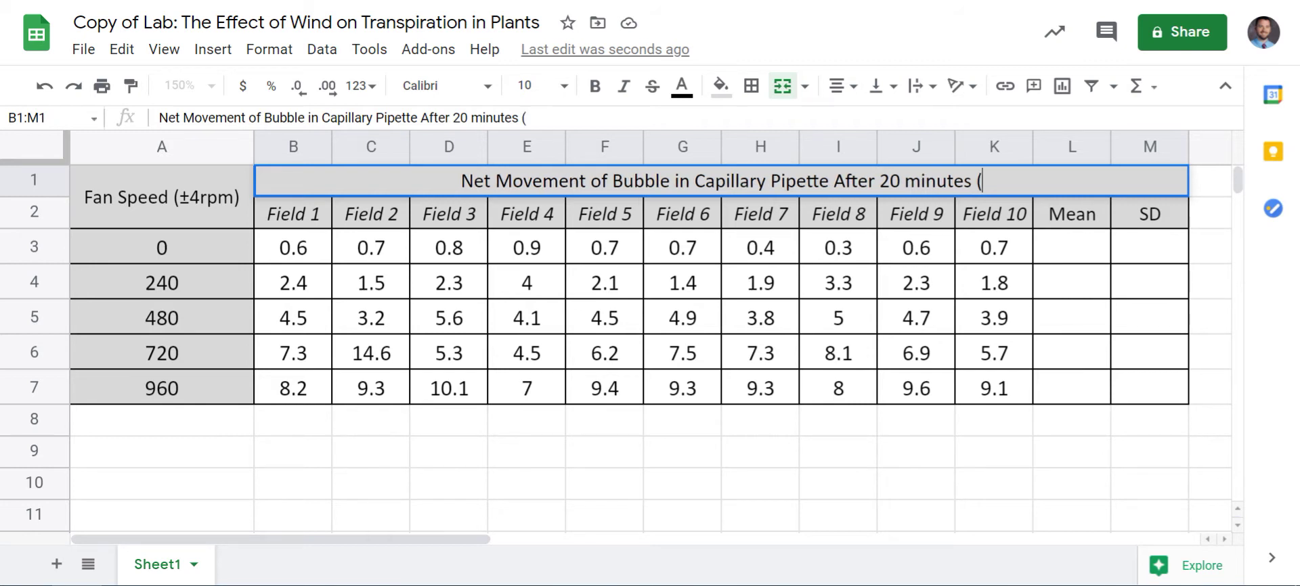
pyautogui.write('ml)')
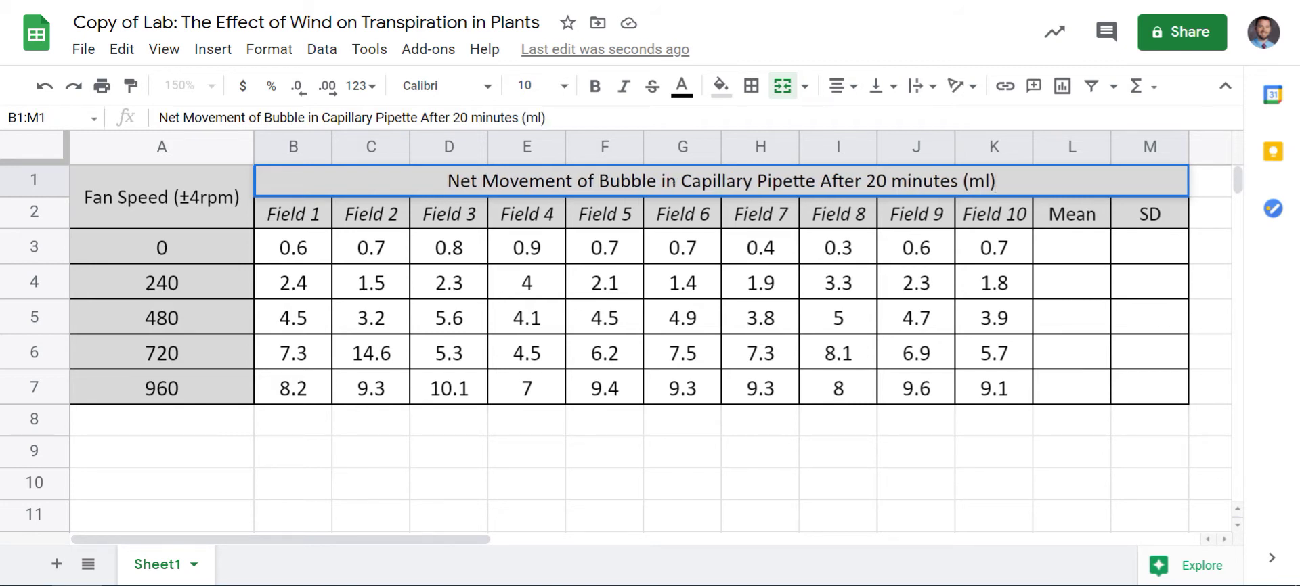
pyautogui.click(968, 181)
pyautogui.write('±0.1')
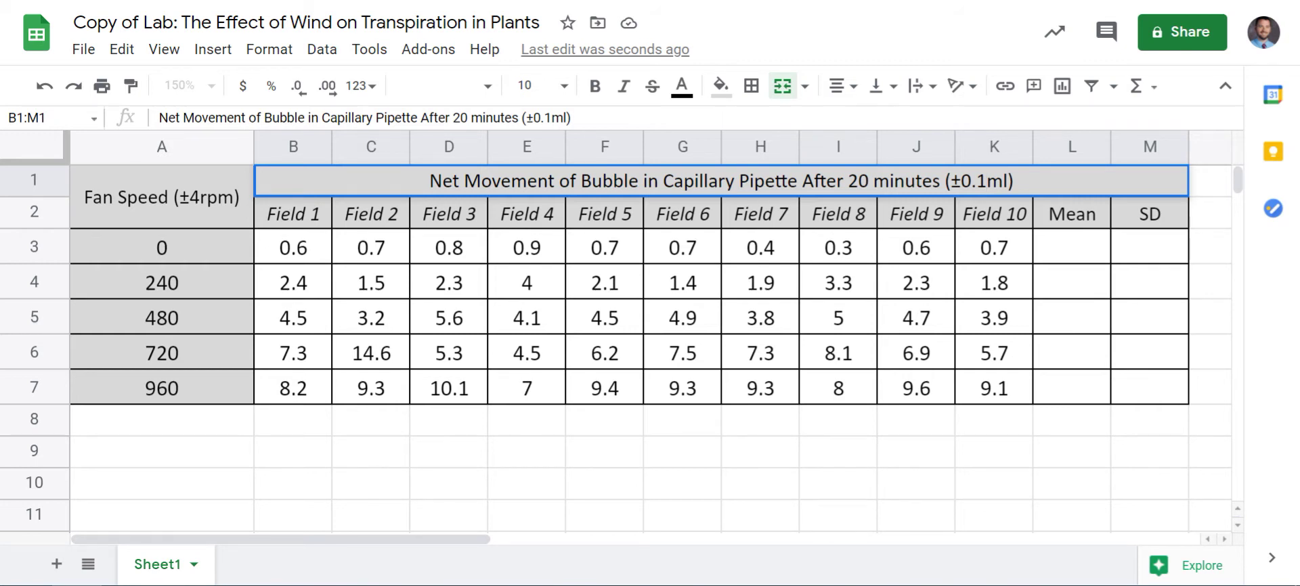
pyautogui.click(838, 248)
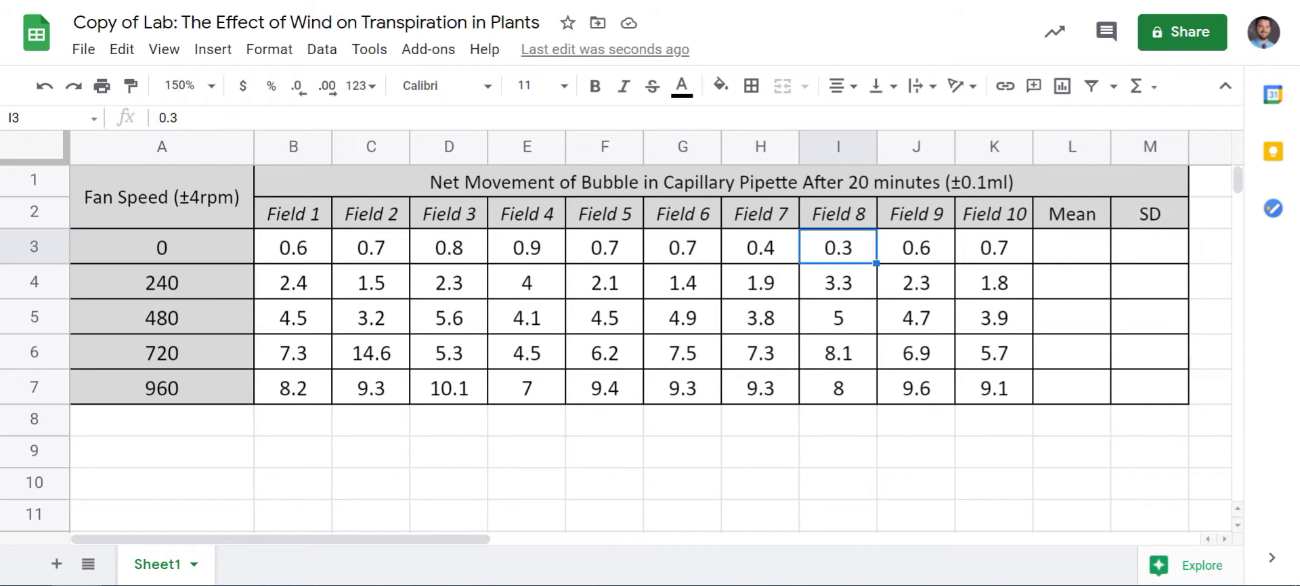
# Check the field measurements for values shown without a decimal, including cells E4, E7, I5 and I7
pyautogui.moveTo(293, 248); pyautogui.dragTo(448, 388)
pyautogui.click(449, 388)
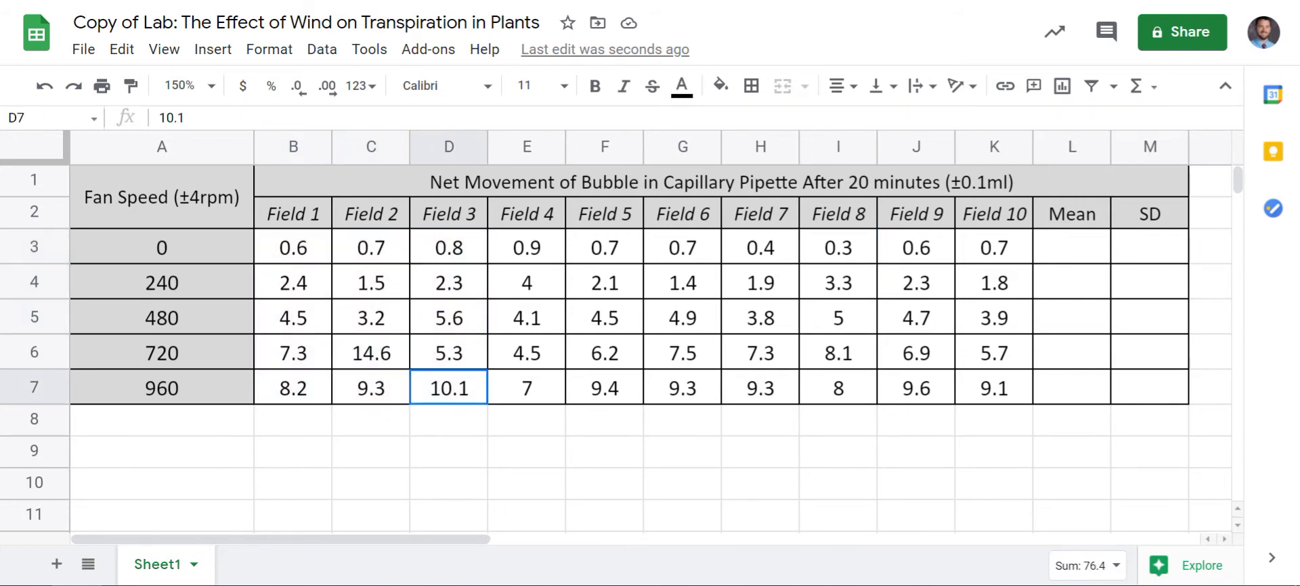
pyautogui.click(527, 283)
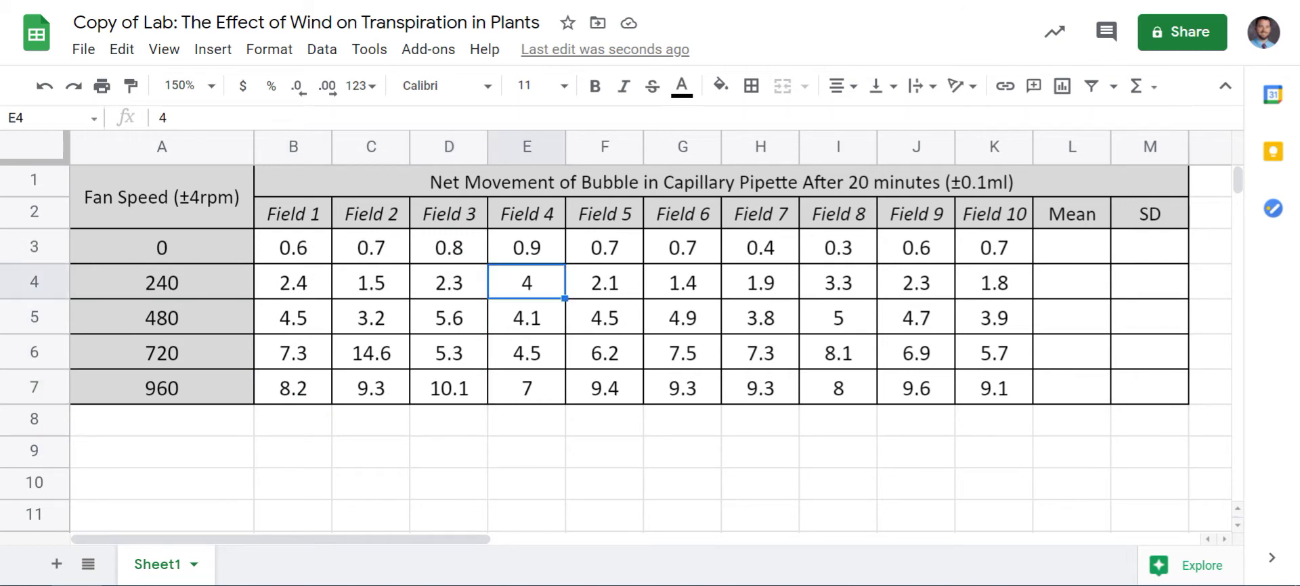
pyautogui.click(527, 388)
pyautogui.click(838, 318)
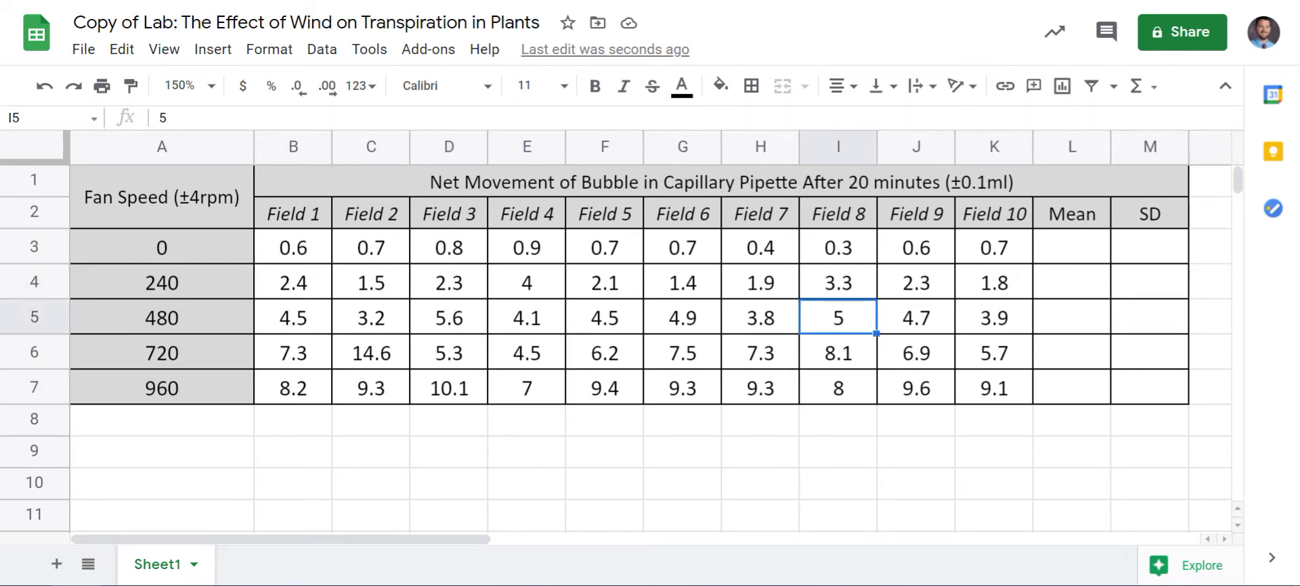
pyautogui.click(838, 388)
# Try entering 4.0 directly in cell E4 to show its decimal place
pyautogui.click(527, 282)
pyautogui.write('4.0')
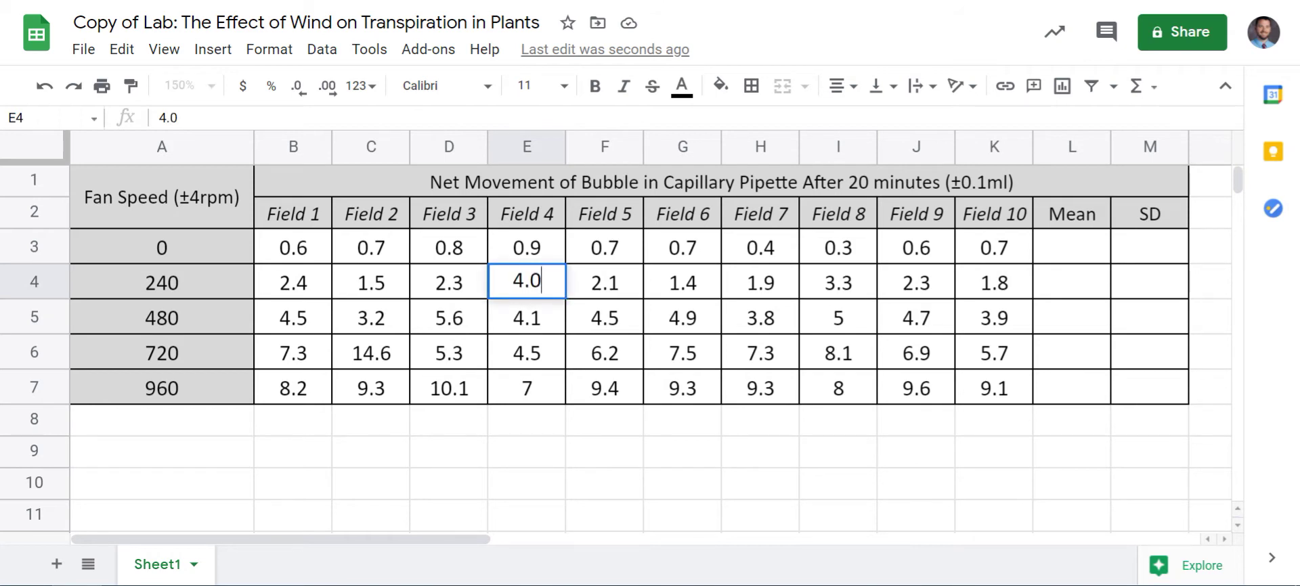
pyautogui.click(604, 318)
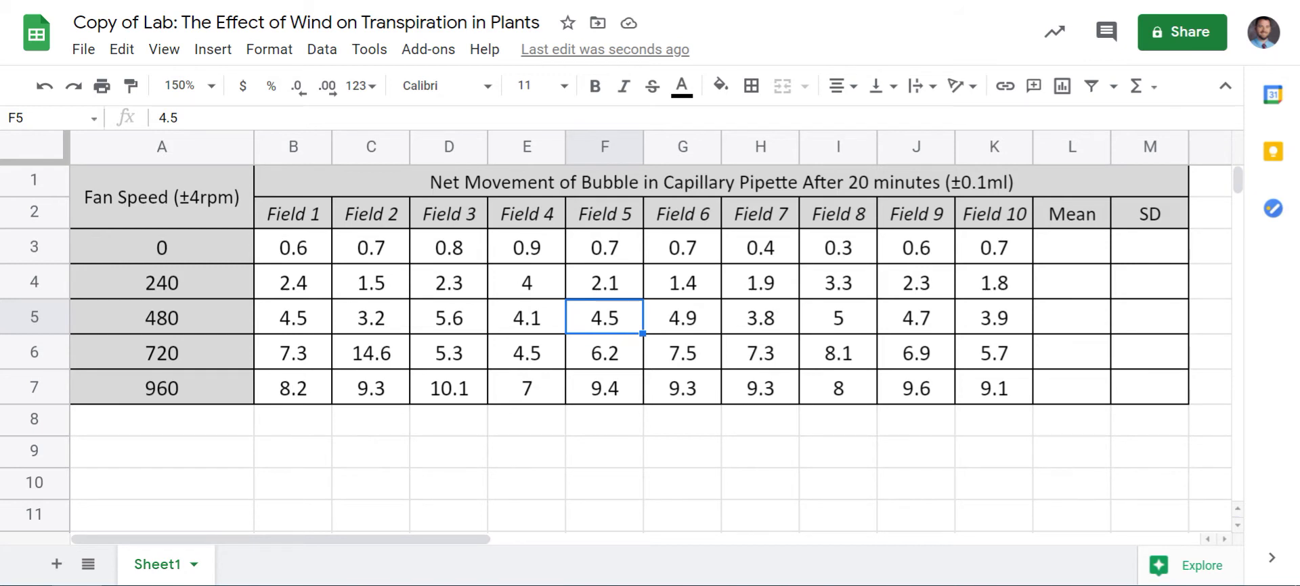
pyautogui.click(527, 283)
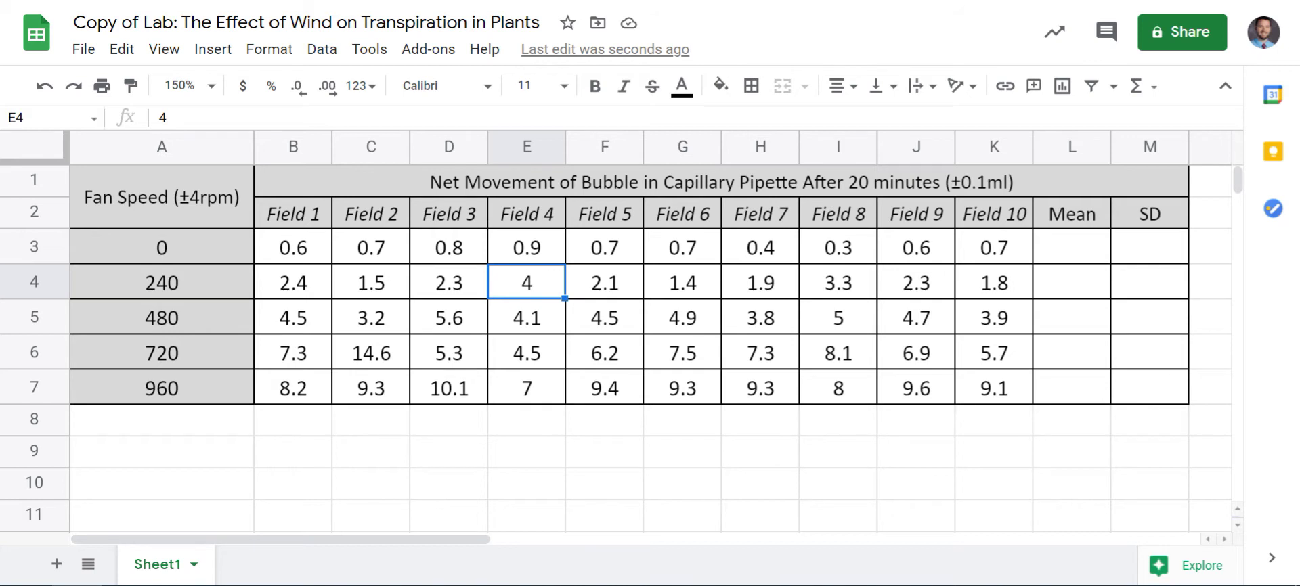
# Try displaying the field measurements in B3:K7 with extra decimal places and then as whole numbers
pyautogui.moveTo(293, 247); pyautogui.dragTo(993, 388)
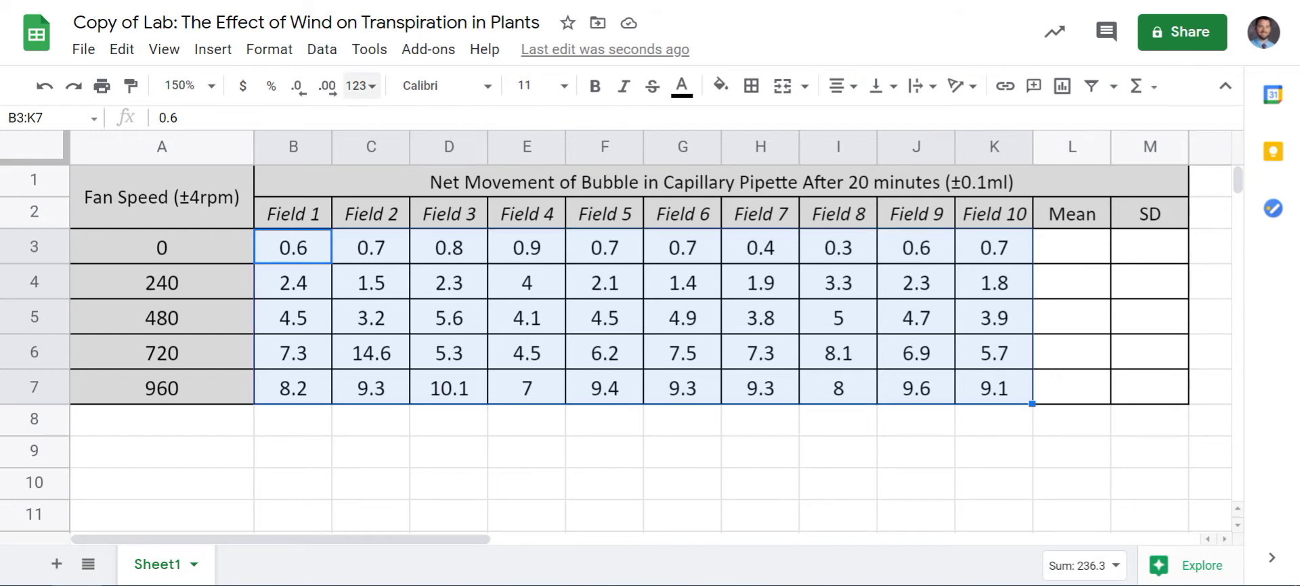
pyautogui.click(327, 86)
pyautogui.click(327, 86)
pyautogui.click(327, 87)
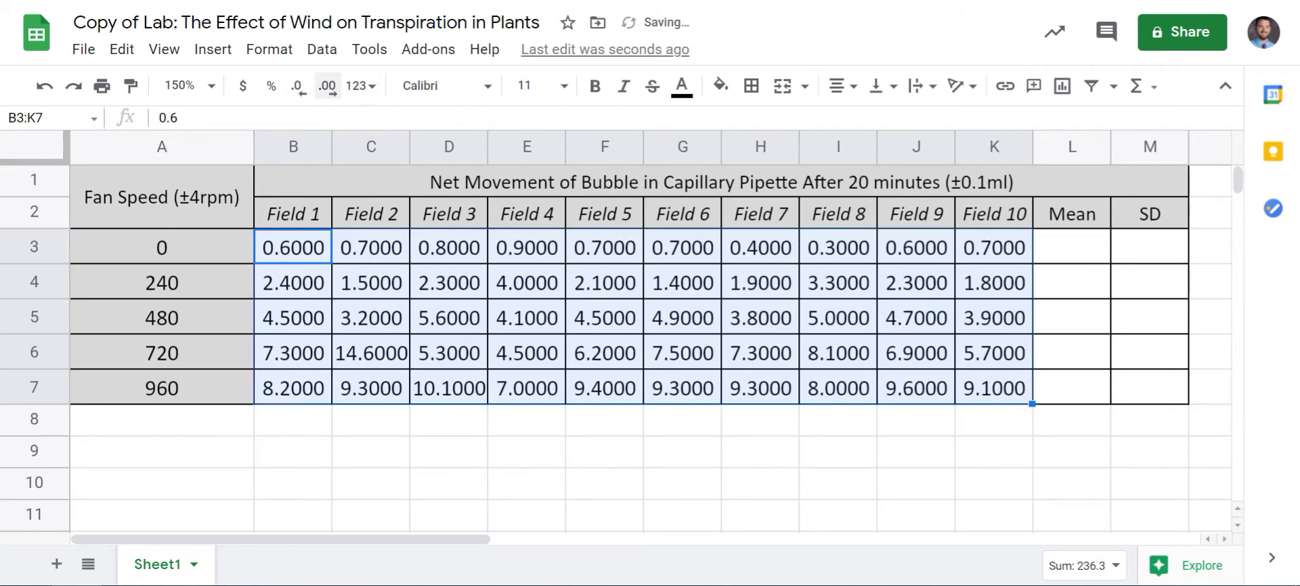
pyautogui.click(327, 86)
pyautogui.click(299, 86)
pyautogui.click(298, 87)
pyautogui.click(298, 87)
pyautogui.doubleClick(299, 87)
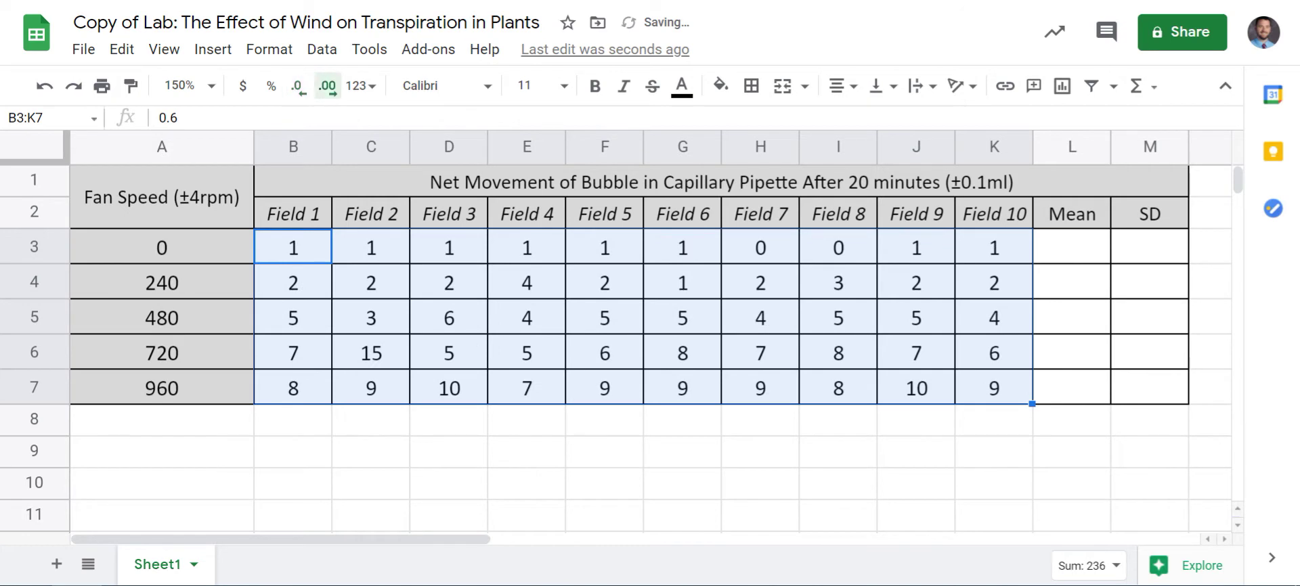
# Set the field measurements in B3:K7 to display one decimal place
pyautogui.click(327, 87)
pyautogui.click(327, 87)
pyautogui.click(327, 87)
pyautogui.click(298, 87)
pyautogui.click(299, 87)
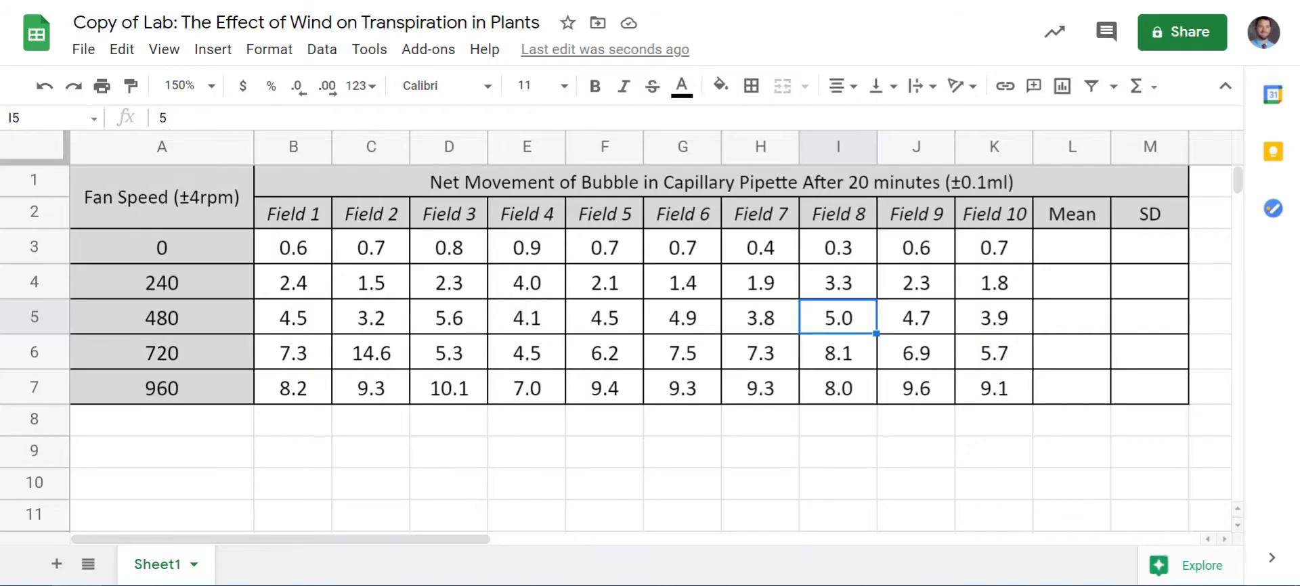
# Calculate the mean for fan speed 0 in cell L3 with =AVERAGE(B3:K3), dismissing the suggested autofill
pyautogui.click(683, 421)
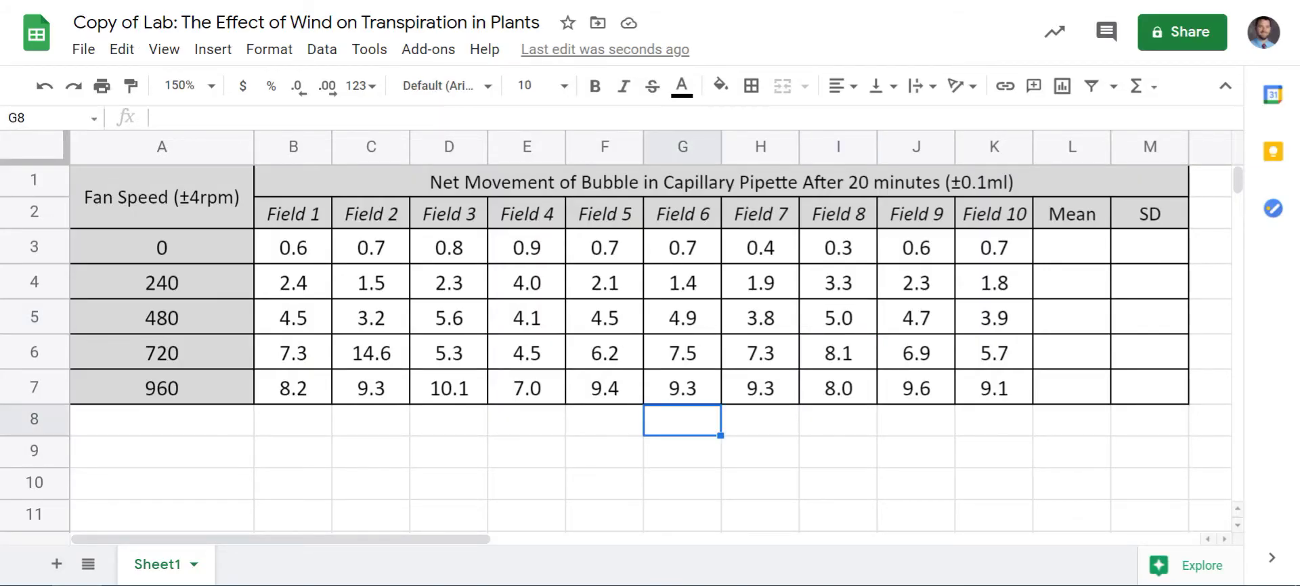
pyautogui.click(1071, 247)
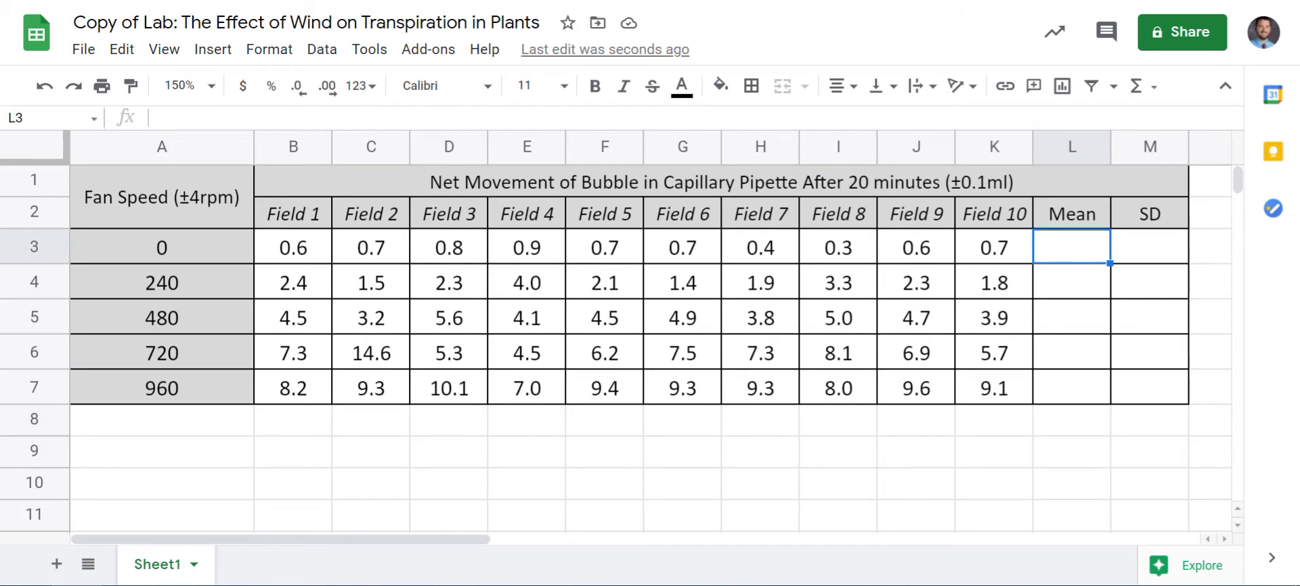
pyautogui.write('=ave')
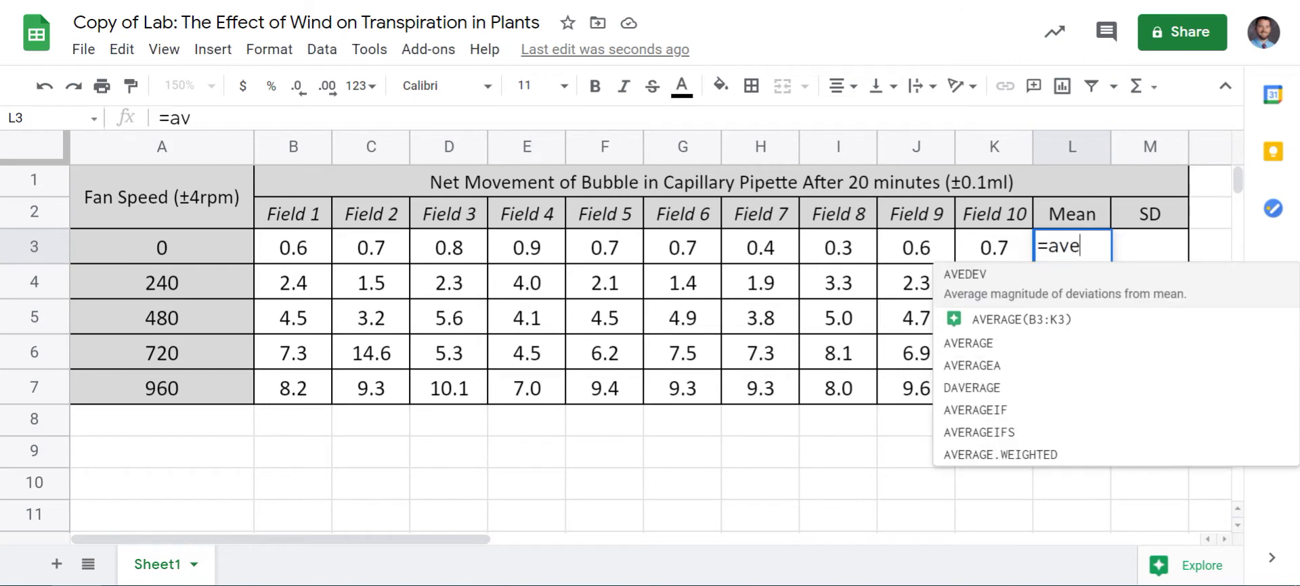
pyautogui.write('rage')
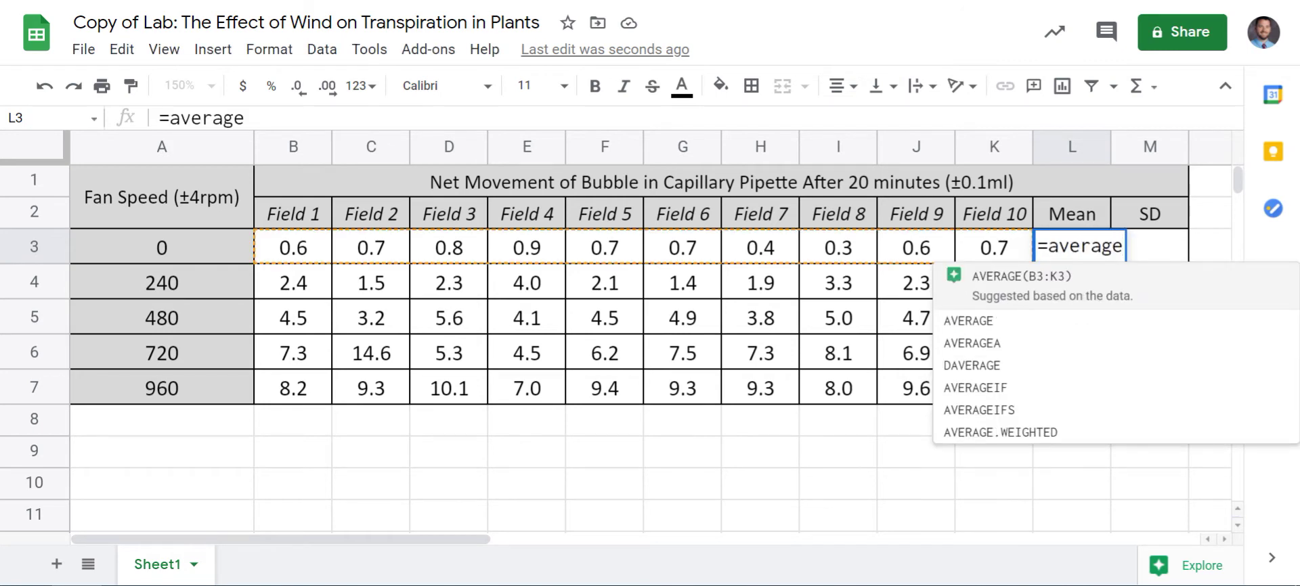
pyautogui.press('Tab')
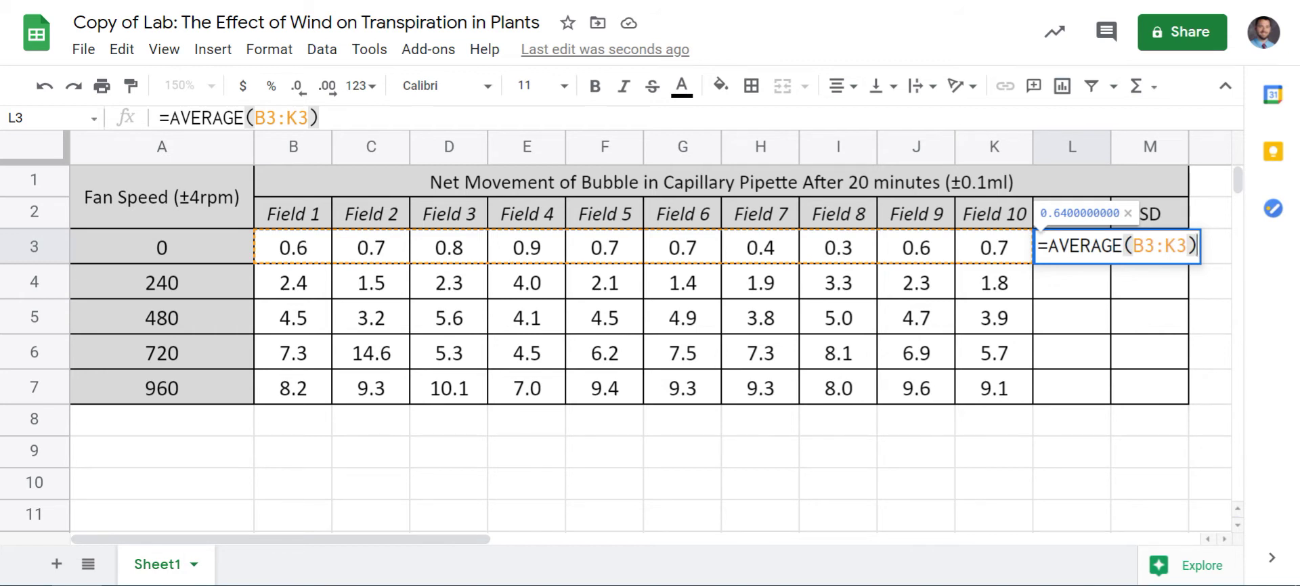
pyautogui.press('Return')
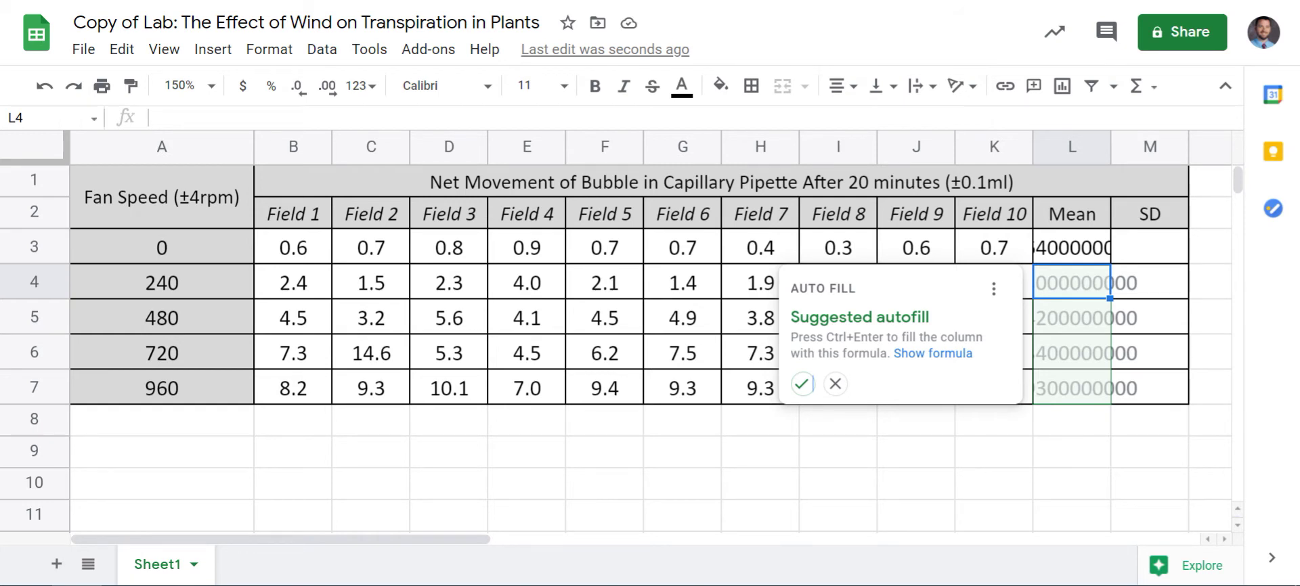
pyautogui.press('Escape')
# Calculate the mean for fan speed 240 in cell L4 with =AVERAGE(B4:K4)
pyautogui.write('=')
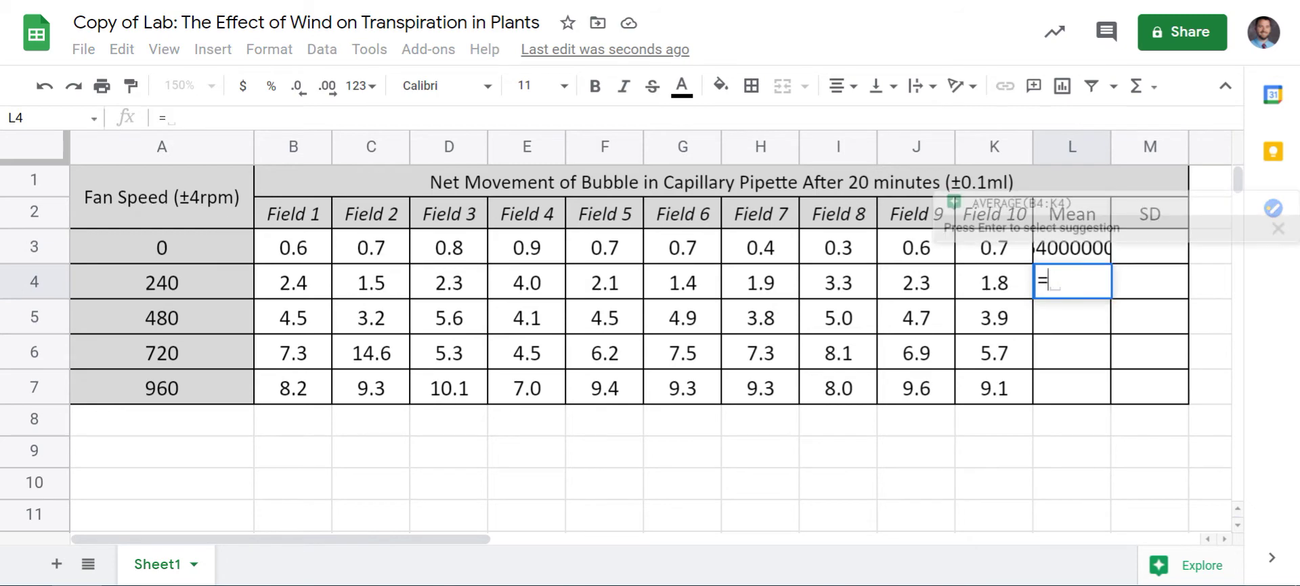
pyautogui.write('av')
pyautogui.press('Up')
pyautogui.press('Tab')
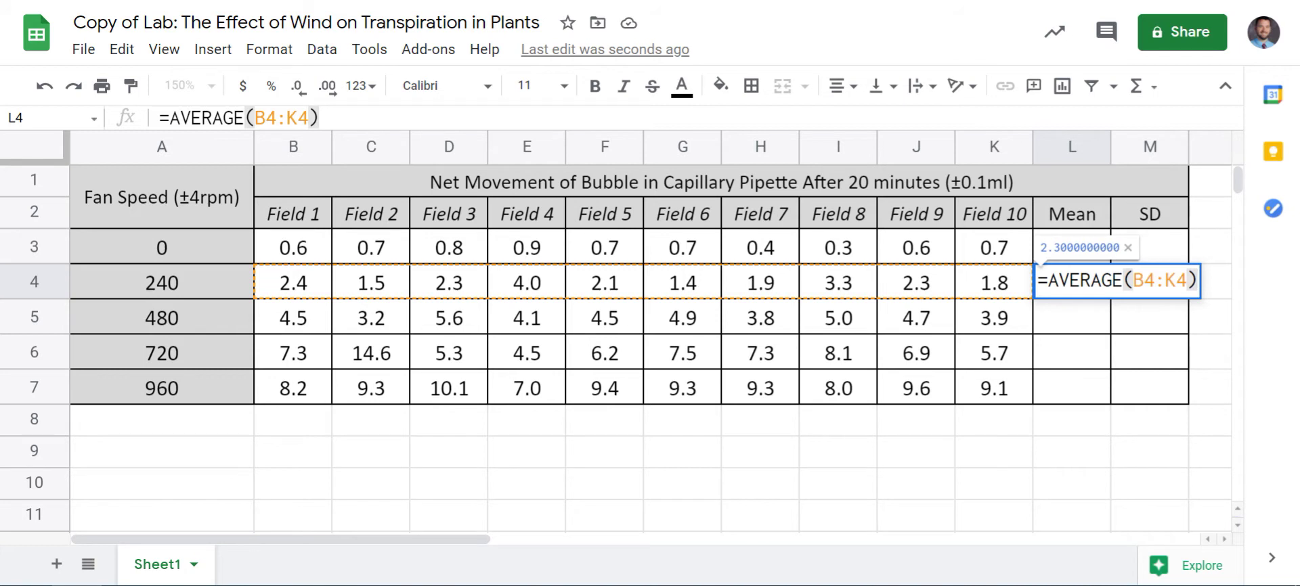
pyautogui.press('Return')
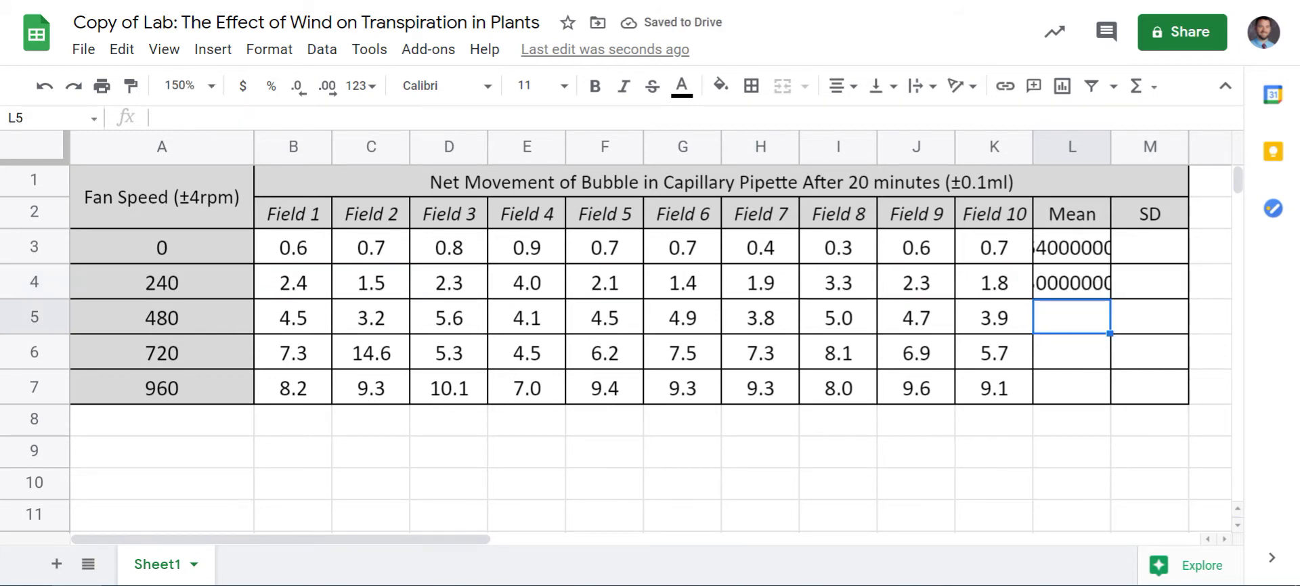
# Copy the average formula from L4 into L5:L7 for the remaining fan speeds
pyautogui.click(1071, 283)
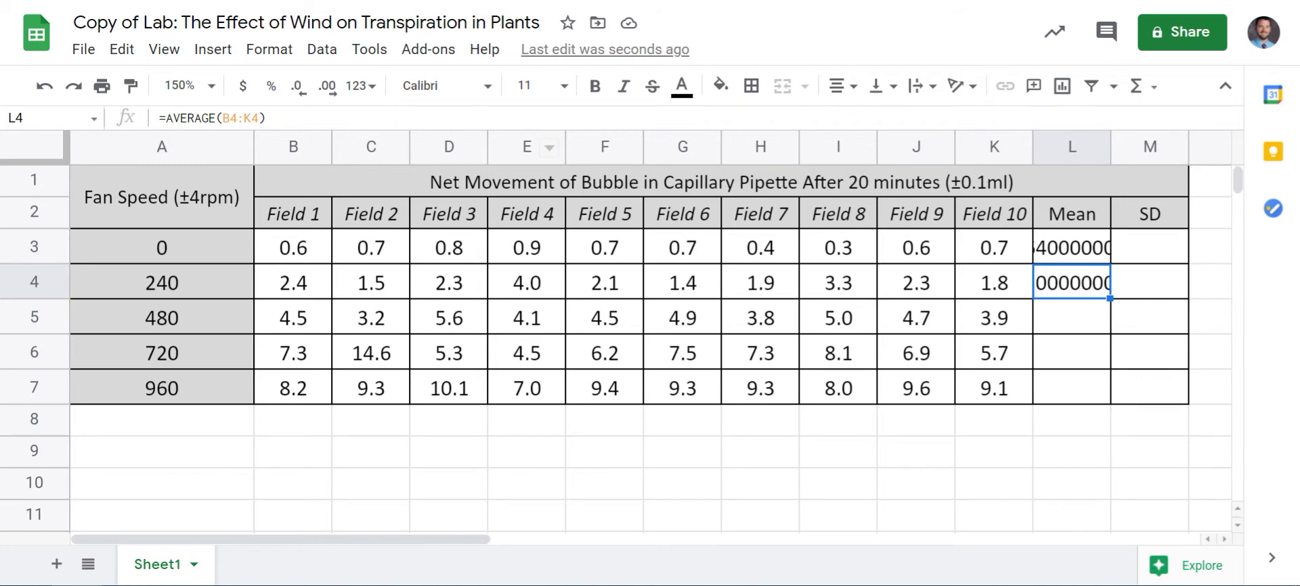
pyautogui.click(122, 49)
pyautogui.click(159, 200)
pyautogui.click(1072, 317)
pyautogui.moveTo(1072, 317); pyautogui.dragTo(1071, 388)
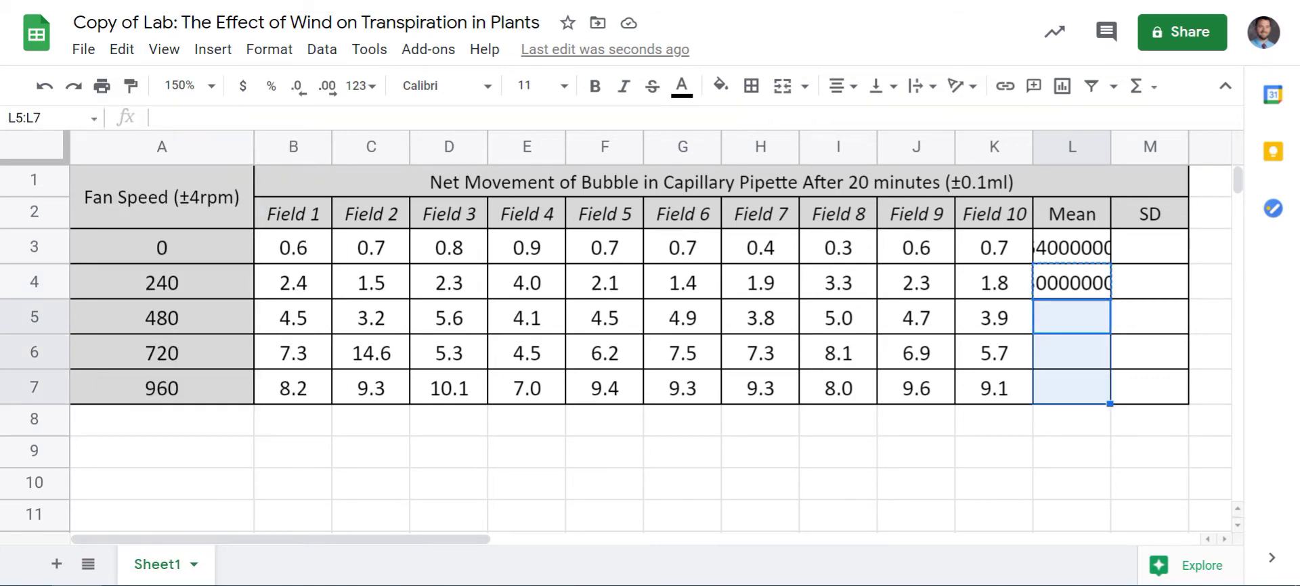
pyautogui.click(122, 50)
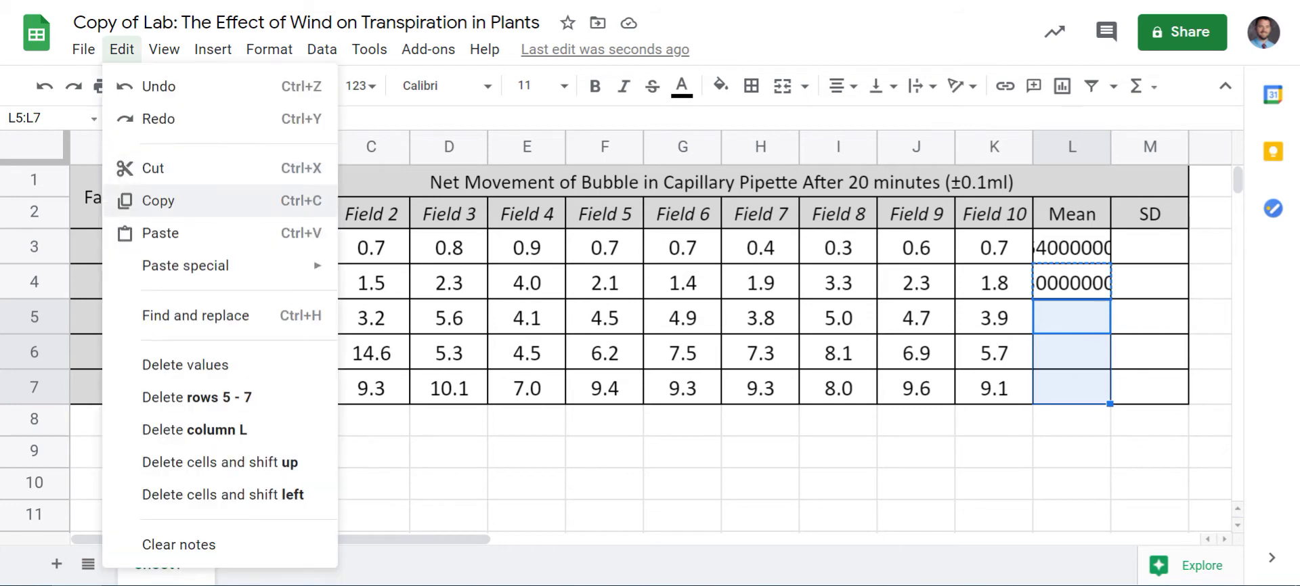
pyautogui.hotkey('ctrl', 'v')
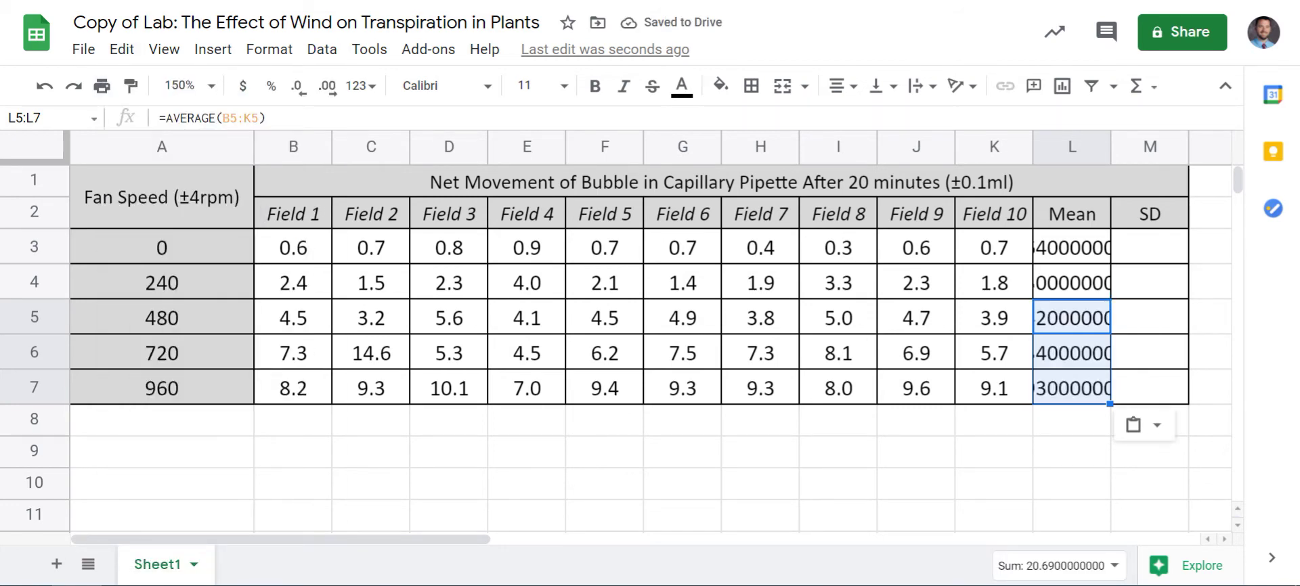
# Left-align the Mean and SD cells in L3:M7
pyautogui.moveTo(1071, 248); pyautogui.dragTo(1150, 387)
pyautogui.click(843, 85)
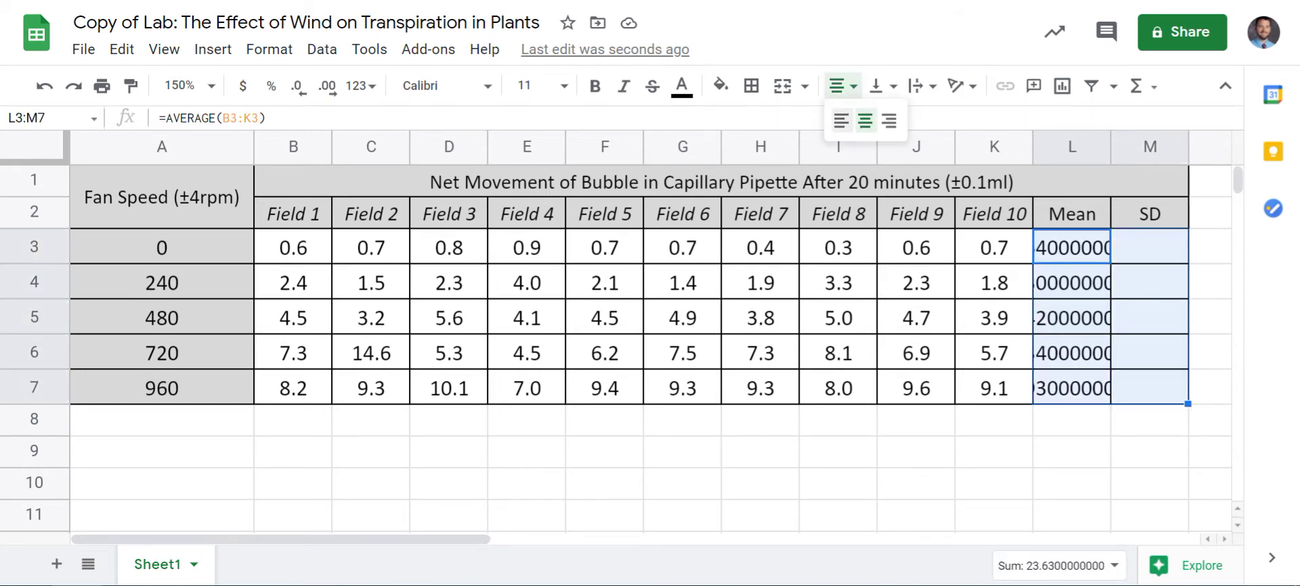
pyautogui.click(837, 122)
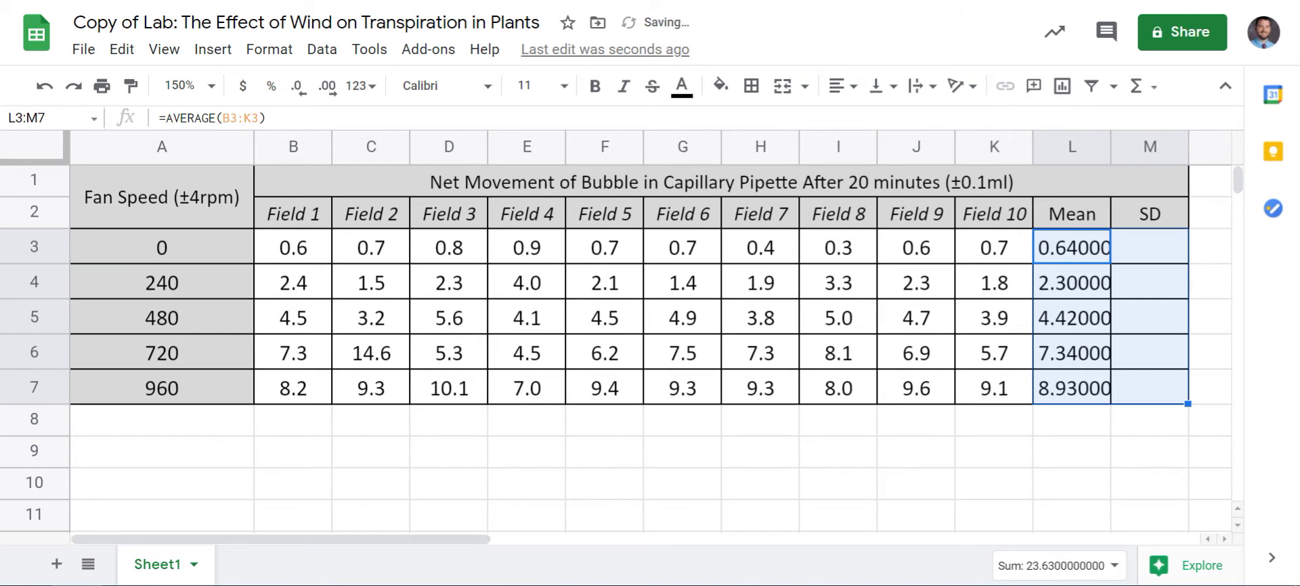
pyautogui.click(1150, 352)
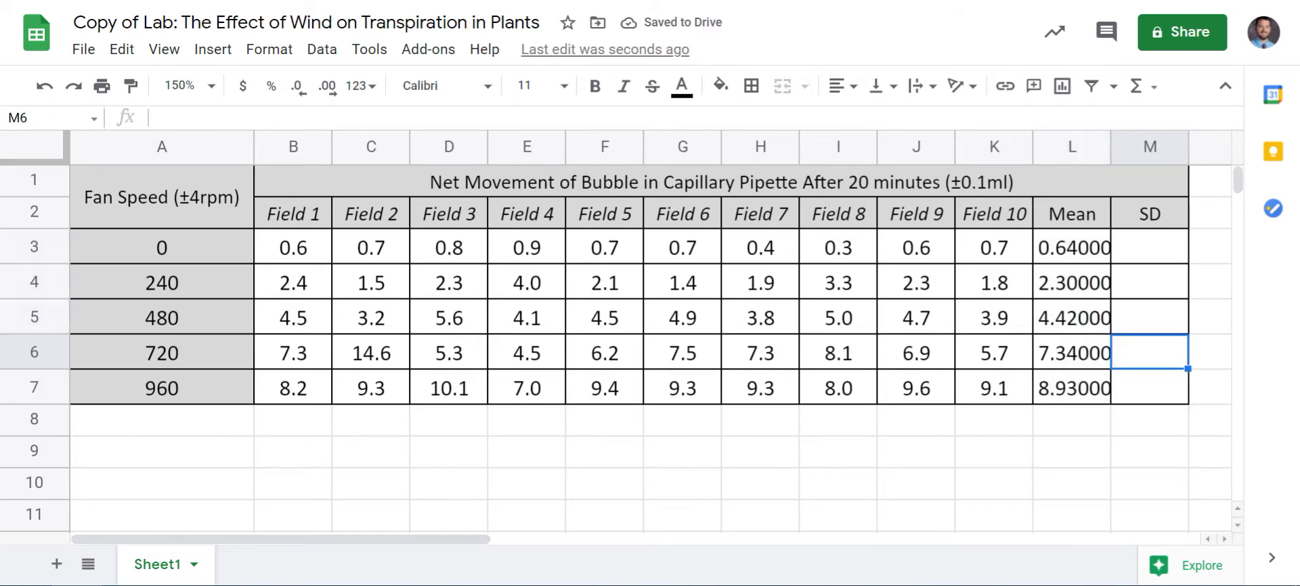
# Calculate the standard deviation for fan speed 0 in cell M3 with STDEV over B3:K3
pyautogui.click(1150, 247)
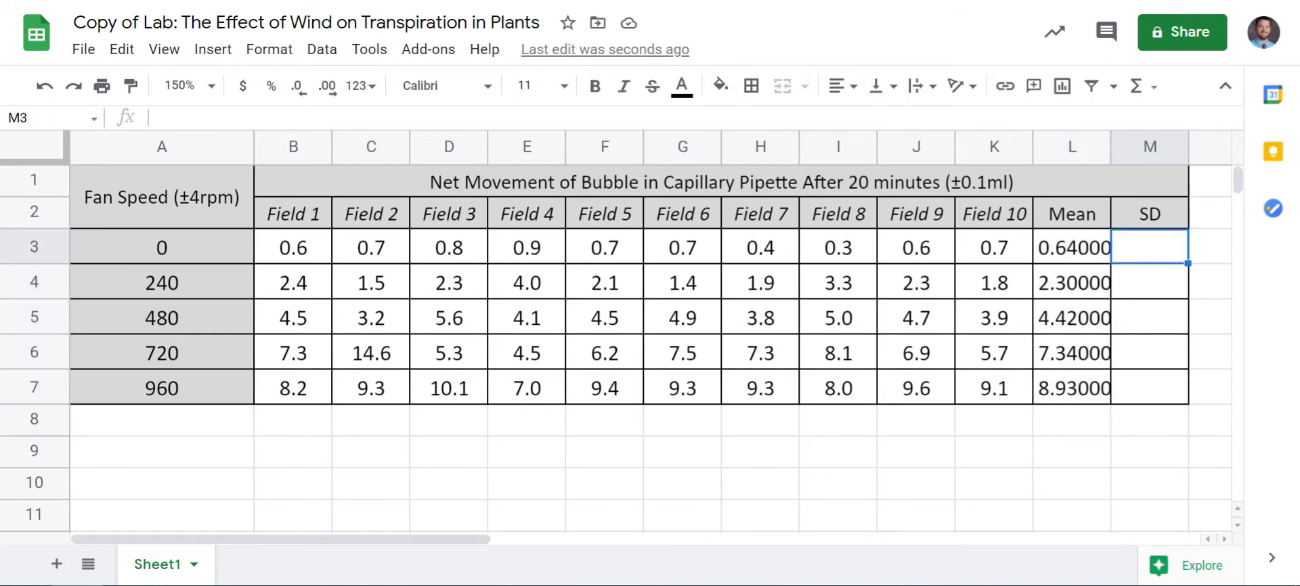
pyautogui.write('=st')
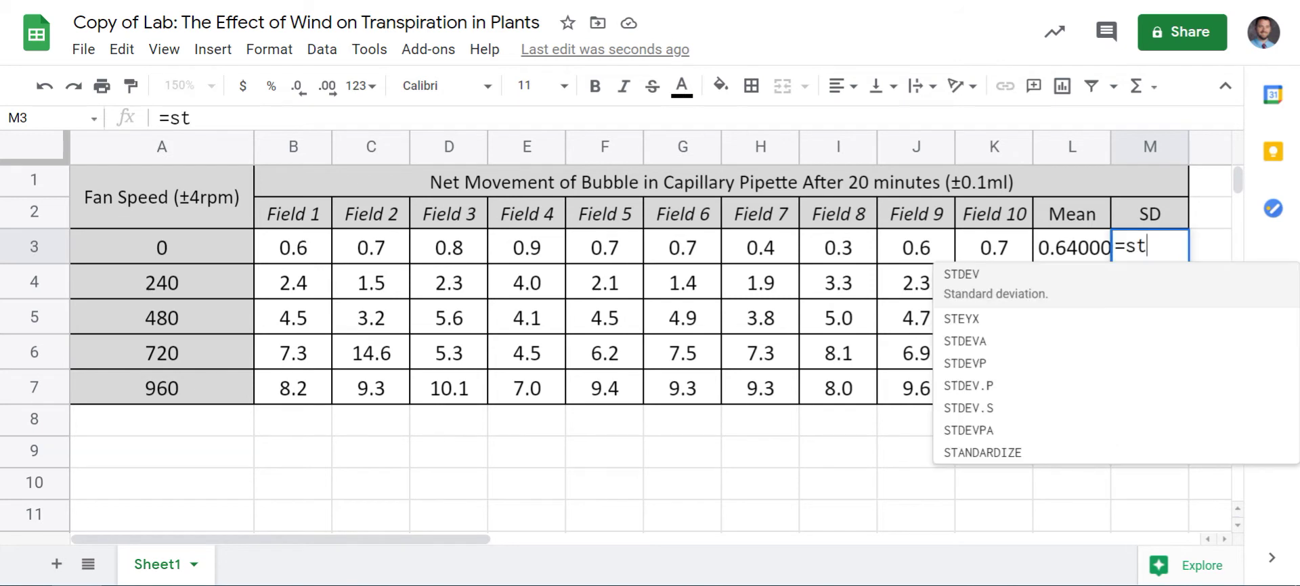
pyautogui.write('dev')
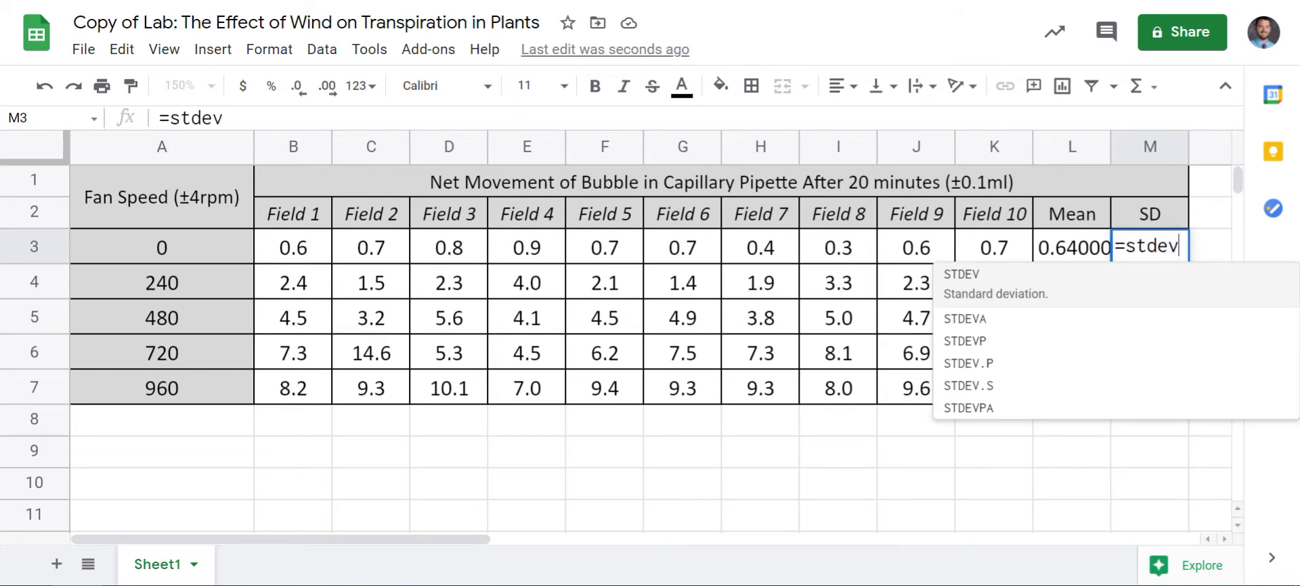
pyautogui.press('Tab')
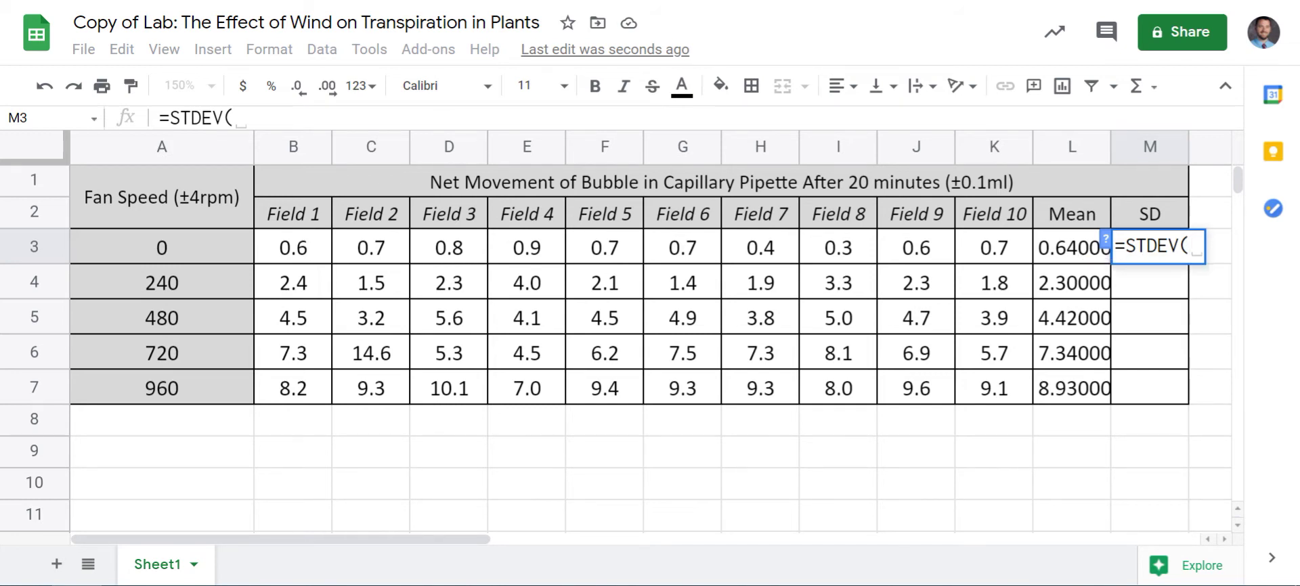
pyautogui.moveTo(293, 247); pyautogui.dragTo(993, 247)
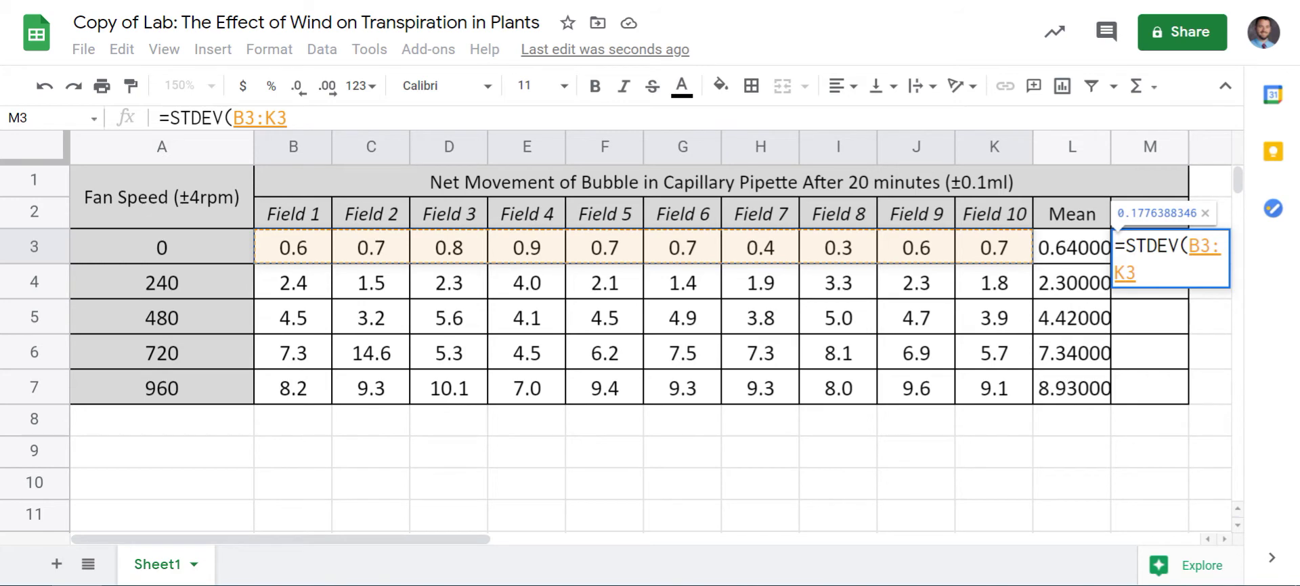
pyautogui.press('Return')
# Calculate the standard deviation for fan speed 240 in cell M4 with =STDEV(B4:K4)
pyautogui.write('=st')
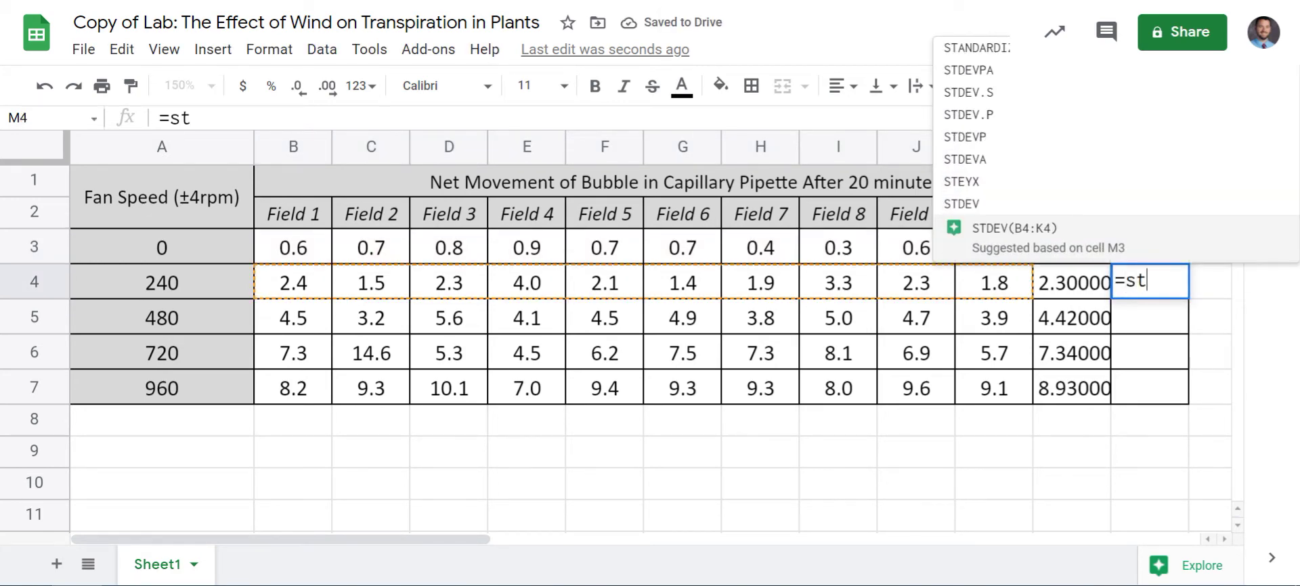
pyautogui.press('Tab')
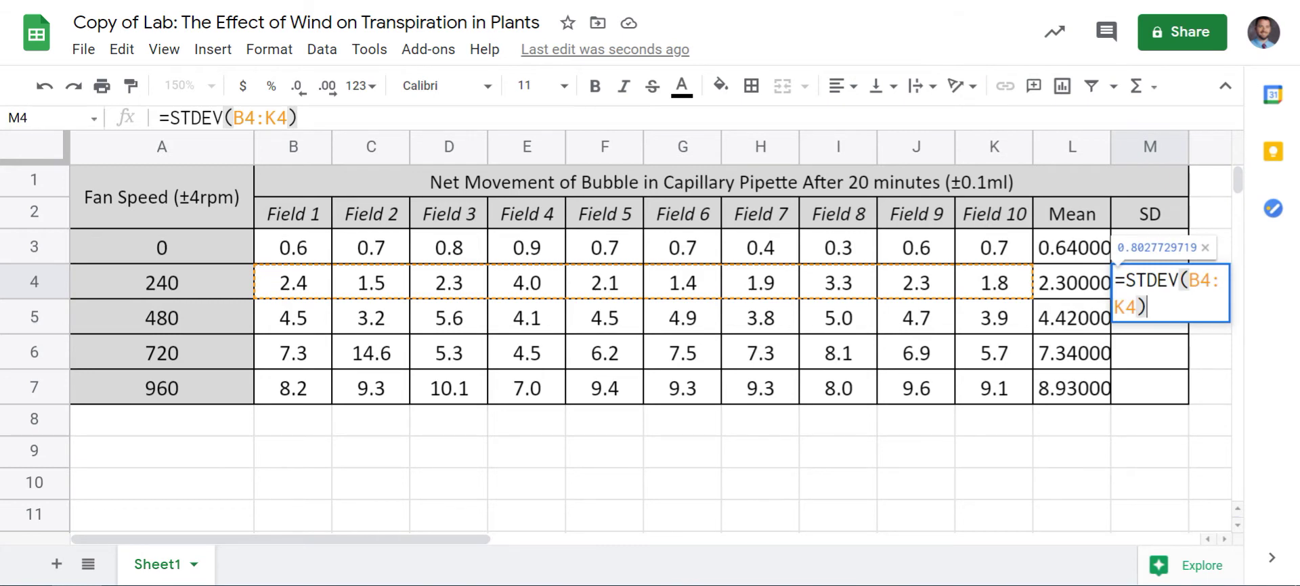
pyautogui.press('Return')
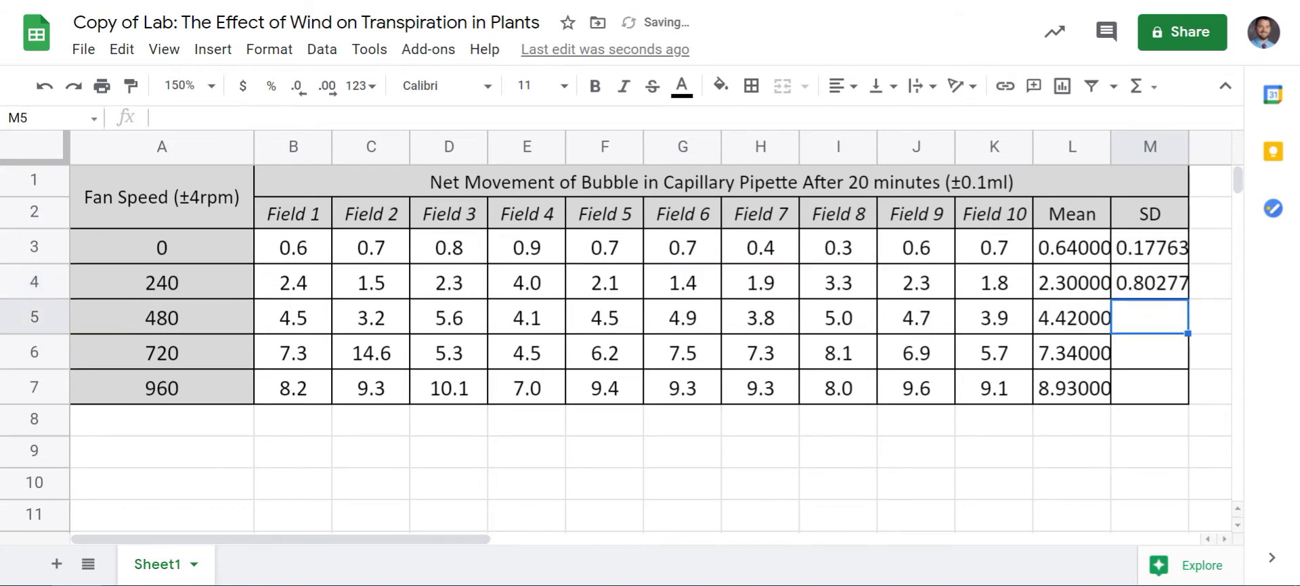
# Copy the standard deviation formula from M4 into M5:M7 for the remaining fan speeds
pyautogui.click(1150, 282)
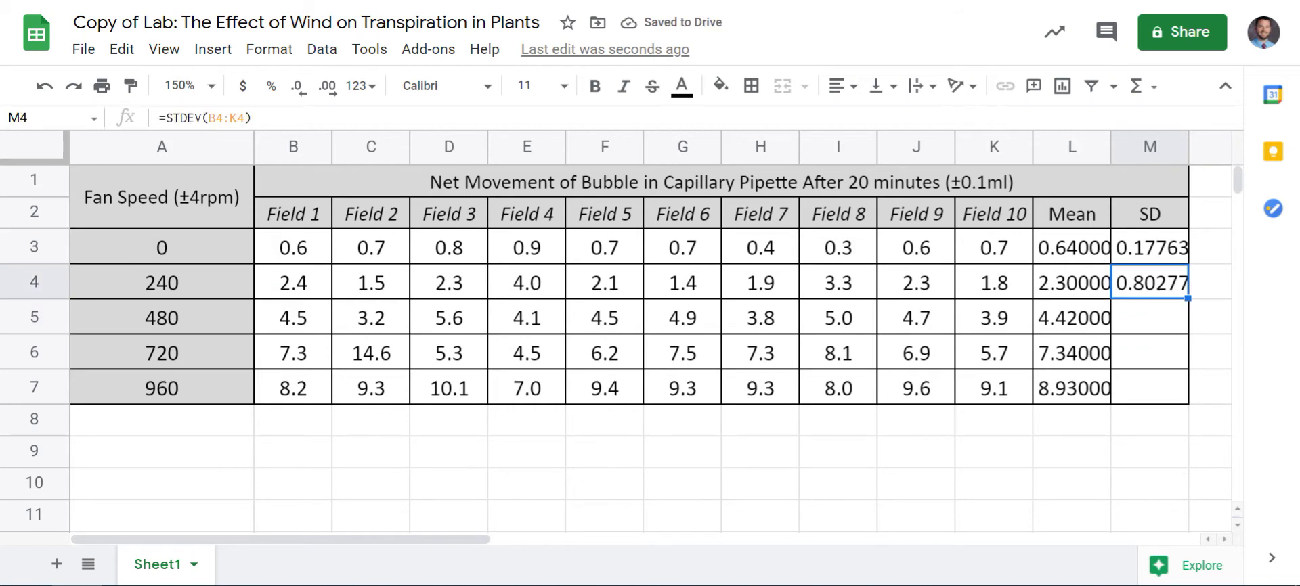
pyautogui.click(122, 49)
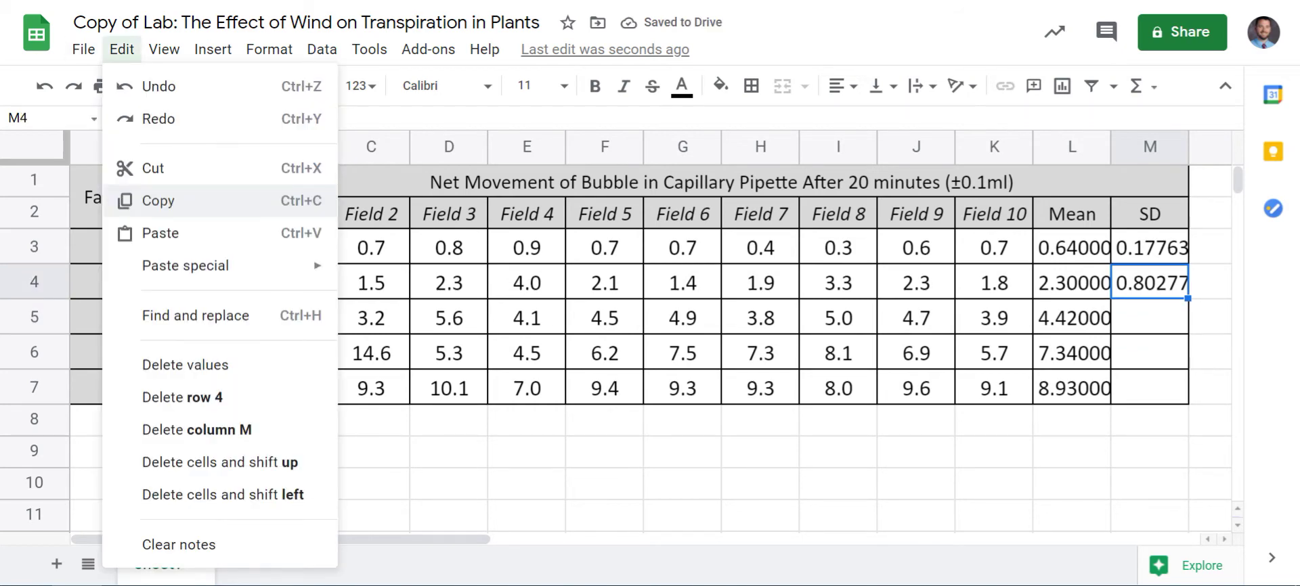
pyautogui.click(158, 201)
pyautogui.click(1150, 318)
pyautogui.moveTo(1149, 317); pyautogui.dragTo(1149, 388)
pyautogui.click(122, 48)
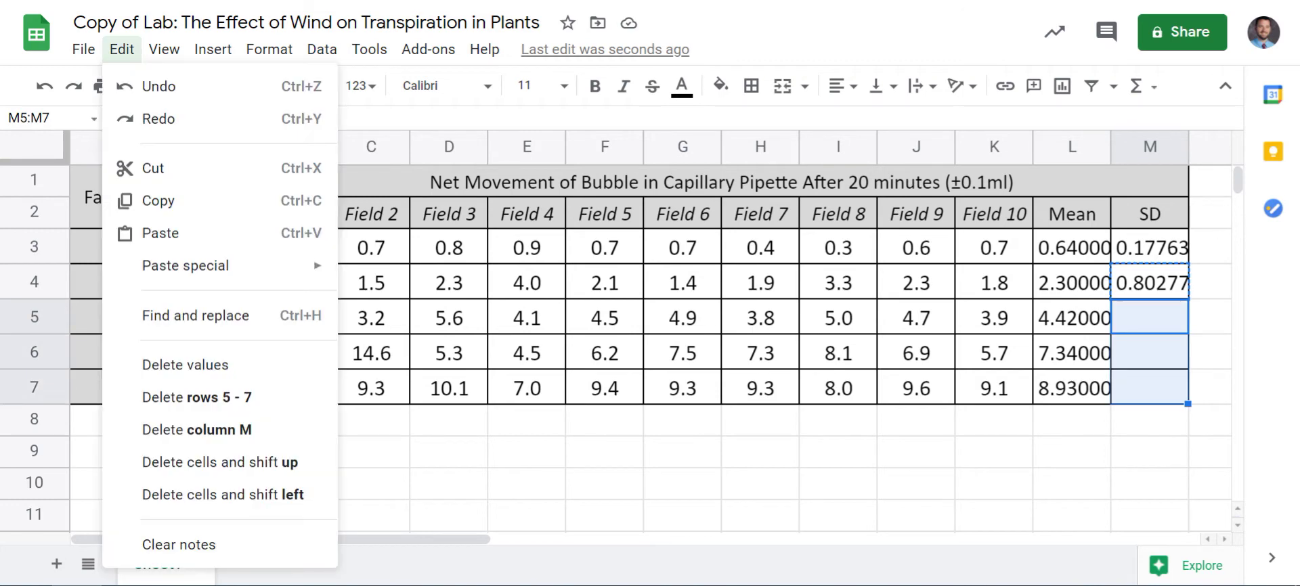
pyautogui.click(160, 232)
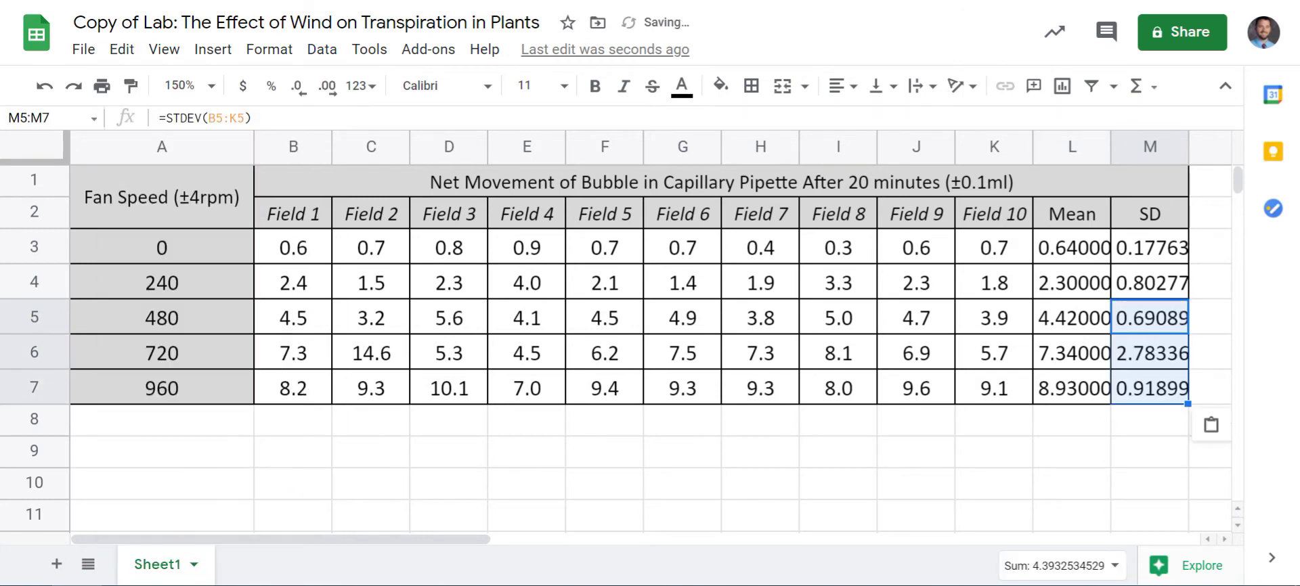
# Reduce the means and standard deviations in L3:M7 to one displayed decimal place
pyautogui.click(1071, 421)
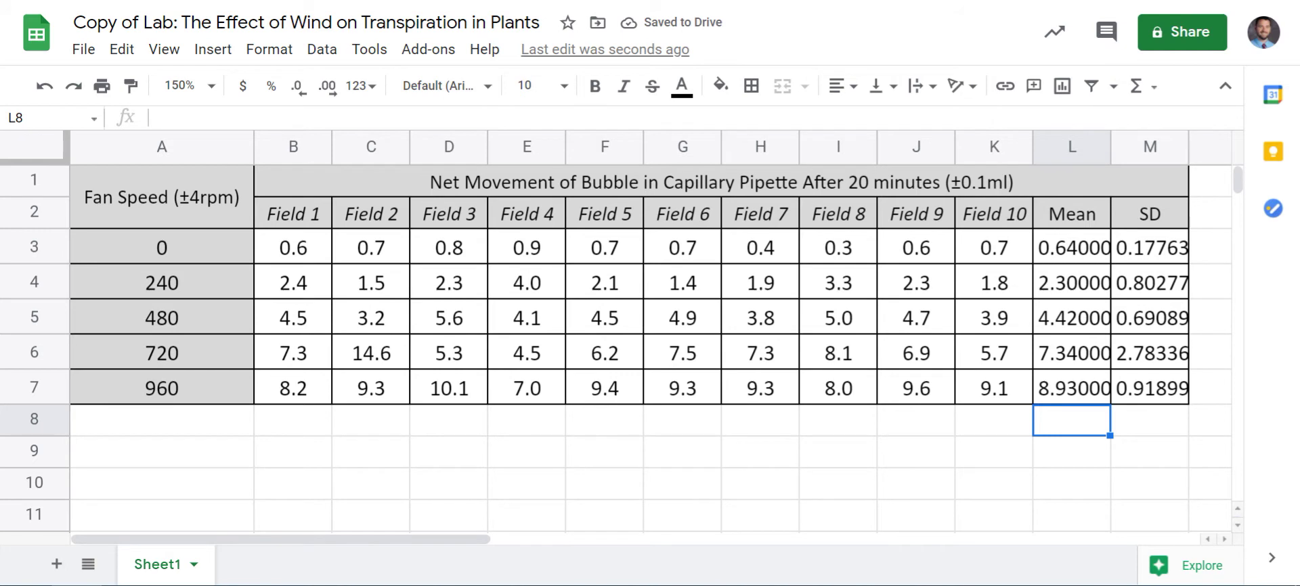
pyautogui.moveTo(1071, 248); pyautogui.dragTo(1149, 388)
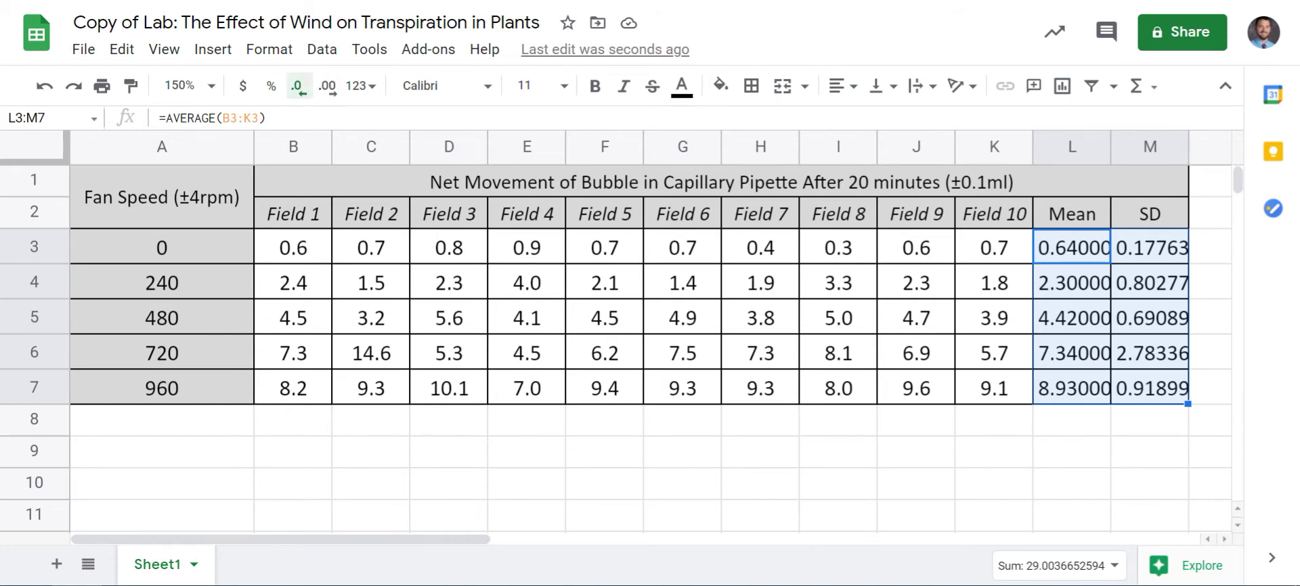
pyautogui.click(299, 86)
pyautogui.click(299, 86)
pyautogui.click(299, 86)
pyautogui.click(299, 86)
pyautogui.click(299, 86)
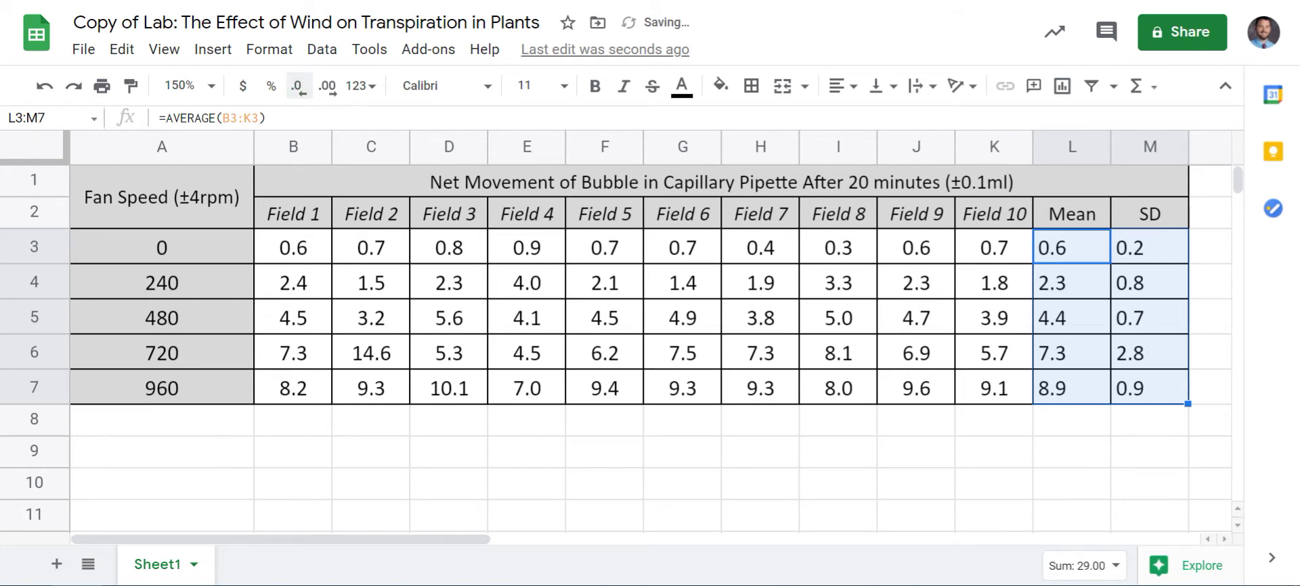
# Display the means and standard deviations in L3:M7 with two decimal places and center them horizontally
pyautogui.click(327, 86)
pyautogui.click(327, 86)
pyautogui.click(300, 86)
pyautogui.click(299, 86)
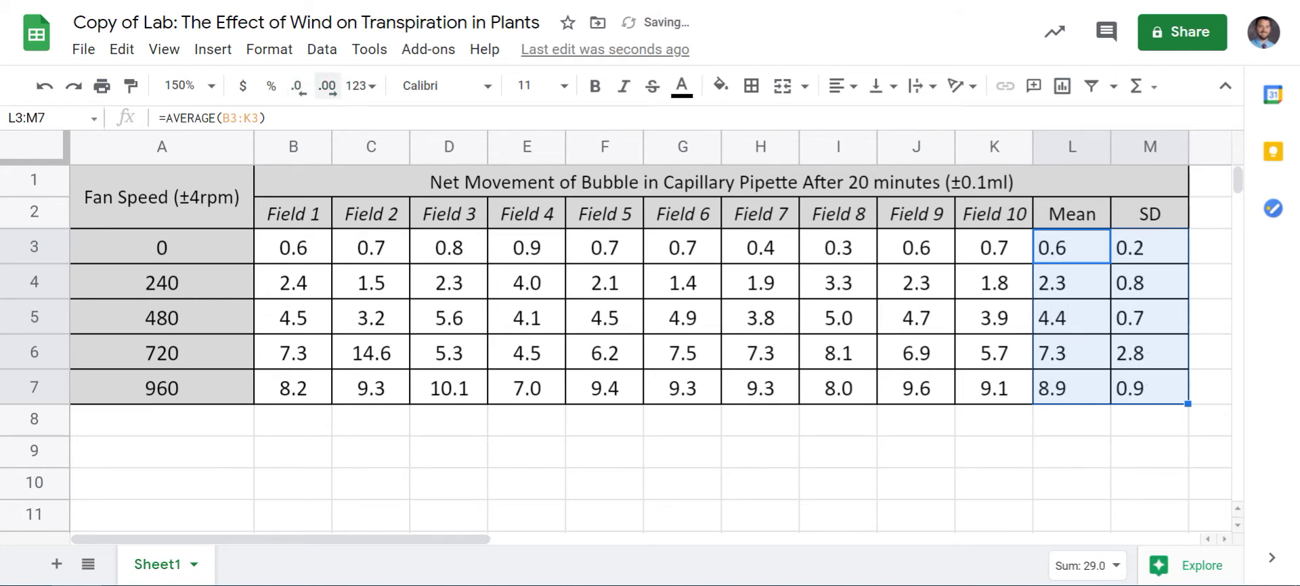
pyautogui.click(327, 86)
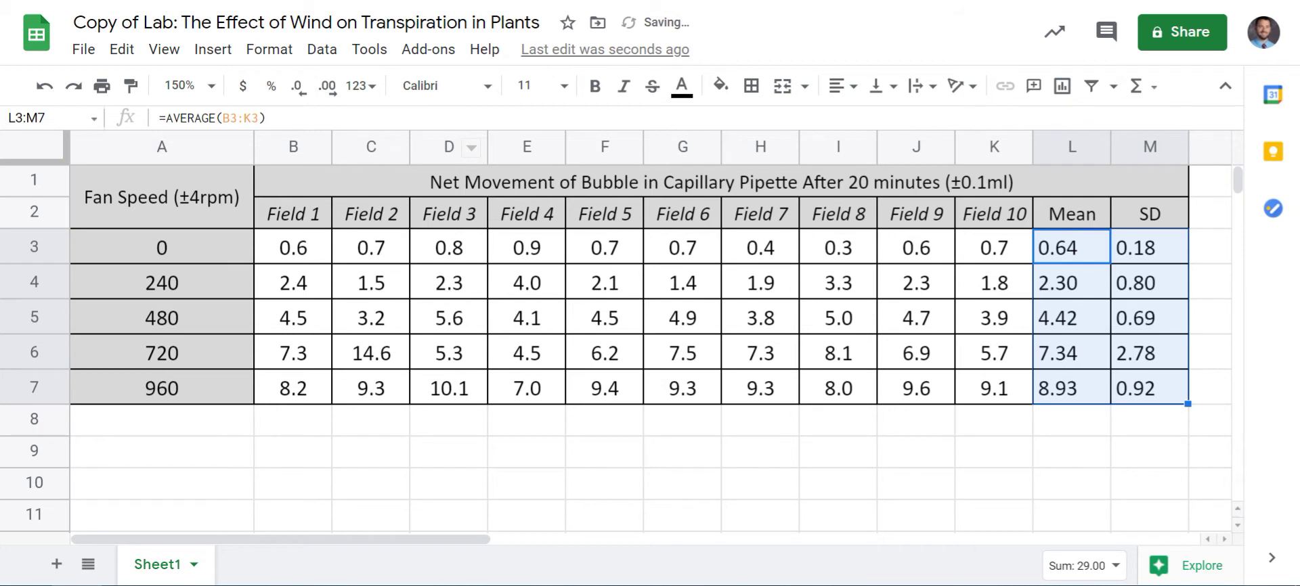
pyautogui.click(843, 86)
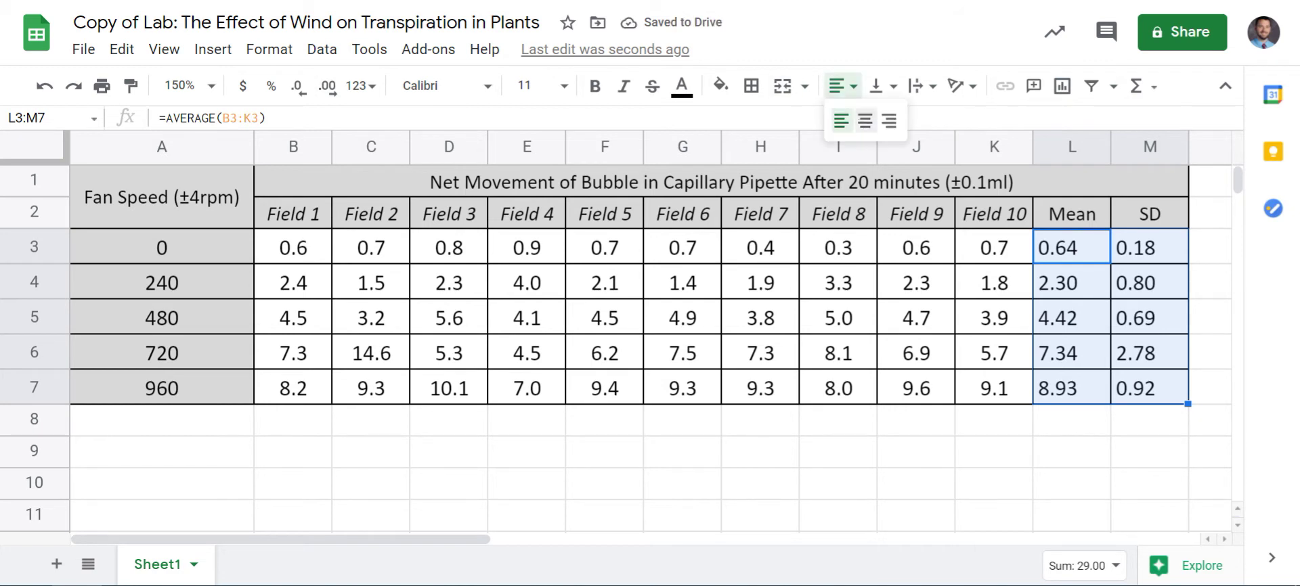
pyautogui.click(854, 120)
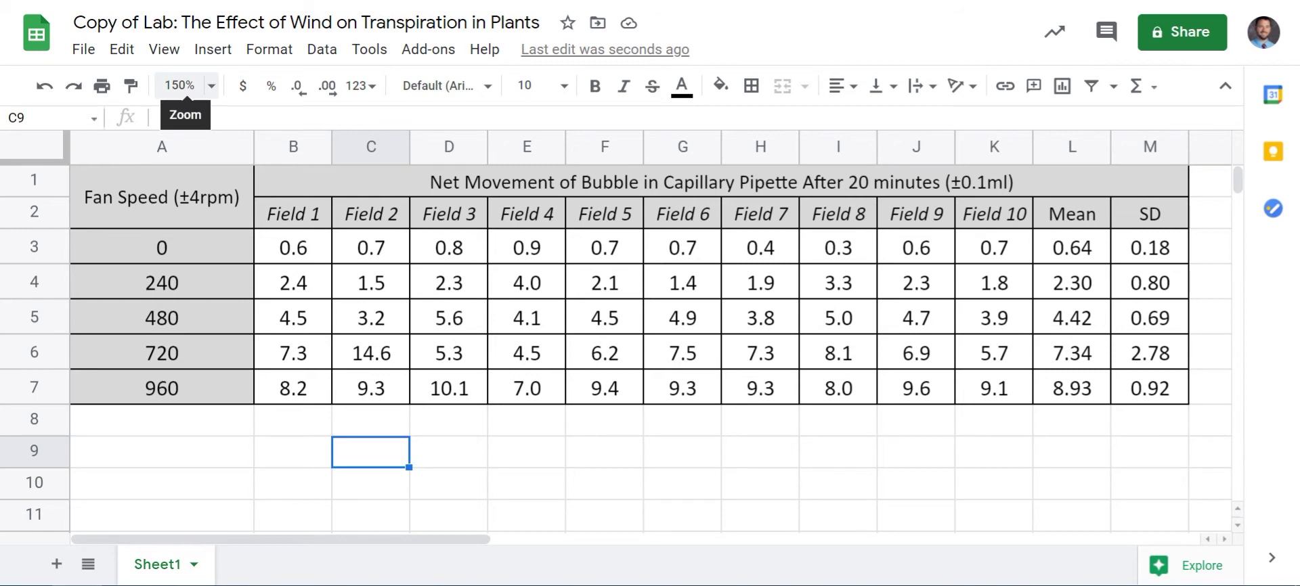
# Set the spreadsheet's zoom level to 100%
pyautogui.click(180, 85)
pyautogui.click(187, 220)
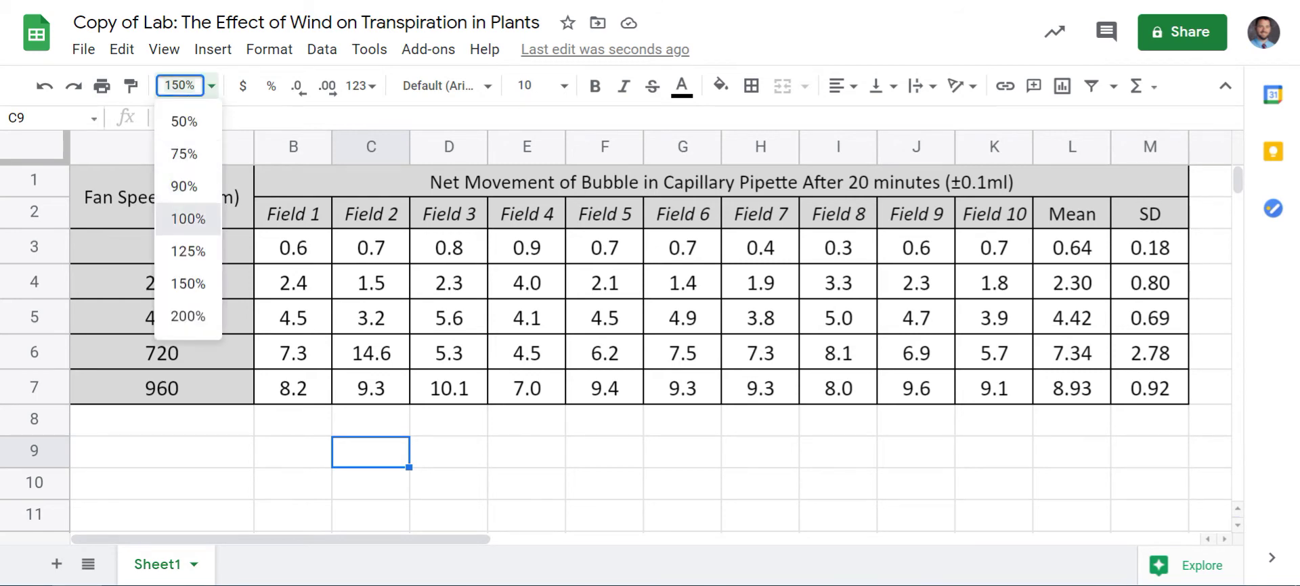
pyautogui.click(352, 347)
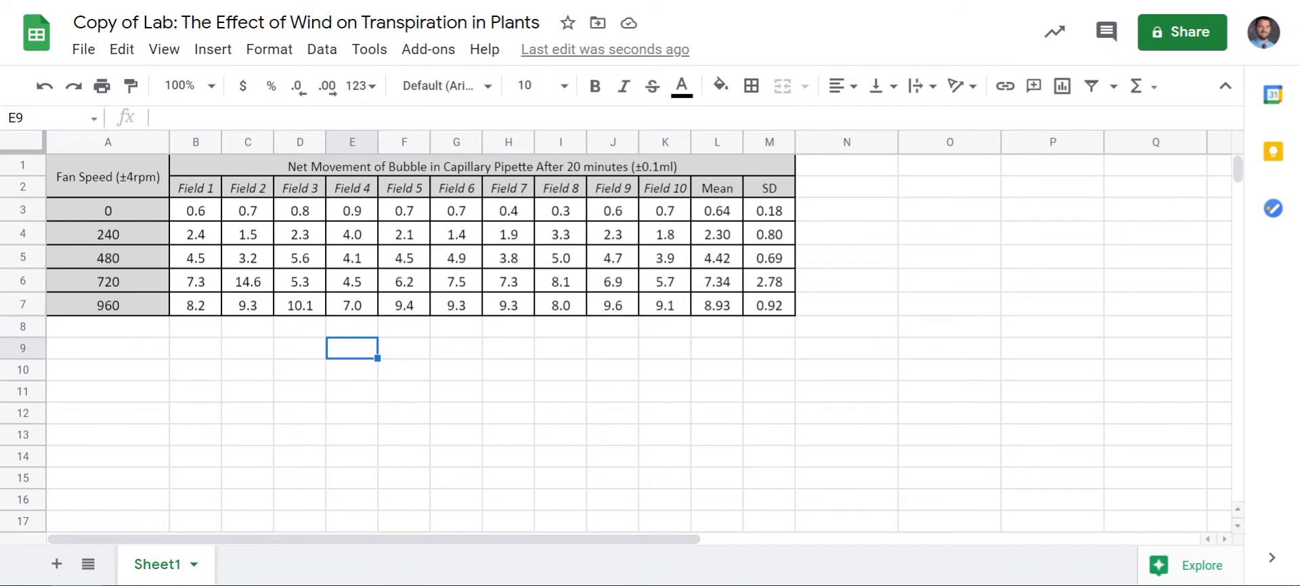
# Insert a chart plotting the means in L3:L7 against the fan speeds in A3:A7
pyautogui.moveTo(108, 210); pyautogui.dragTo(108, 305)
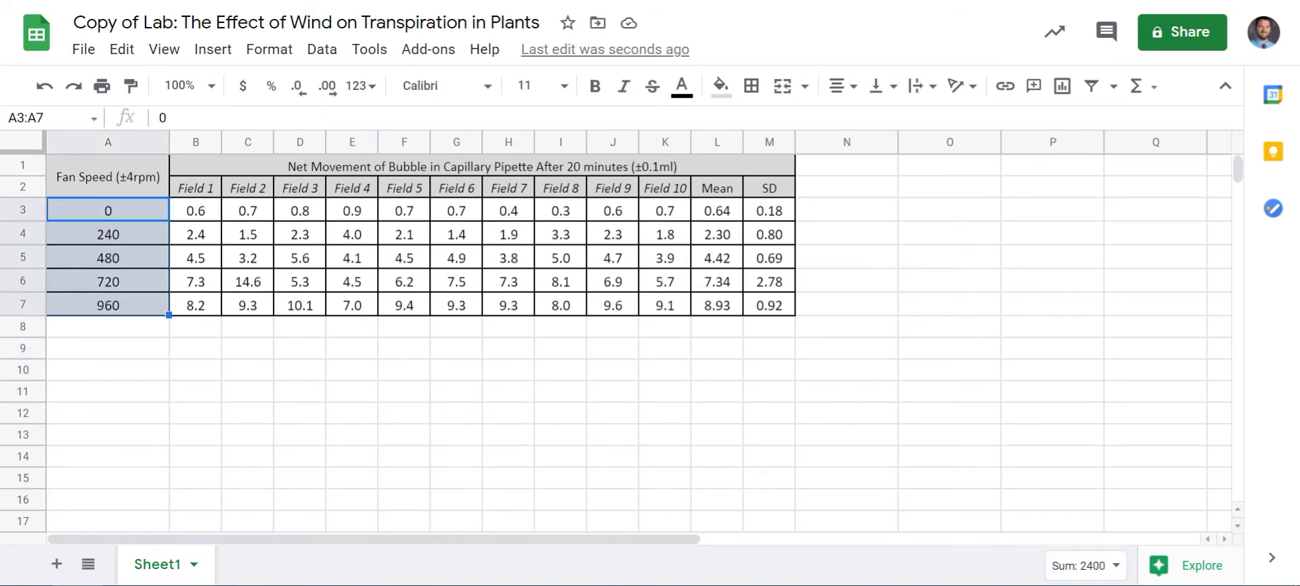
pyautogui.moveTo(717, 210); pyautogui.dragTo(717, 305)
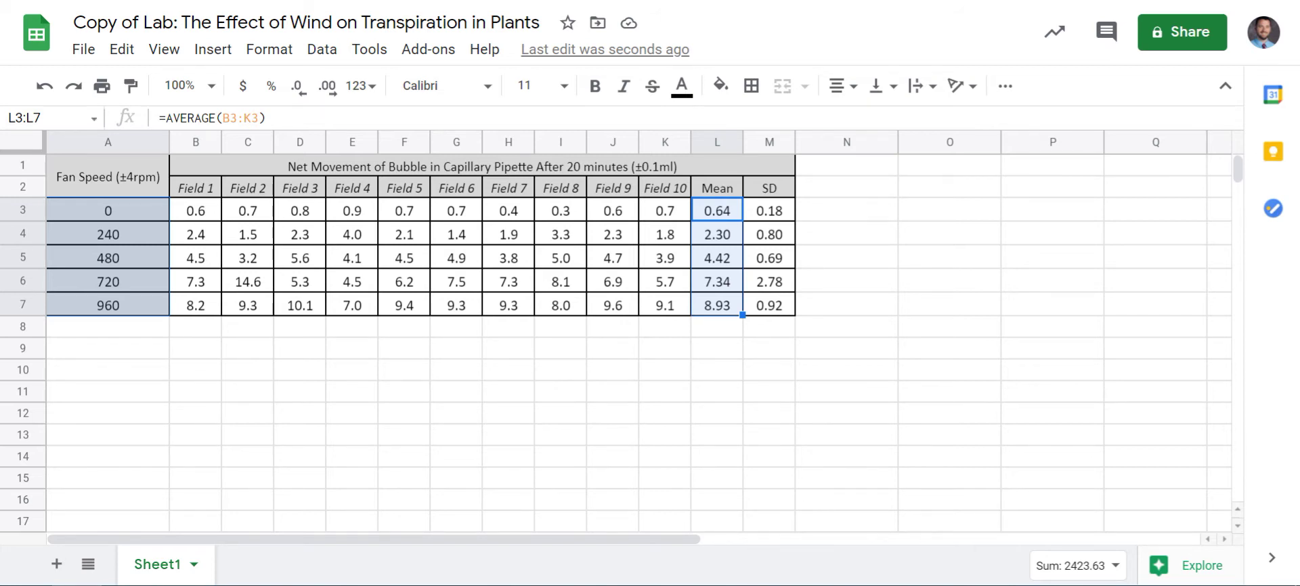
pyautogui.click(213, 48)
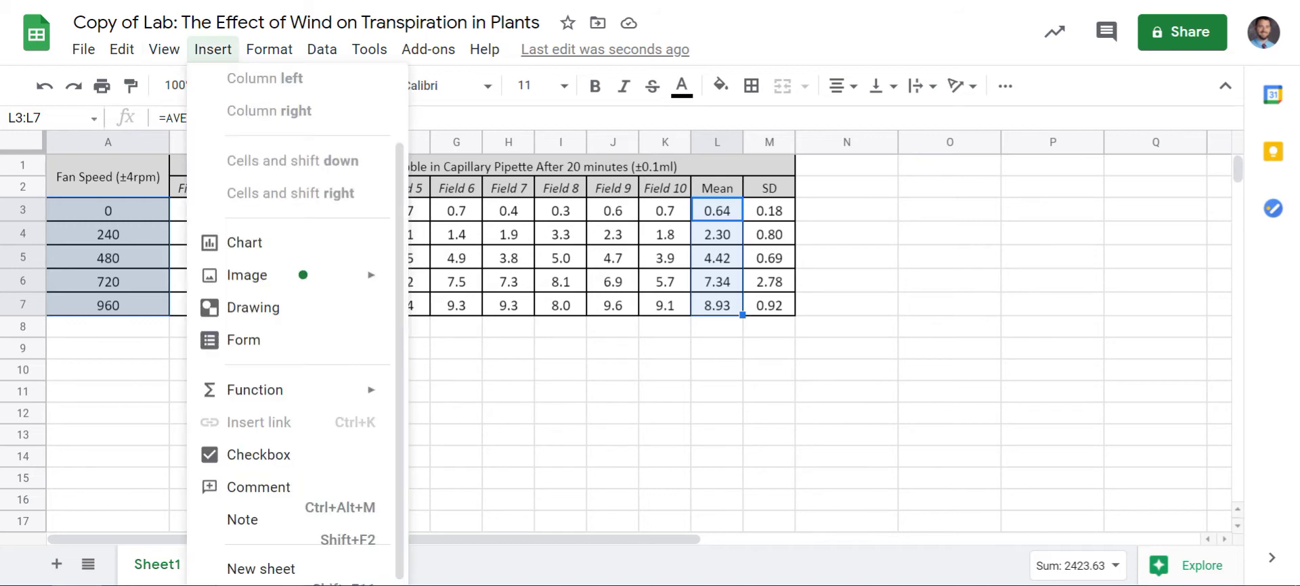
pyautogui.click(245, 243)
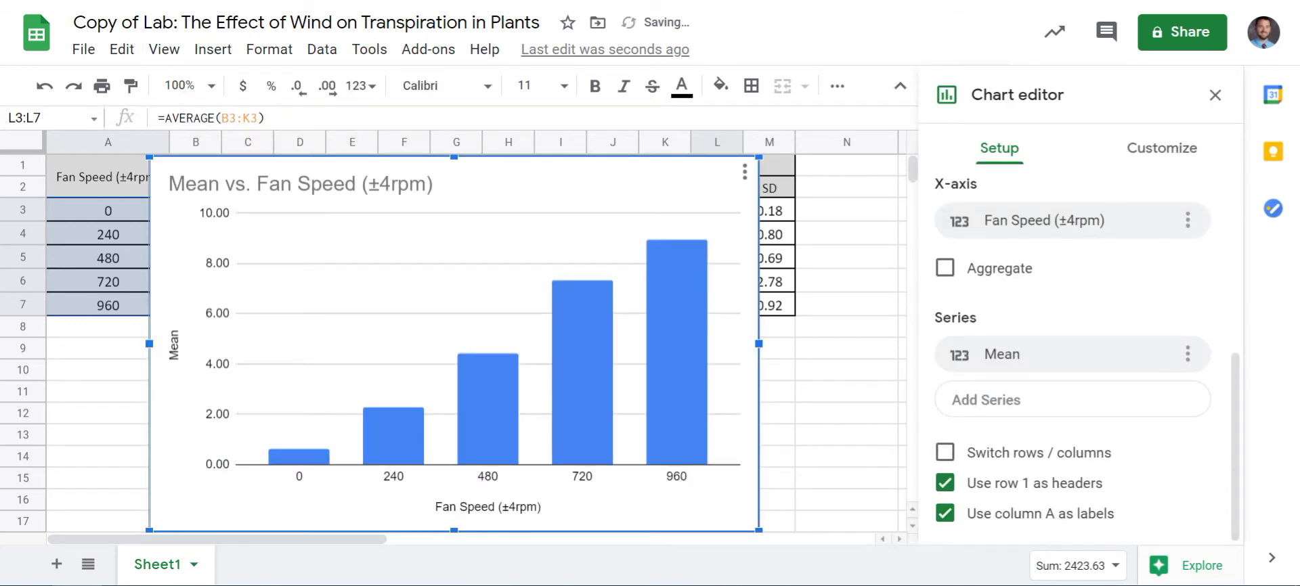
# Change the mean versus fan speed chart to a scatter chart and move it below the table's header rows
pyautogui.click(1072, 230)
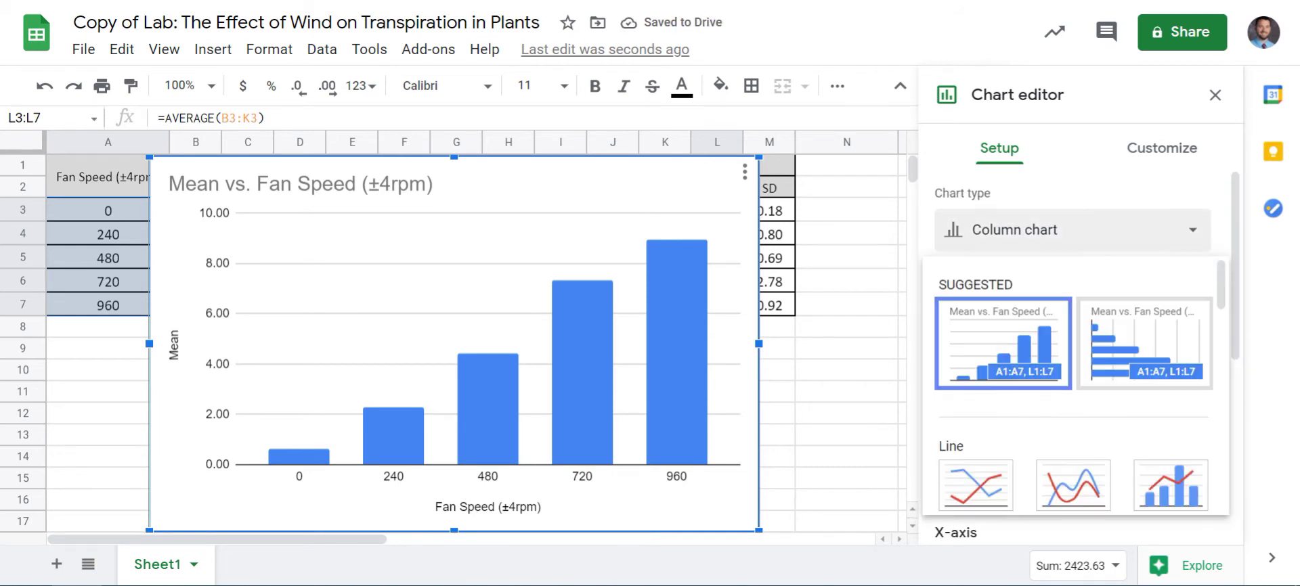
pyautogui.scroll(-10, 1075, 386)
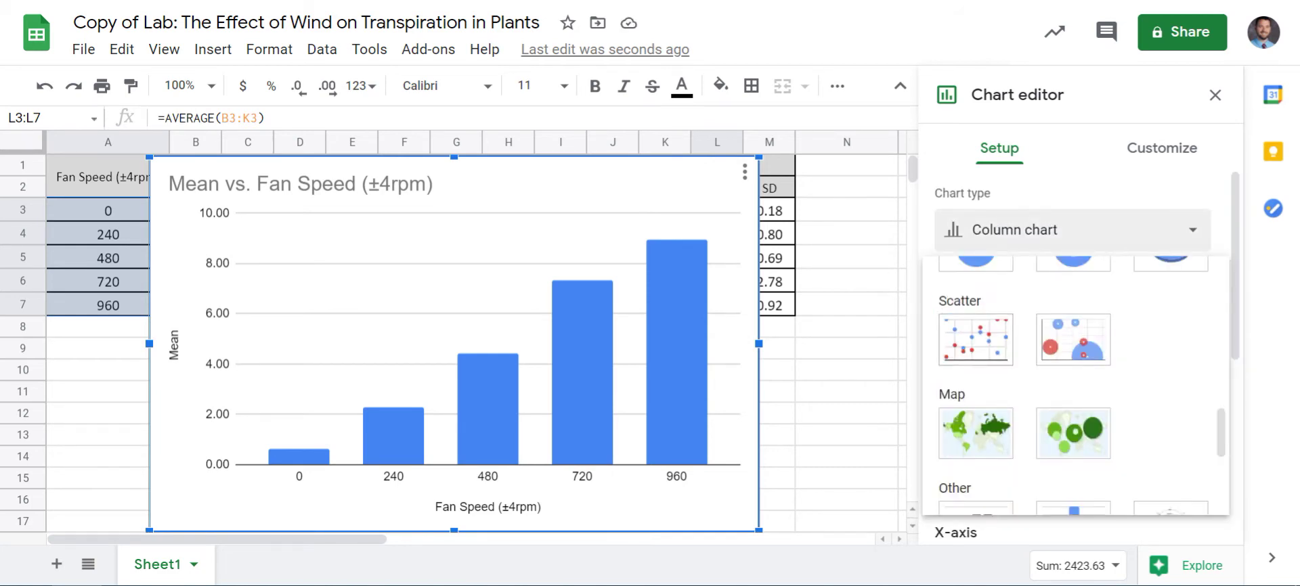
pyautogui.click(975, 339)
pyautogui.moveTo(542, 271); pyautogui.dragTo(608, 271)
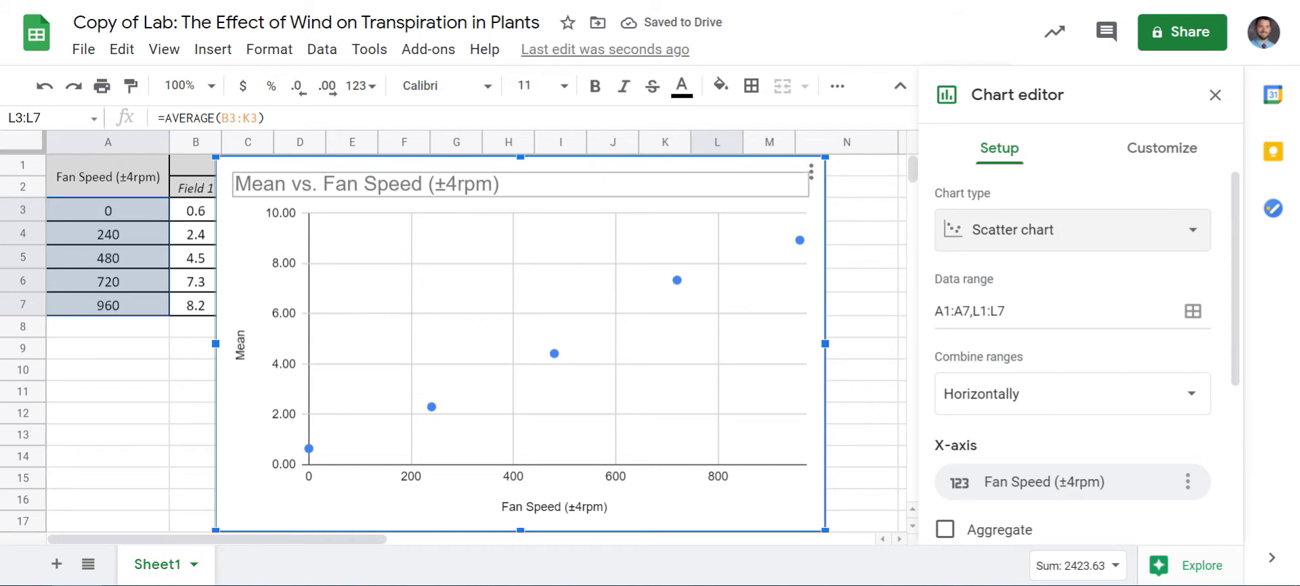
pyautogui.moveTo(535, 203); pyautogui.dragTo(553, 248)
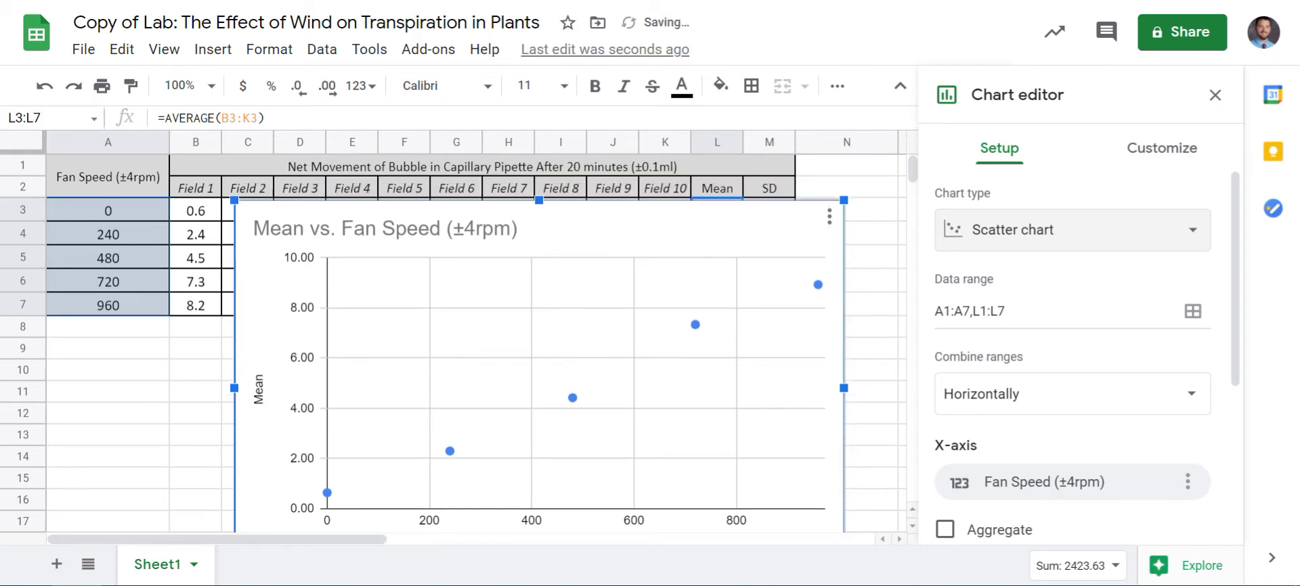
# Delete the scatter chart from the sheet
pyautogui.press('Delete')
pyautogui.click(769, 327)
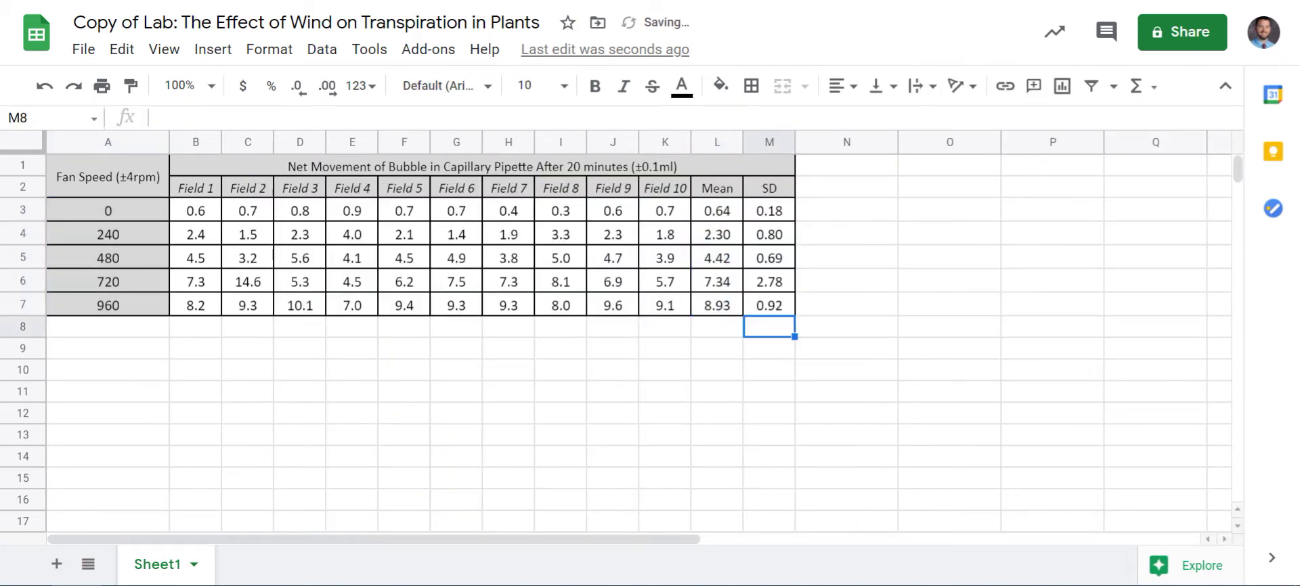
pyautogui.click(300, 326)
pyautogui.click(248, 349)
pyautogui.click(195, 349)
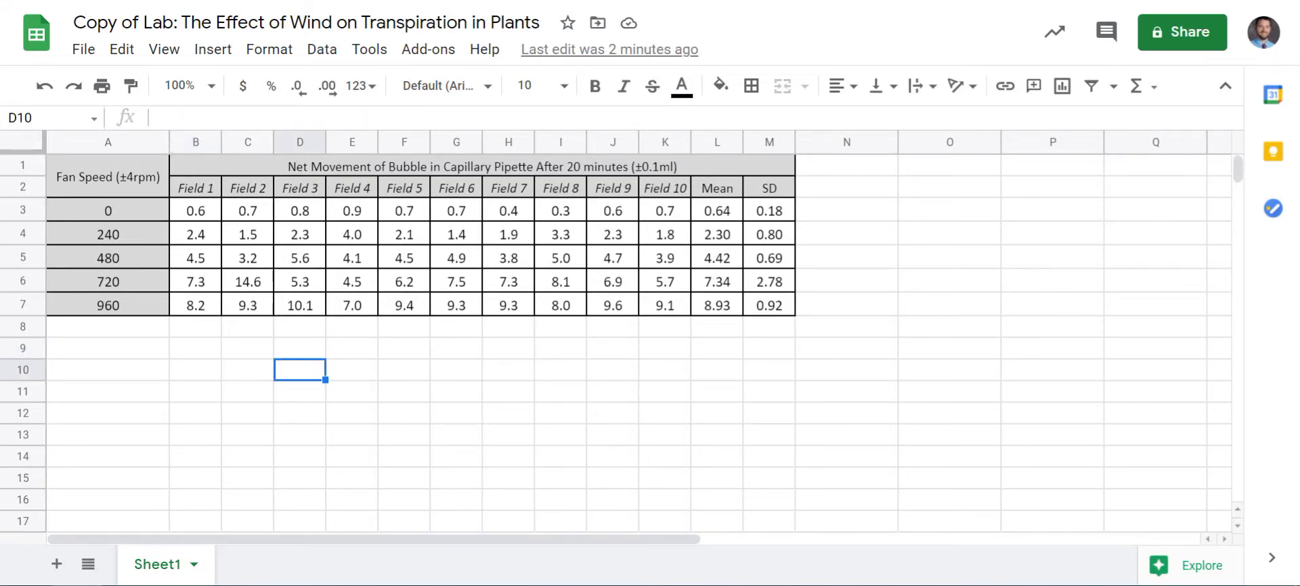
pyautogui.click(247, 349)
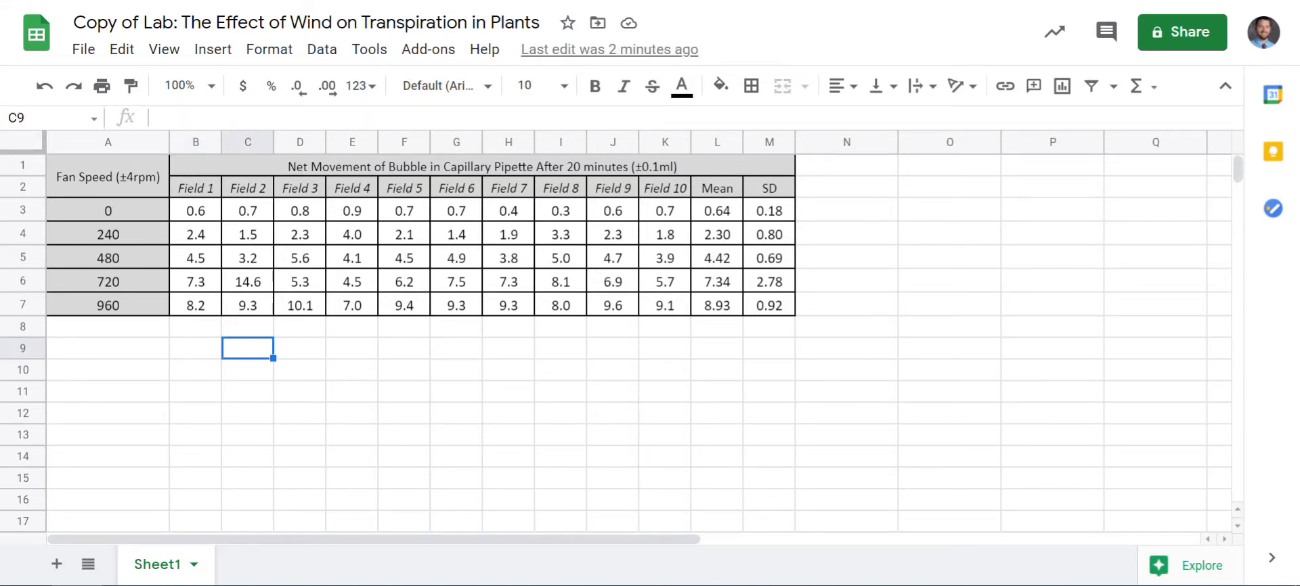
pyautogui.click(196, 349)
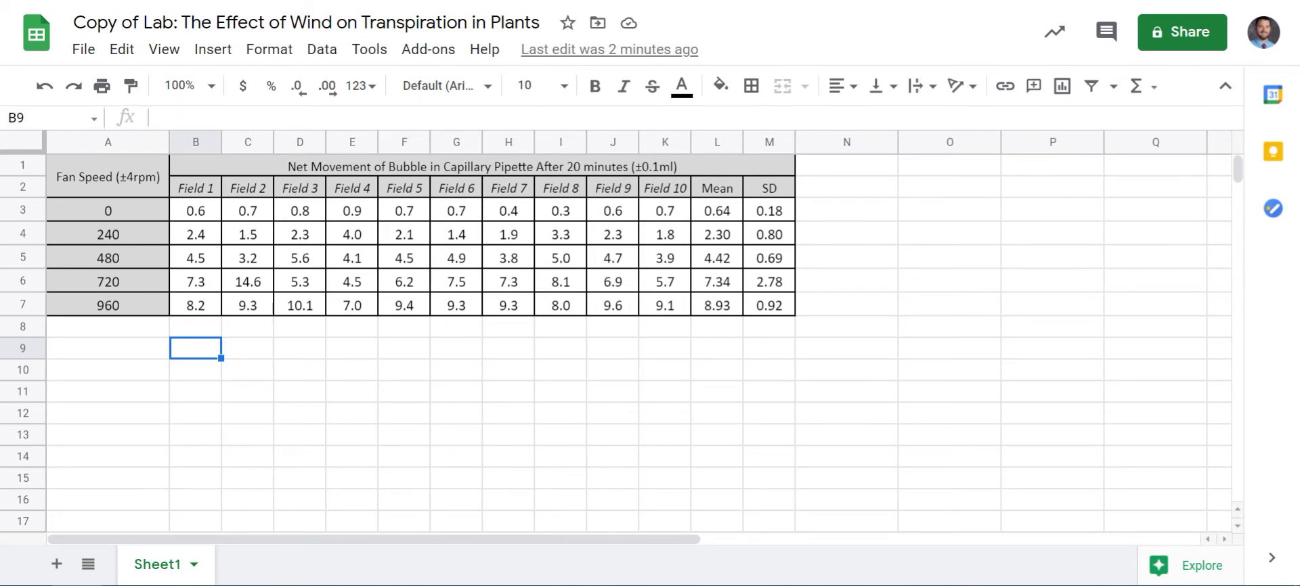
pyautogui.click(248, 348)
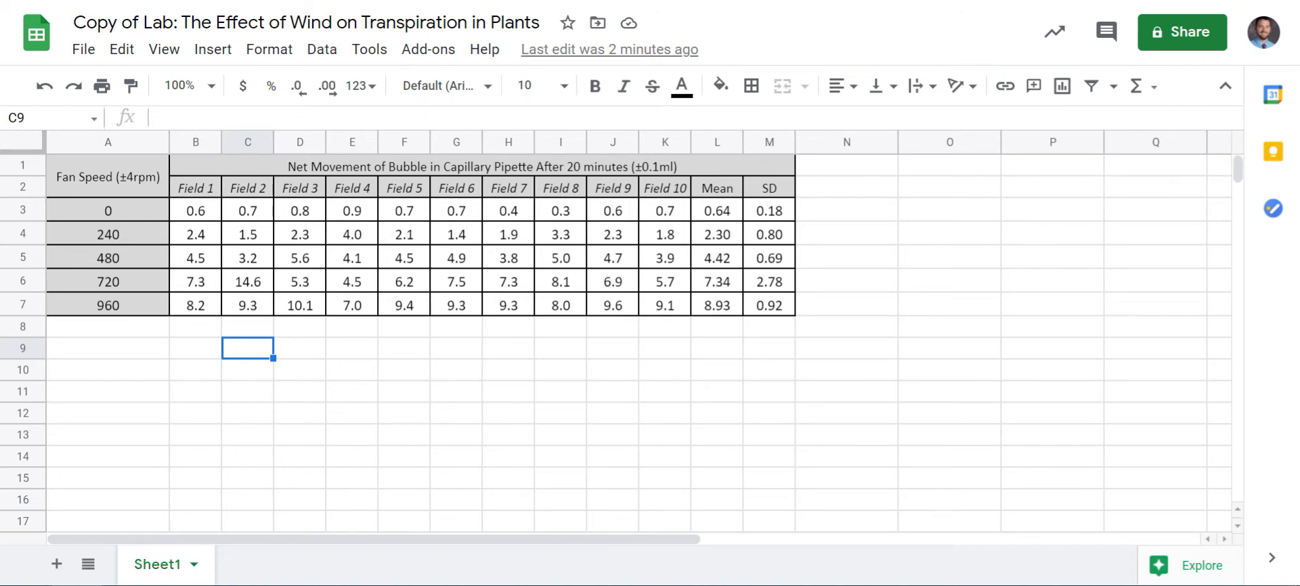
# Try pasting a formatted copy of the fan speeds from A3:A7 at A10, and undo the paste
pyautogui.moveTo(108, 210); pyautogui.dragTo(109, 306)
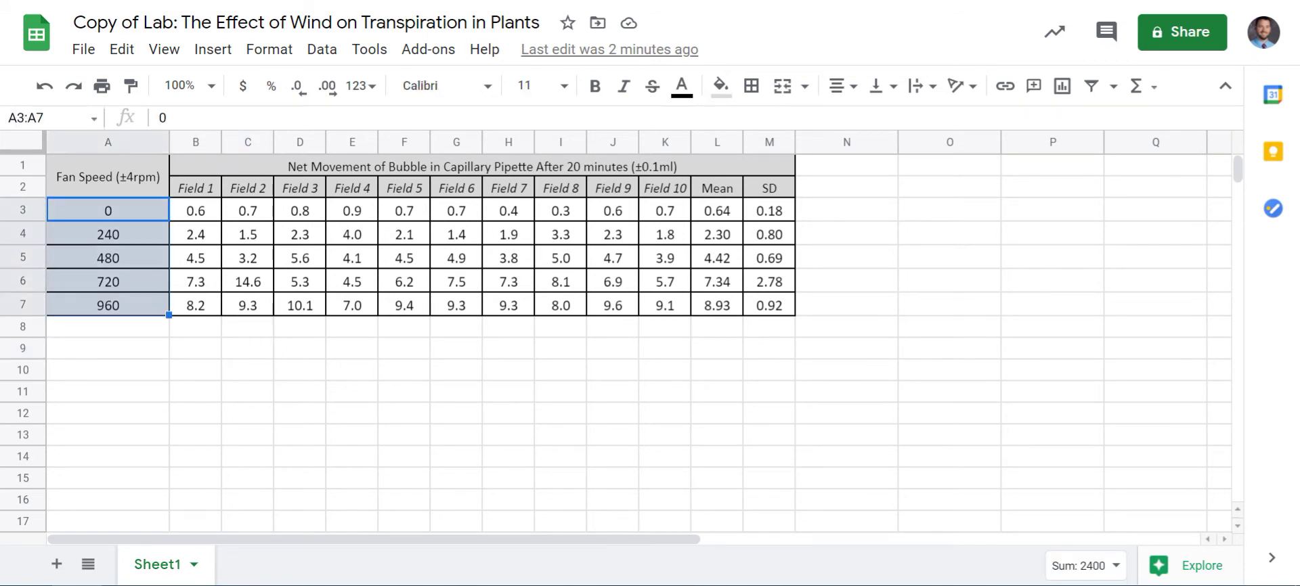
pyautogui.click(122, 50)
pyautogui.click(160, 200)
pyautogui.click(108, 371)
pyautogui.click(122, 50)
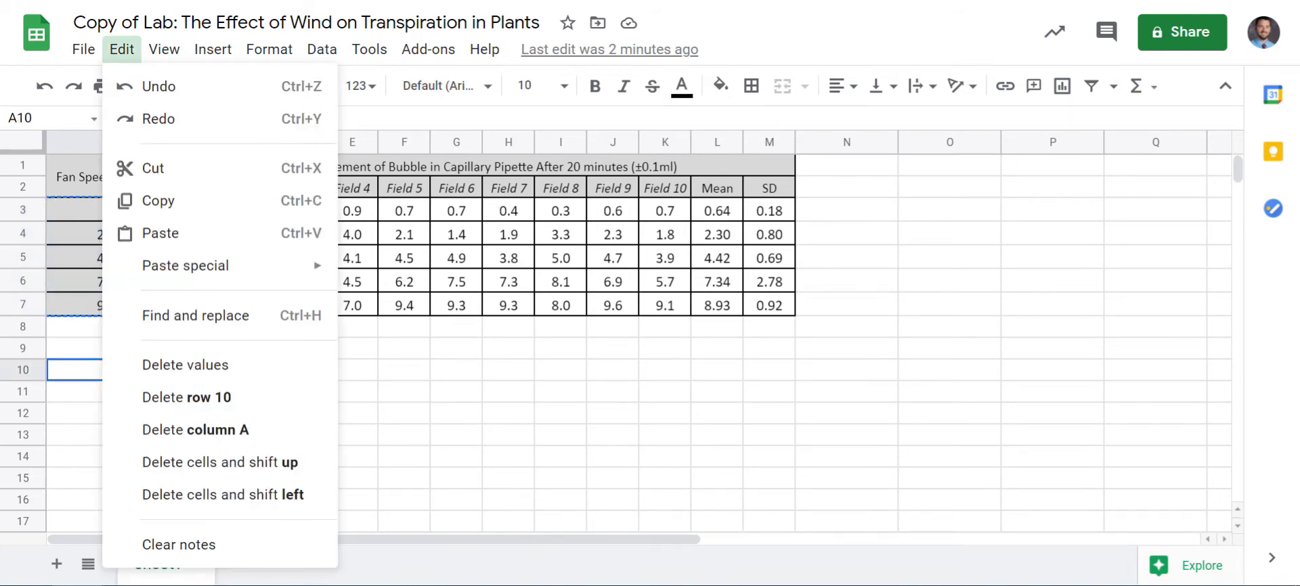
pyautogui.click(161, 233)
pyautogui.hotkey('ctrl', 'z')
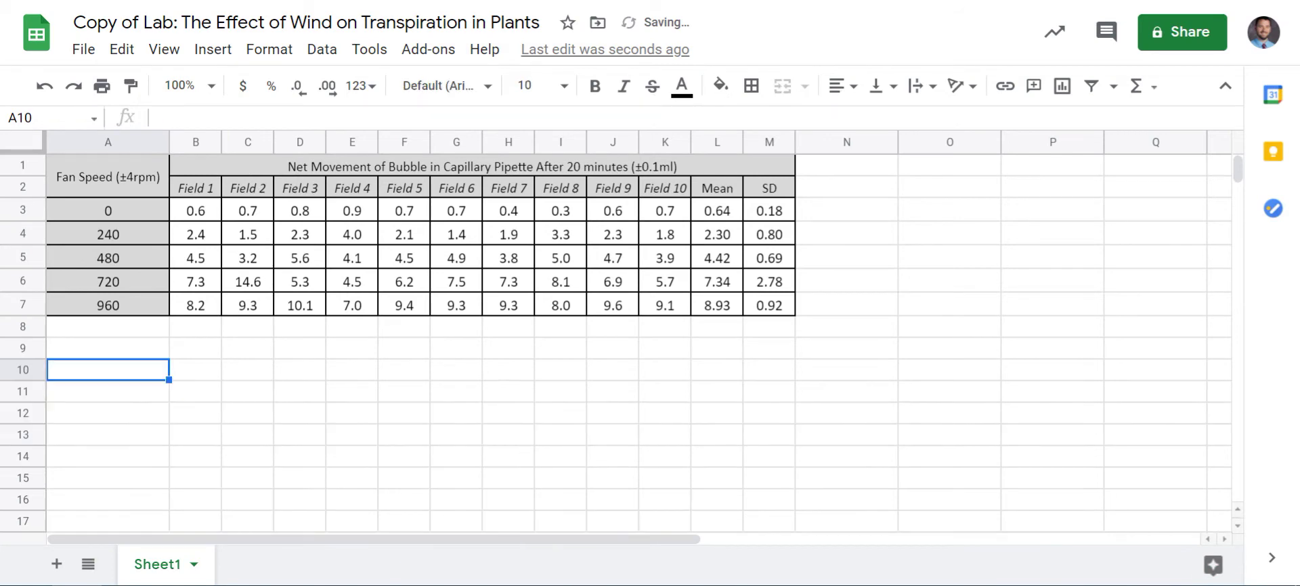
# Copy the fan speeds from A3:A7 into A10:A14 as values only
pyautogui.moveTo(108, 211); pyautogui.dragTo(108, 305)
pyautogui.hotkey('ctrl', 'c')
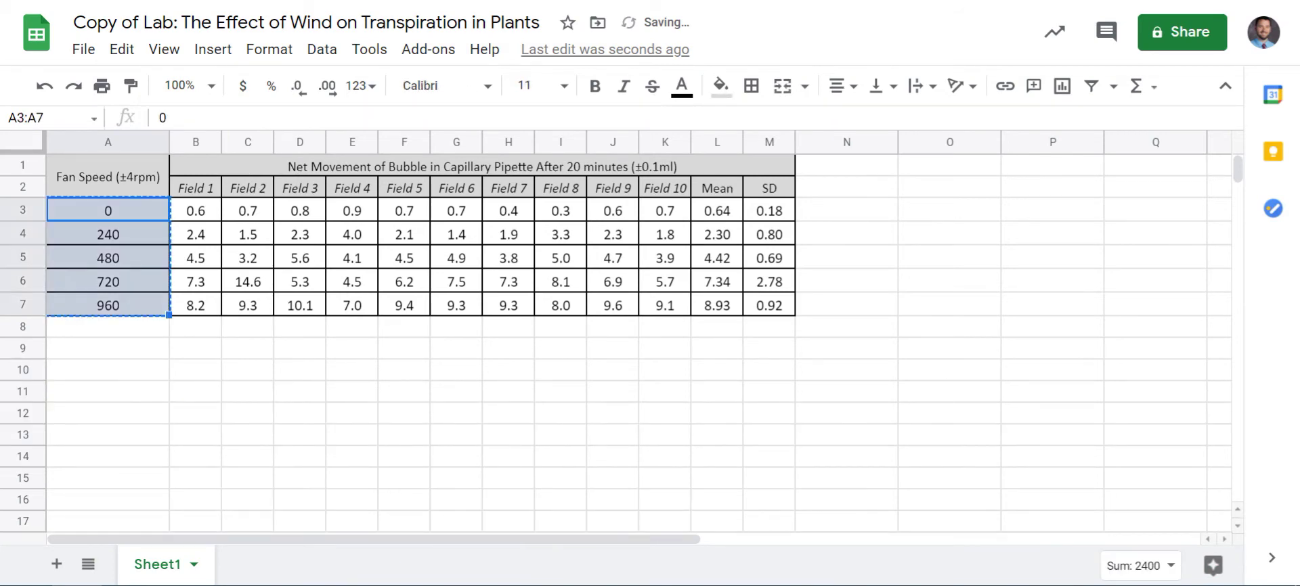
pyautogui.click(127, 369)
pyautogui.rightClick(128, 370)
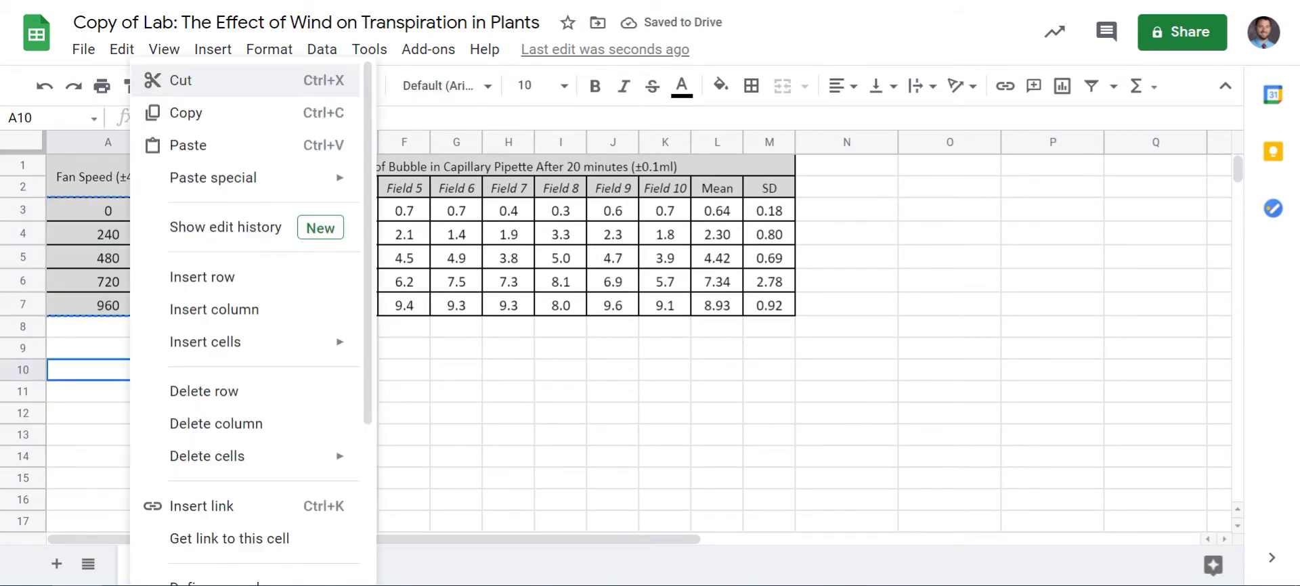
pyautogui.moveTo(216, 178)
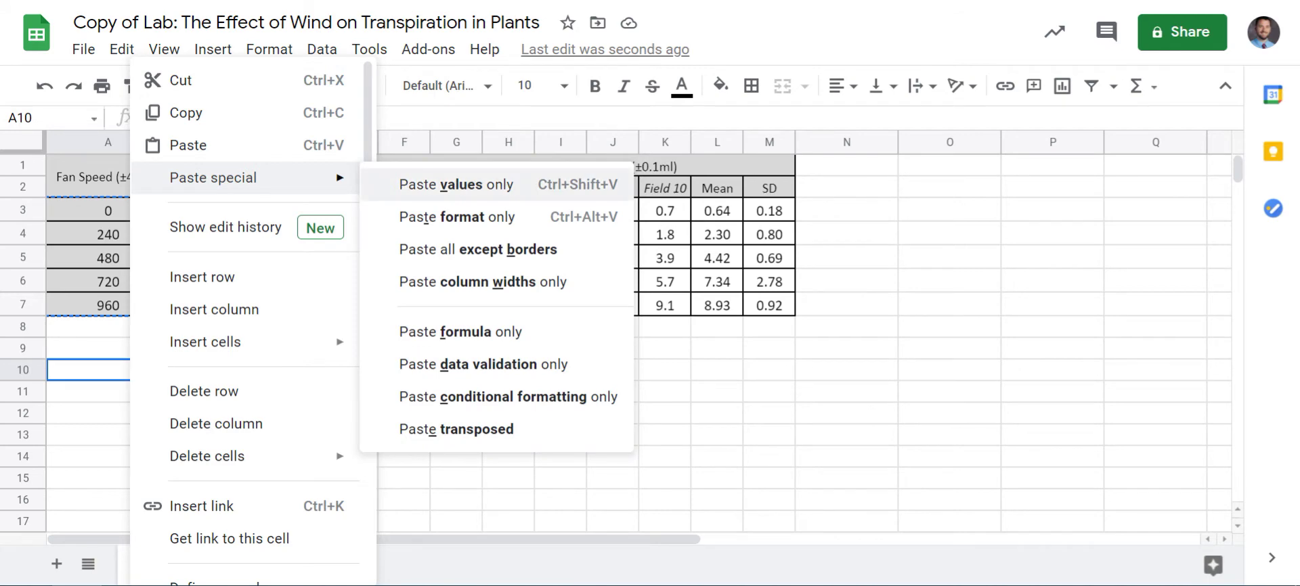
pyautogui.click(456, 184)
pyautogui.click(352, 413)
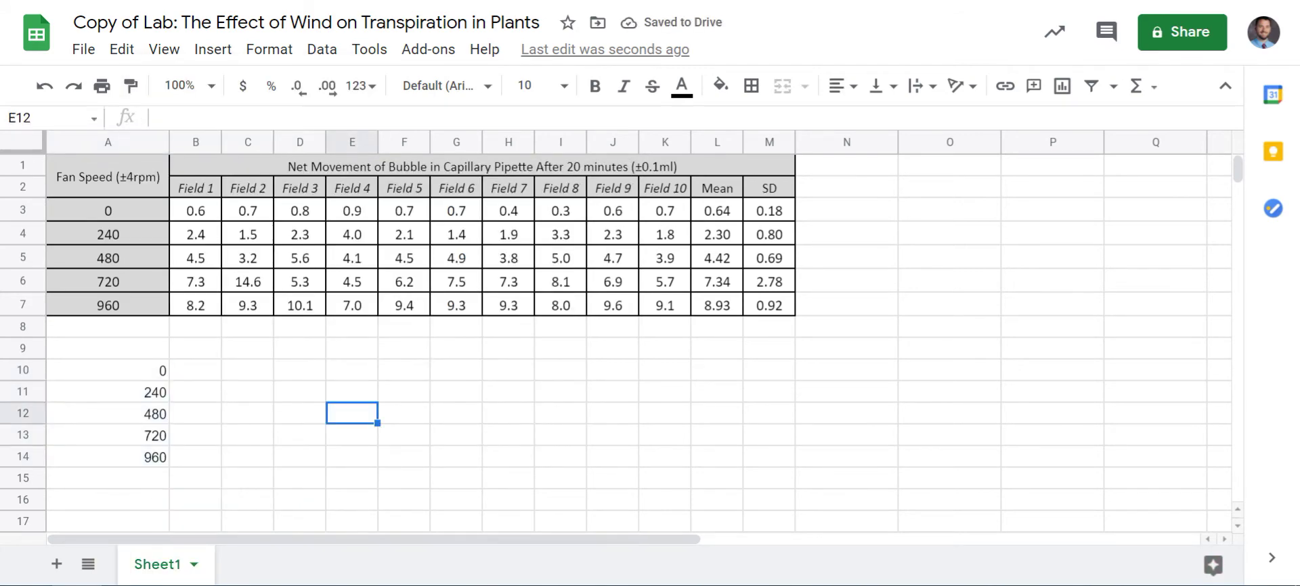
# Copy the calculated means in L3:L7
pyautogui.moveTo(717, 211); pyautogui.dragTo(719, 306)
pyautogui.click(717, 211)
pyautogui.moveTo(717, 211); pyautogui.dragTo(718, 305)
pyautogui.hotkey('ctrl', 'c')
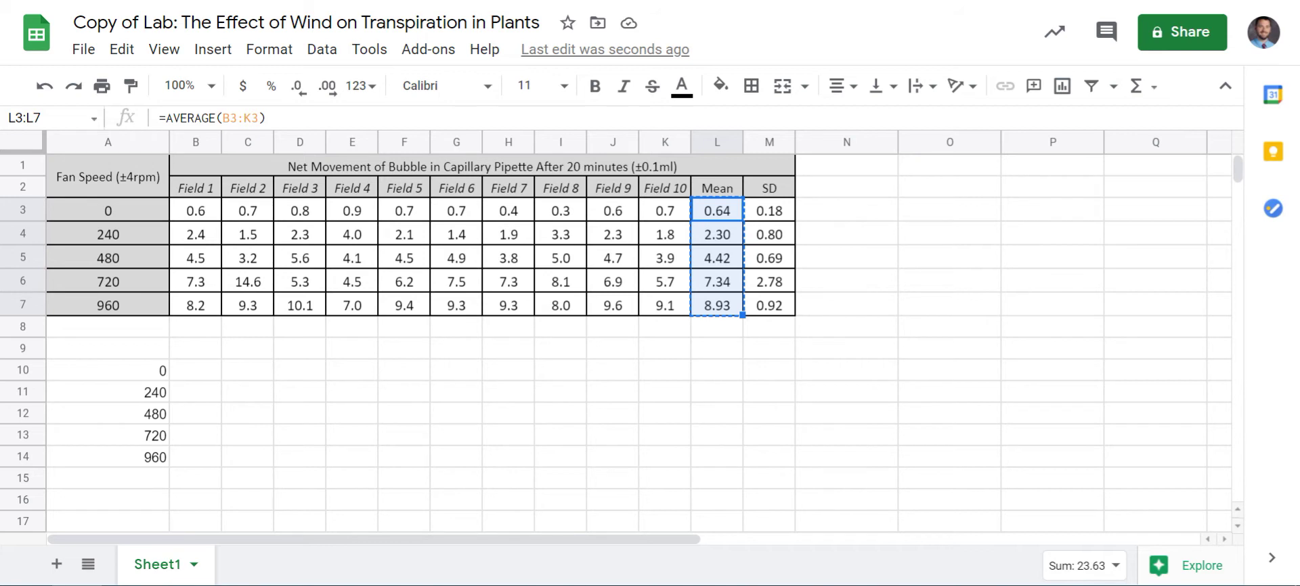
# Try pasting the copied means with their formulas at G10, and undo the paste
pyautogui.moveTo(195, 370); pyautogui.dragTo(456, 370)
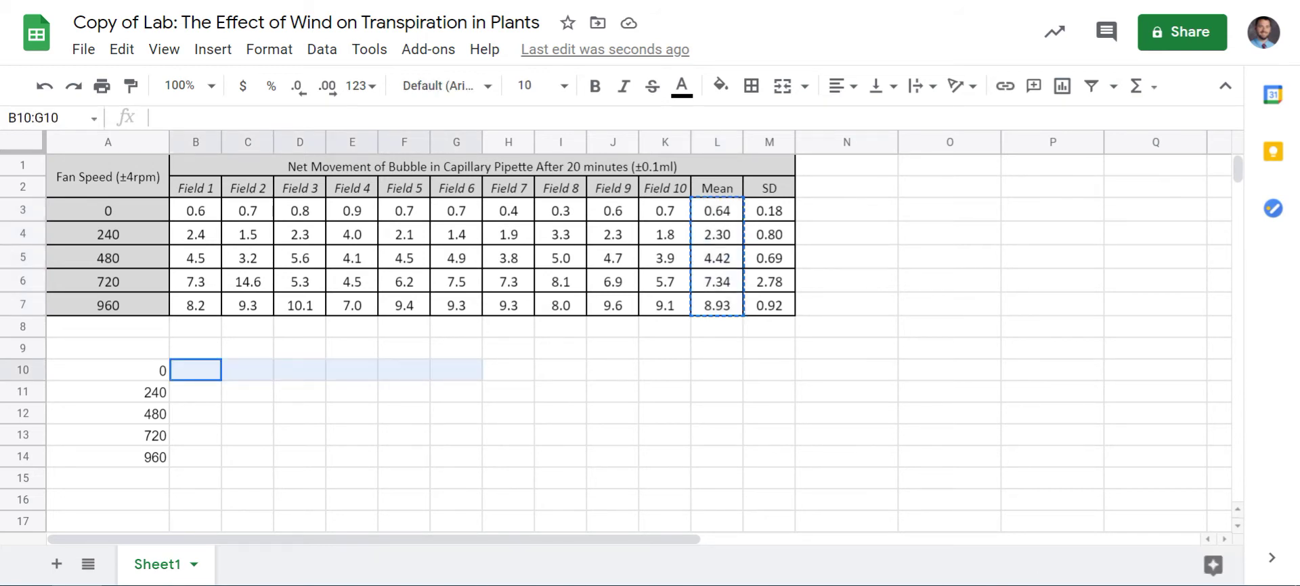
pyautogui.click(456, 370)
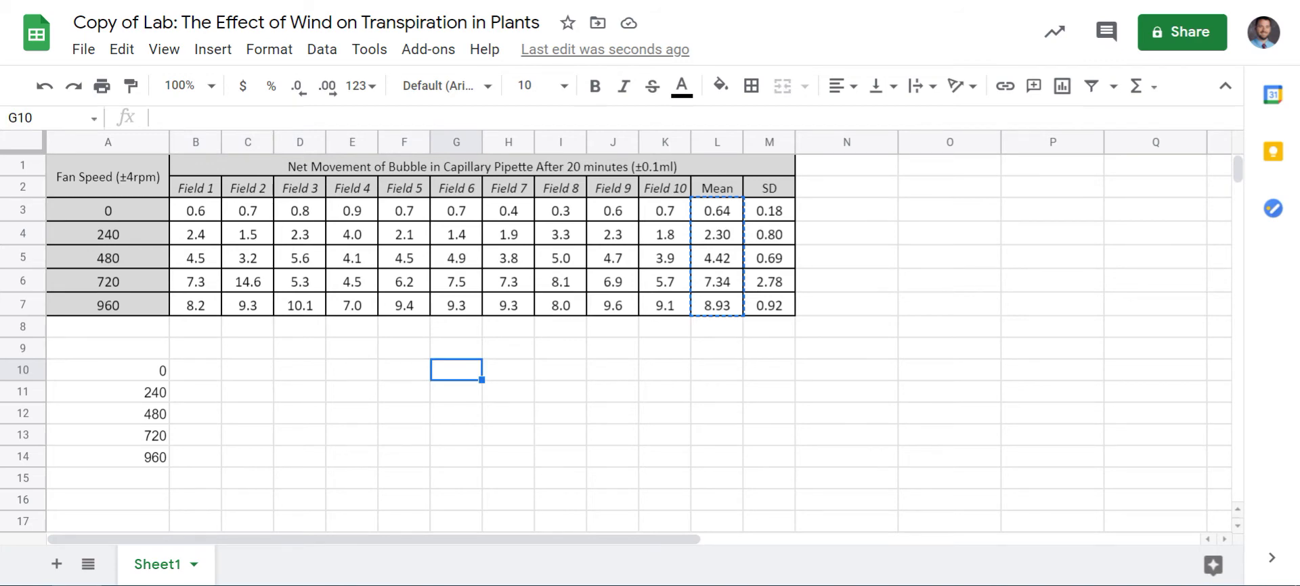
pyautogui.rightClick(456, 370)
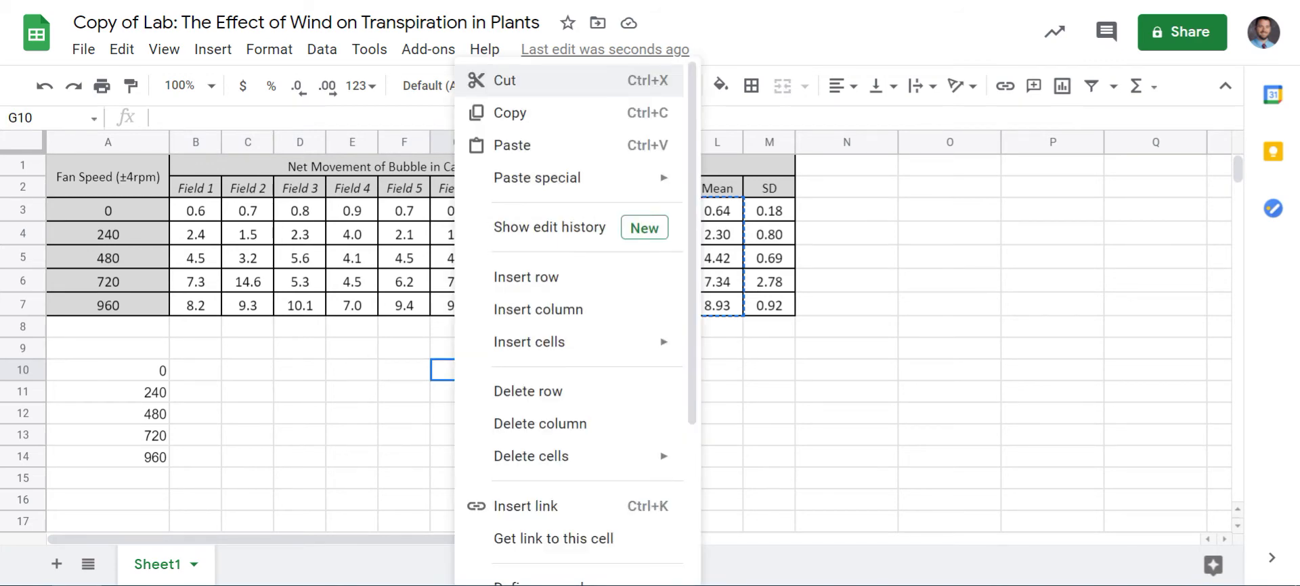
pyautogui.moveTo(537, 177)
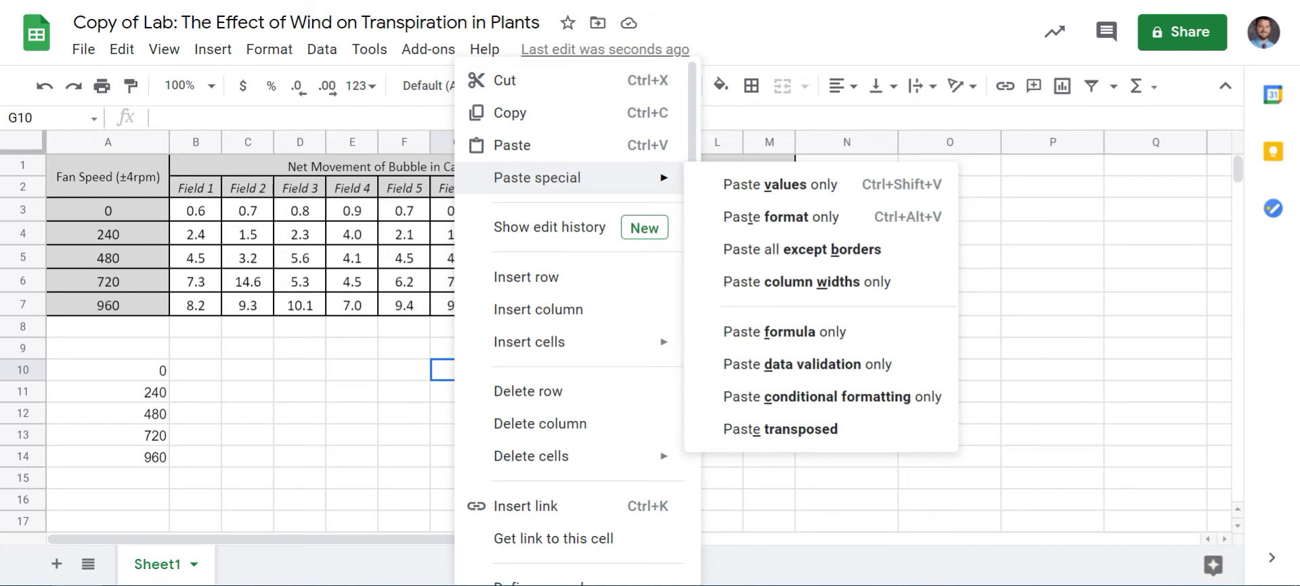
pyautogui.click(780, 184)
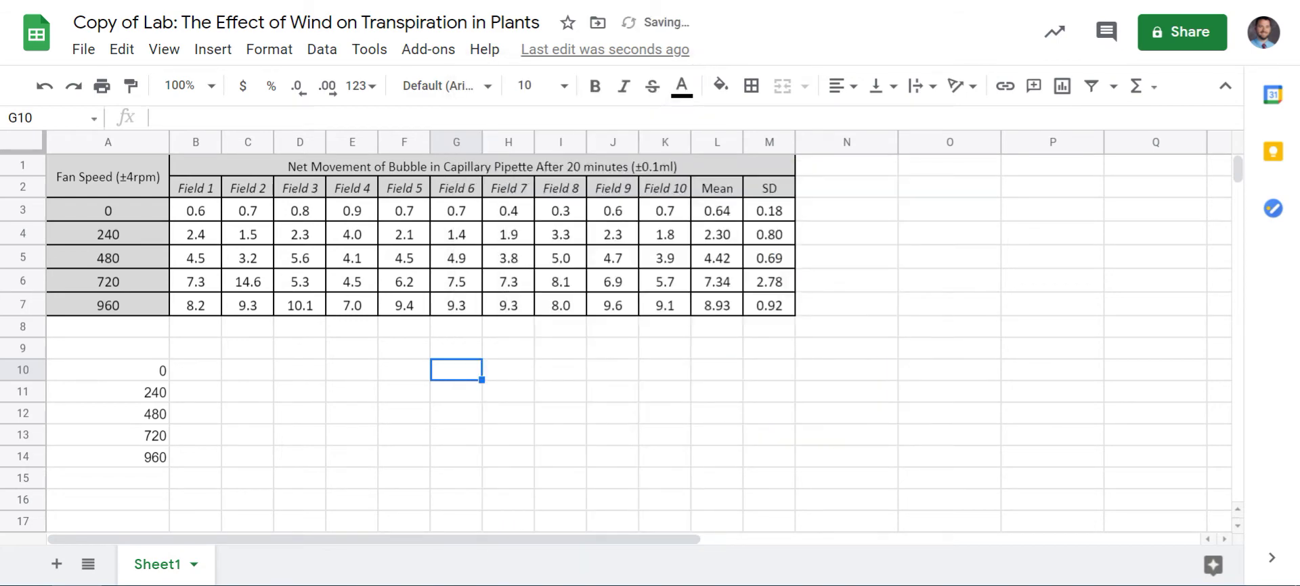
pyautogui.hotkey('ctrl', 'v')
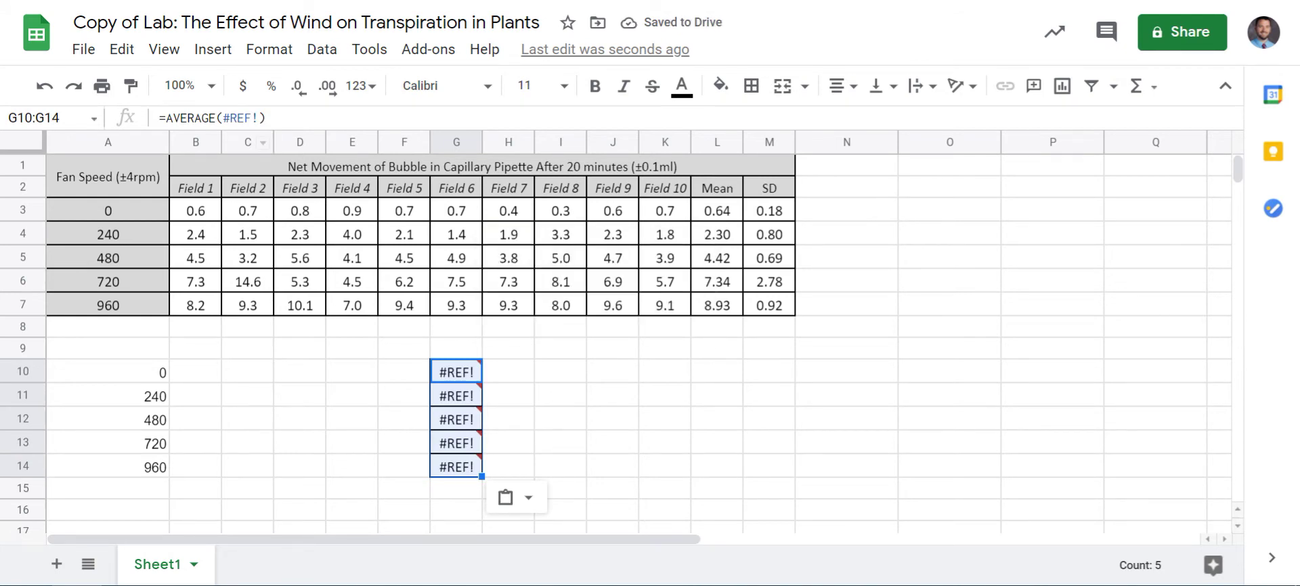
pyautogui.hotkey('ctrl', 'z')
# Paste the copied means into G10:G14 as values only
pyautogui.rightClick(458, 372)
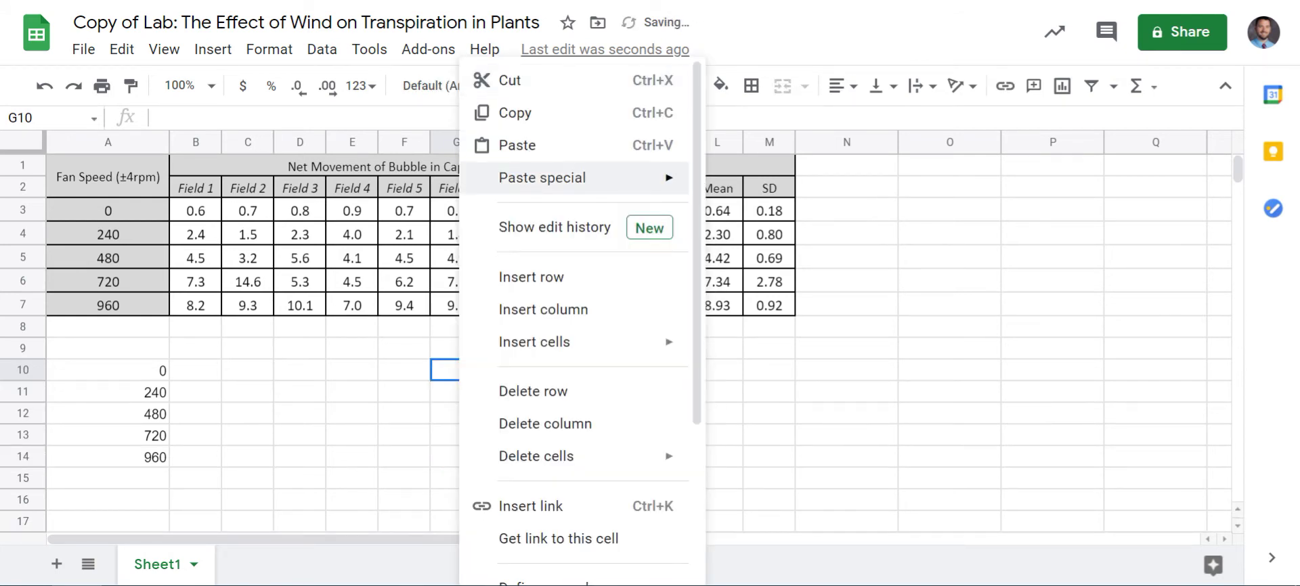
pyautogui.moveTo(582, 177)
pyautogui.click(789, 185)
pyautogui.click(561, 371)
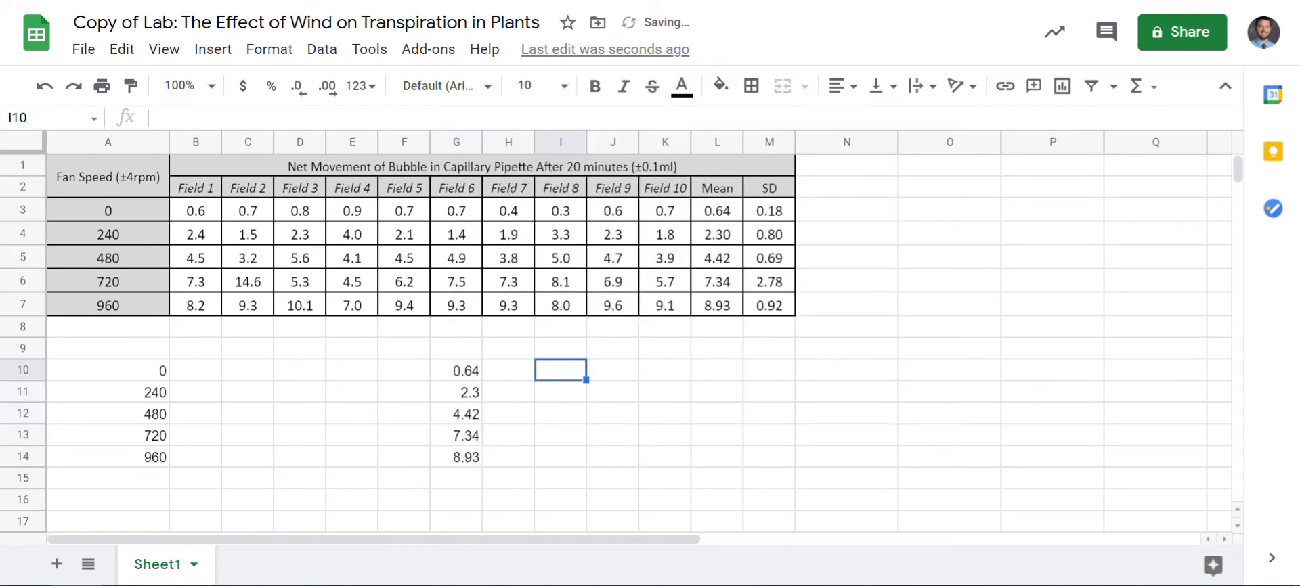
# Display the pasted means in G10:G14 with two decimal places
pyautogui.moveTo(456, 371); pyautogui.dragTo(456, 457)
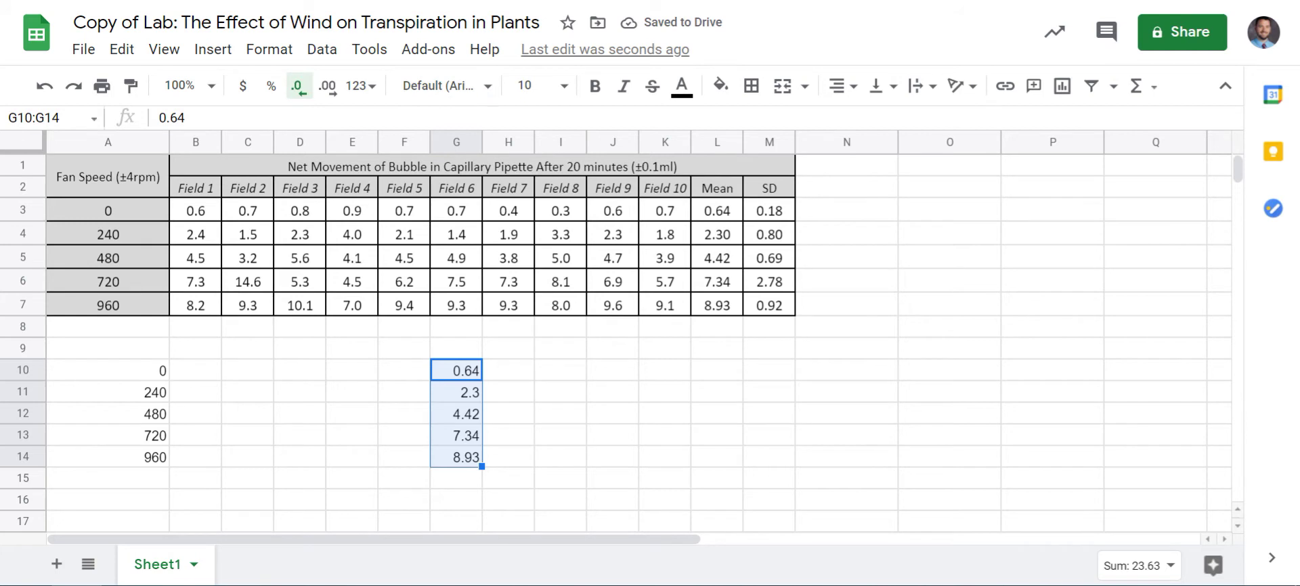
pyautogui.click(299, 86)
pyautogui.click(328, 86)
pyautogui.click(508, 349)
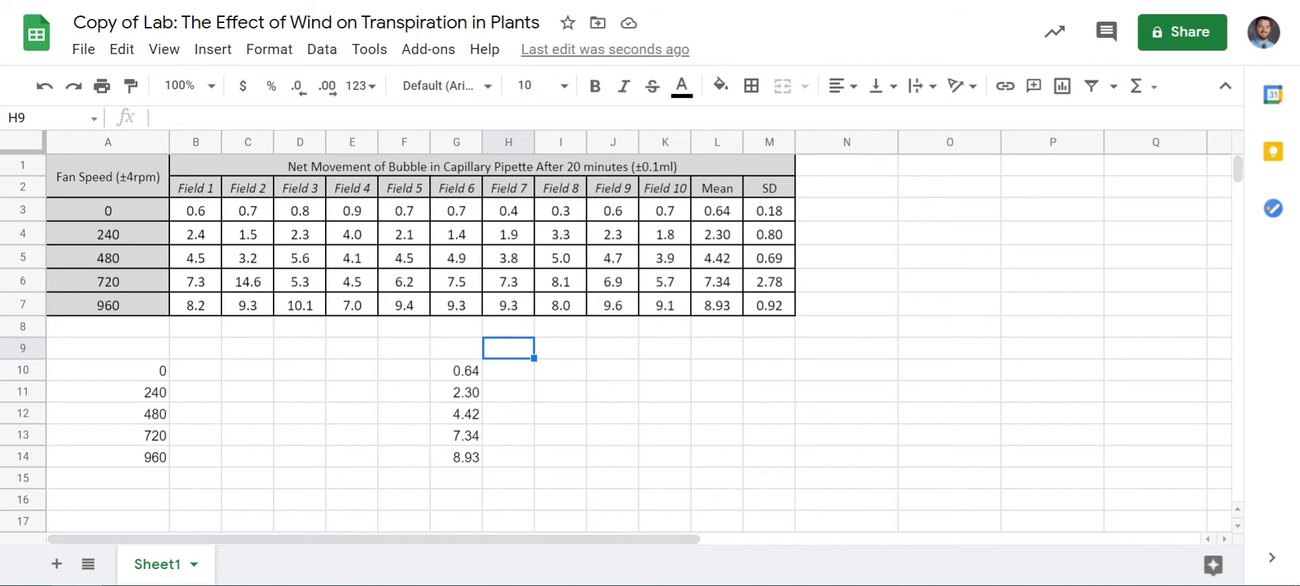
# Enter the 0 rpm mean, 0.64, in B10 beside its fan speed
pyautogui.click(195, 371)
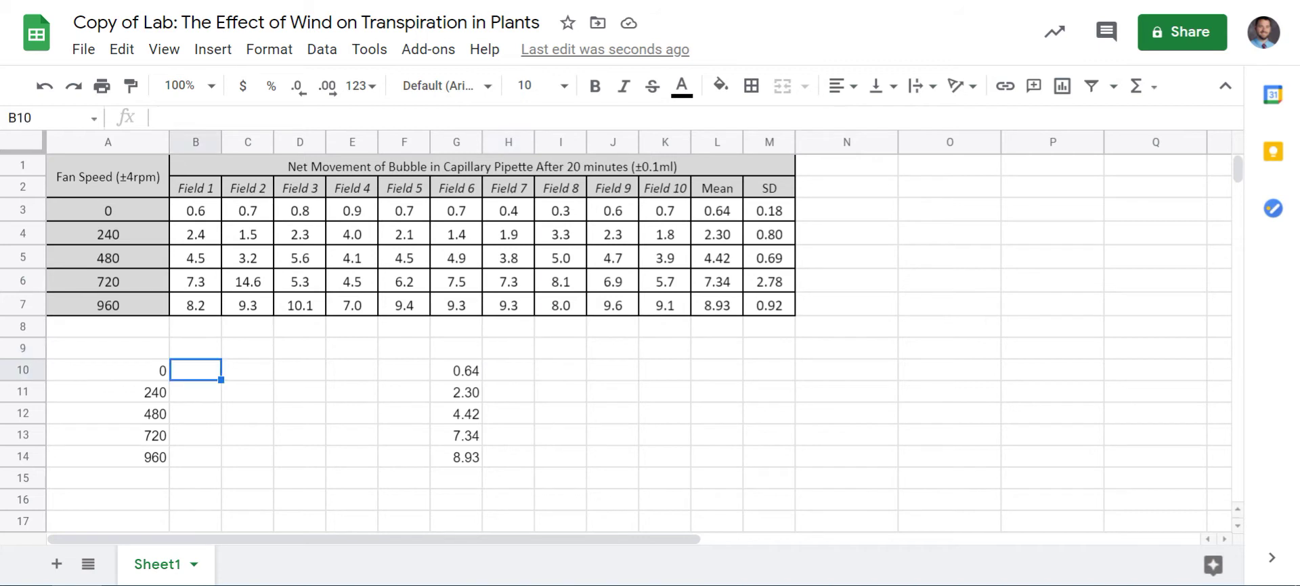
pyautogui.write('0')
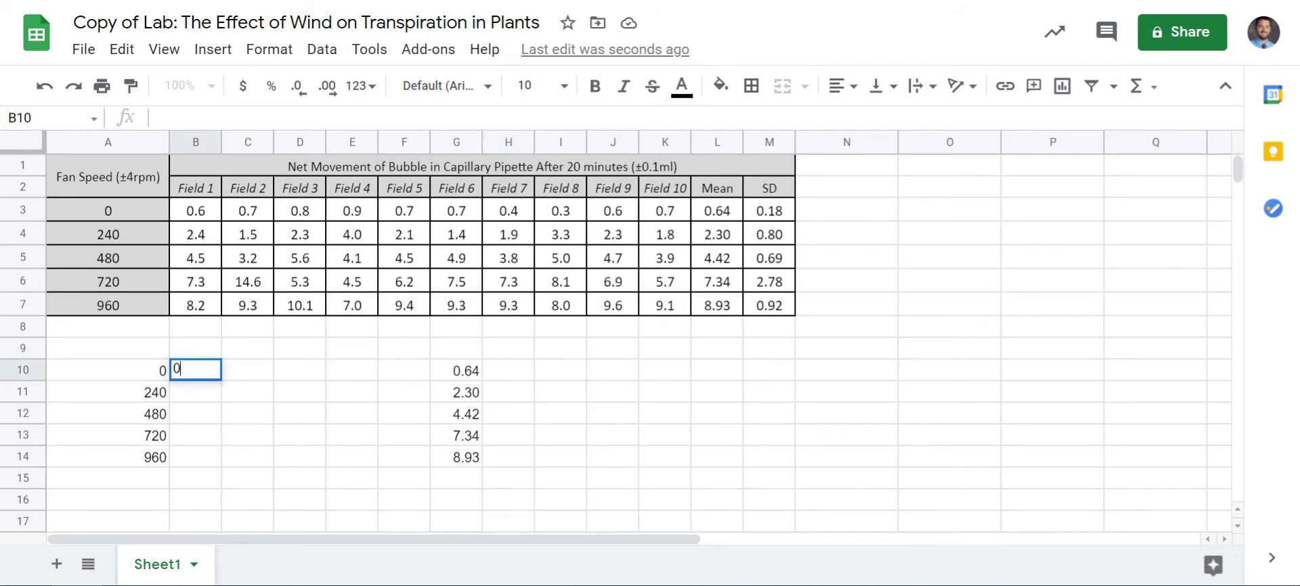
pyautogui.write('.64')
pyautogui.press('Return')
# Examine where the means in G10:G12 belong diagonally, each in its own column at B10, C11 and D12
pyautogui.hotkey('shift', 'Down')
pyautogui.hotkey('shift', 'Down')
pyautogui.hotkey('shift', 'Down')
pyautogui.hotkey('shift', 'Down')
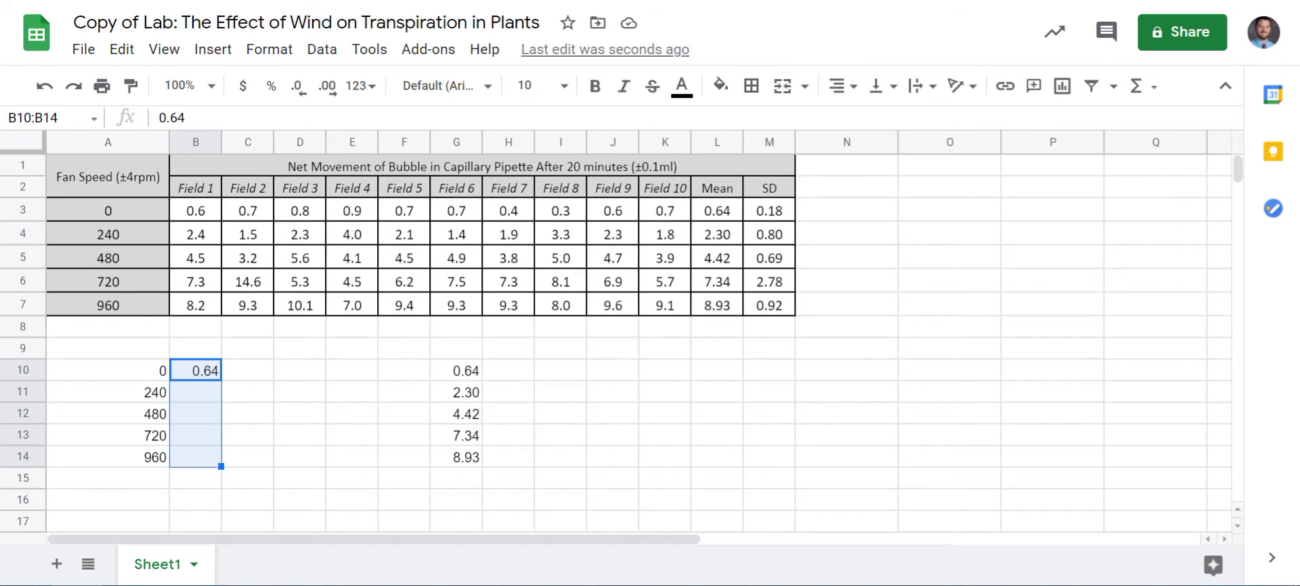
pyautogui.click(248, 392)
pyautogui.click(456, 371)
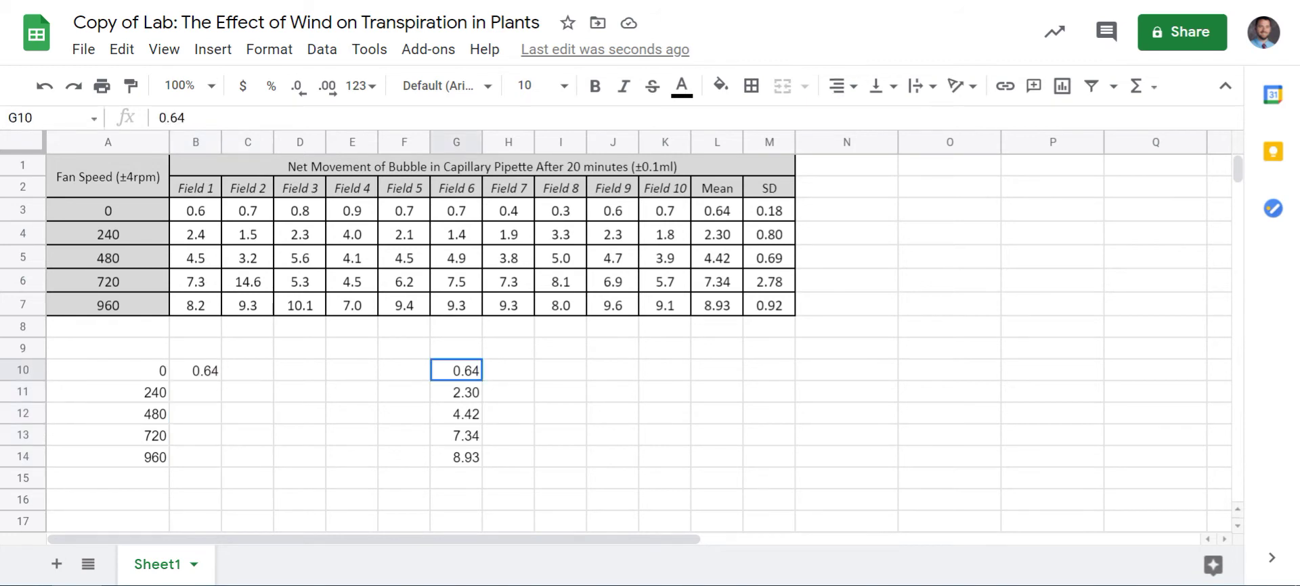
pyautogui.moveTo(457, 371); pyautogui.dragTo(196, 371)
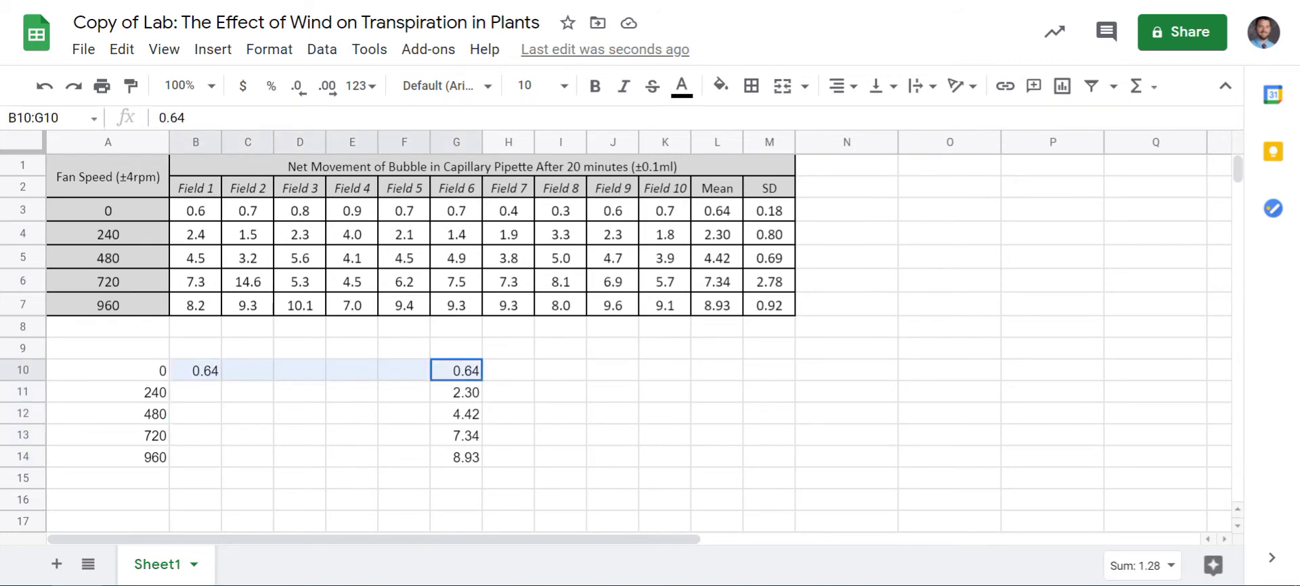
pyautogui.moveTo(456, 393); pyautogui.dragTo(248, 393)
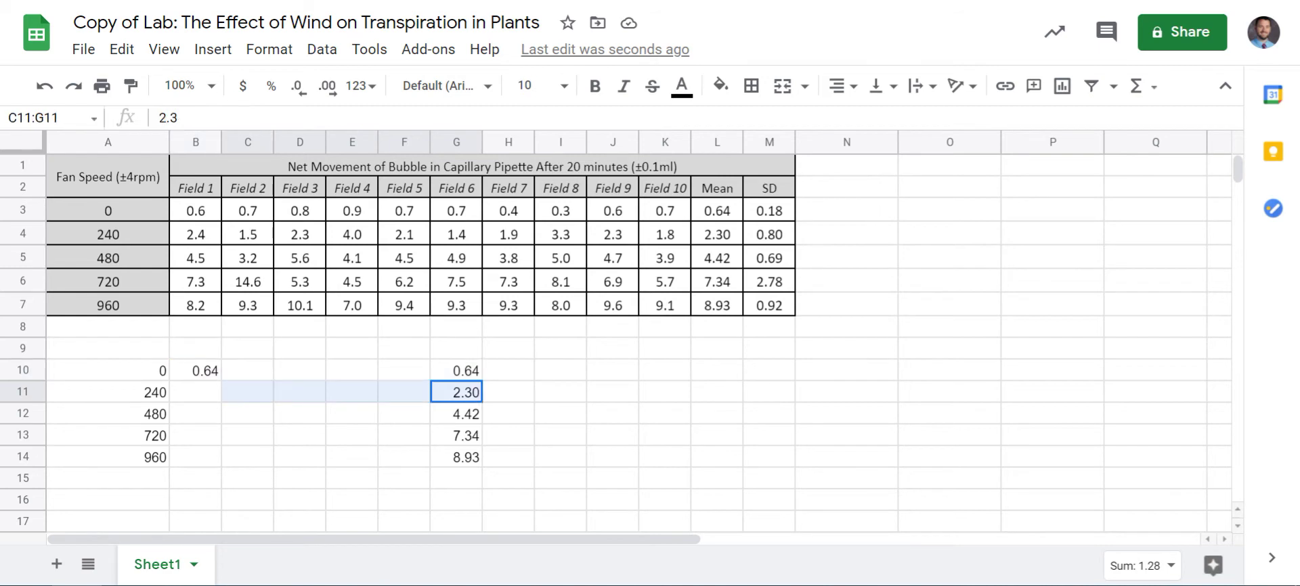
pyautogui.moveTo(456, 414); pyautogui.dragTo(300, 414)
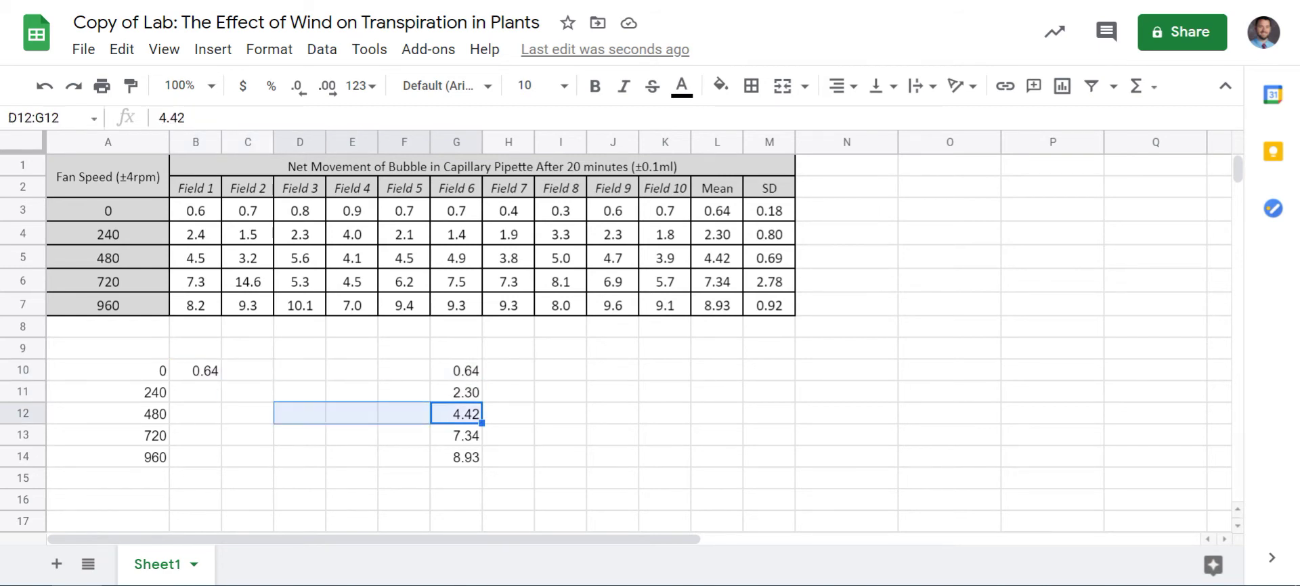
# Enter the remaining means diagonally: 2.3 in C11, 4.42 in D12, 7.34 in E13 and 8.93 in F14
pyautogui.click(248, 393)
pyautogui.write('2.3')
pyautogui.press('Tab')
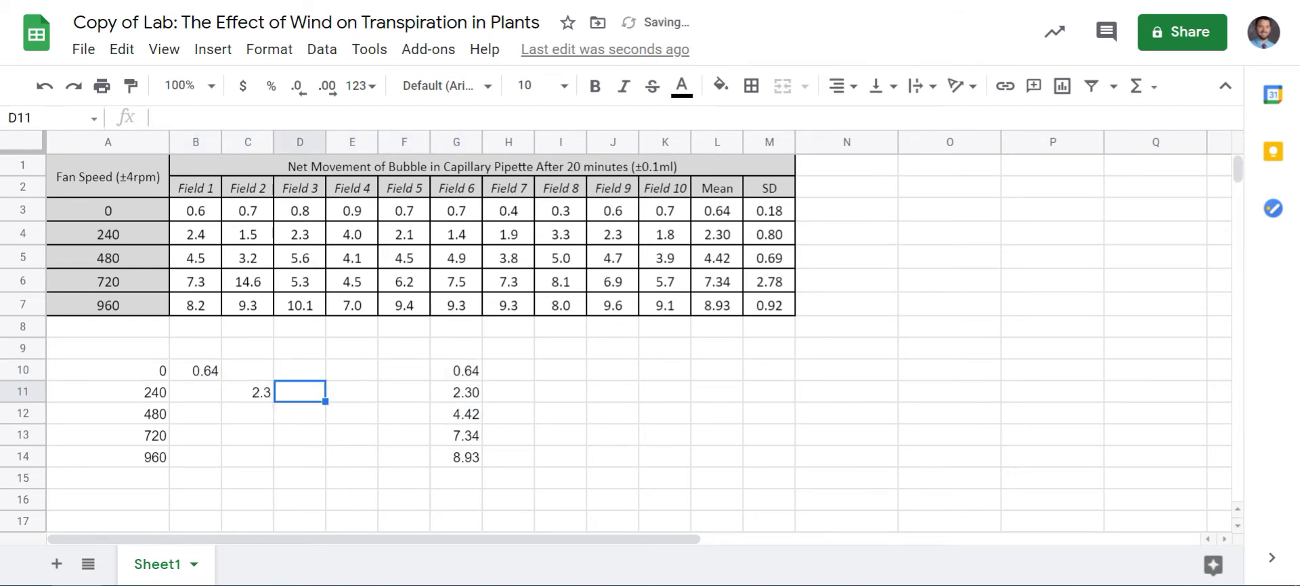
pyautogui.press('Down')
pyautogui.write('4.')
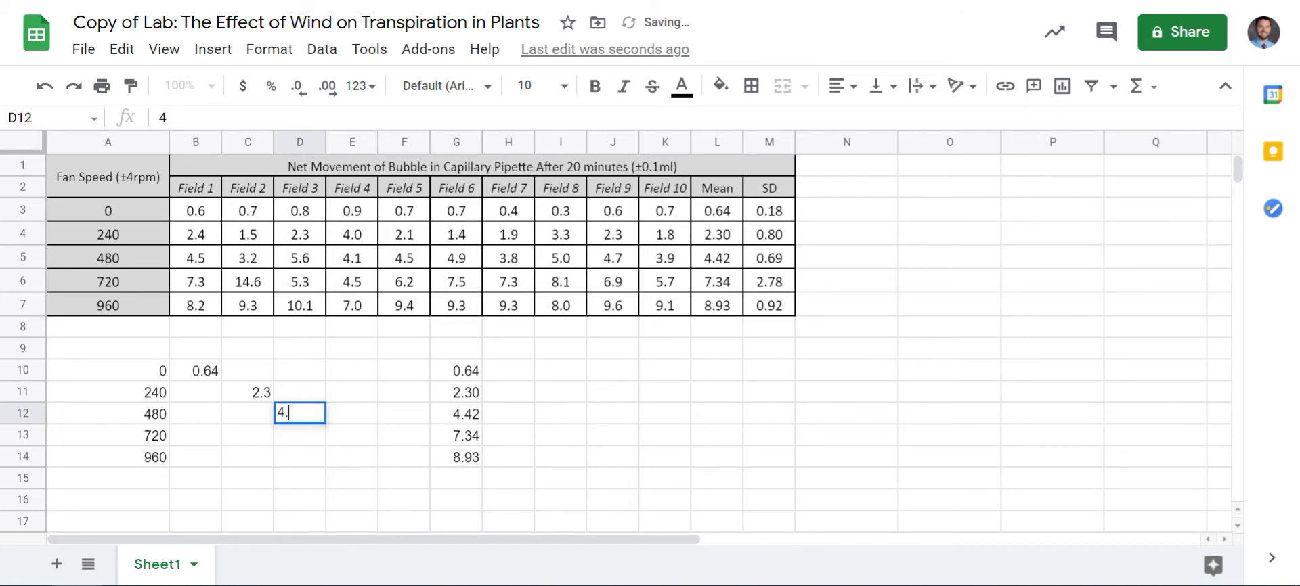
pyautogui.write('42')
pyautogui.press('Tab')
pyautogui.press('Down')
pyautogui.write('7.34')
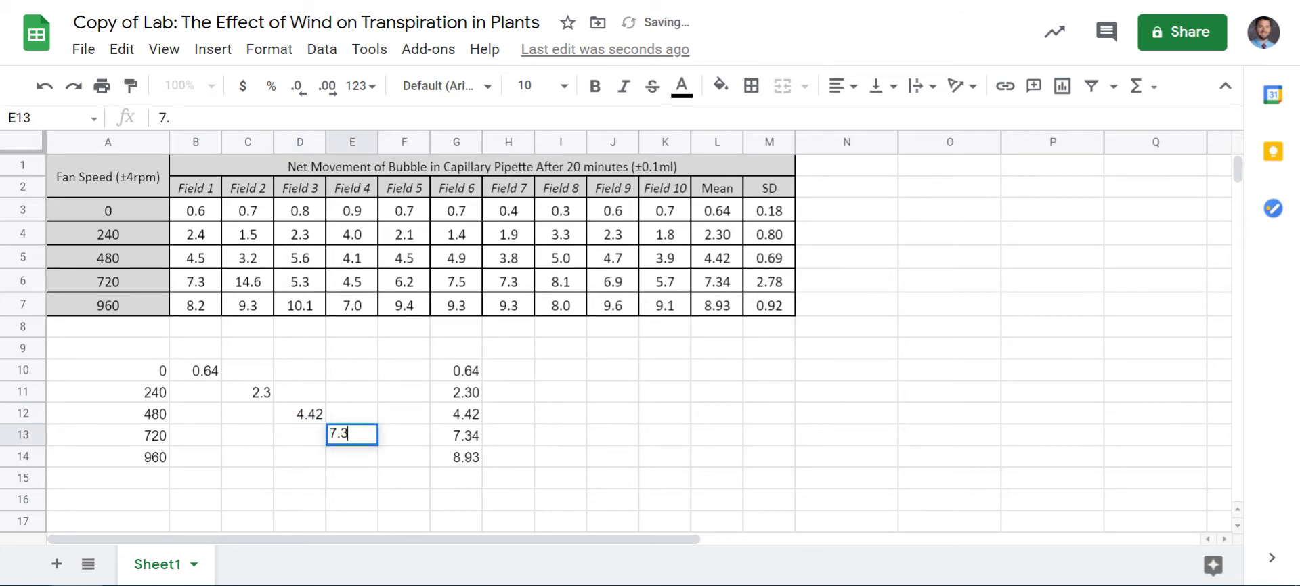
pyautogui.press('Return')
pyautogui.write('.93')
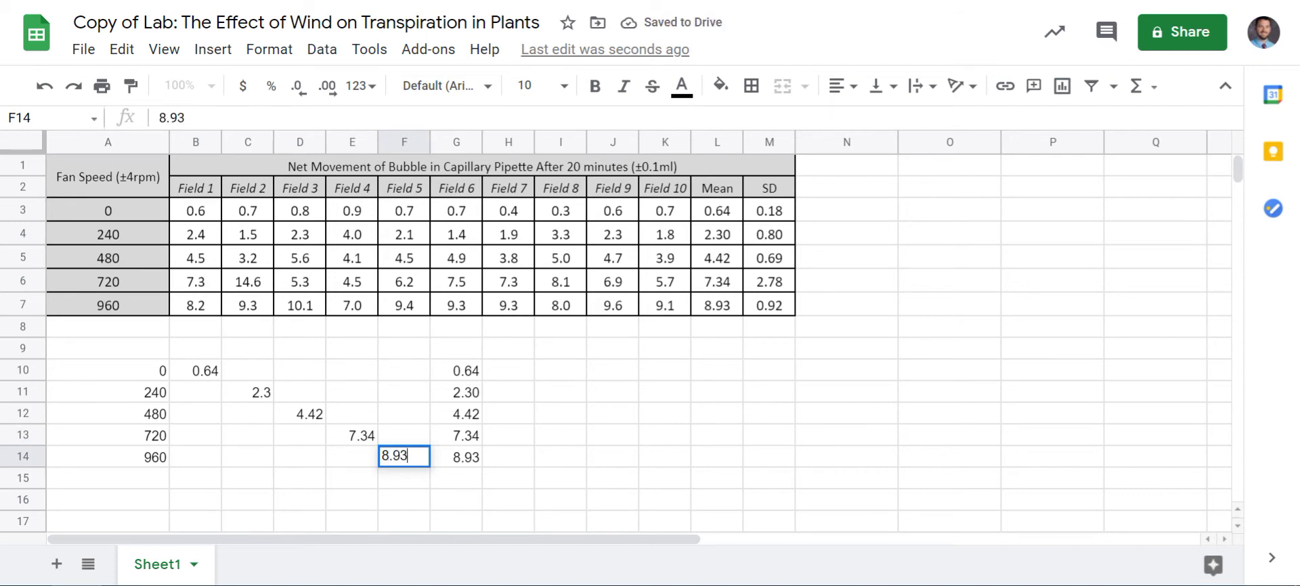
# Display the diagonal means in B10:F14 with two decimal places
pyautogui.moveTo(196, 371); pyautogui.dragTo(404, 458)
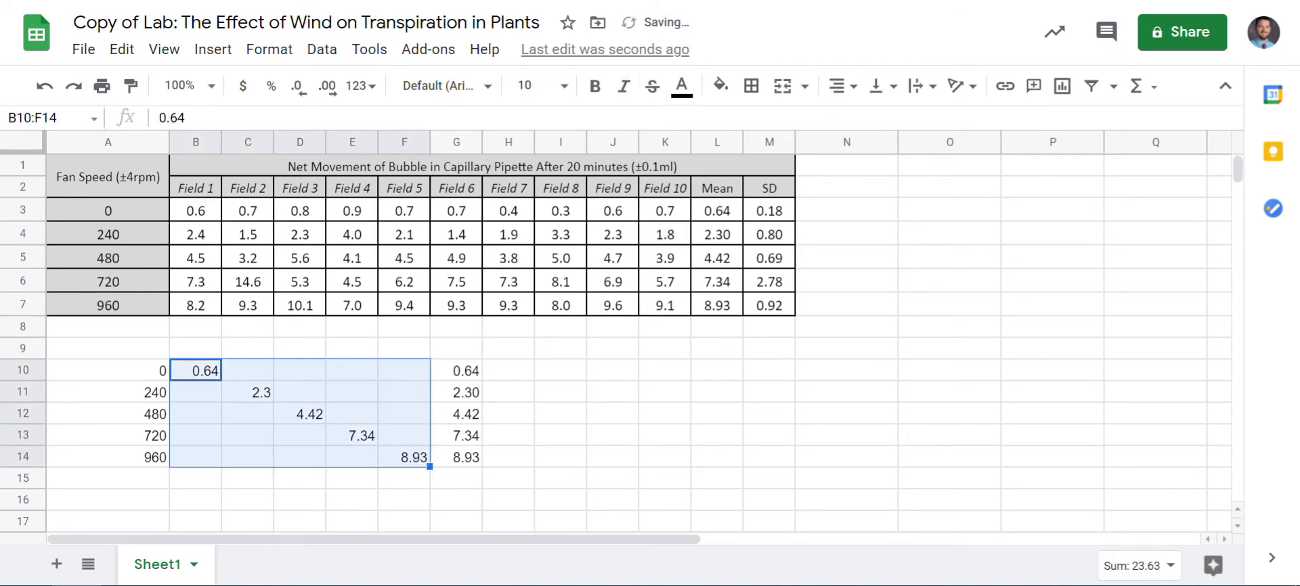
pyautogui.click(326, 85)
pyautogui.click(509, 392)
pyautogui.click(561, 501)
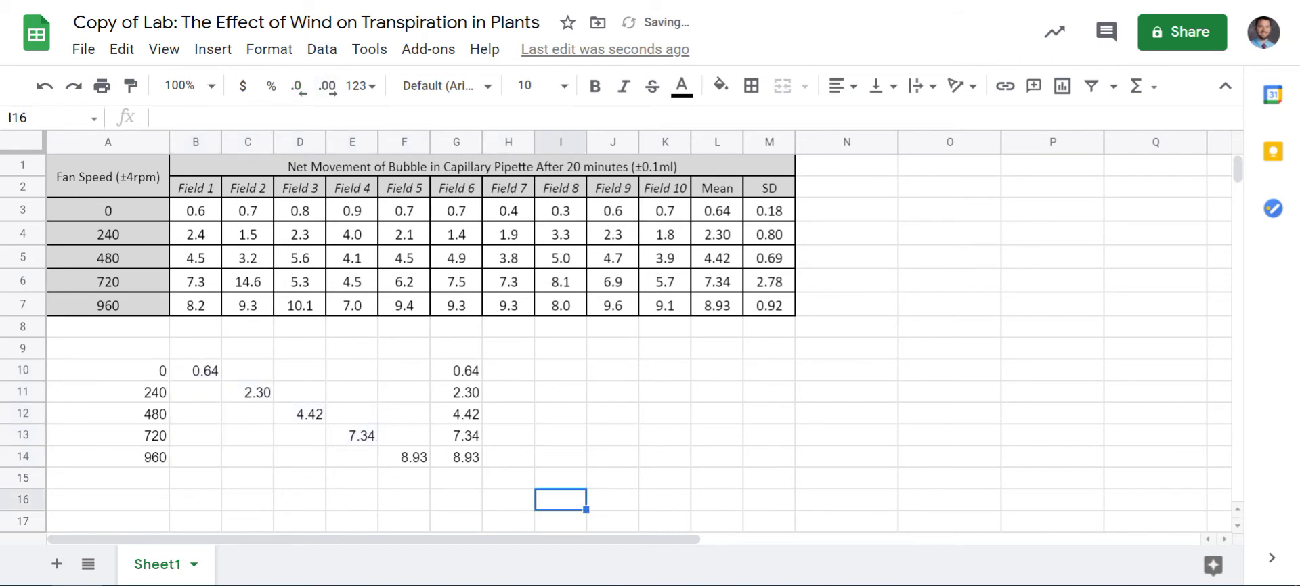
# Review the fan speeds in A10:A14 as x-values and each column of B10:F14 as a separate data series
pyautogui.click(108, 370)
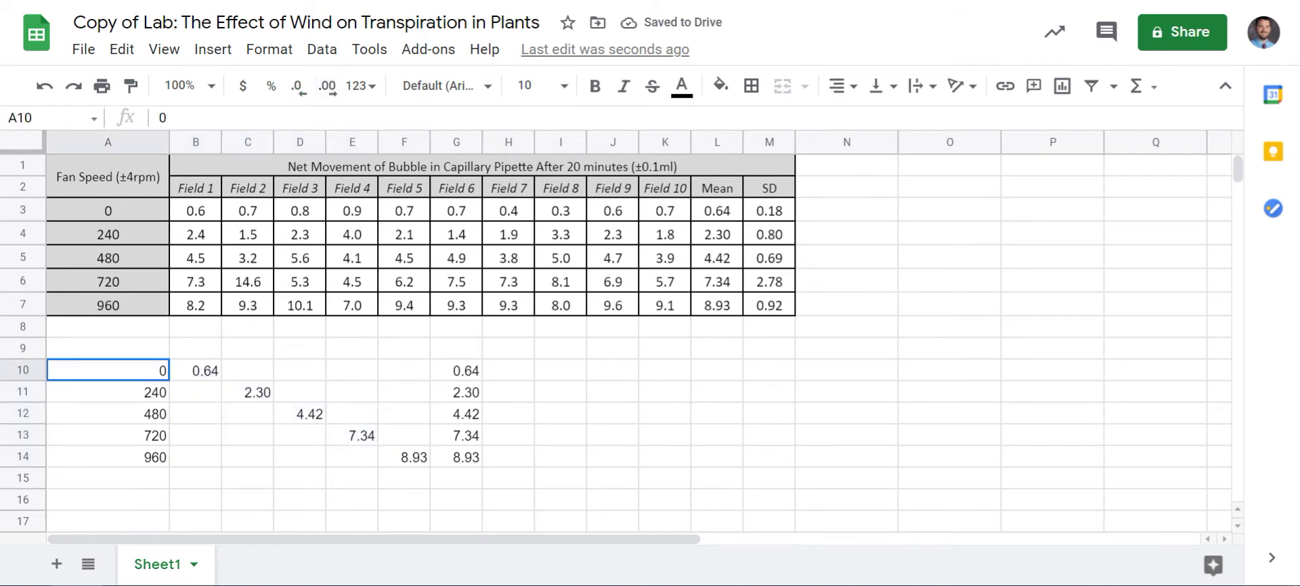
pyautogui.keyDown('ctrl'); pyautogui.click(196, 370); pyautogui.keyUp('ctrl')
pyautogui.moveTo(109, 371); pyautogui.dragTo(195, 370)
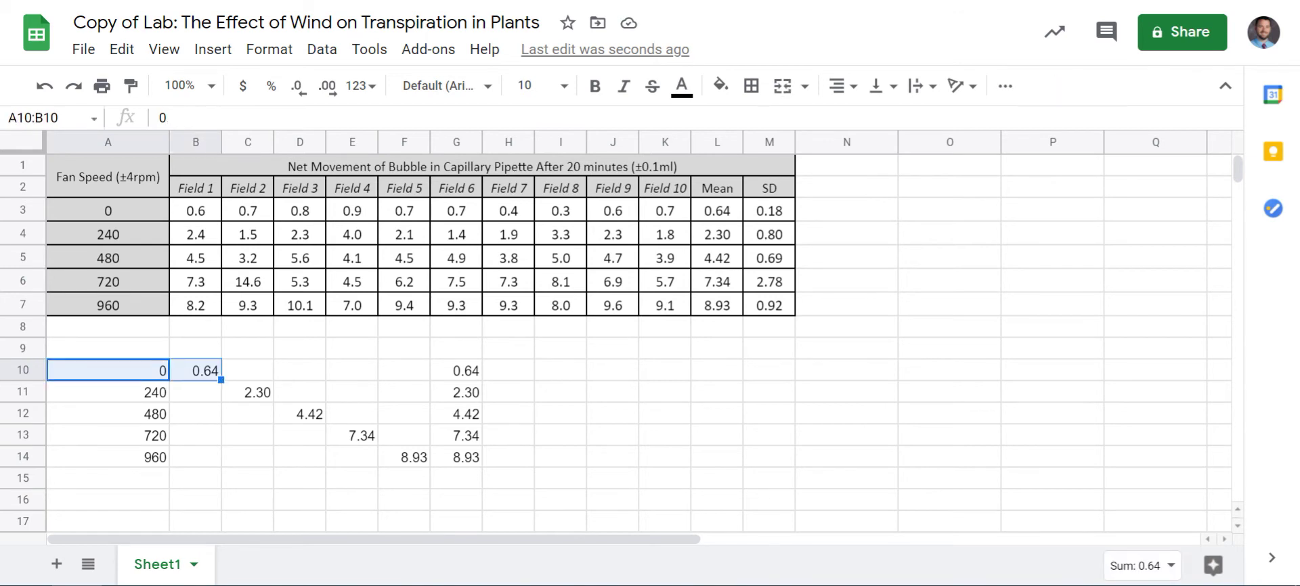
pyautogui.click(109, 370)
pyautogui.moveTo(108, 370); pyautogui.dragTo(109, 457)
pyautogui.click(196, 370)
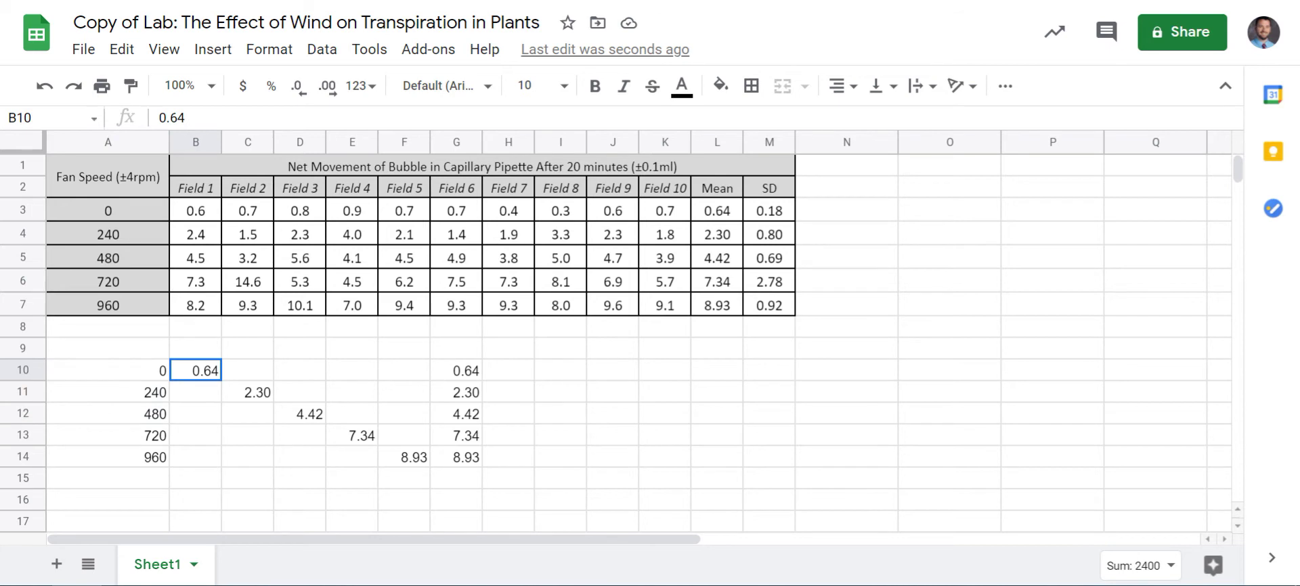
pyautogui.moveTo(196, 370); pyautogui.dragTo(196, 457)
pyautogui.moveTo(248, 370); pyautogui.dragTo(247, 457)
pyautogui.moveTo(299, 370); pyautogui.dragTo(299, 457)
pyautogui.moveTo(352, 370); pyautogui.dragTo(352, 457)
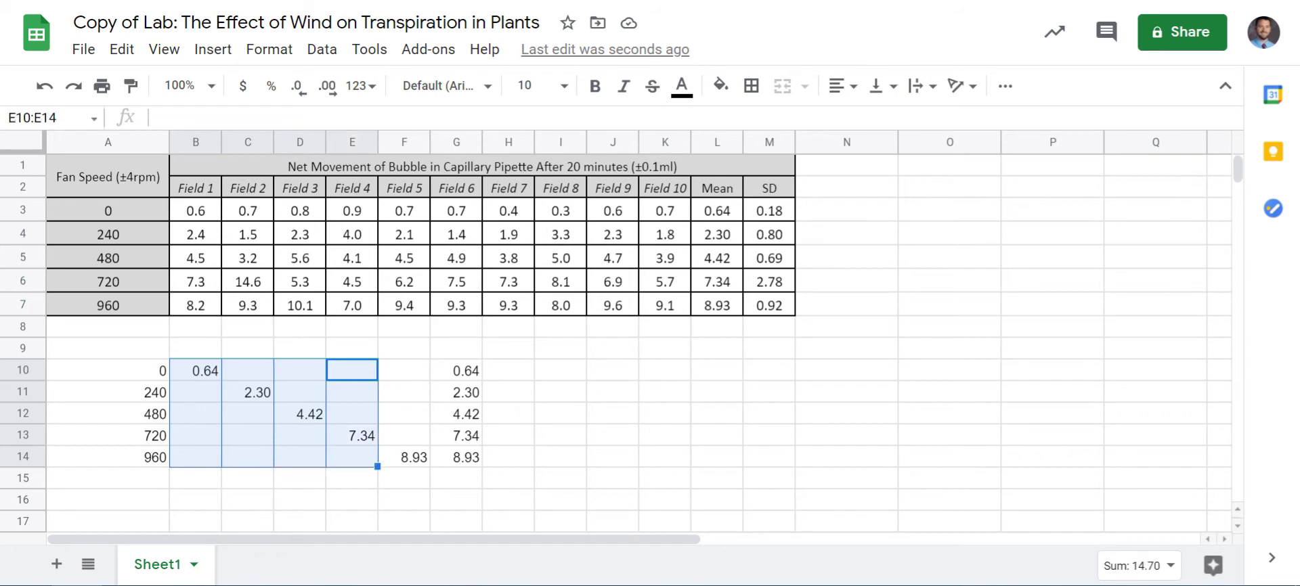
pyautogui.moveTo(404, 349); pyautogui.dragTo(404, 457)
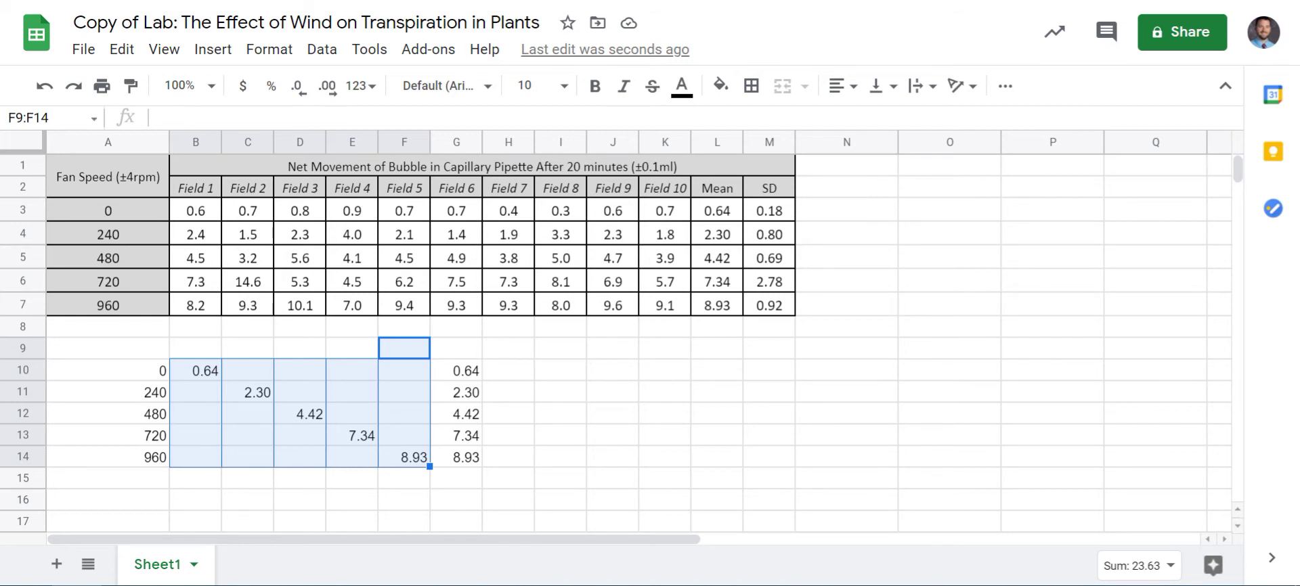
pyautogui.click(352, 478)
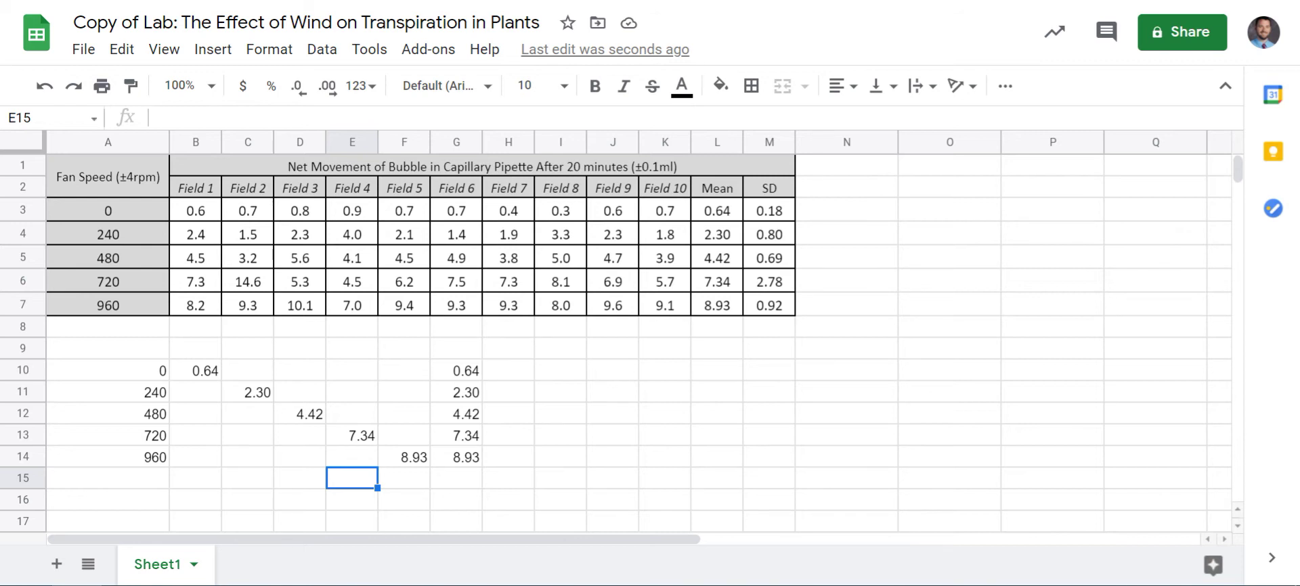
# Insert a chart from the data block A10:G14
pyautogui.moveTo(108, 370); pyautogui.dragTo(456, 457)
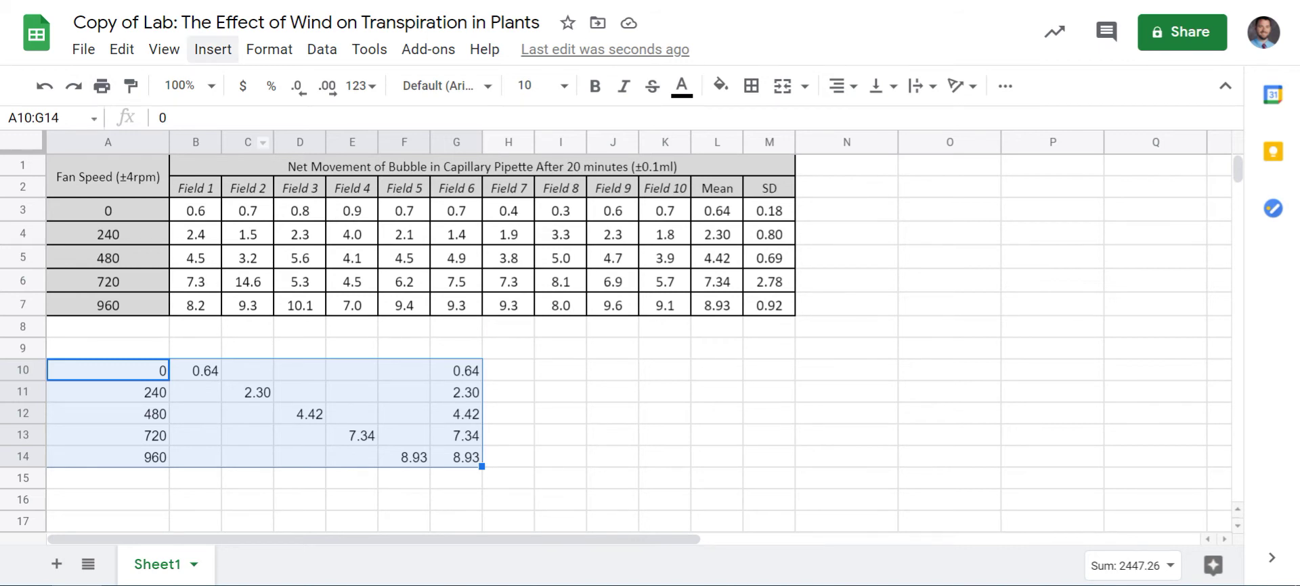
pyautogui.click(213, 50)
pyautogui.click(247, 242)
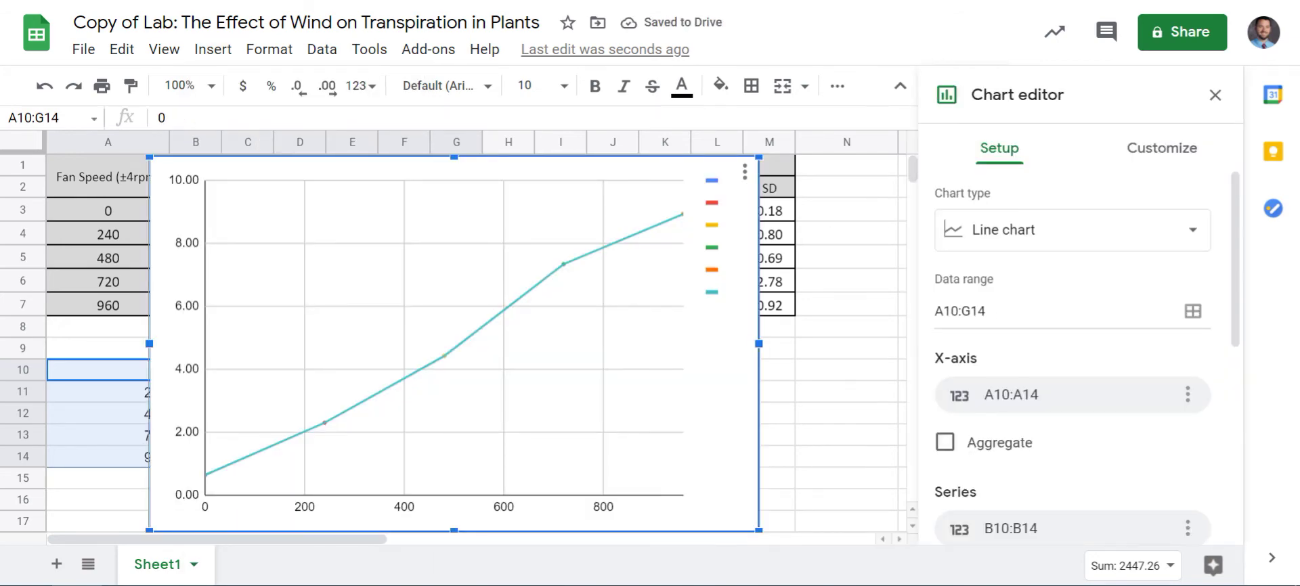
# Change the chart type of the new chart to Scatter chart
pyautogui.click(1073, 230)
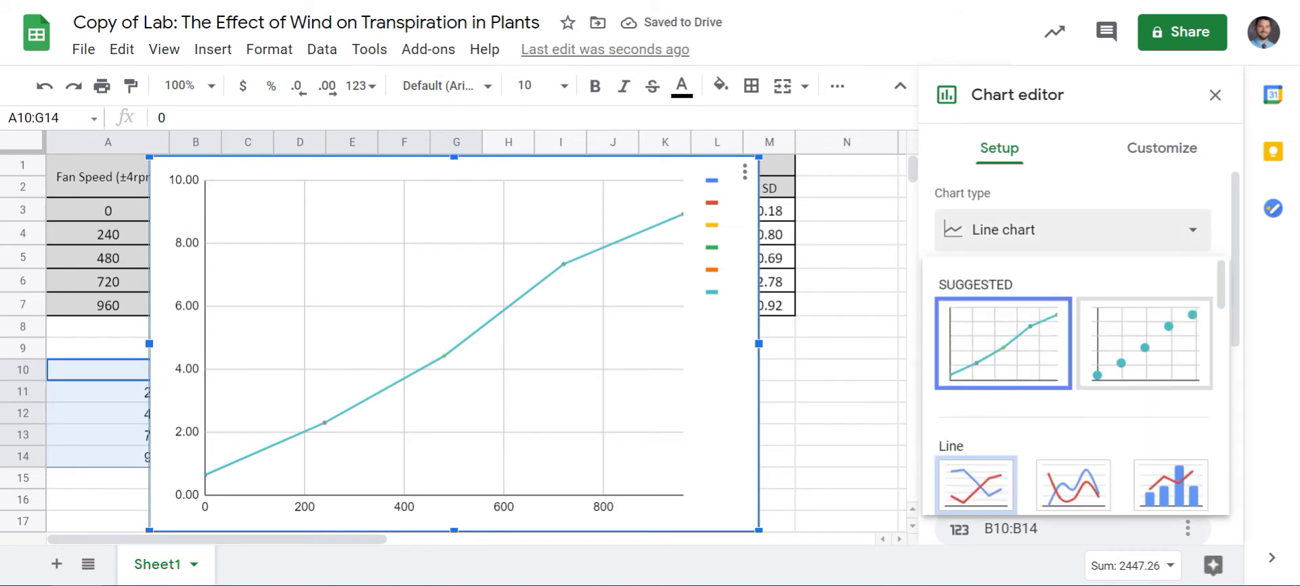
pyautogui.scroll(-3, 1073, 386)
pyautogui.scroll(3, 1073, 304)
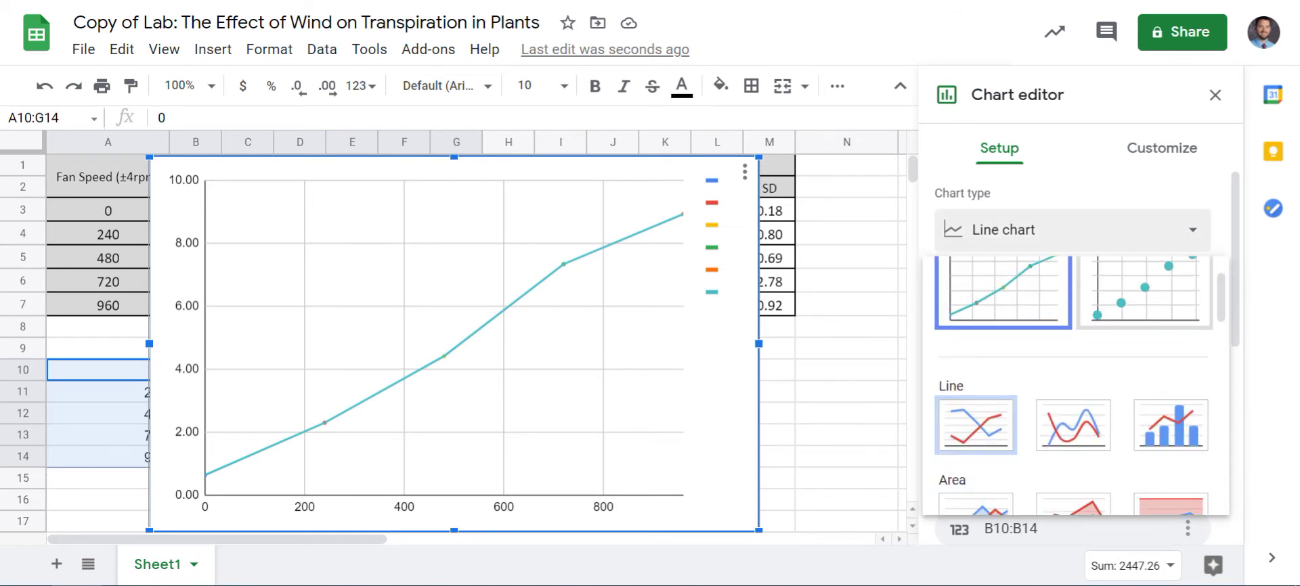
pyautogui.scroll(-3, 1072, 304)
pyautogui.scroll(-5, 1073, 305)
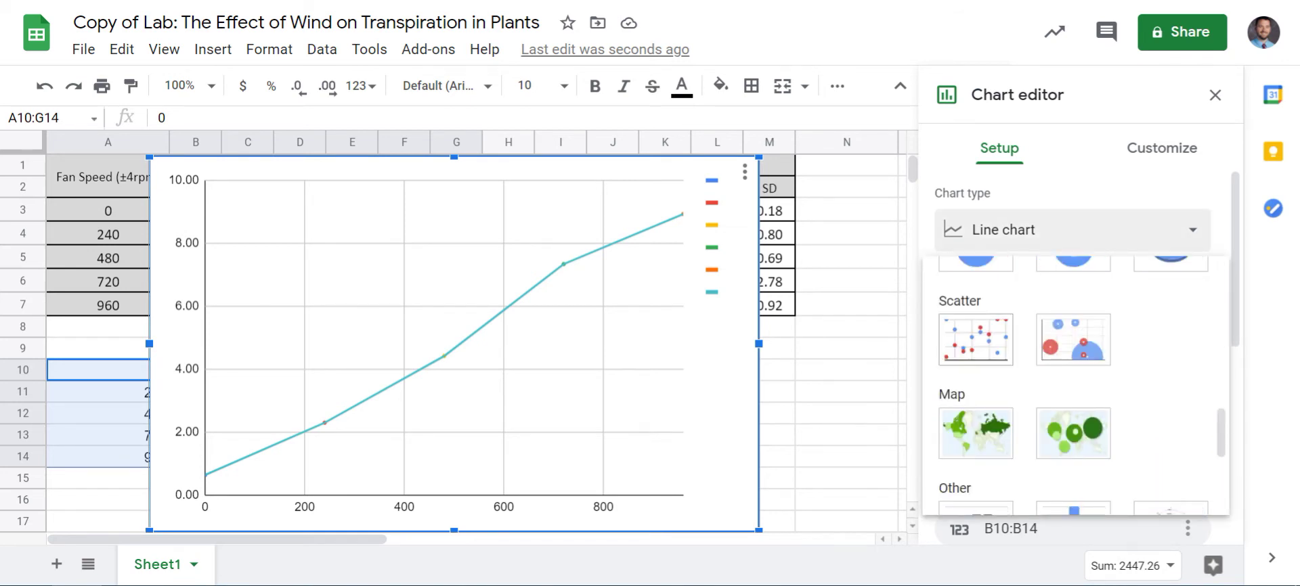
pyautogui.click(975, 339)
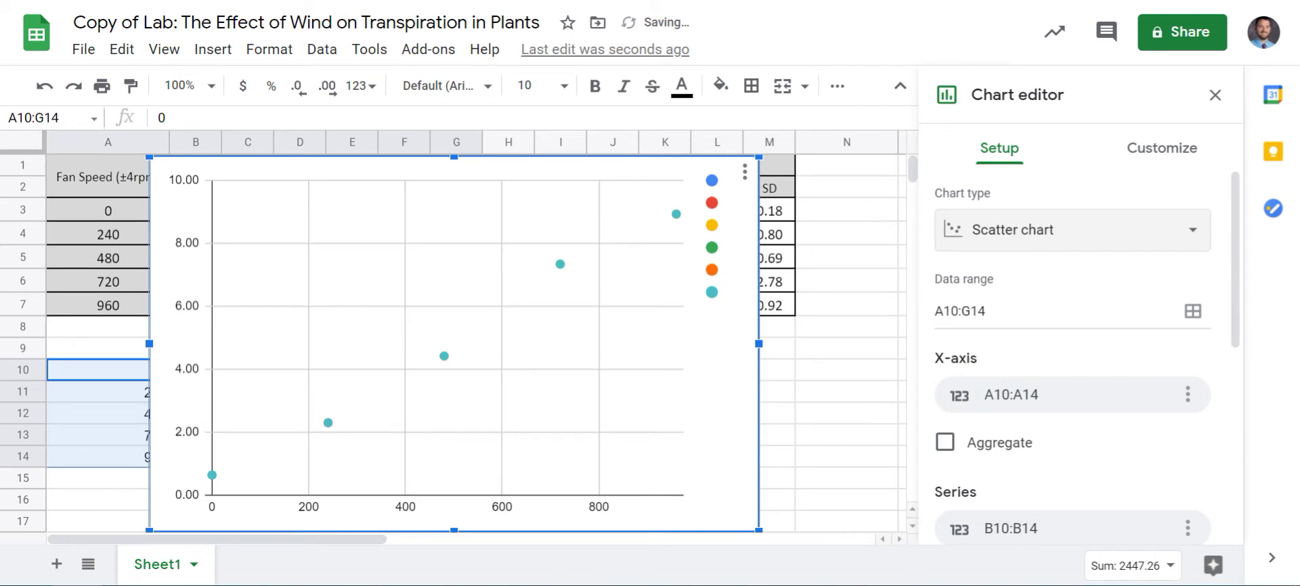
# Try toggling the chart's row/column switch and column A labels options, restore both, and close the chart editor
pyautogui.scroll(-5, 1073, 339)
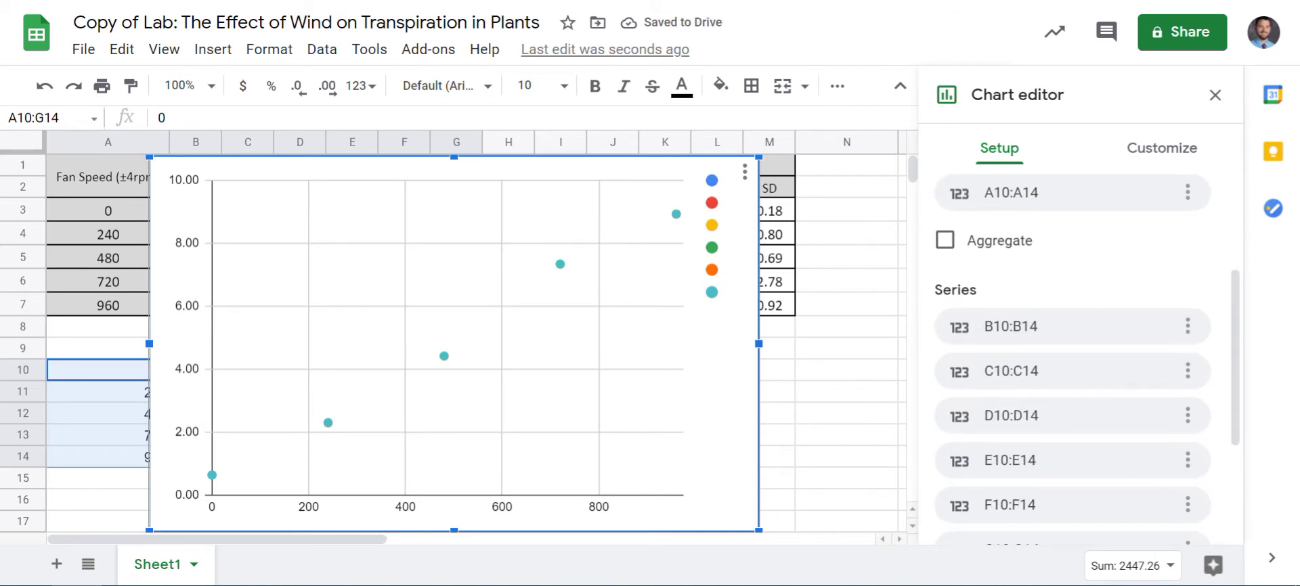
pyautogui.scroll(2, 1073, 338)
pyautogui.scroll(-2, 1073, 338)
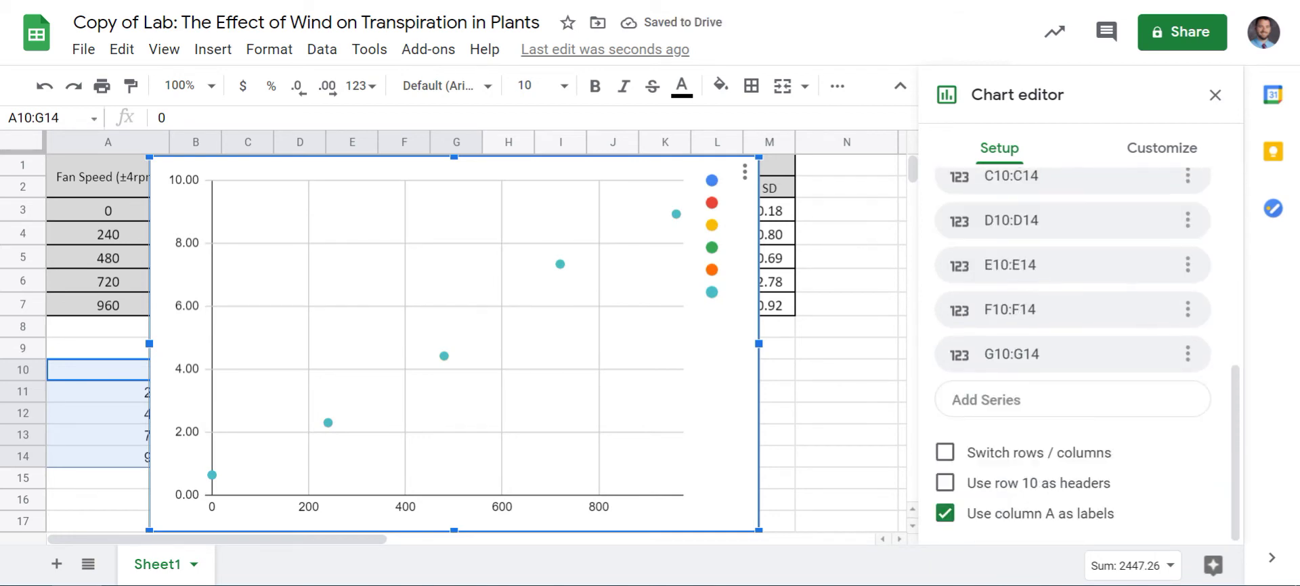
pyautogui.click(945, 453)
pyautogui.click(945, 452)
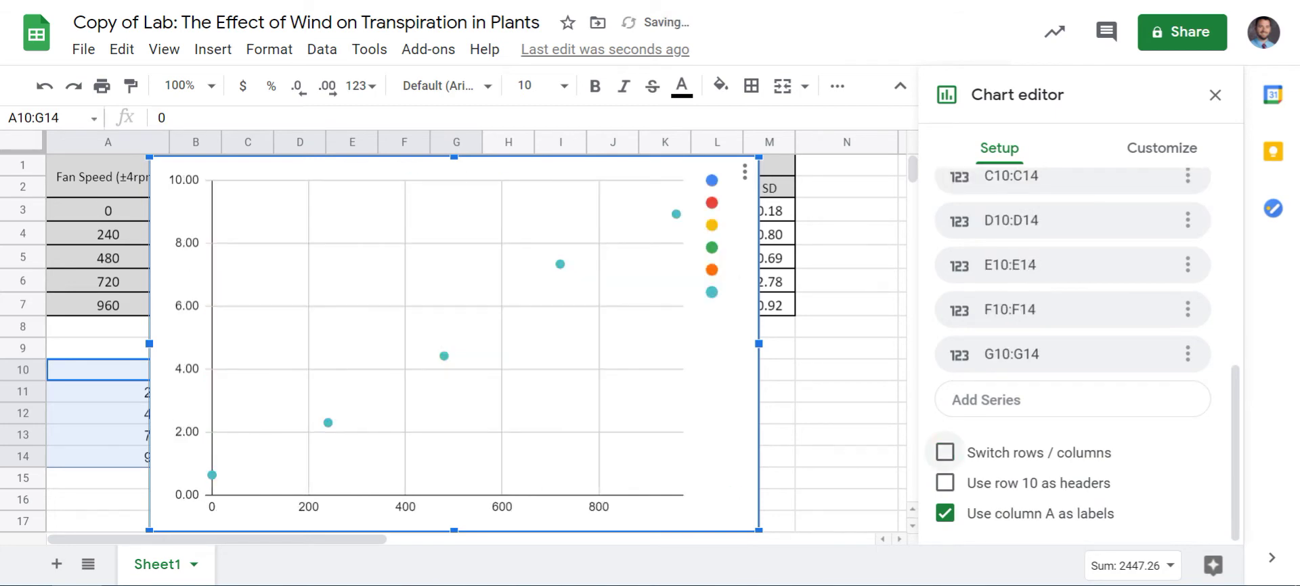
pyautogui.click(945, 513)
pyautogui.click(945, 514)
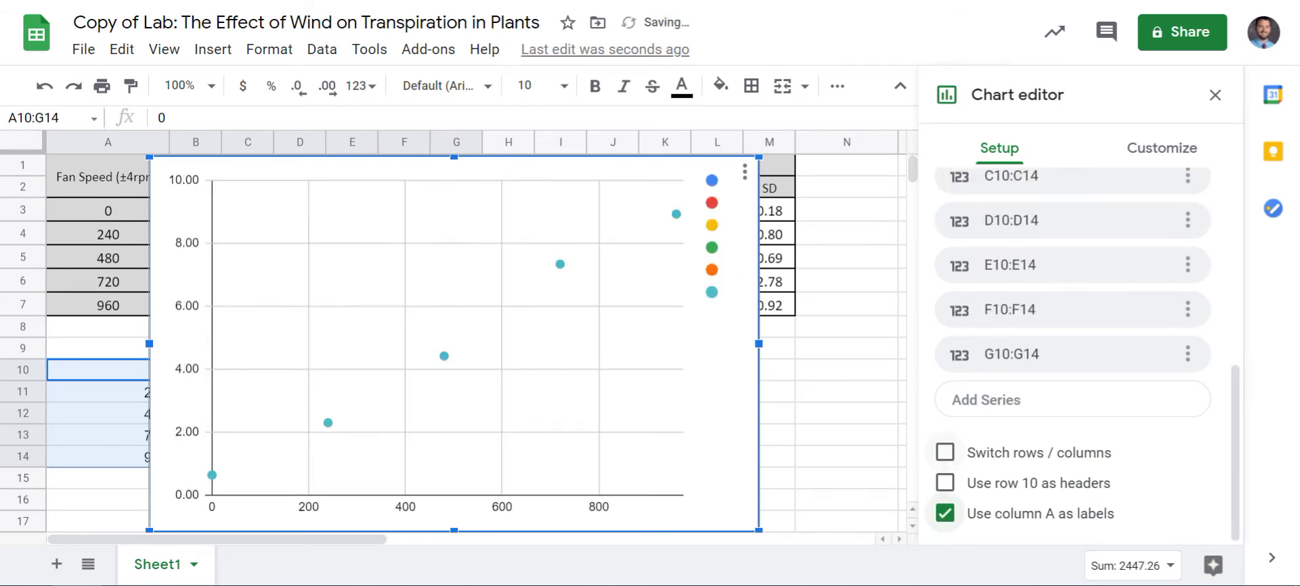
pyautogui.click(945, 452)
pyautogui.click(945, 452)
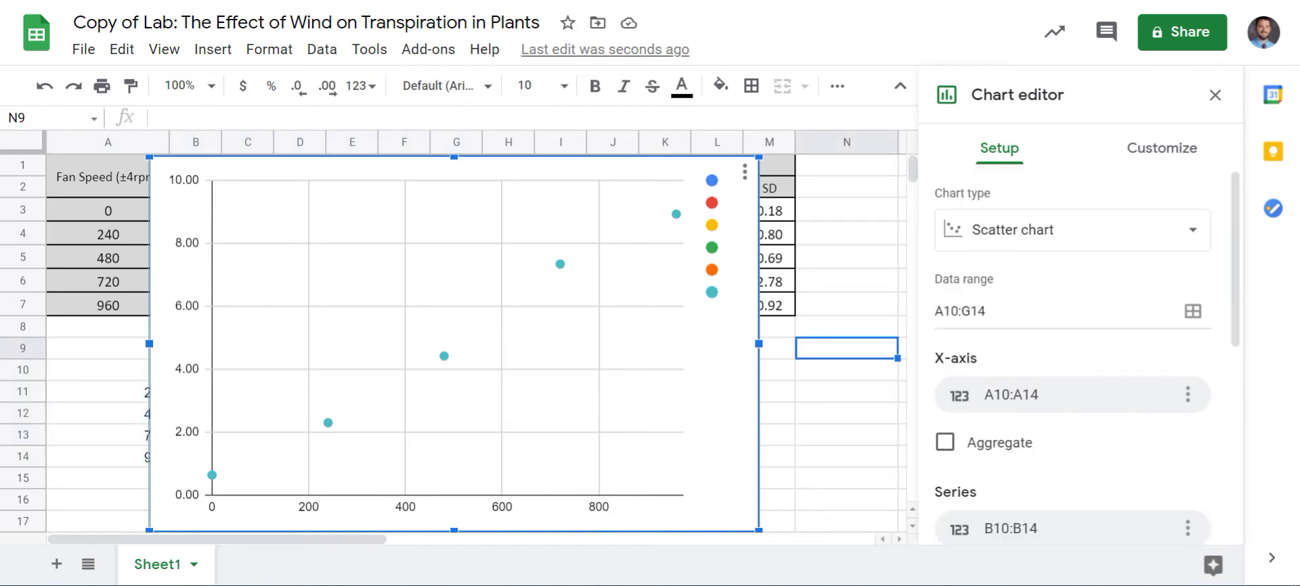
pyautogui.click(1215, 95)
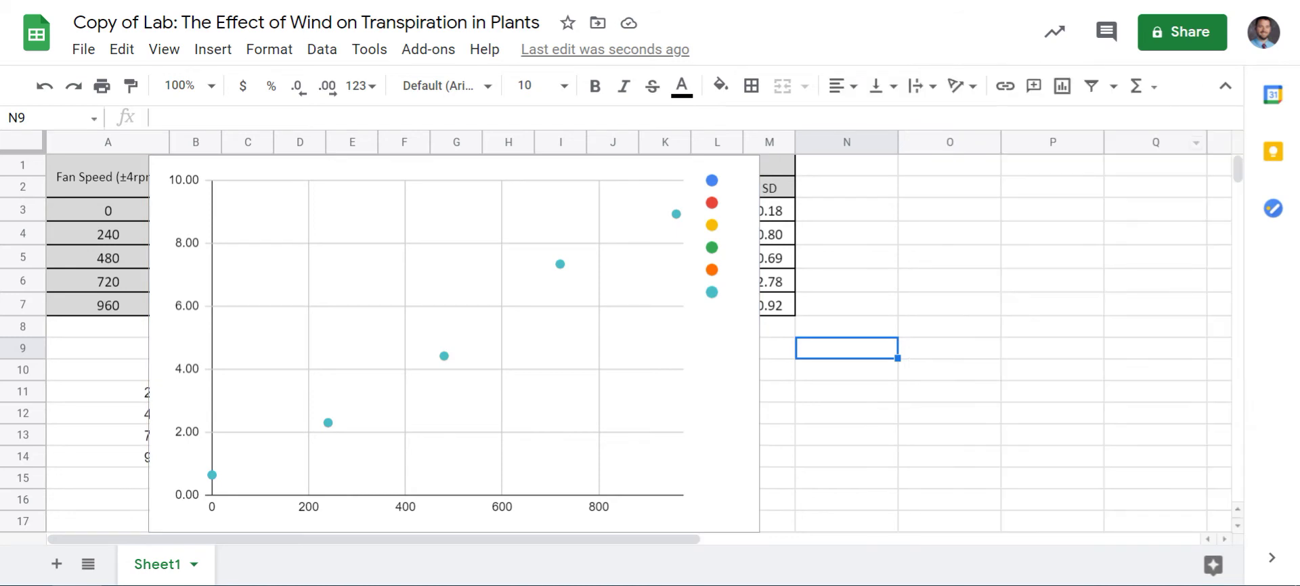
# Reopen the scatter chart for editing and examine its x-axis range and series from column B to column G
pyautogui.doubleClick(454, 344)
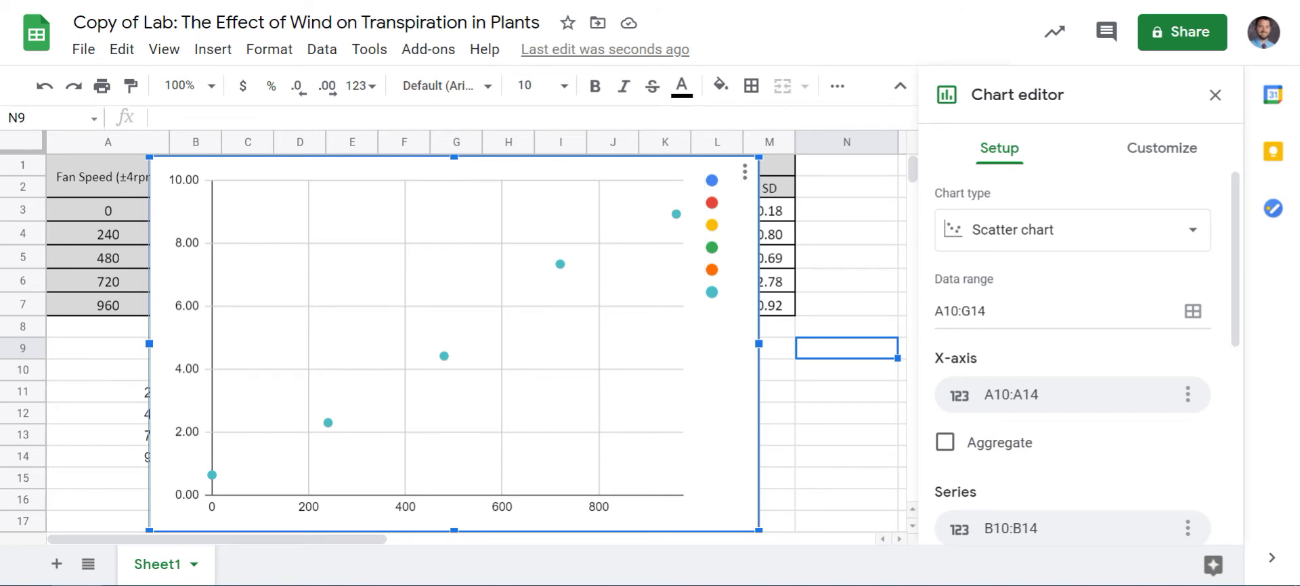
pyautogui.scroll(-5, 1073, 338)
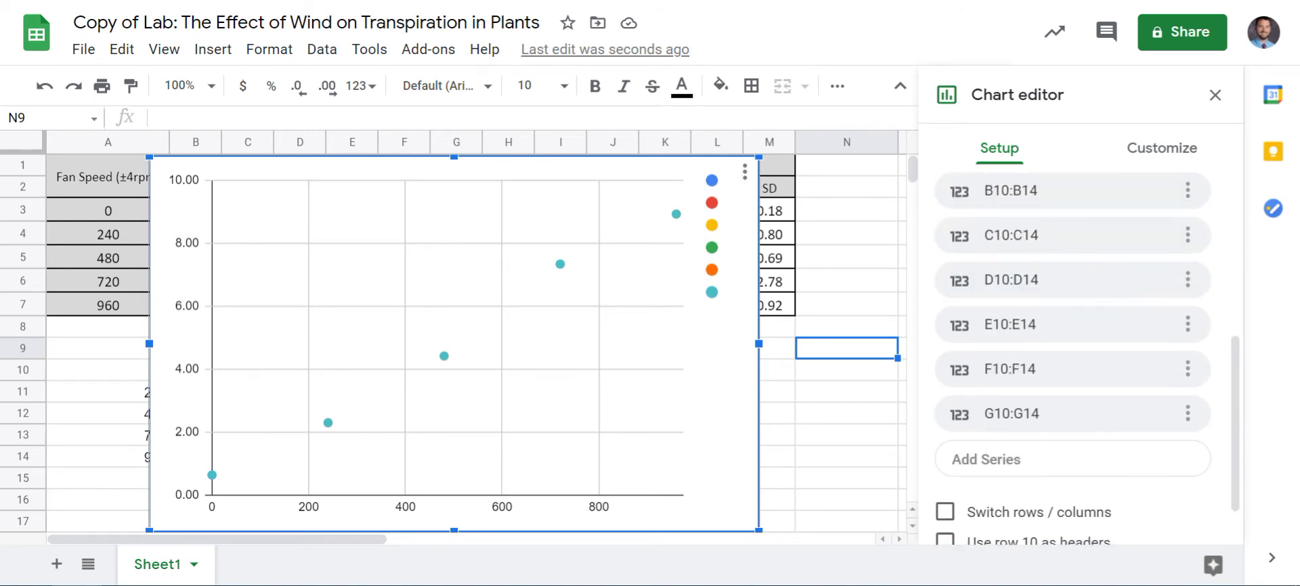
pyautogui.scroll(3, 1072, 338)
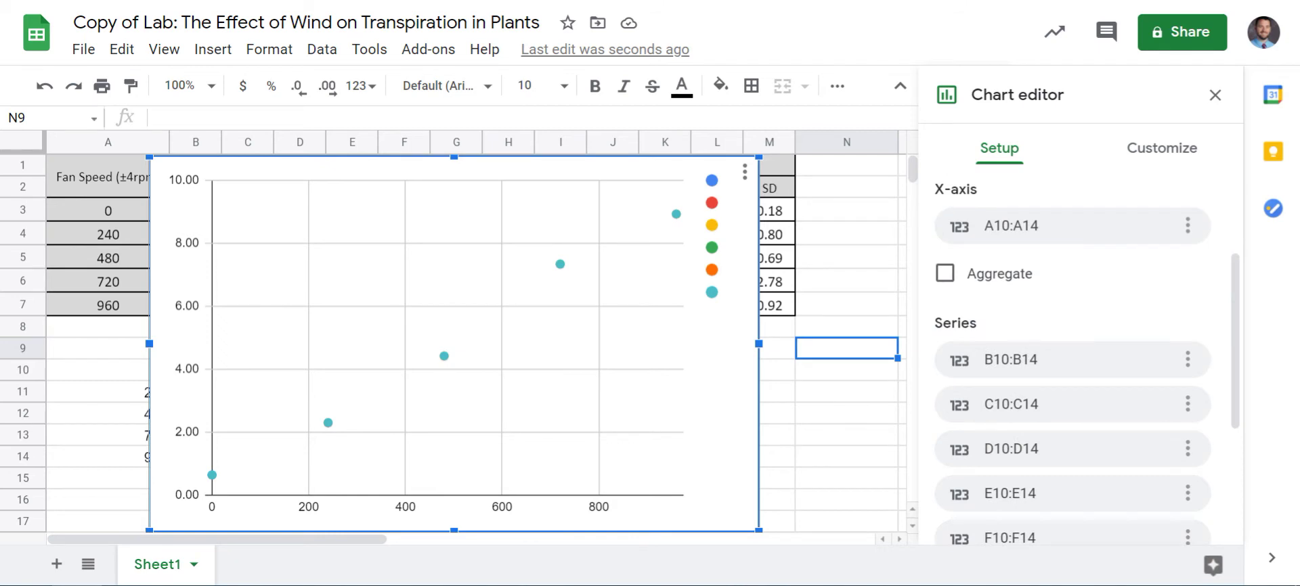
pyautogui.scroll(-2, 1072, 339)
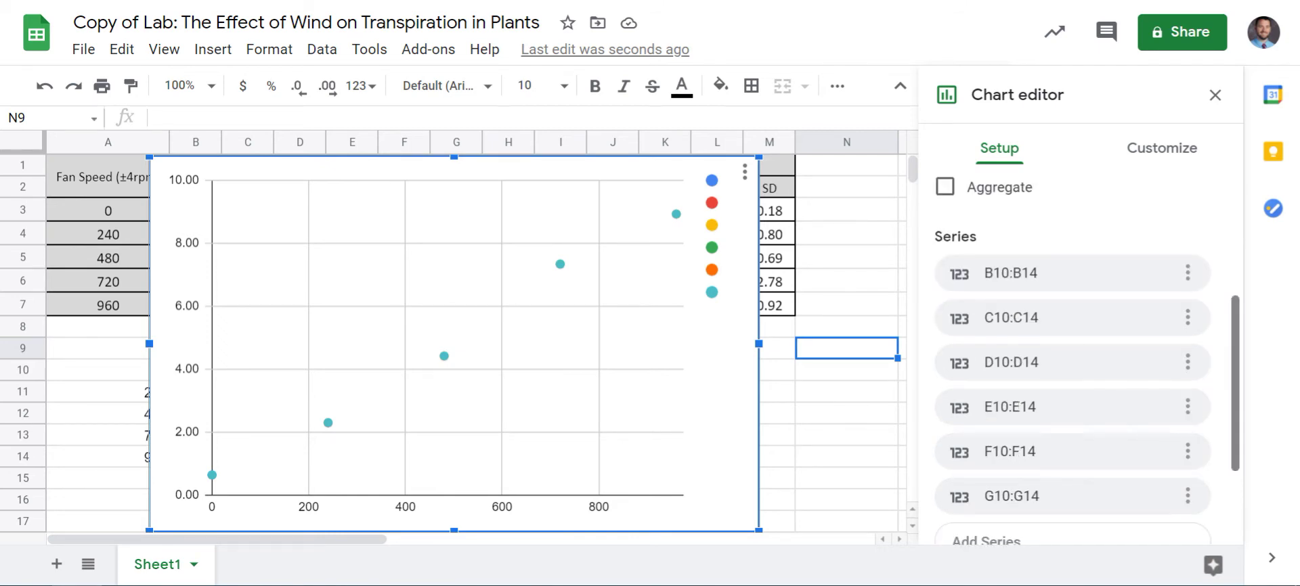
# Try switching the chart's rows and columns and disabling column A as labels, and restore both options
pyautogui.scroll(-3, 1072, 339)
pyautogui.click(945, 453)
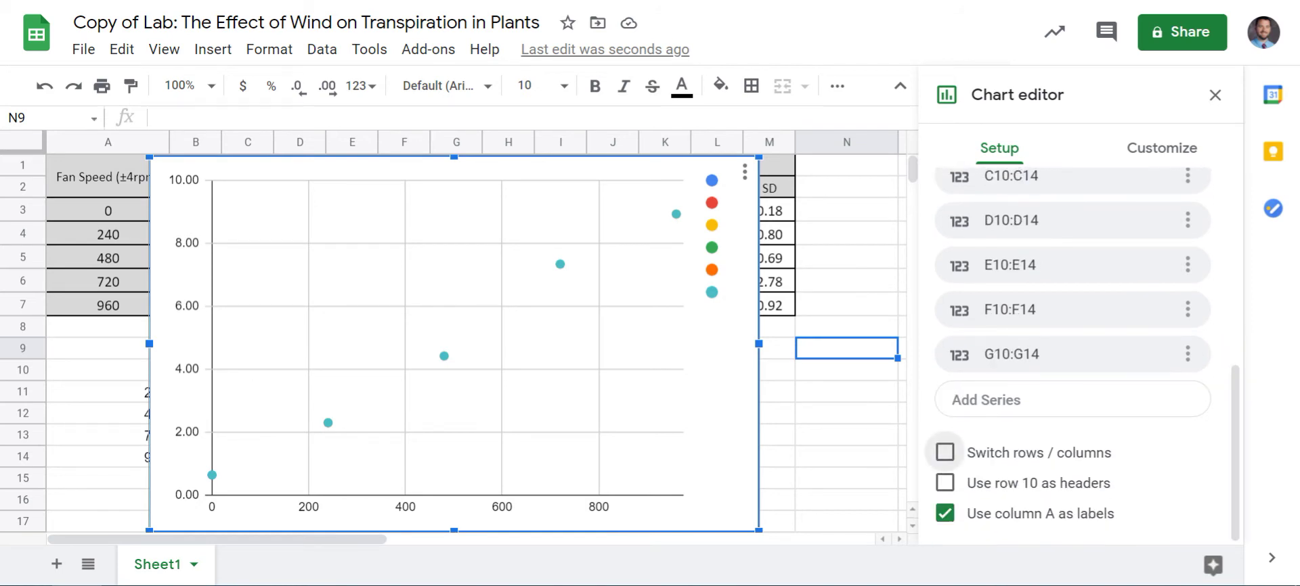
pyautogui.click(945, 452)
pyautogui.click(945, 513)
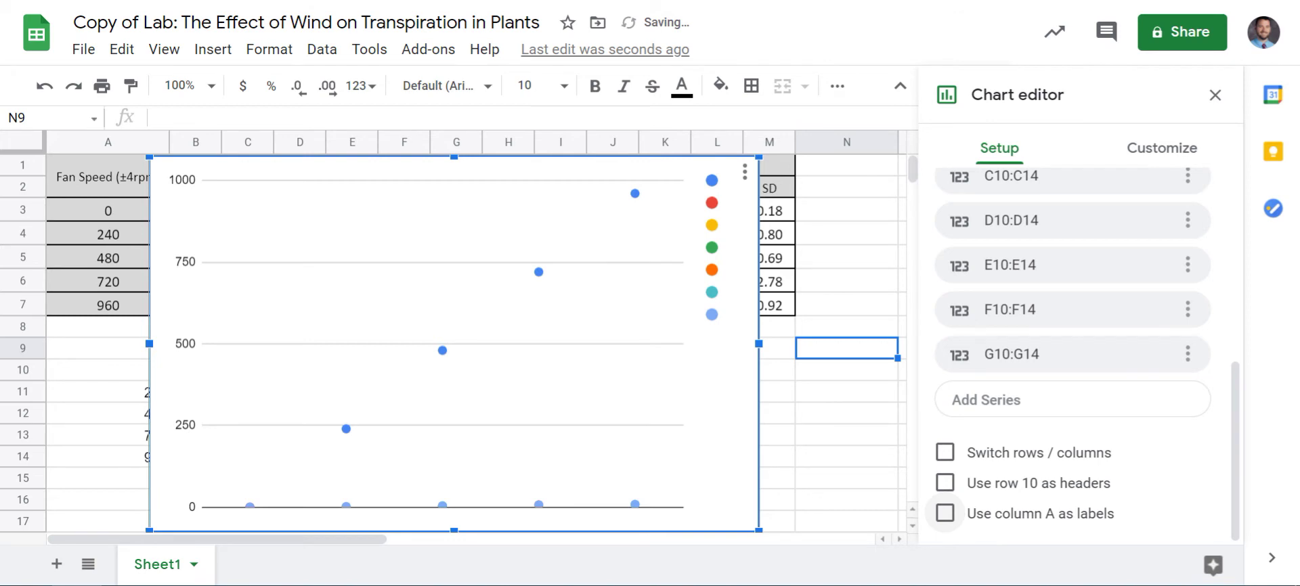
pyautogui.click(945, 513)
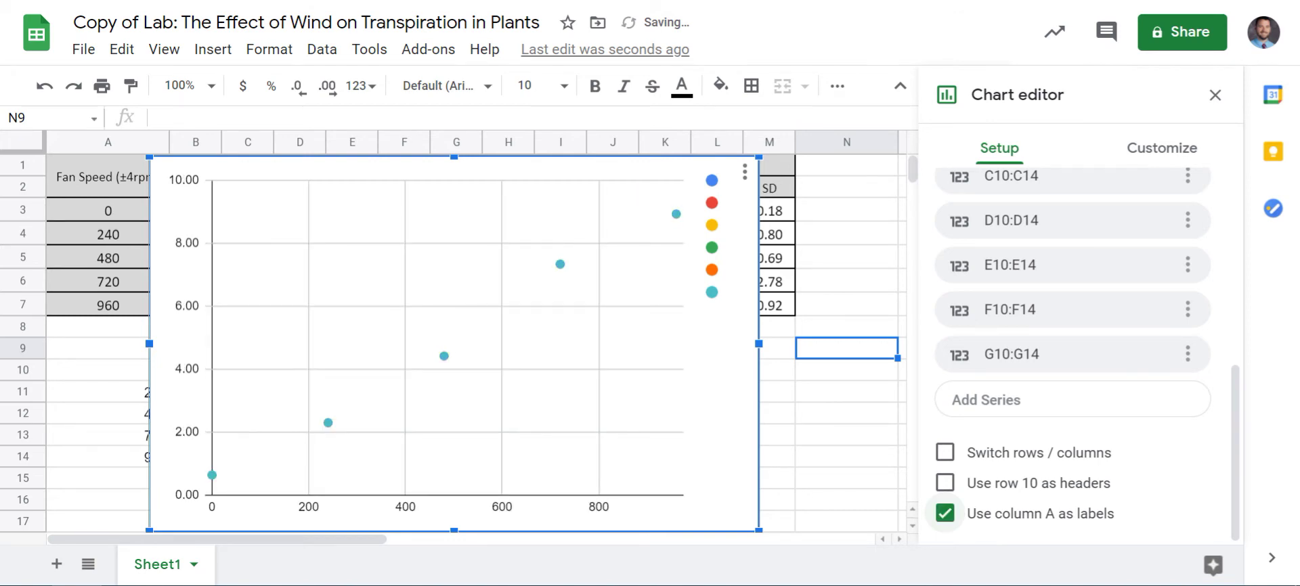
# Move the scatter chart aside to uncover the data in rows 10 to 14, and move it back over the table
pyautogui.moveTo(558, 203); pyautogui.dragTo(620, 144)
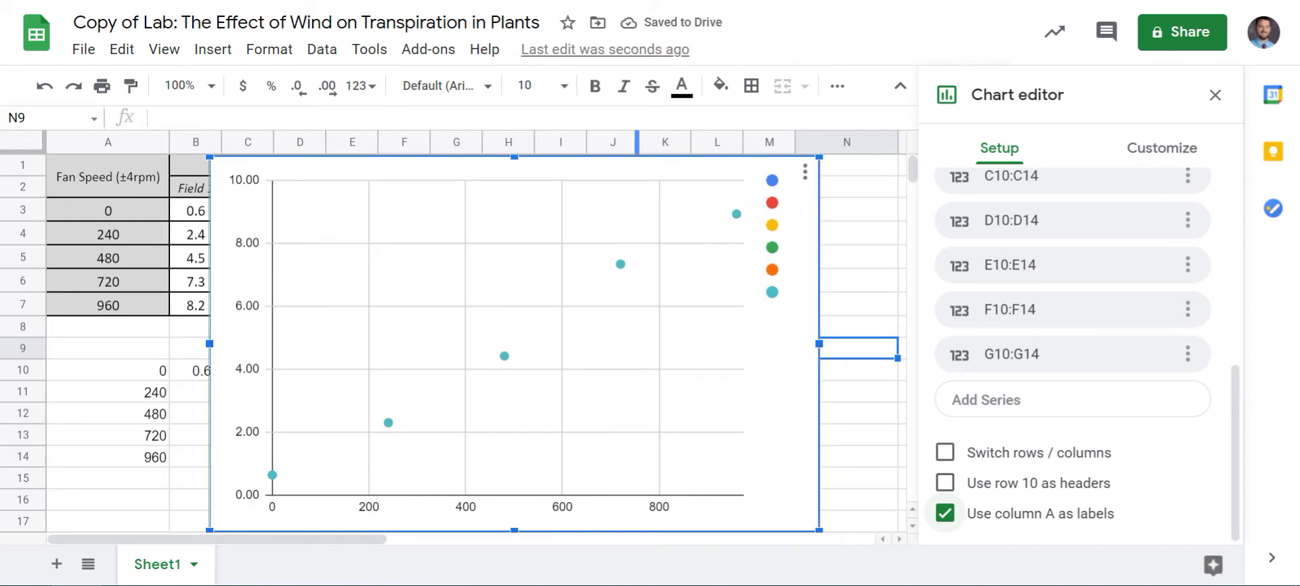
pyautogui.moveTo(637, 166); pyautogui.dragTo(899, 167)
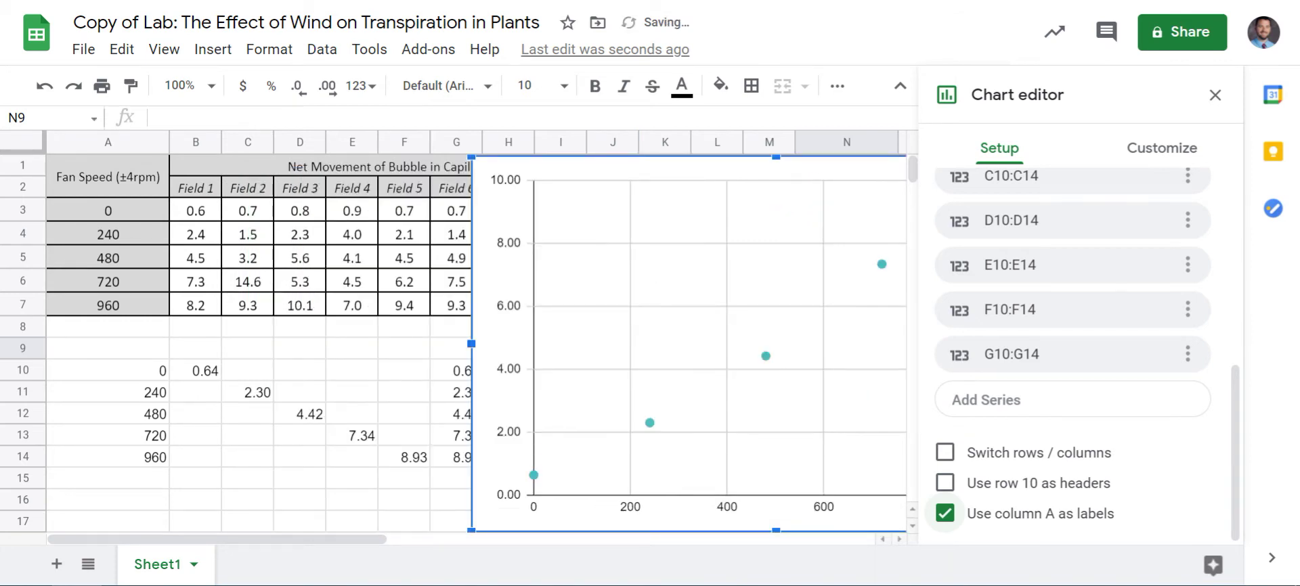
pyautogui.moveTo(779, 207); pyautogui.dragTo(487, 208)
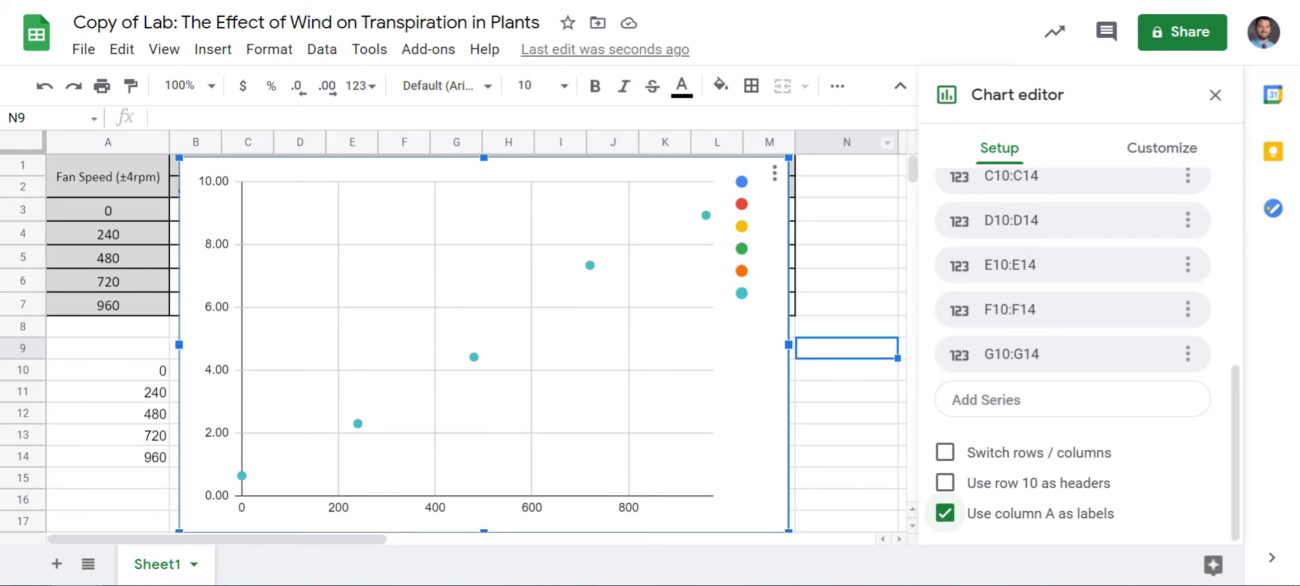
# Open the chart and axis title settings and move the chart below the main data table
pyautogui.click(1162, 149)
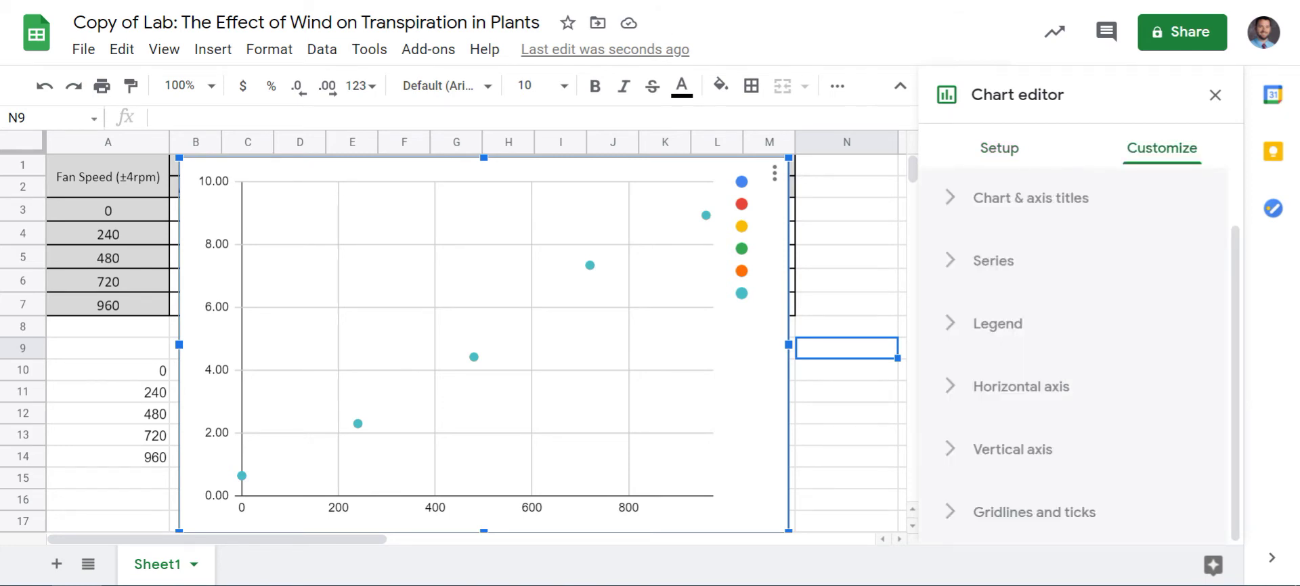
pyautogui.scroll(1, 1076, 352)
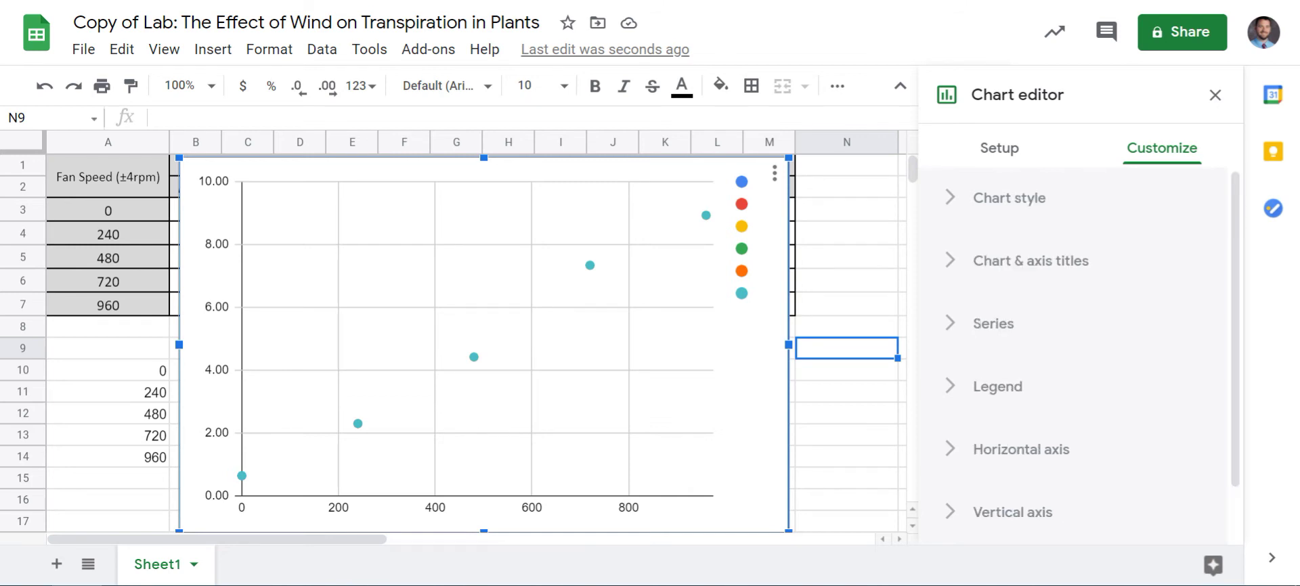
pyautogui.click(1009, 197)
pyautogui.click(1009, 198)
pyautogui.click(1030, 260)
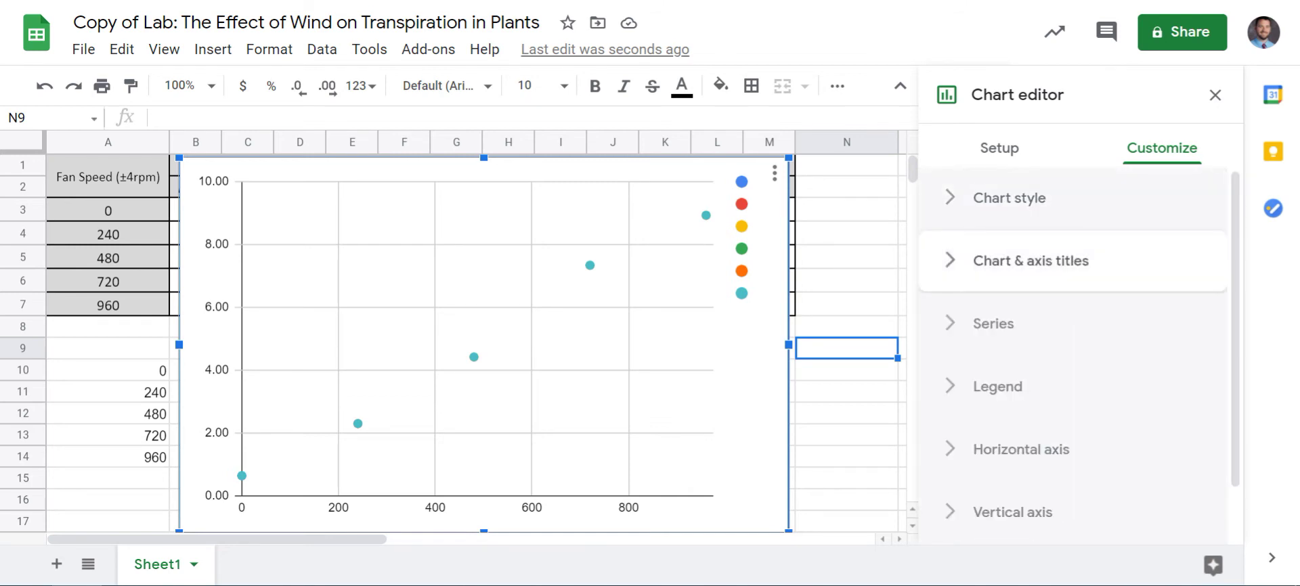
pyautogui.moveTo(501, 325); pyautogui.dragTo(565, 501)
# Select the horizontal axis title for editing and copy the text of the merged header B1:M1
pyautogui.click(1043, 322)
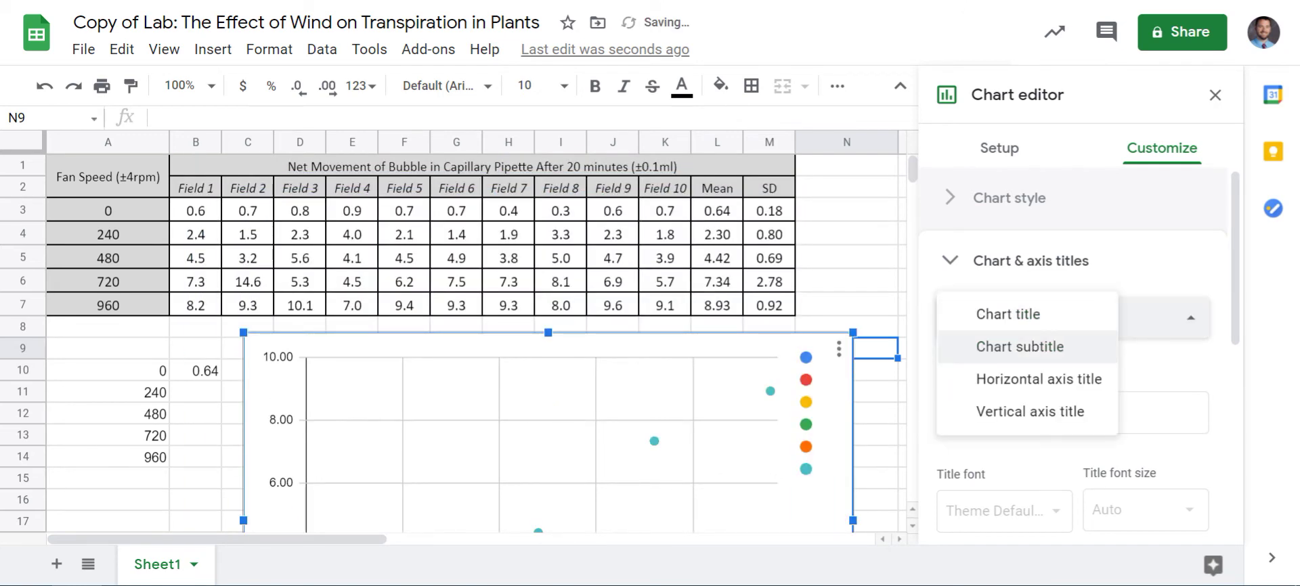
pyautogui.click(1038, 379)
pyautogui.click(1039, 405)
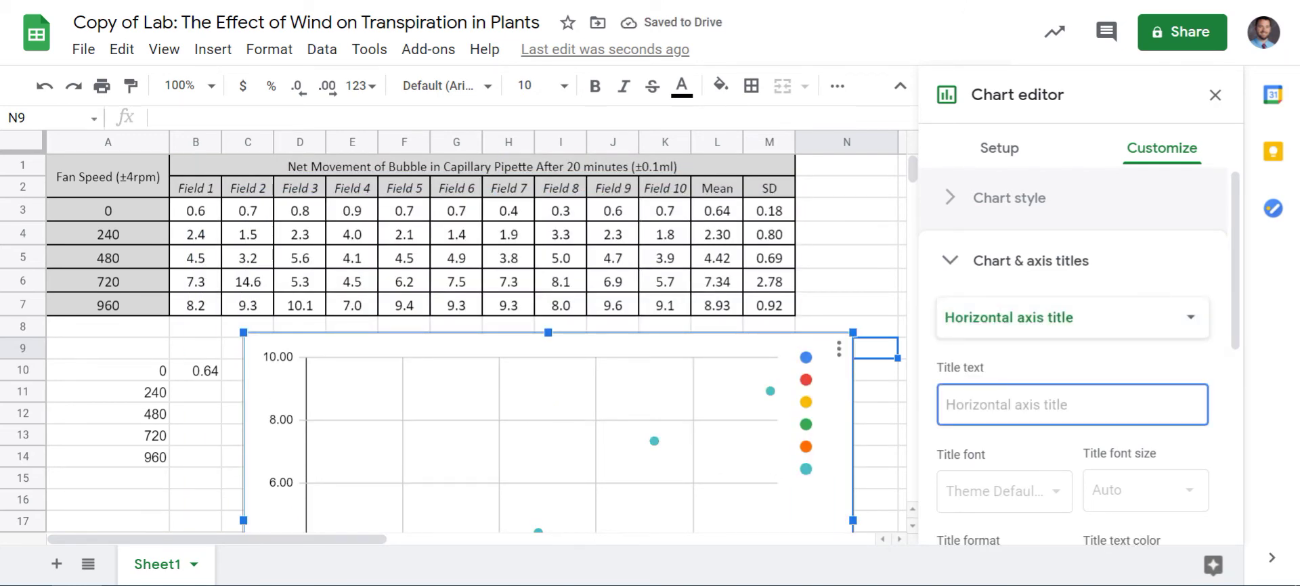
pyautogui.doubleClick(360, 166)
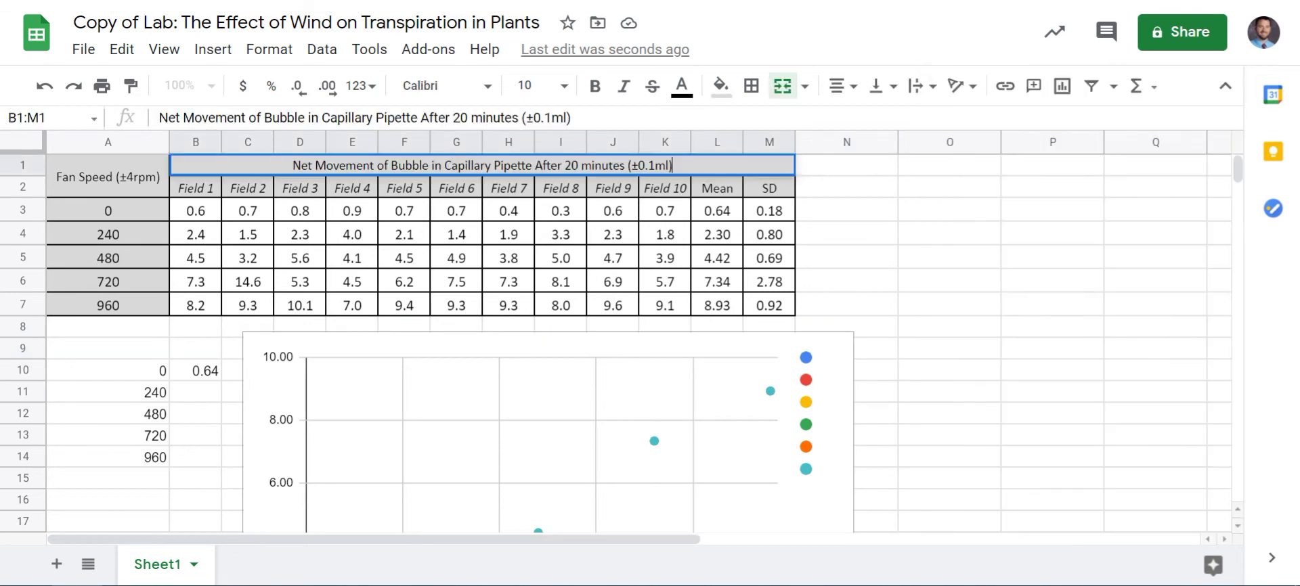
pyautogui.moveTo(292, 166); pyautogui.dragTo(674, 166)
pyautogui.hotkey('ctrl', 'c')
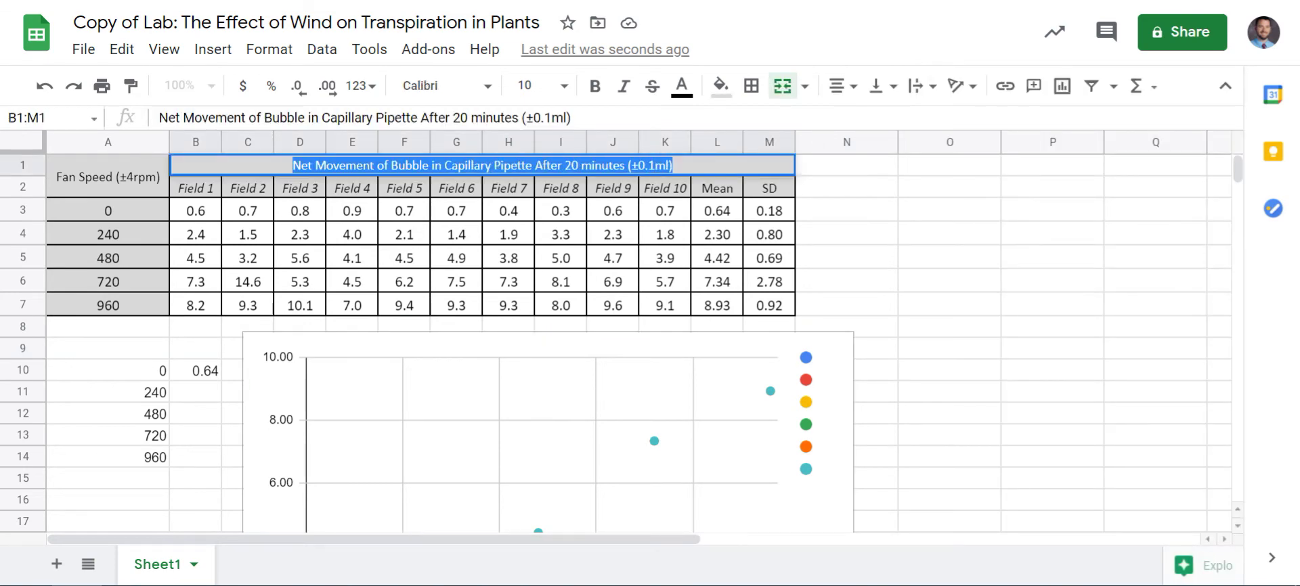
# Paste "Net Movement of Bubble in Capillary Pipette After 20 minutes (±0.1ml)" as the chart's horizontal axis title
pyautogui.doubleClick(677, 400)
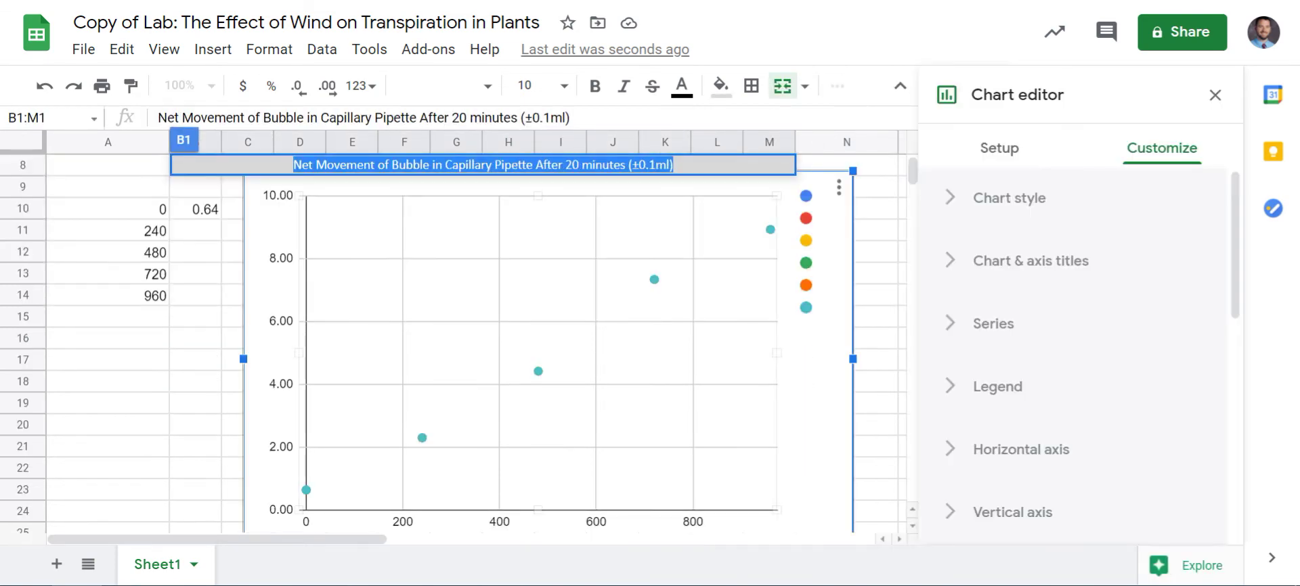
pyautogui.click(1030, 260)
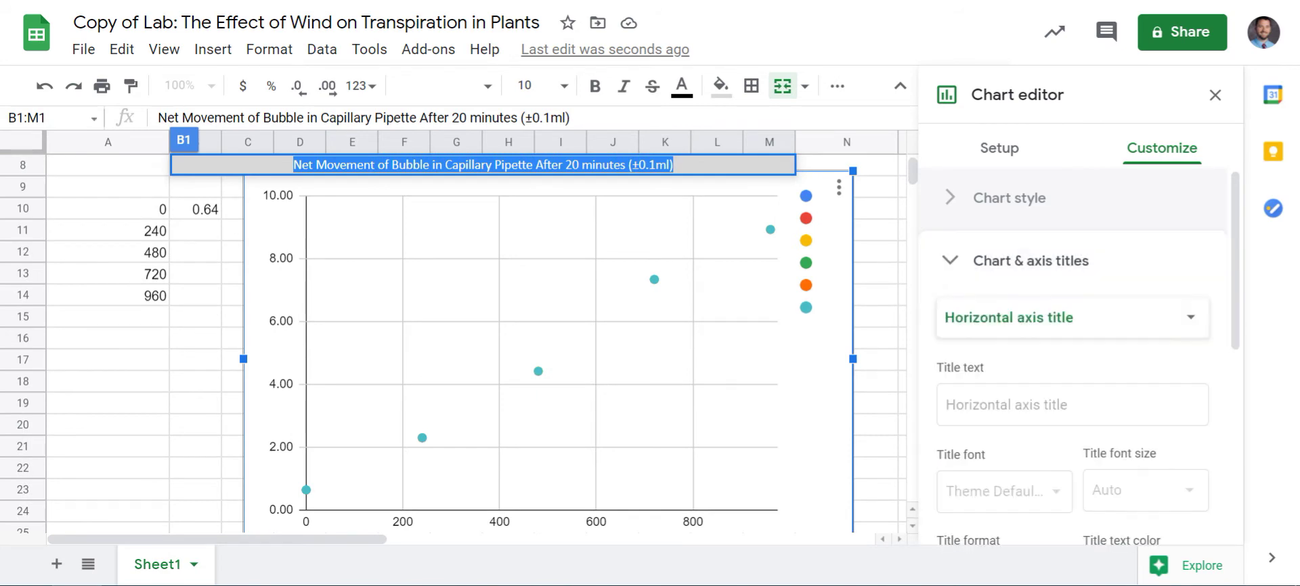
pyautogui.click(1072, 405)
pyautogui.rightClick(1072, 404)
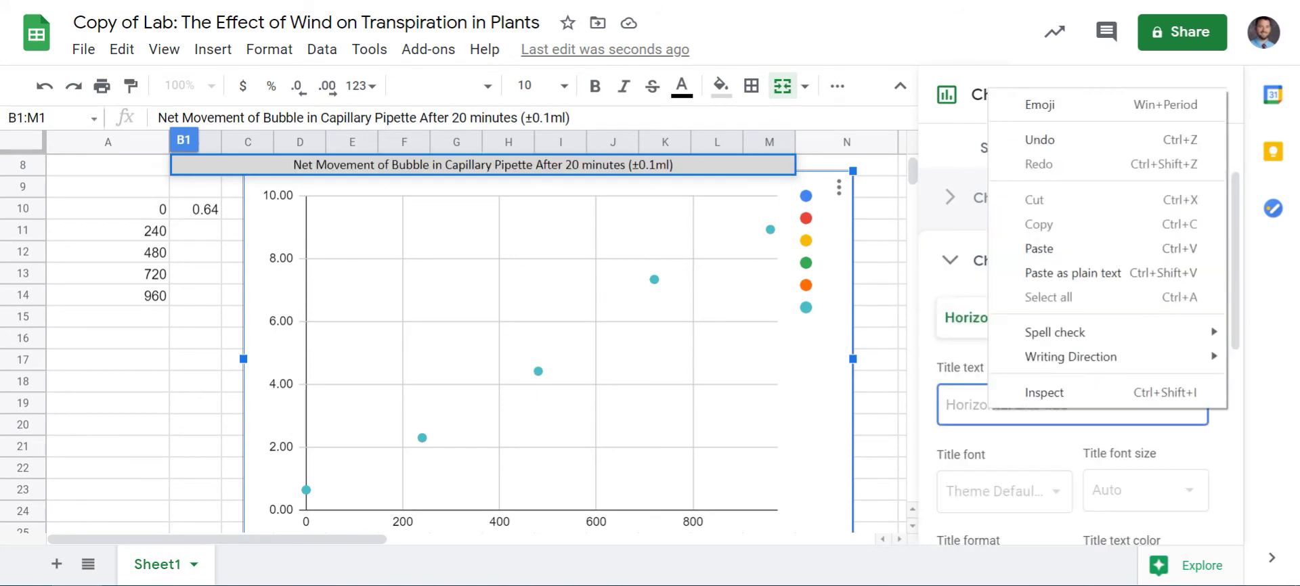
pyautogui.click(1022, 247)
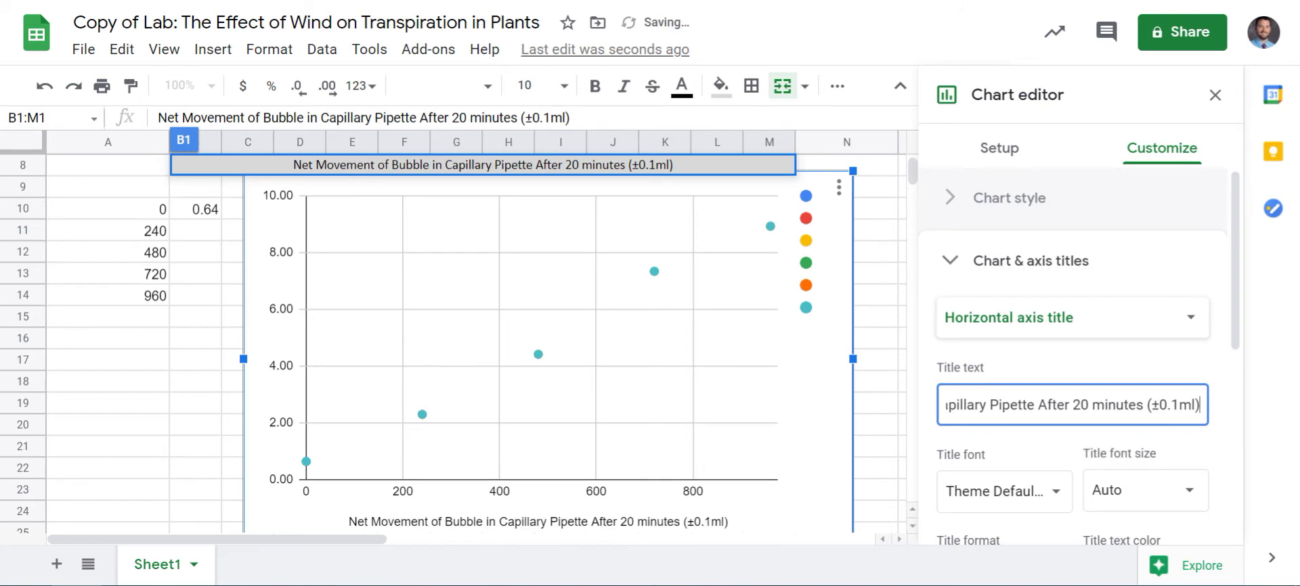
# Select the vertical axis title for editing and copy the "Fan Speed (±4rpm)" header text from cell A1
pyautogui.click(1072, 318)
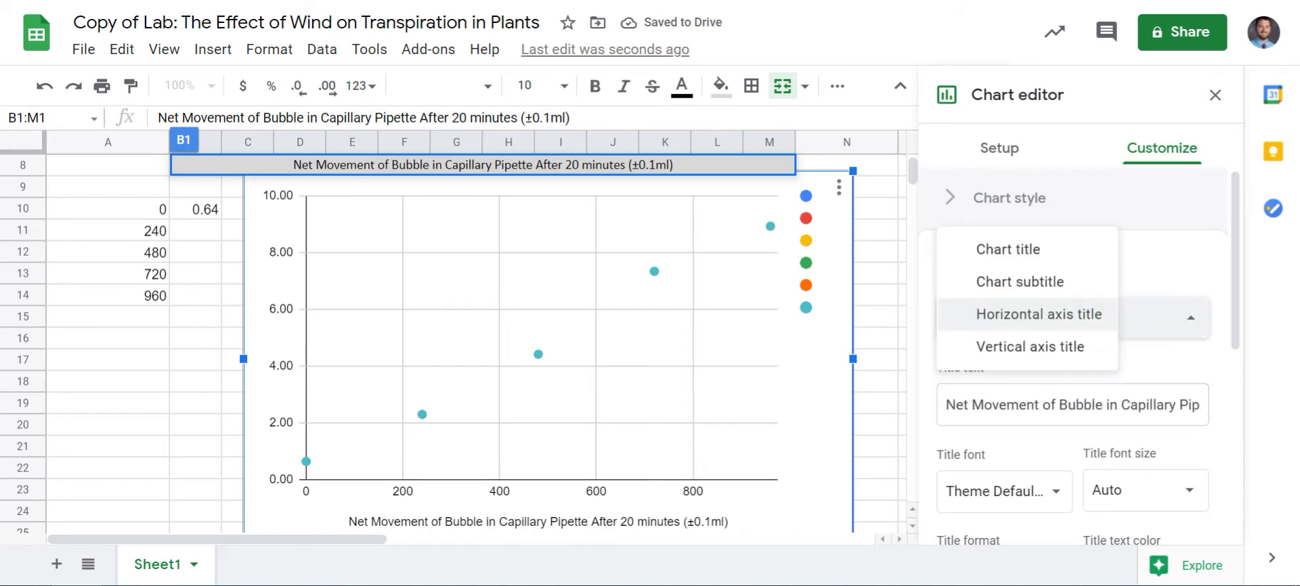
pyautogui.click(1030, 347)
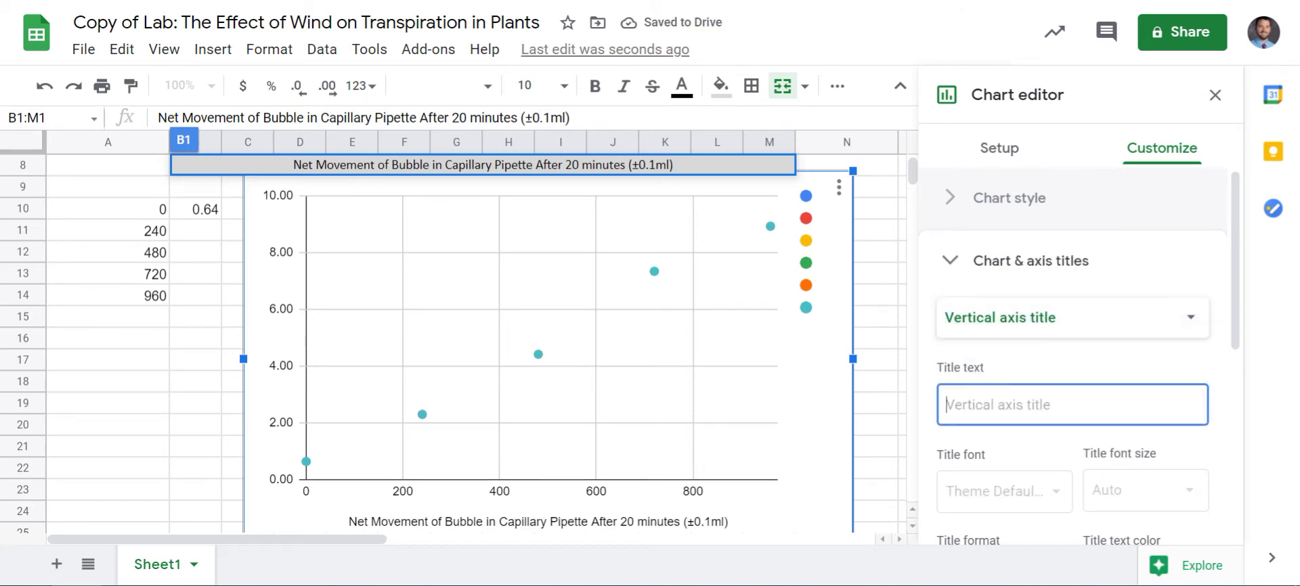
pyautogui.click(195, 230)
pyautogui.scroll(3, 194, 231)
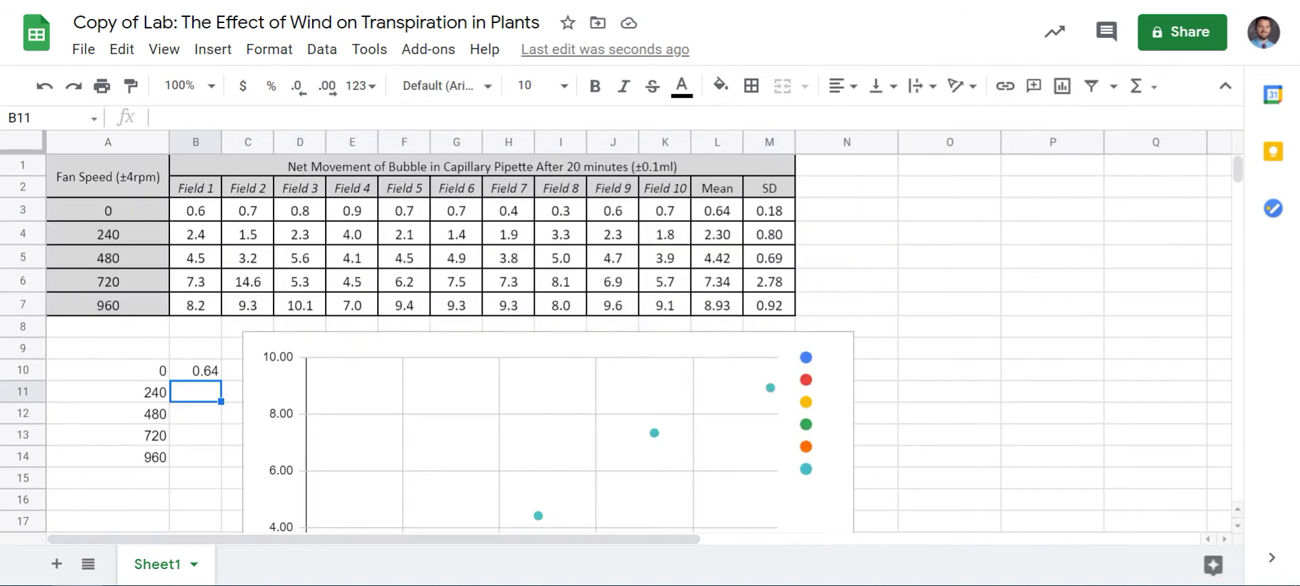
pyautogui.click(108, 210)
pyautogui.click(107, 176)
pyautogui.doubleClick(107, 177)
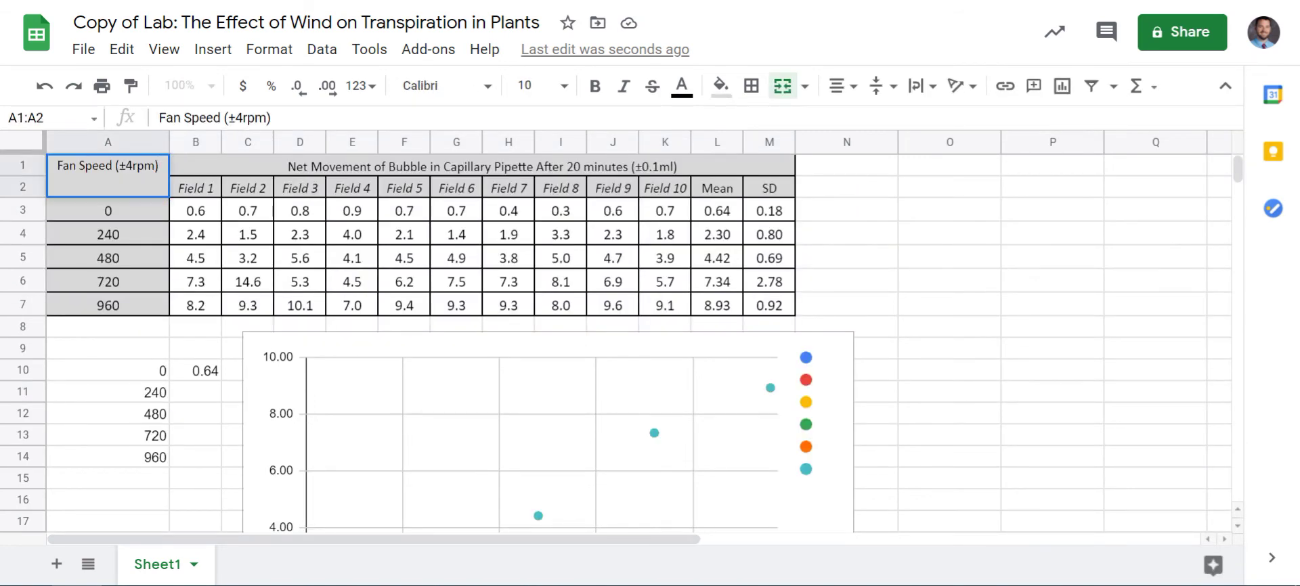
pyautogui.moveTo(159, 166); pyautogui.dragTo(57, 166)
pyautogui.rightClick(111, 164)
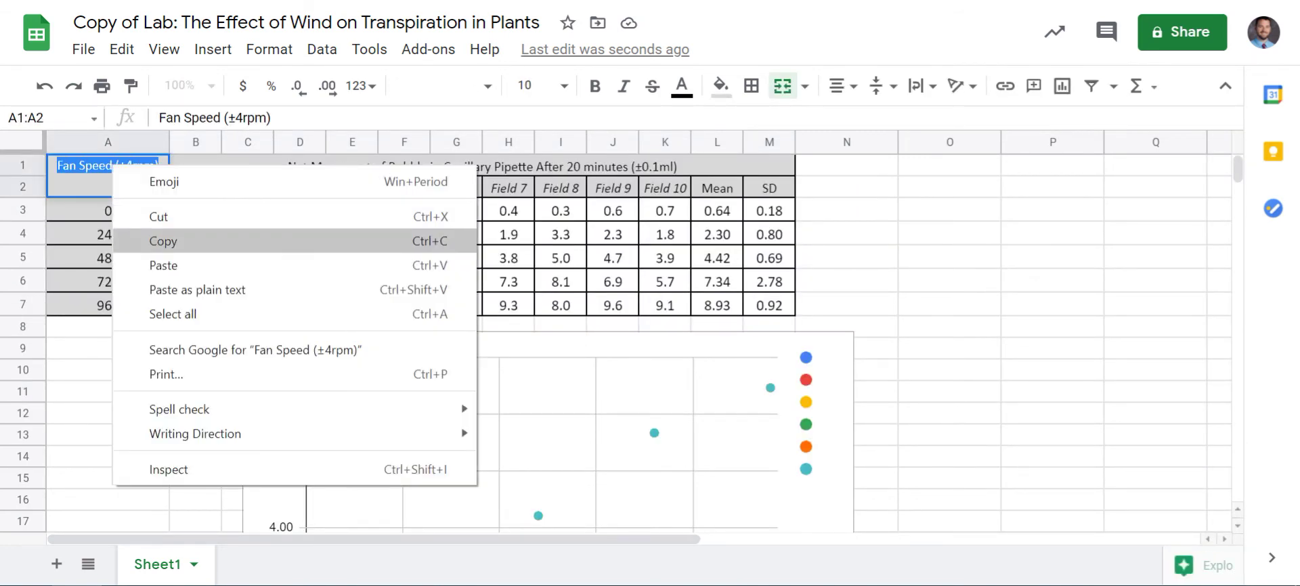
pyautogui.click(162, 241)
# Paste "Fan Speed (±4rpm)" as the chart's vertical axis title
pyautogui.click(542, 433)
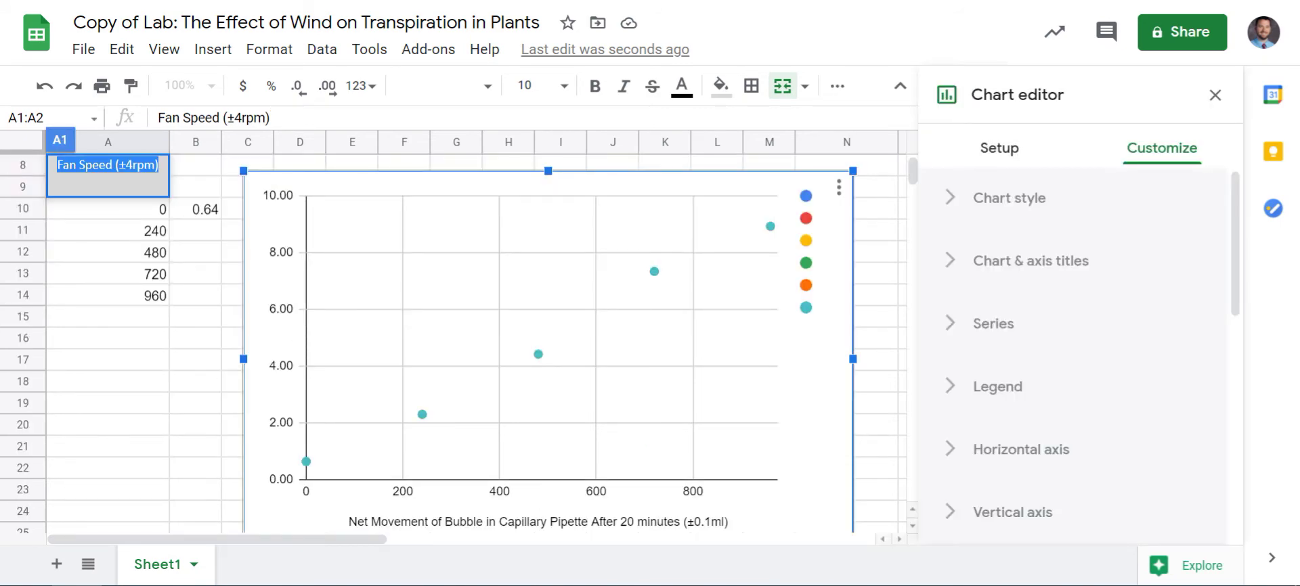
pyautogui.click(1030, 260)
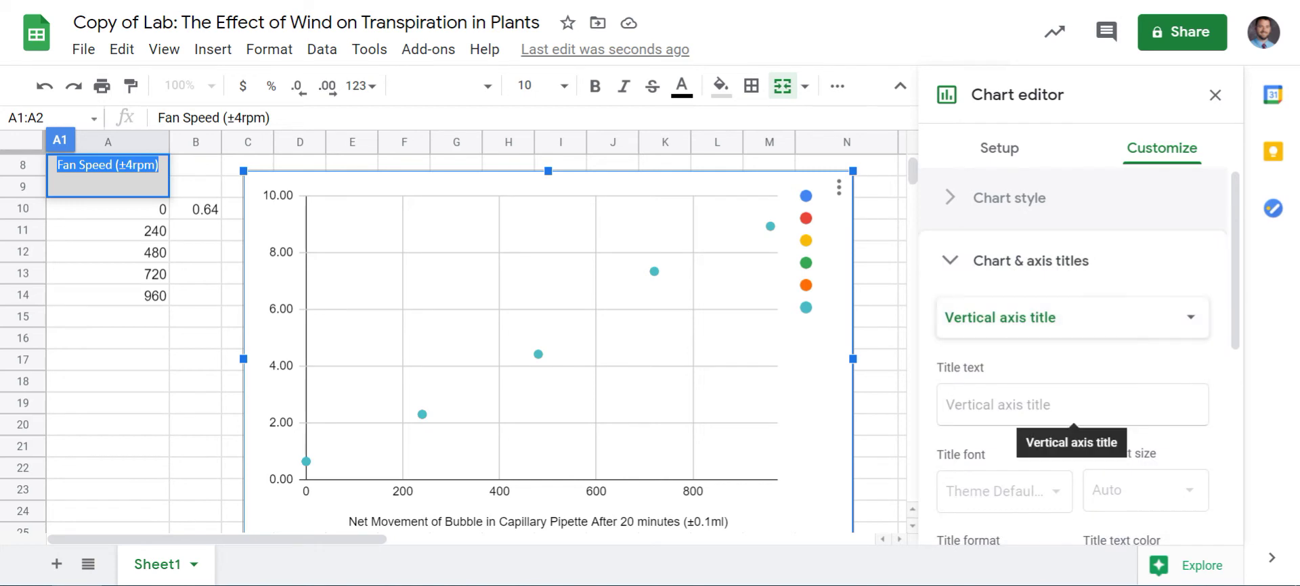
pyautogui.rightClick(1030, 405)
pyautogui.click(1090, 261)
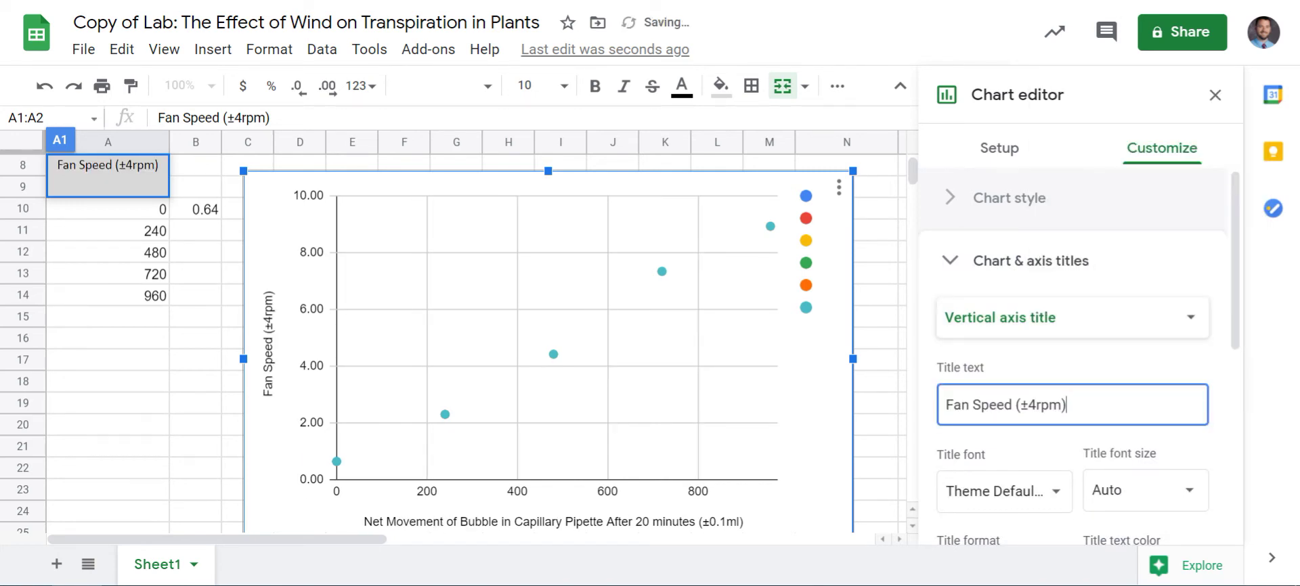
# Check the vertical axis title's font sizes, try bold formatting, turn it off, and collapse the title settings
pyautogui.scroll(-3, 1144, 322)
pyautogui.click(1144, 321)
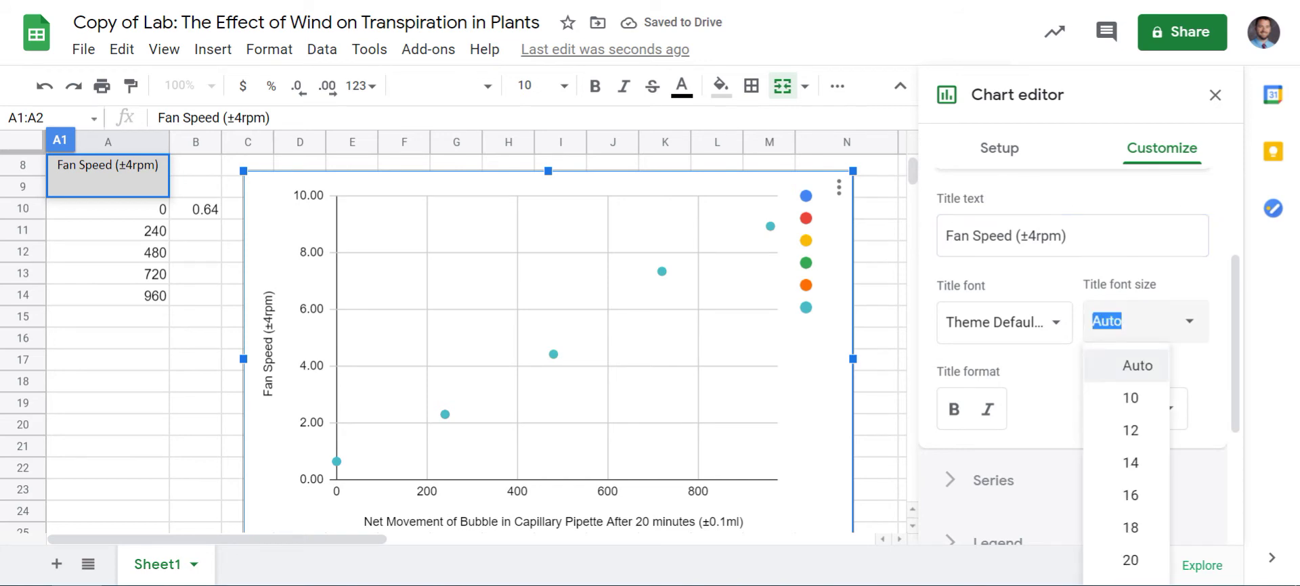
pyautogui.click(1046, 379)
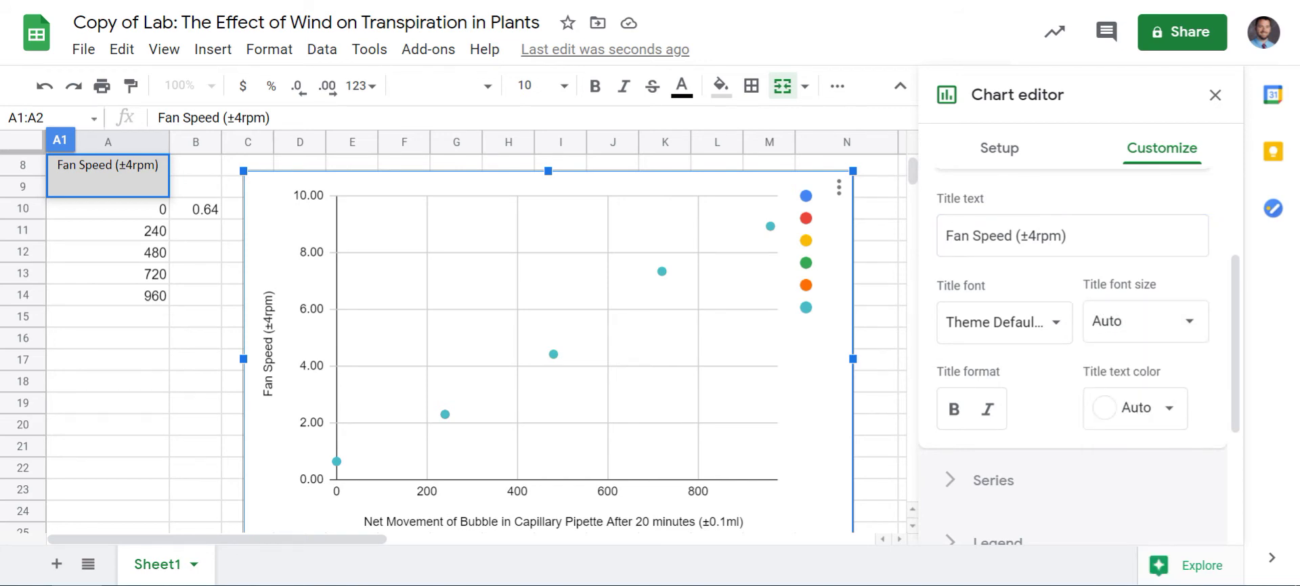
pyautogui.click(954, 408)
pyautogui.click(953, 409)
pyautogui.scroll(3, 1138, 284)
pyautogui.click(1030, 260)
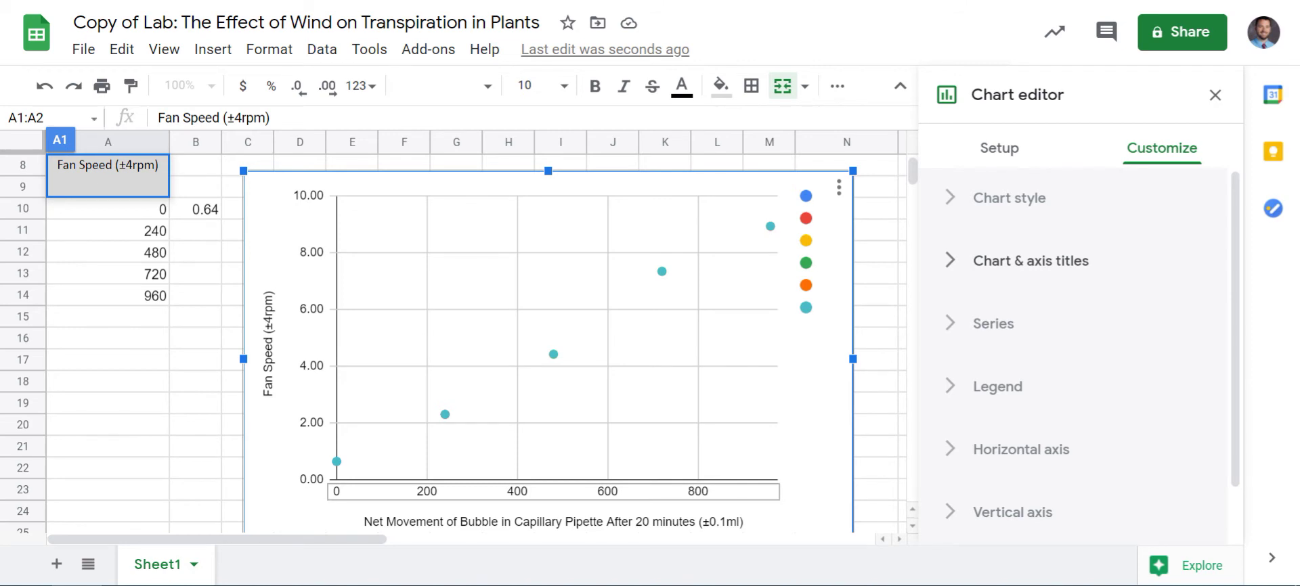
# Examine the chart's horizontal axis options, including label format, minimum and maximum, and scale factor
pyautogui.click(553, 492)
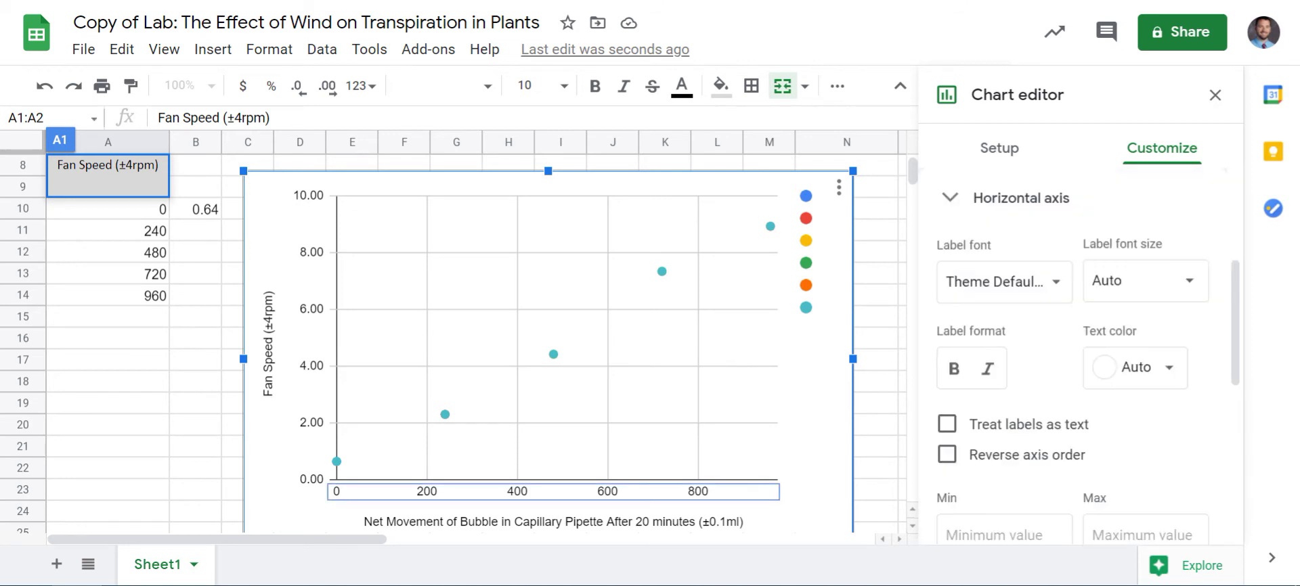
pyautogui.scroll(-5, 1002, 386)
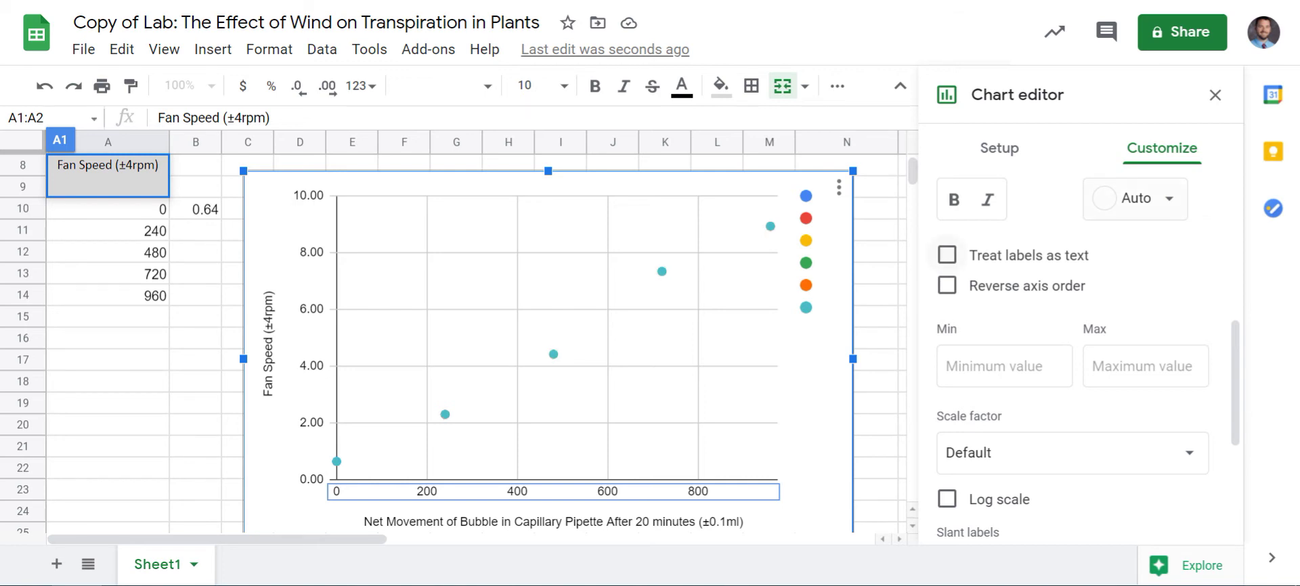
pyautogui.scroll(2, 1015, 256)
pyautogui.click(1021, 197)
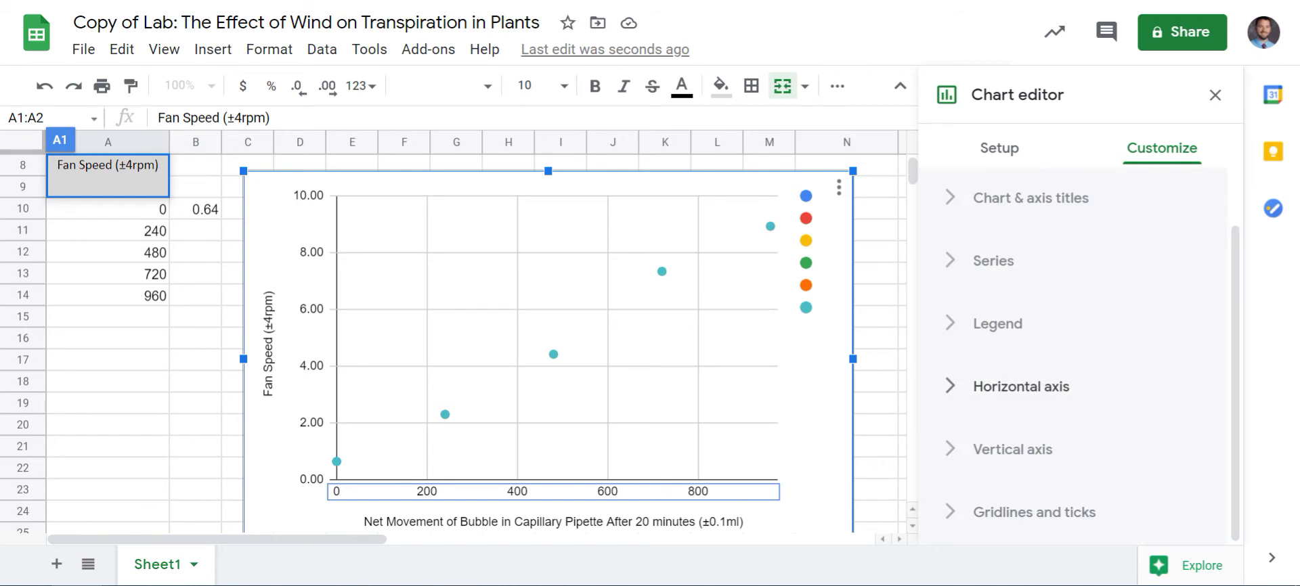
# Open the chart's series formatting options and move the chart below the data block A10:G14
pyautogui.click(993, 261)
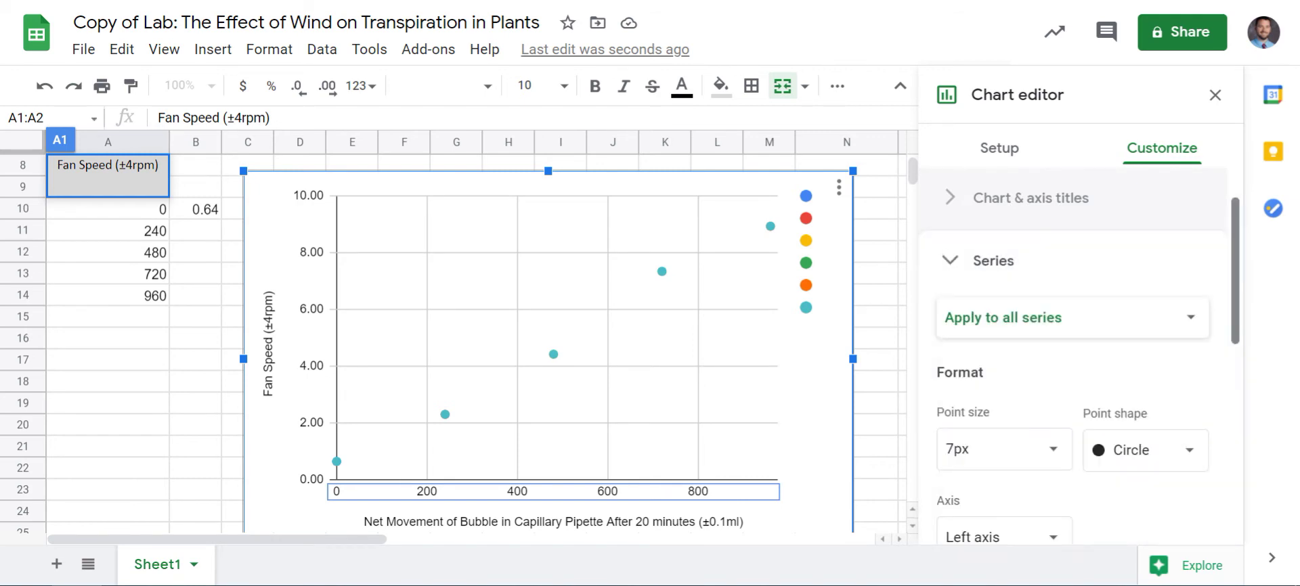
pyautogui.scroll(-2, 1080, 356)
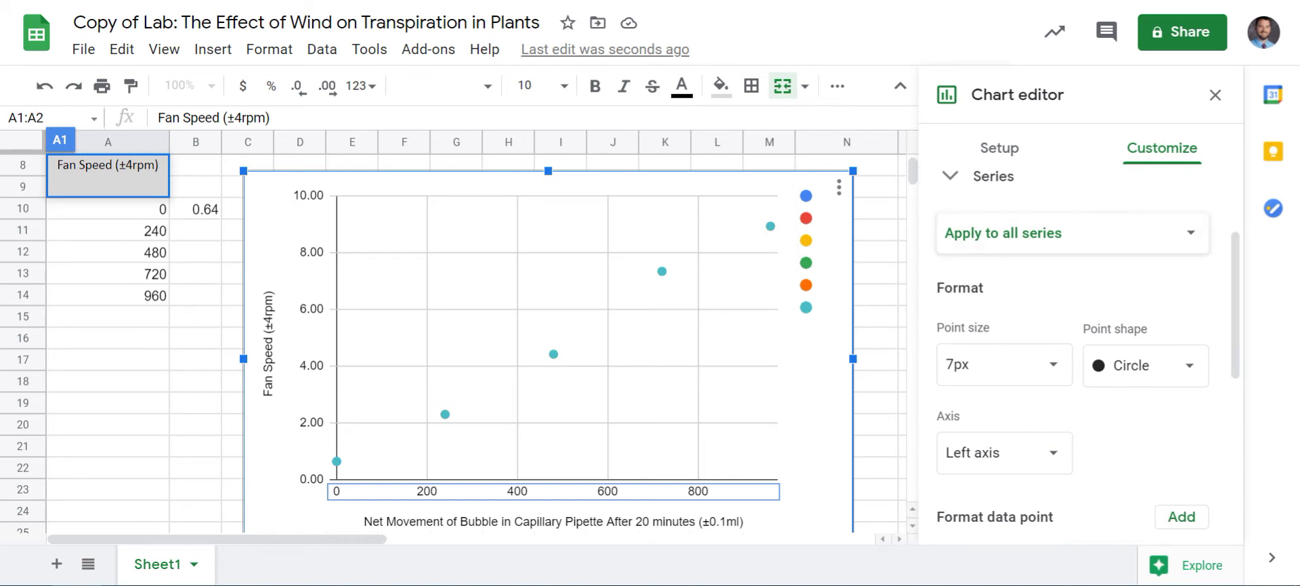
pyautogui.moveTo(514, 386); pyautogui.dragTo(481, 527)
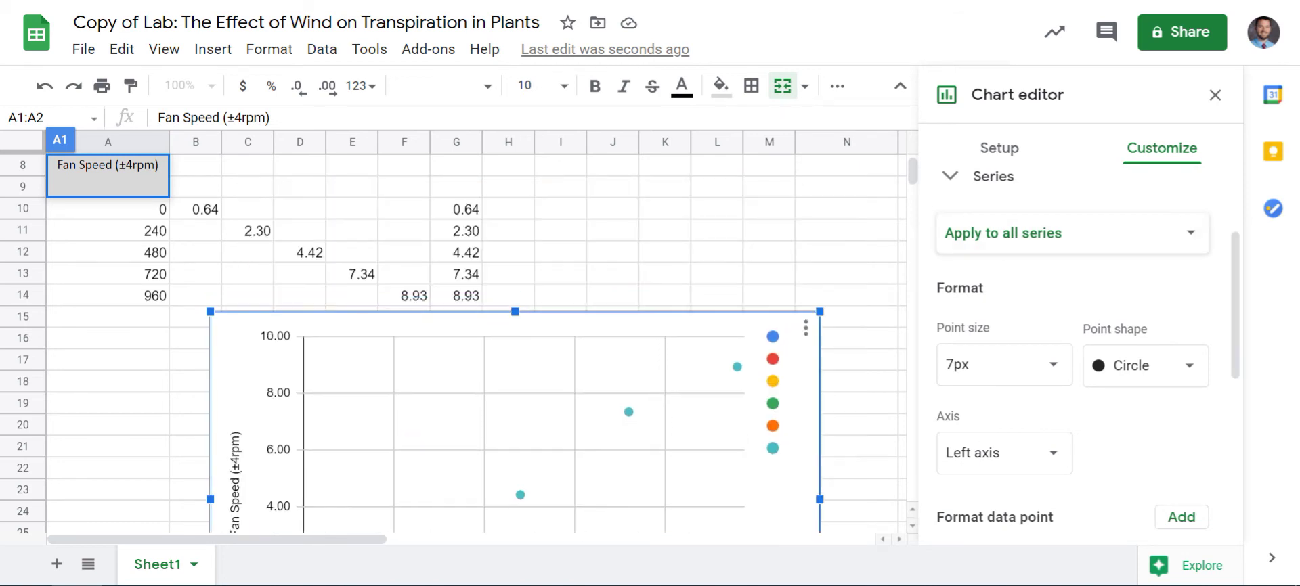
pyautogui.scroll(3, 477, 344)
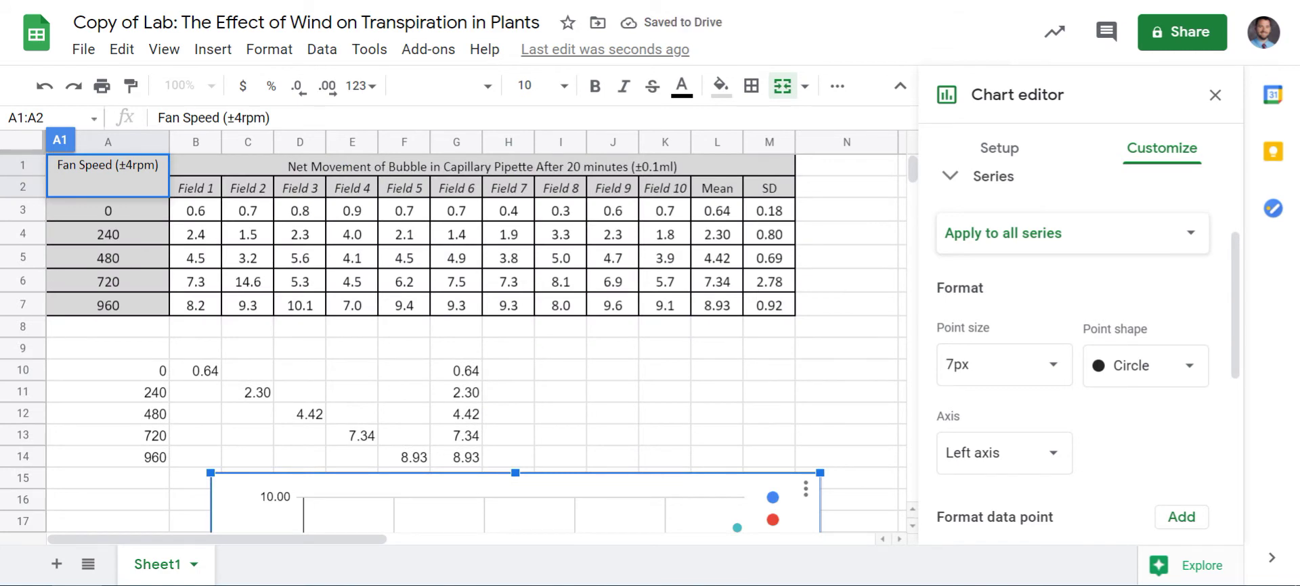
# Enable error bars for Data series 1 and set their type to Constant
pyautogui.click(1043, 234)
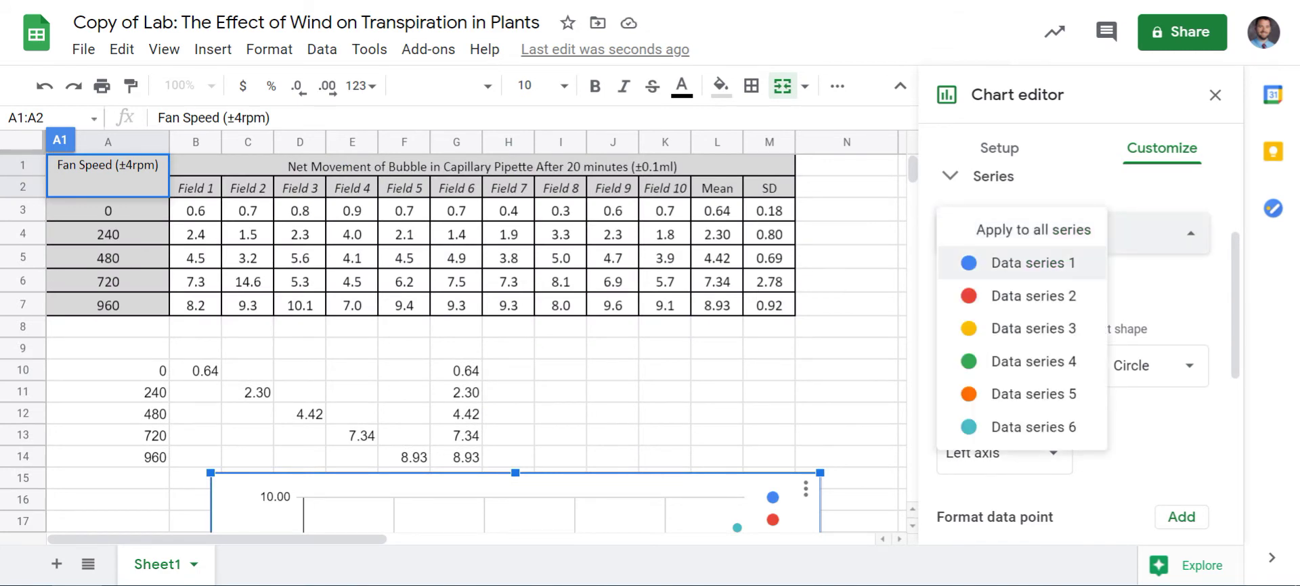
pyautogui.click(1032, 263)
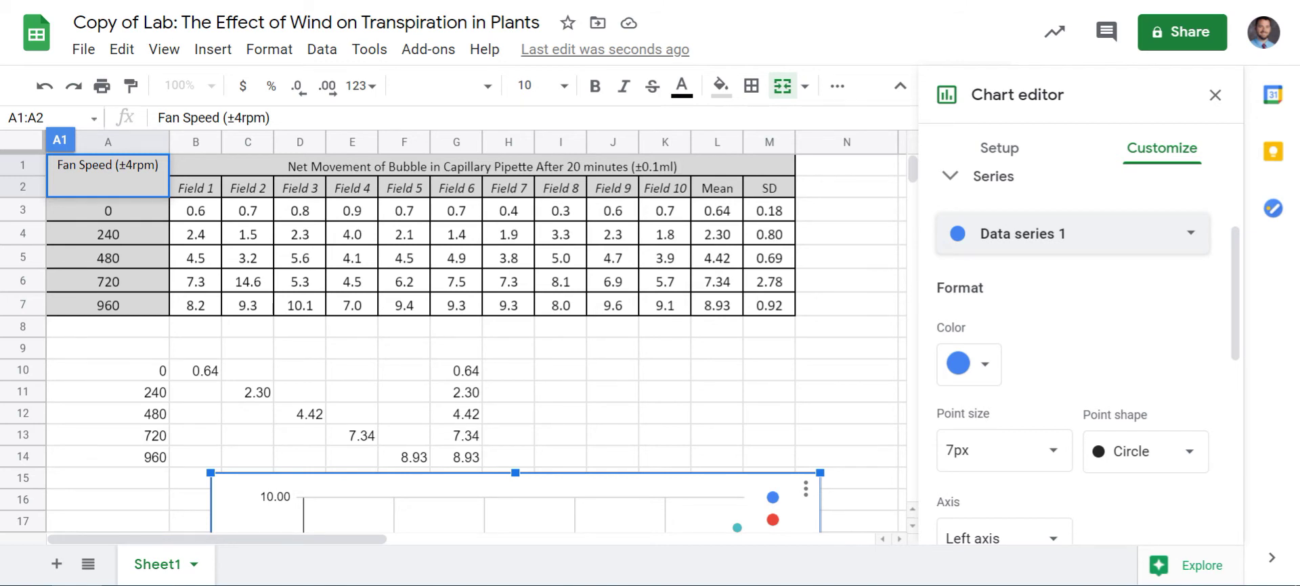
pyautogui.scroll(-4, 1080, 359)
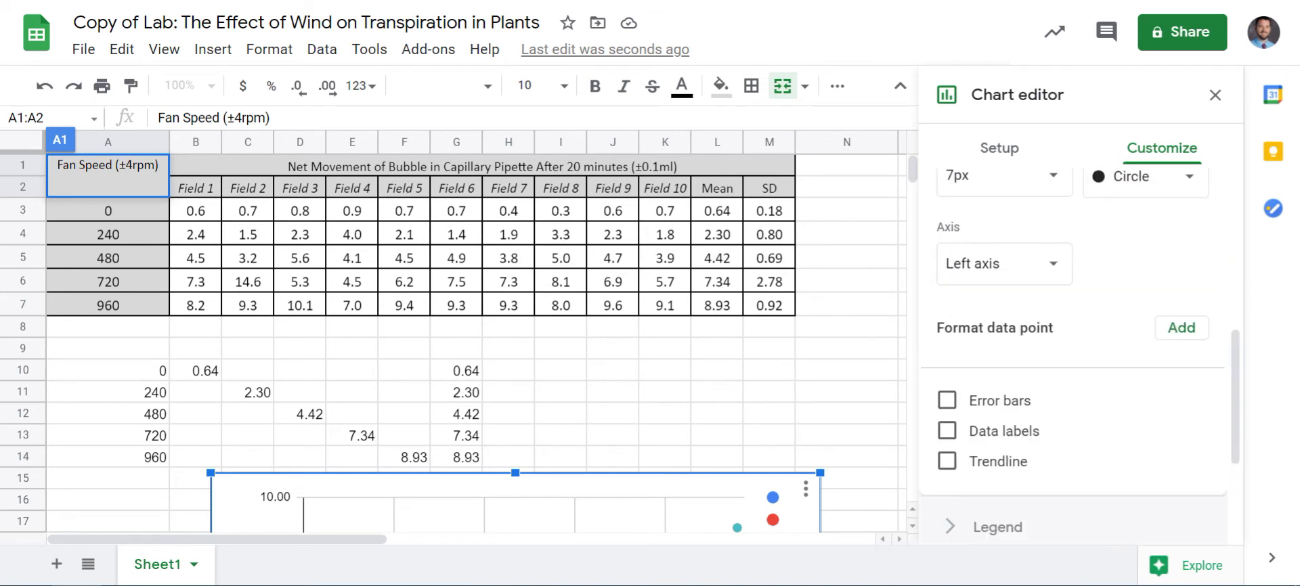
pyautogui.click(946, 400)
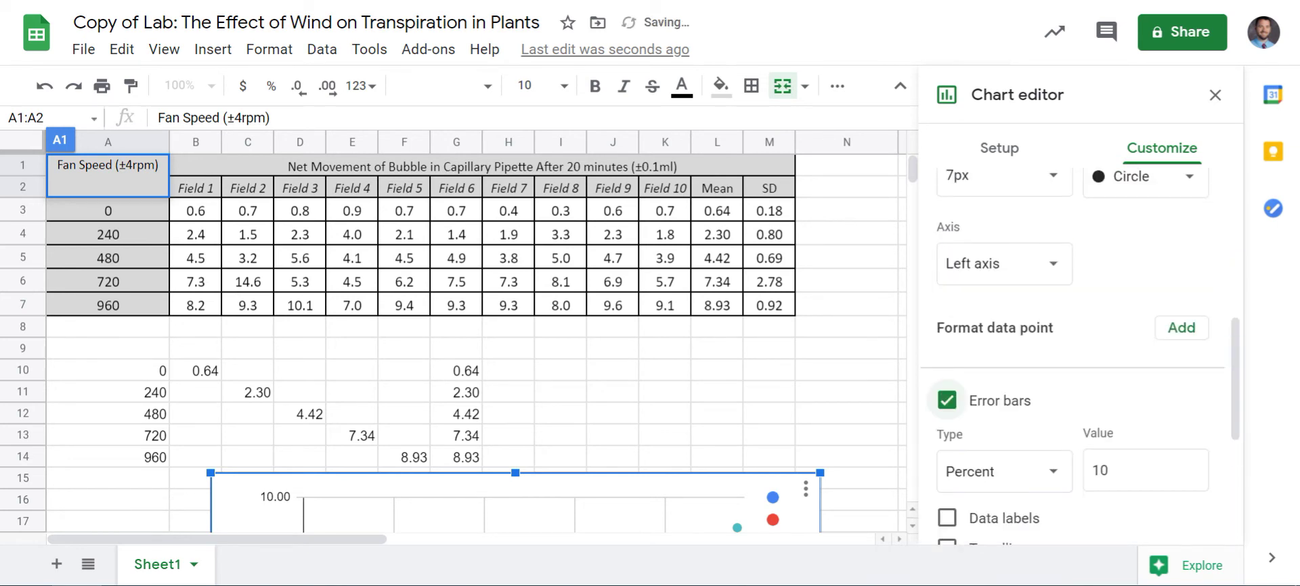
pyautogui.scroll(-3, 1080, 406)
pyautogui.click(995, 298)
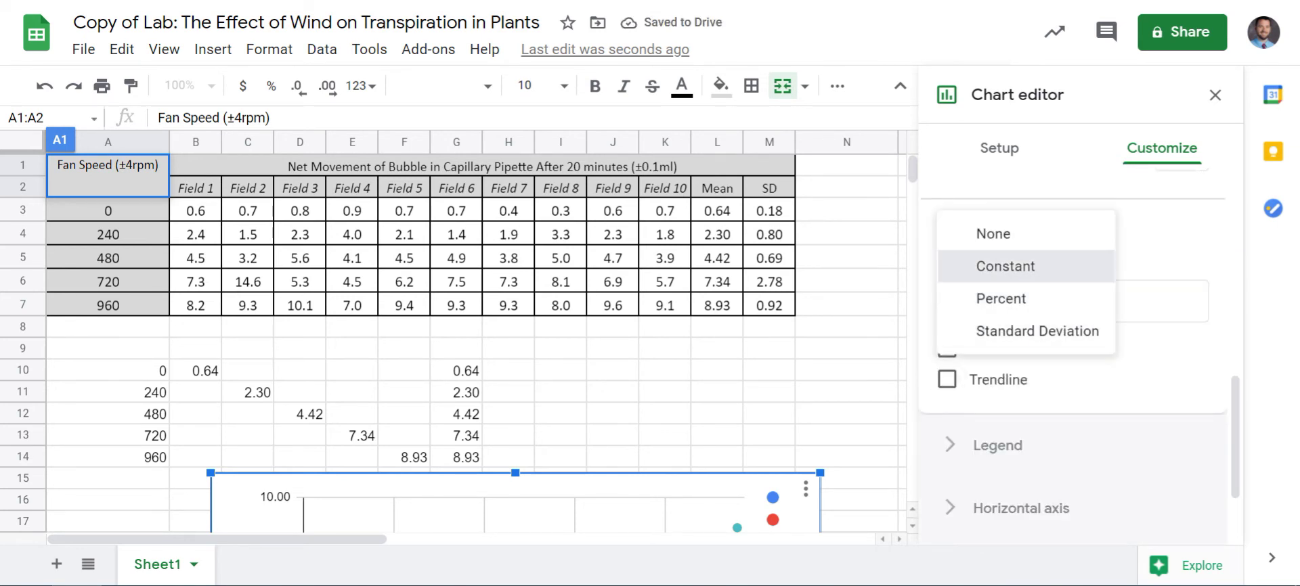
pyautogui.click(1005, 266)
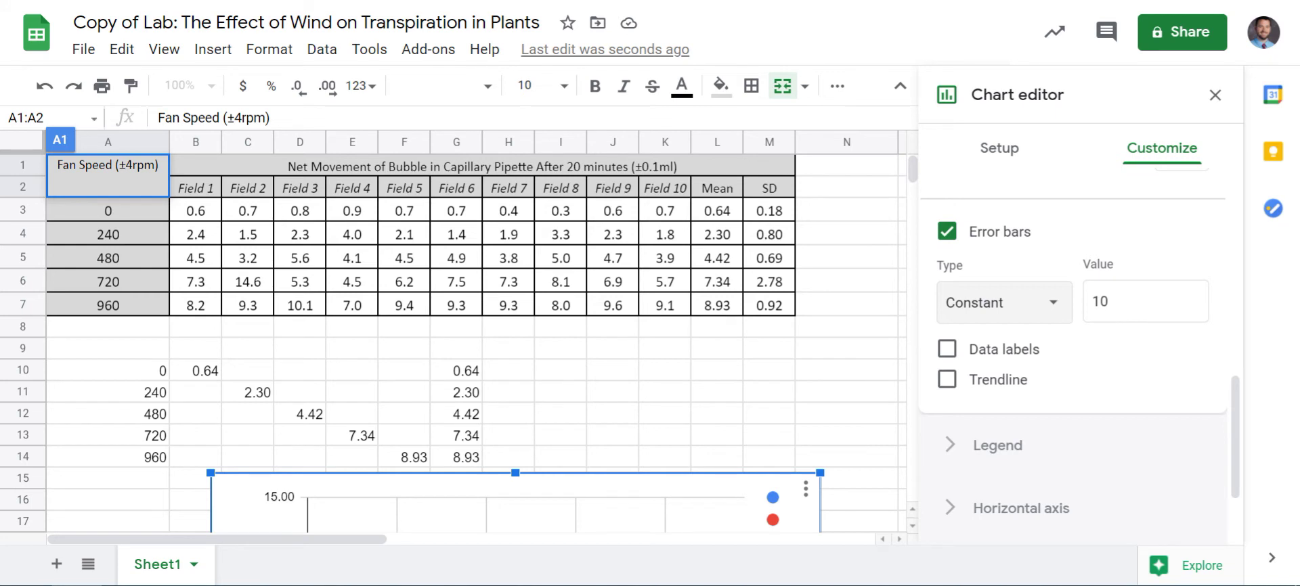
# Set the Data series 1 error bar value to 0.18, then check the chart and return it below the data
pyautogui.click(1004, 303)
pyautogui.click(1005, 300)
pyautogui.moveTo(1123, 302); pyautogui.dragTo(1060, 303)
pyautogui.write('0.18')
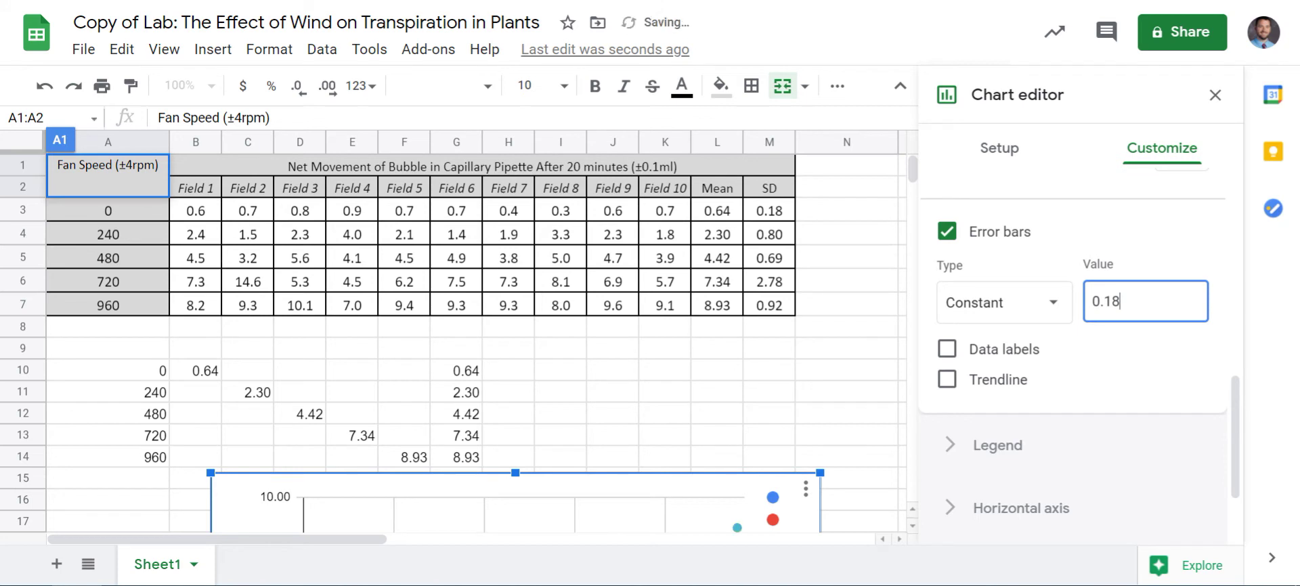
pyautogui.press('Return')
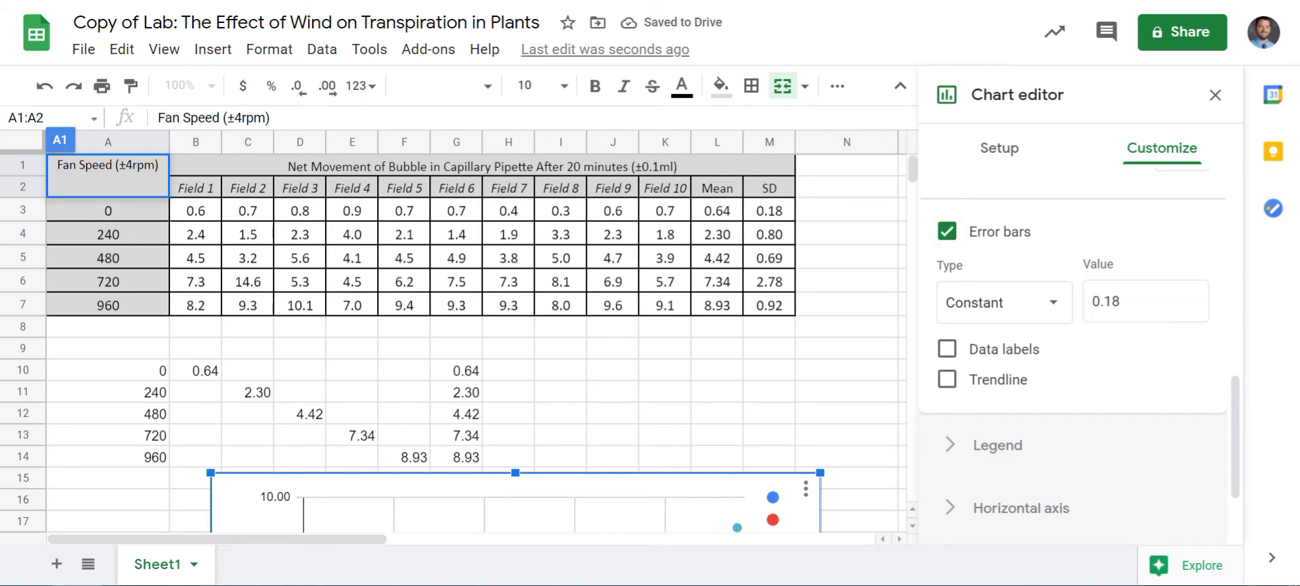
pyautogui.moveTo(514, 498); pyautogui.dragTo(569, 214)
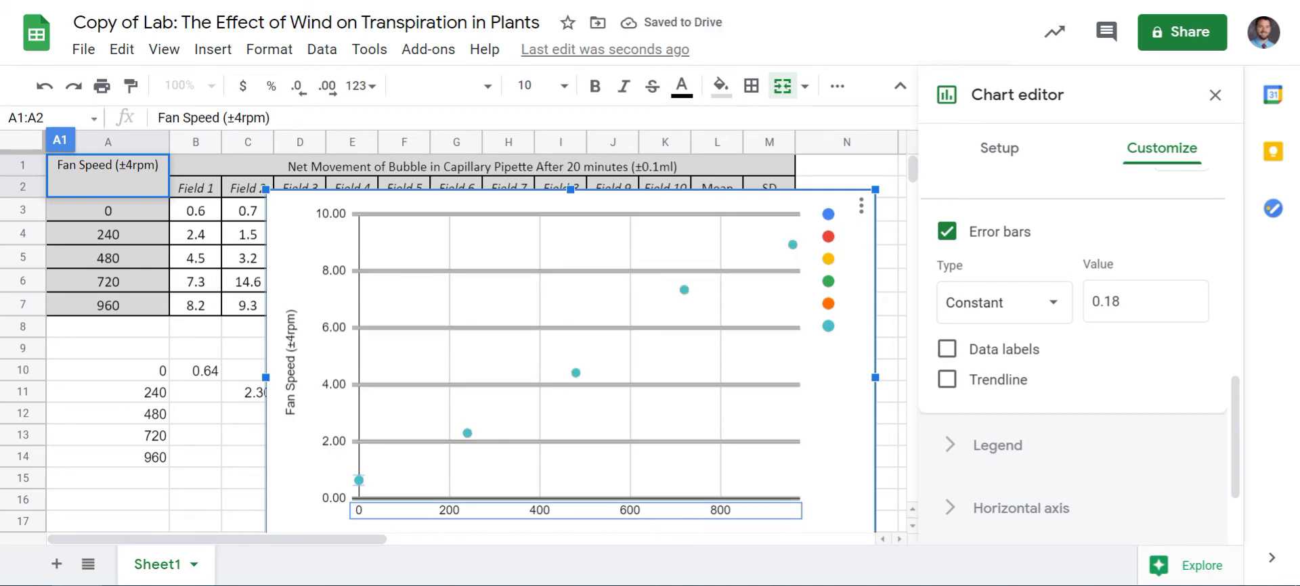
pyautogui.moveTo(569, 230); pyautogui.dragTo(521, 502)
# Add error bars to Data series 2 with the Constant type and a value of 0.8
pyautogui.scroll(6, 1073, 338)
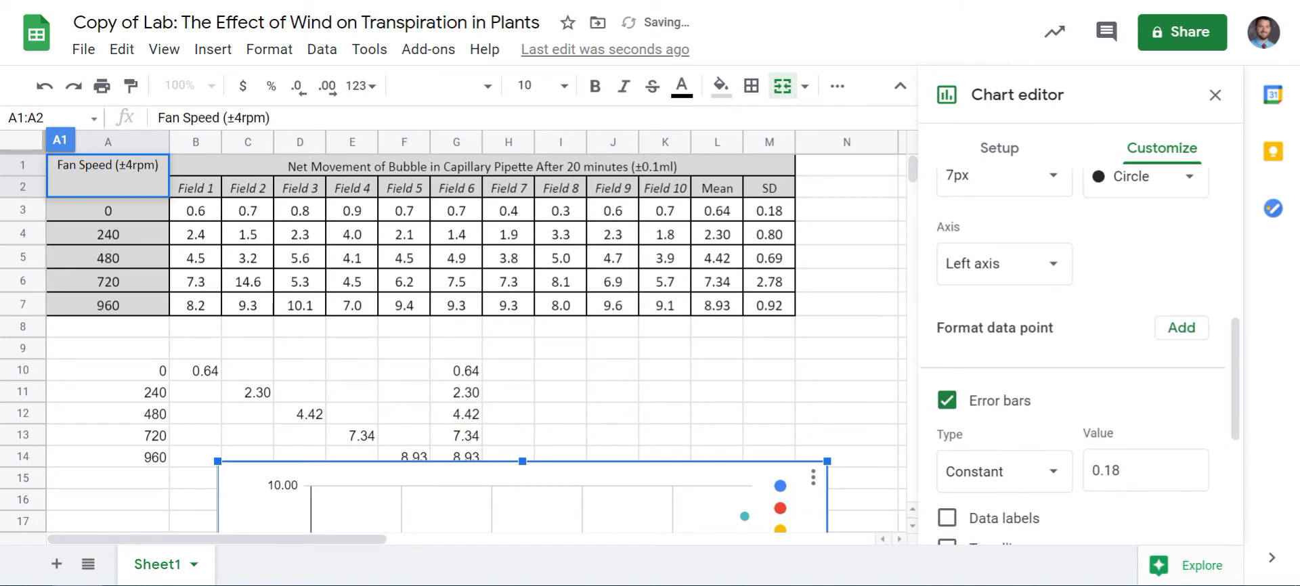
pyautogui.click(1056, 290)
pyautogui.click(1036, 326)
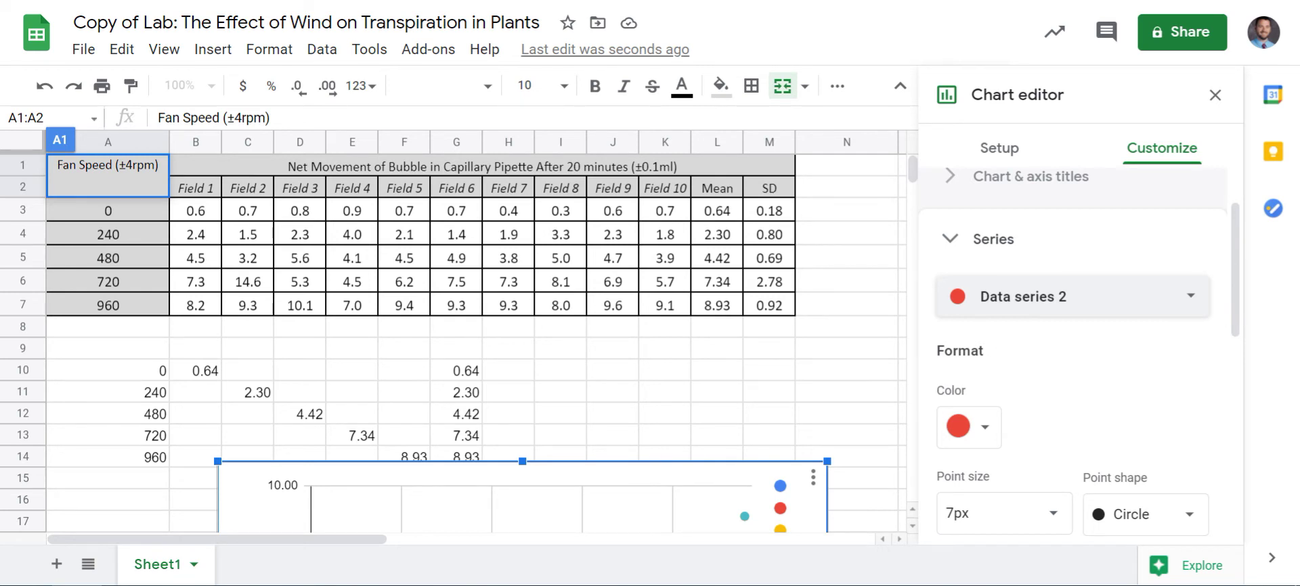
pyautogui.scroll(-5, 1077, 338)
pyautogui.click(946, 400)
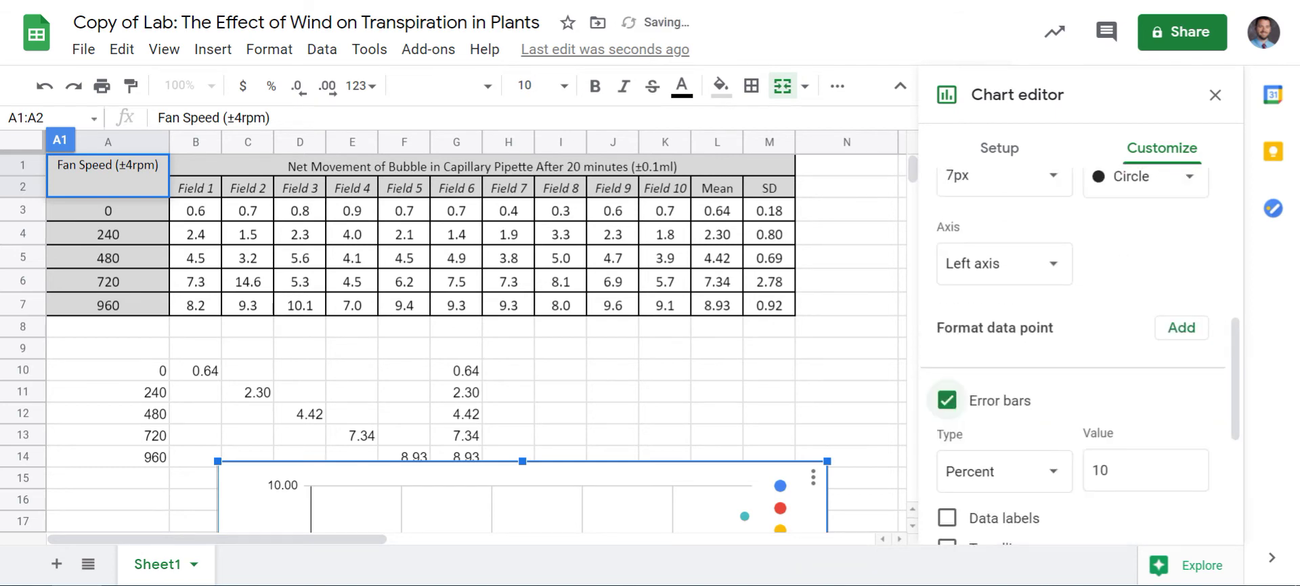
pyautogui.click(1004, 472)
pyautogui.click(968, 432)
pyautogui.doubleClick(1100, 470)
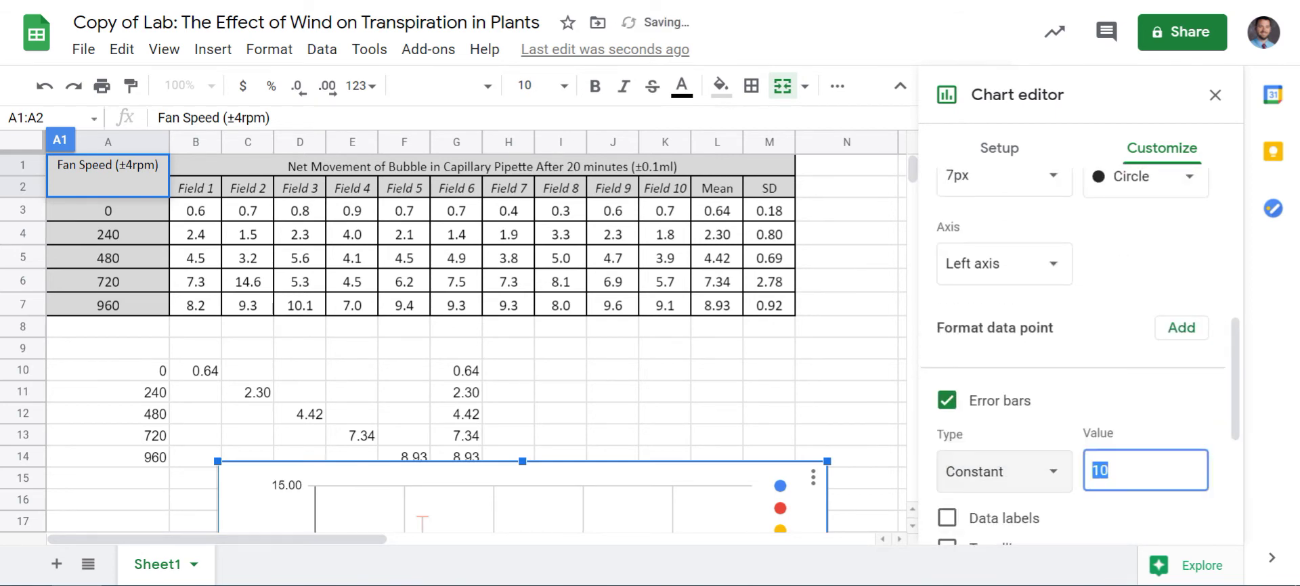
pyautogui.write('0.0')
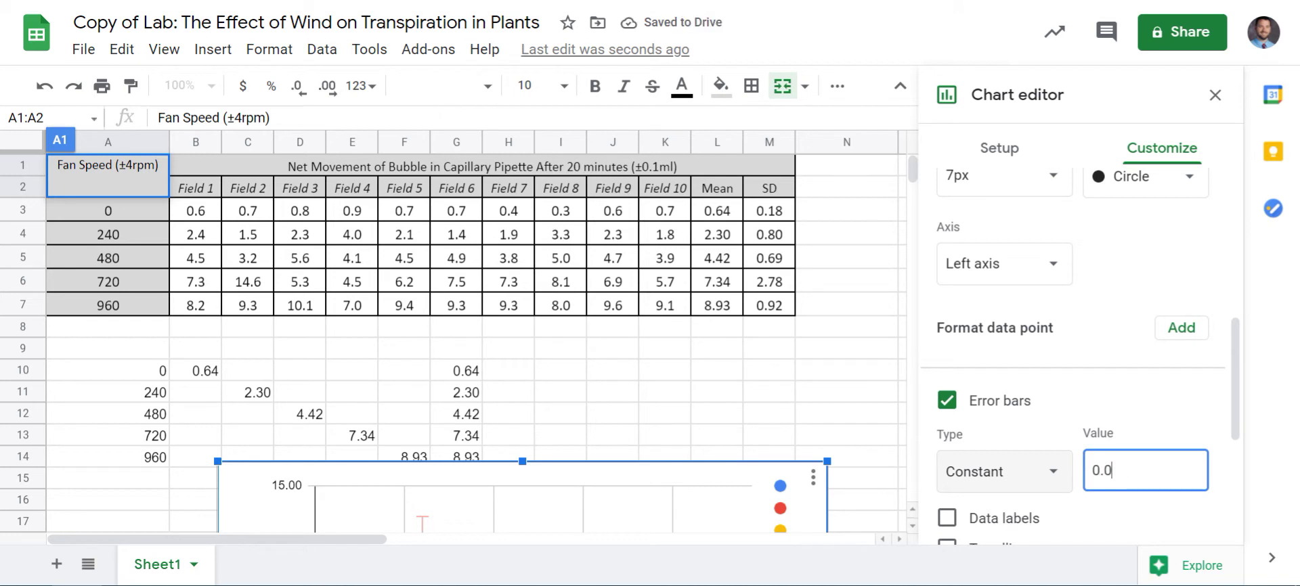
pyautogui.press('BackSpace')
pyautogui.write('8')
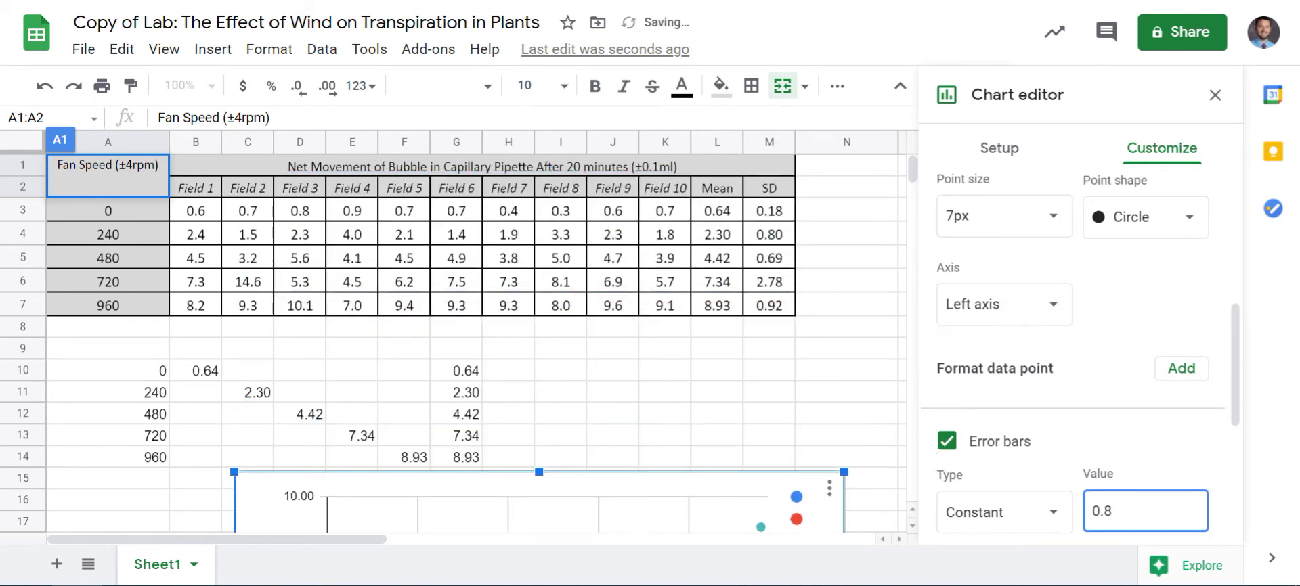
# Add error bars to Data series 3 with the Constant type and a value of 0.69
pyautogui.scroll(3, 1073, 325)
pyautogui.click(1072, 296)
pyautogui.click(1029, 326)
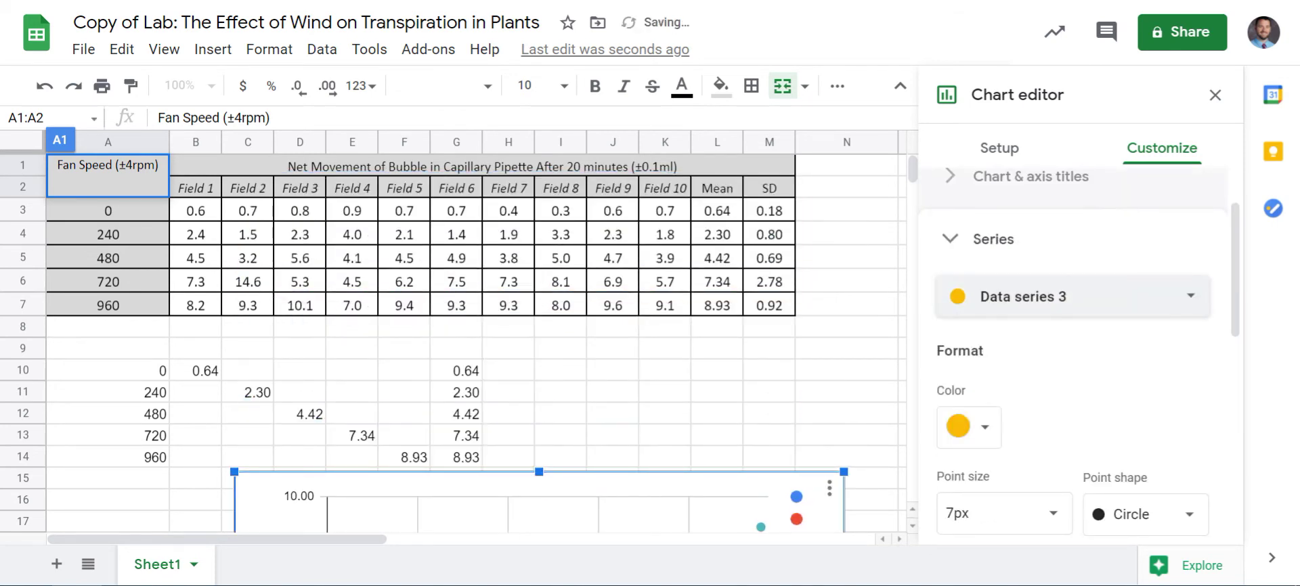
pyautogui.scroll(-8, 1072, 338)
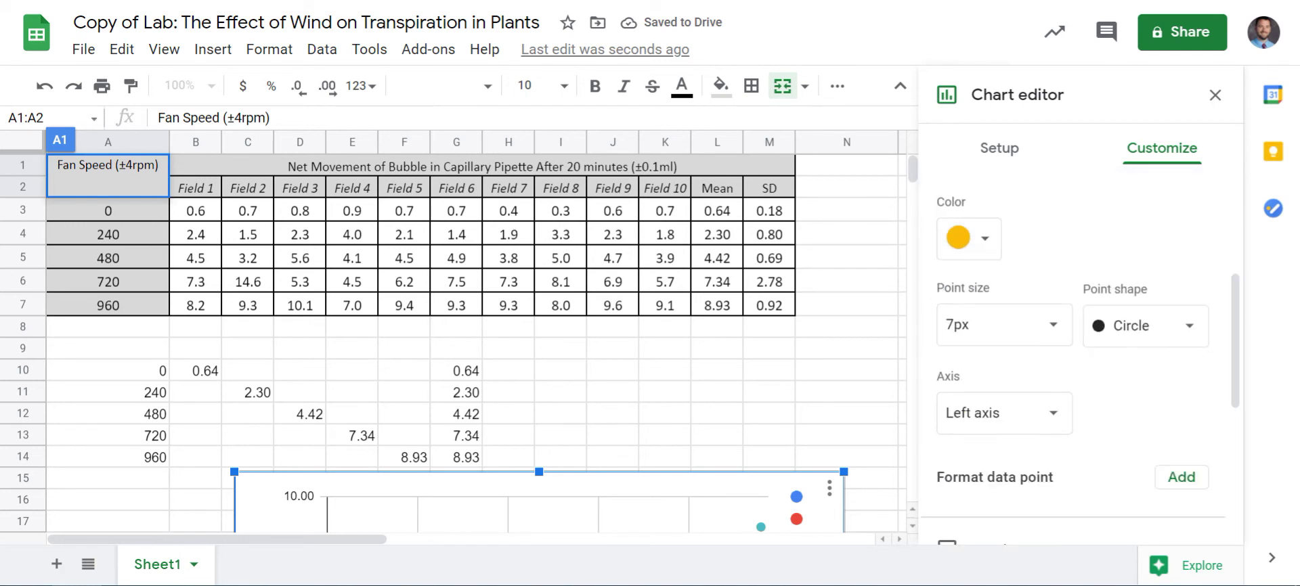
pyautogui.scroll(3, 1073, 339)
pyautogui.click(947, 400)
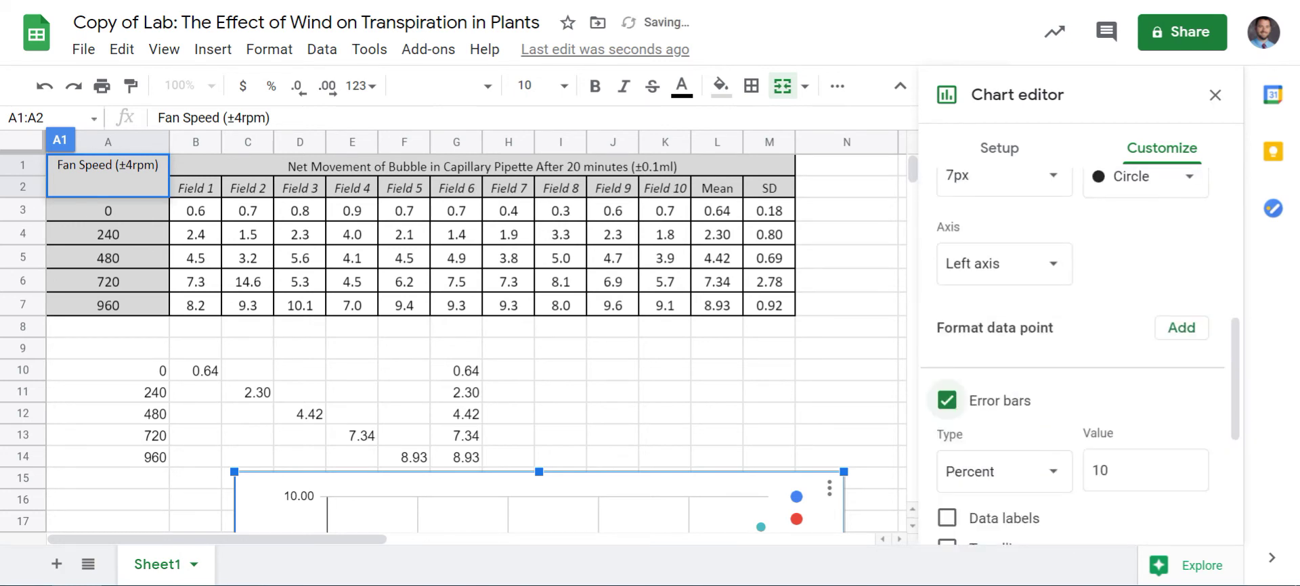
pyautogui.click(1004, 471)
pyautogui.click(998, 435)
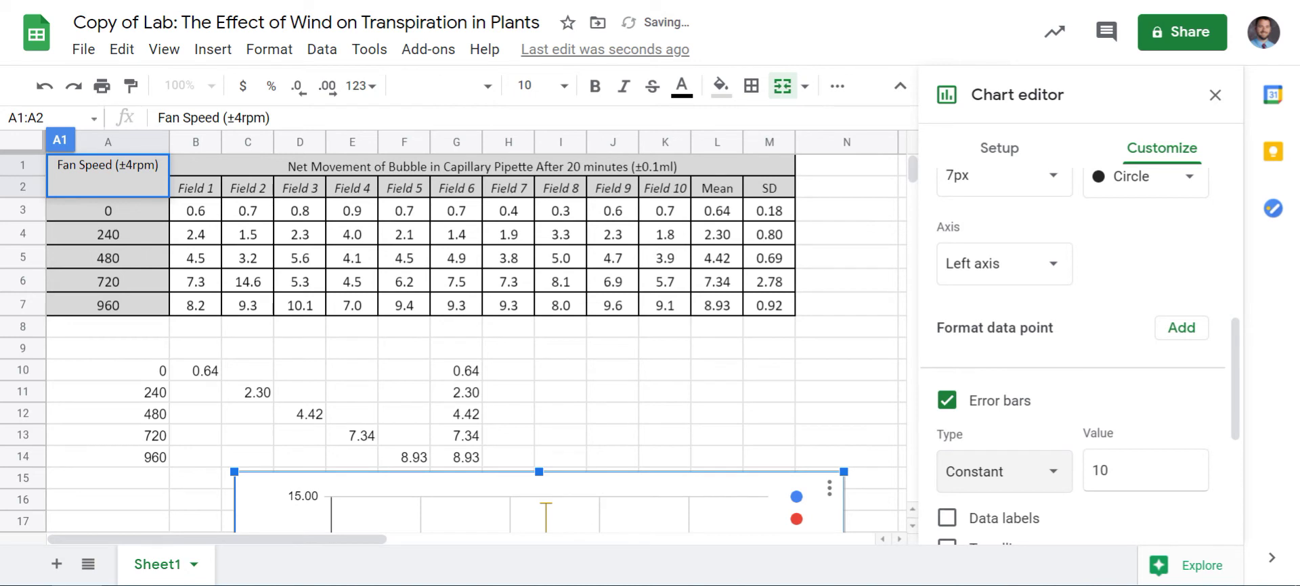
pyautogui.press('Tab')
pyautogui.write('0.69')
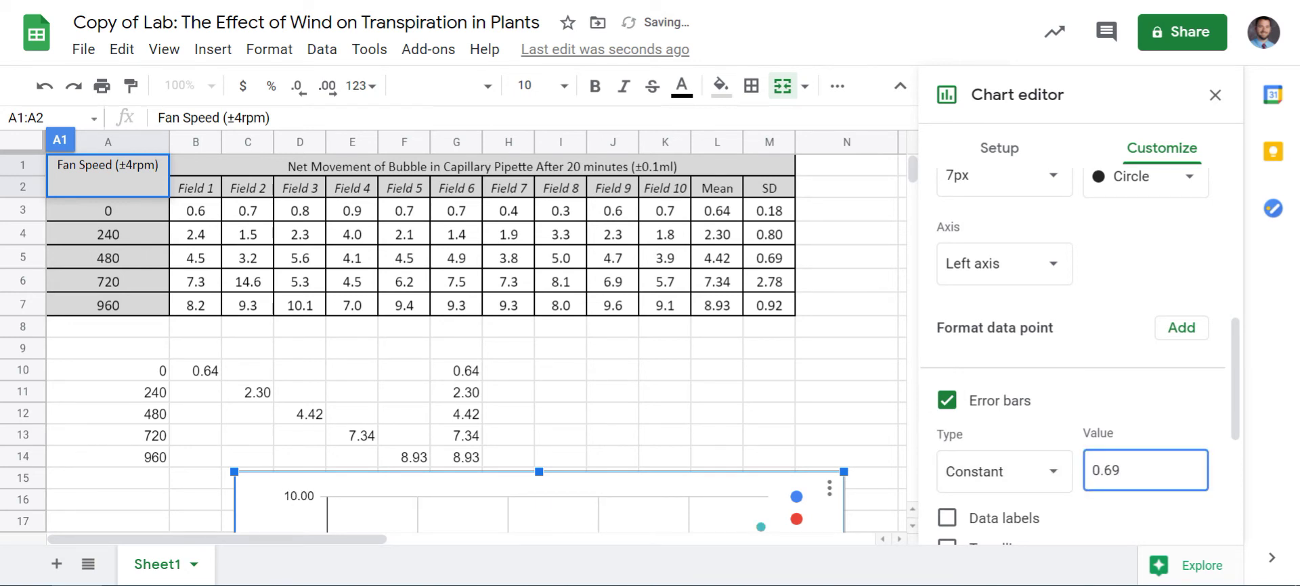
# Add error bars to Data series 4 with the Constant type and a value of 2.78
pyautogui.scroll(5, 1076, 352)
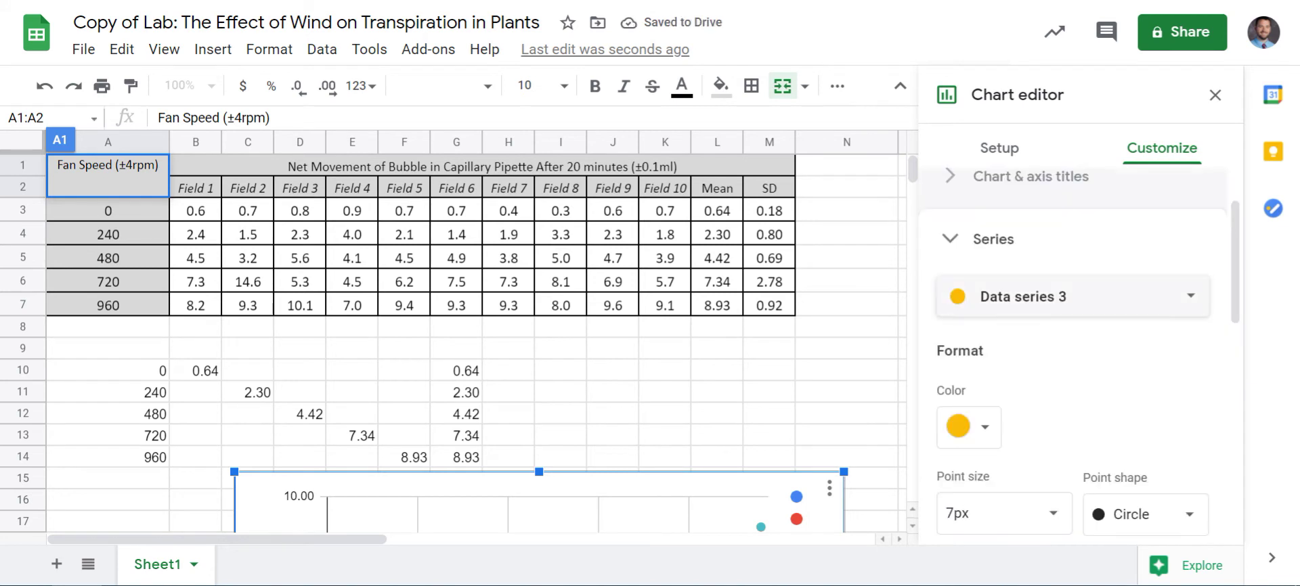
pyautogui.press('Down')
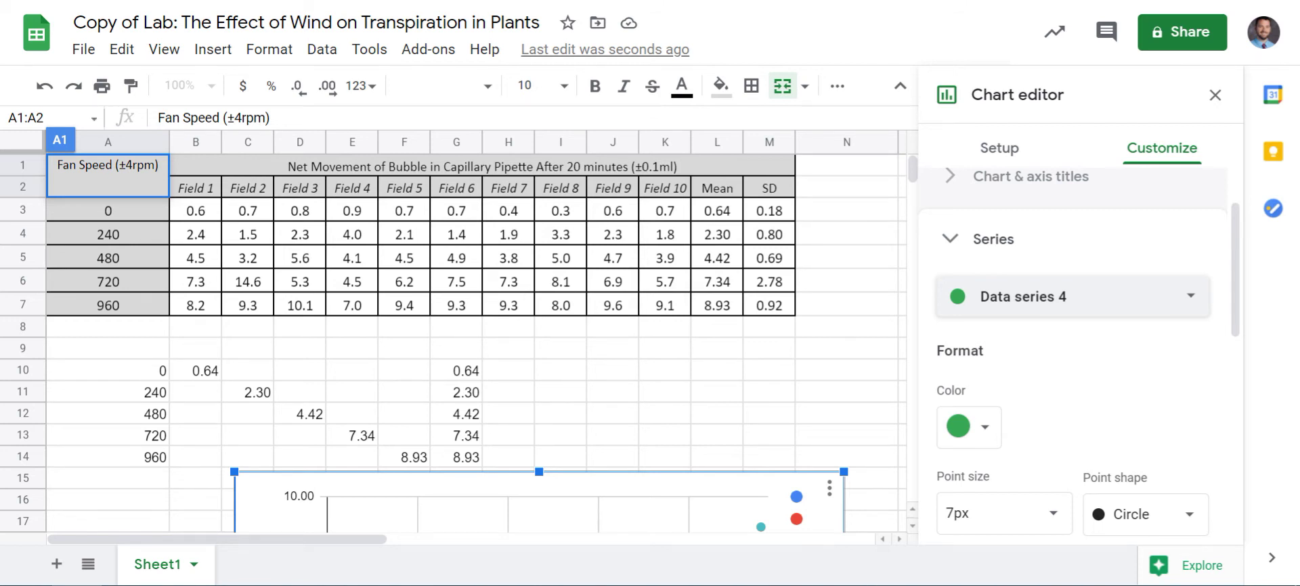
pyautogui.scroll(-3, 1076, 352)
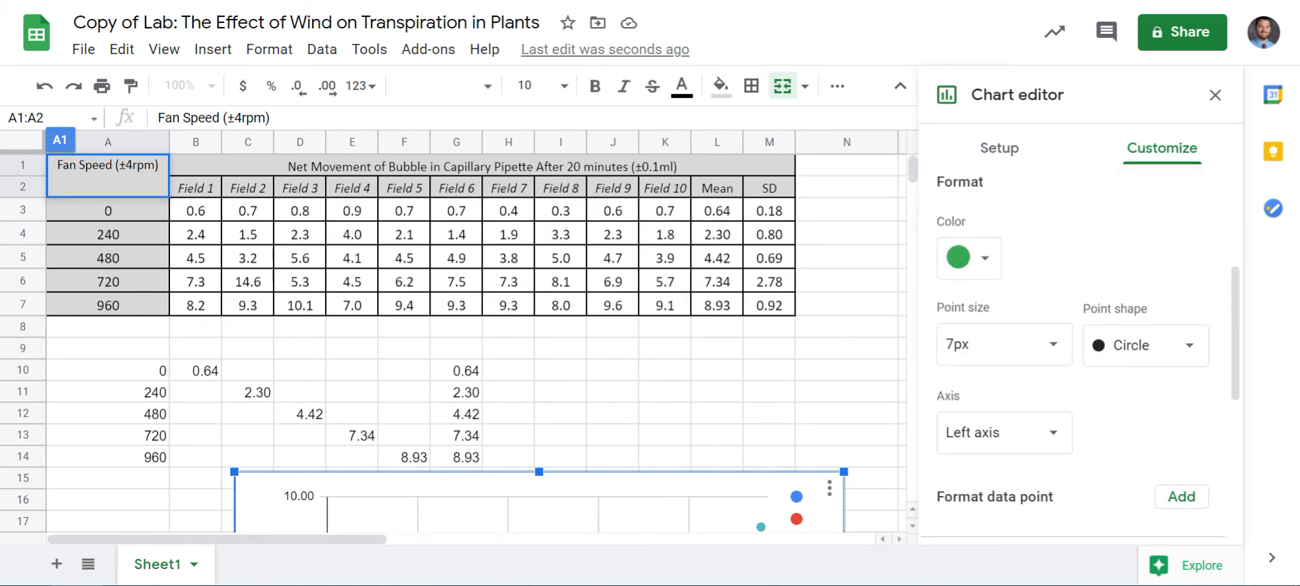
pyautogui.scroll(-3, 946, 400)
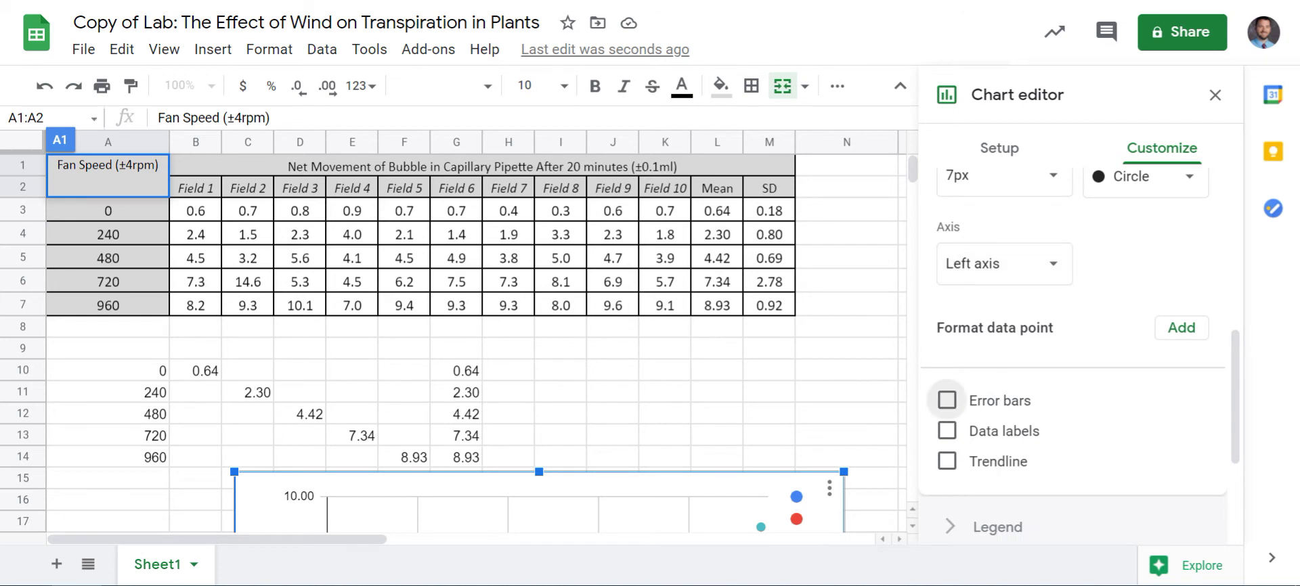
pyautogui.click(946, 400)
pyautogui.scroll(-3, 946, 400)
pyautogui.click(1002, 298)
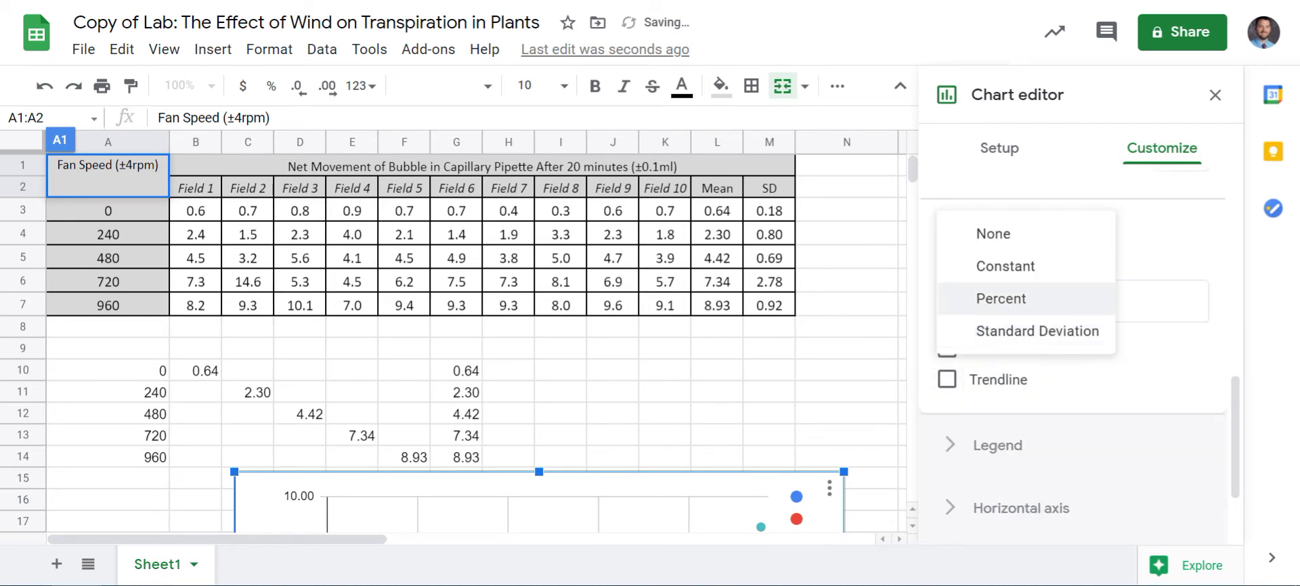
pyautogui.click(982, 264)
pyautogui.write('2.78')
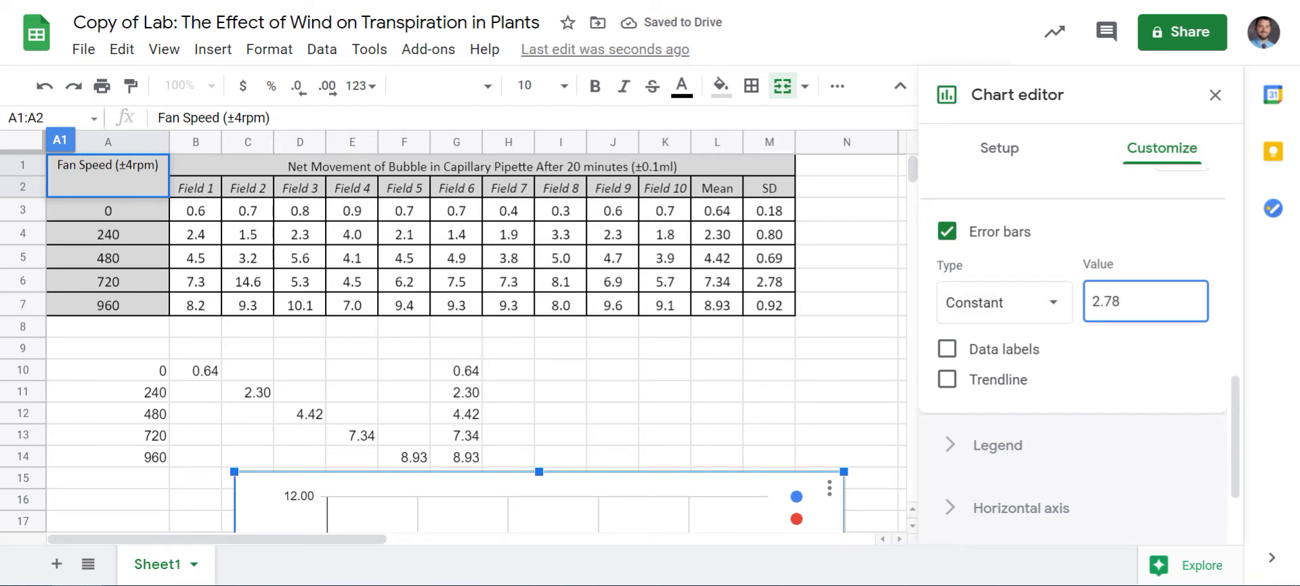
pyautogui.moveTo(541, 485)
pyautogui.mouseDown()
pyautogui.moveTo(538, 190)
pyautogui.moveTo(533, 465)
pyautogui.mouseUp()
# Add error bars to Data series 5 with the Constant type and a value of 0.92
pyautogui.scroll(2, 1076, 366)
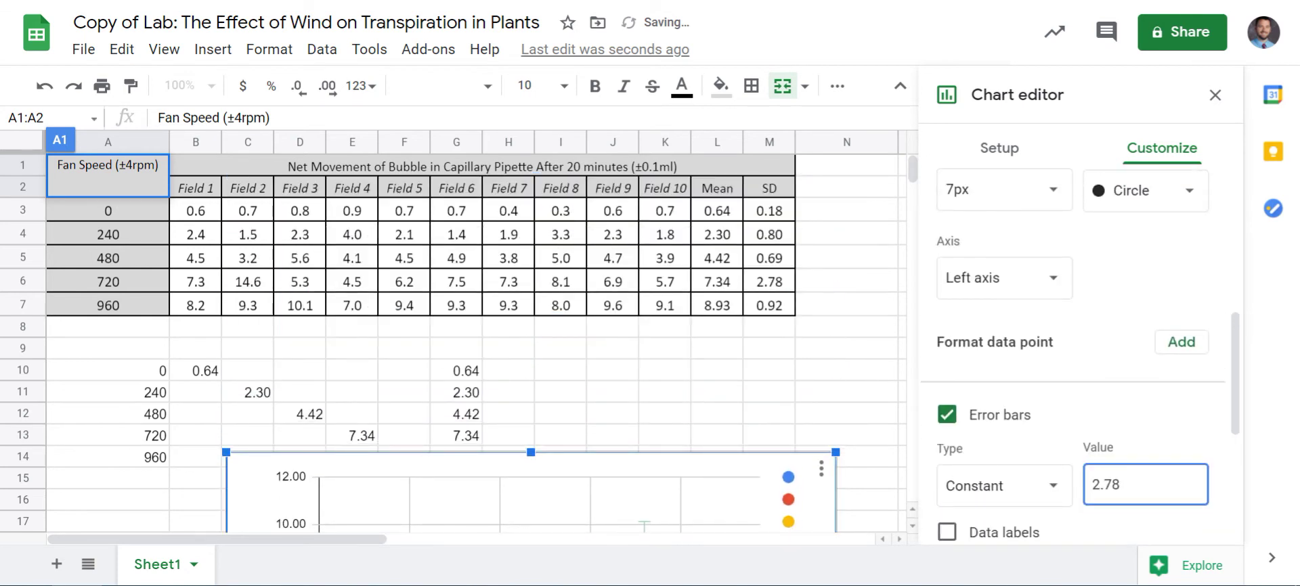
pyautogui.scroll(3, 1077, 339)
pyautogui.click(1070, 293)
pyautogui.click(1029, 326)
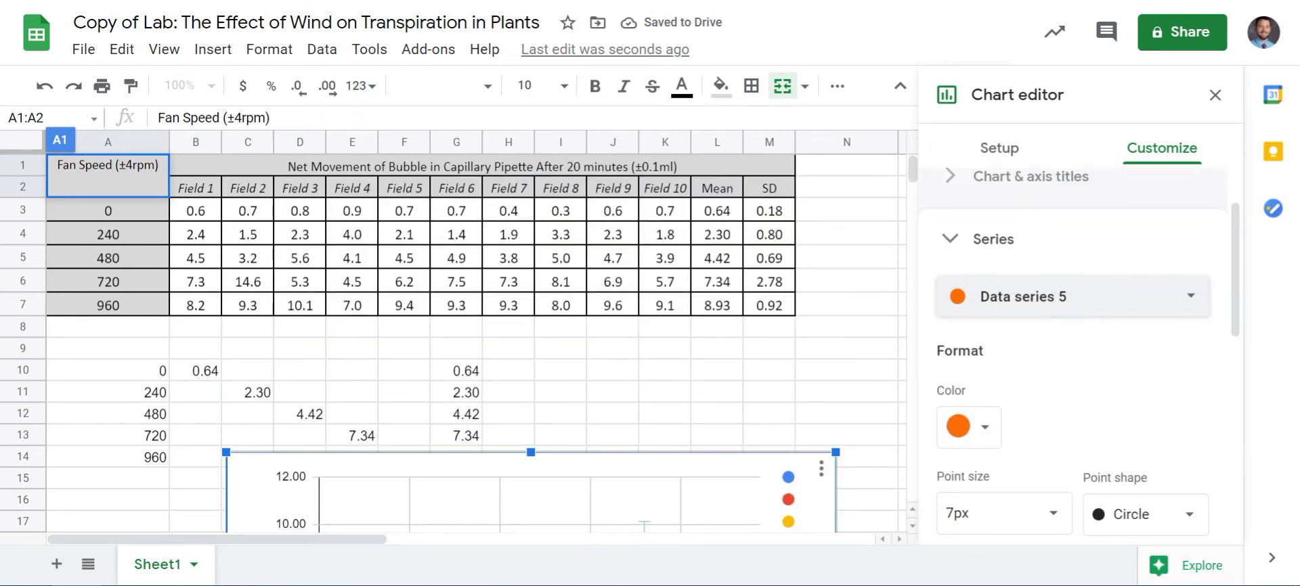
pyautogui.moveTo(535, 492); pyautogui.dragTo(552, 522)
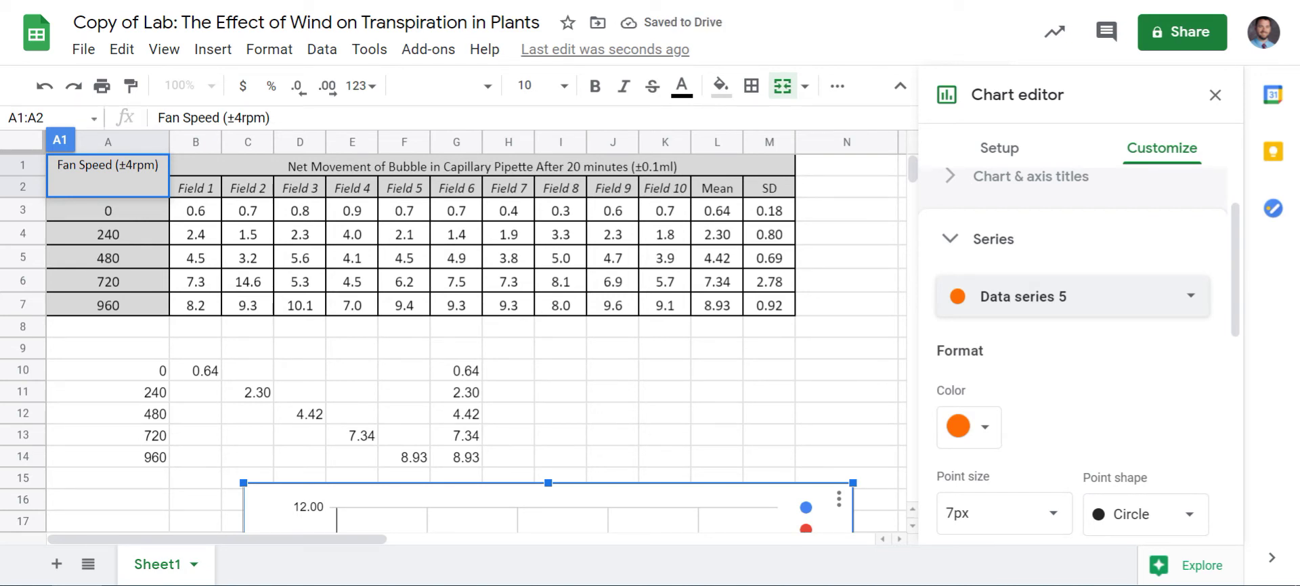
pyautogui.scroll(-5, 1077, 359)
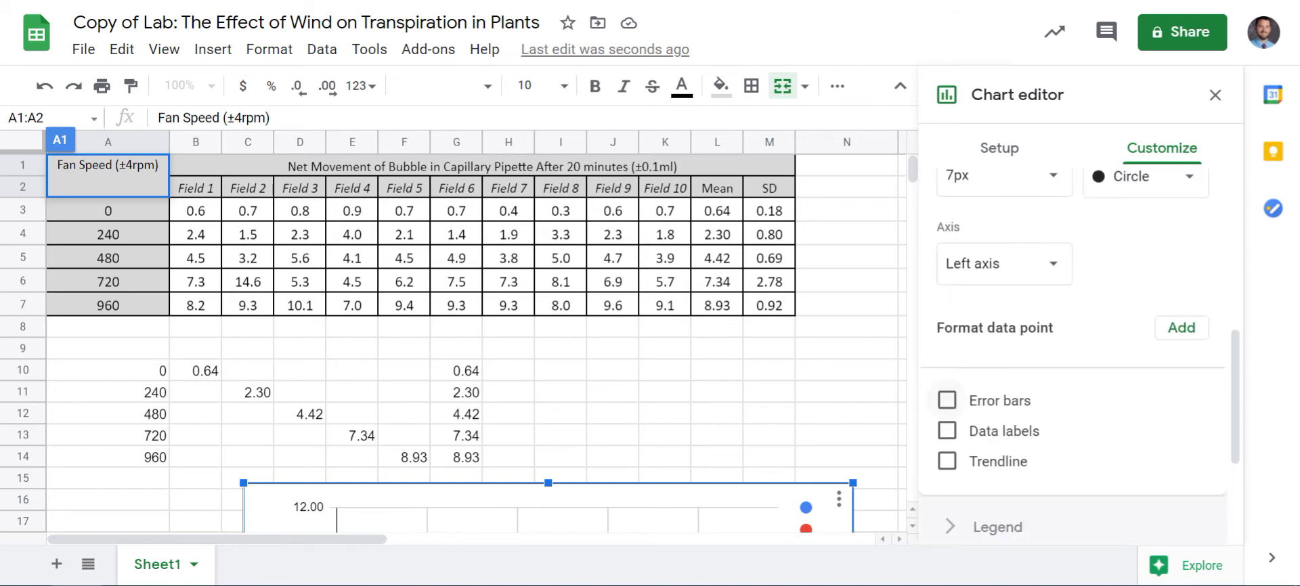
pyautogui.click(947, 400)
pyautogui.click(995, 471)
pyautogui.click(975, 429)
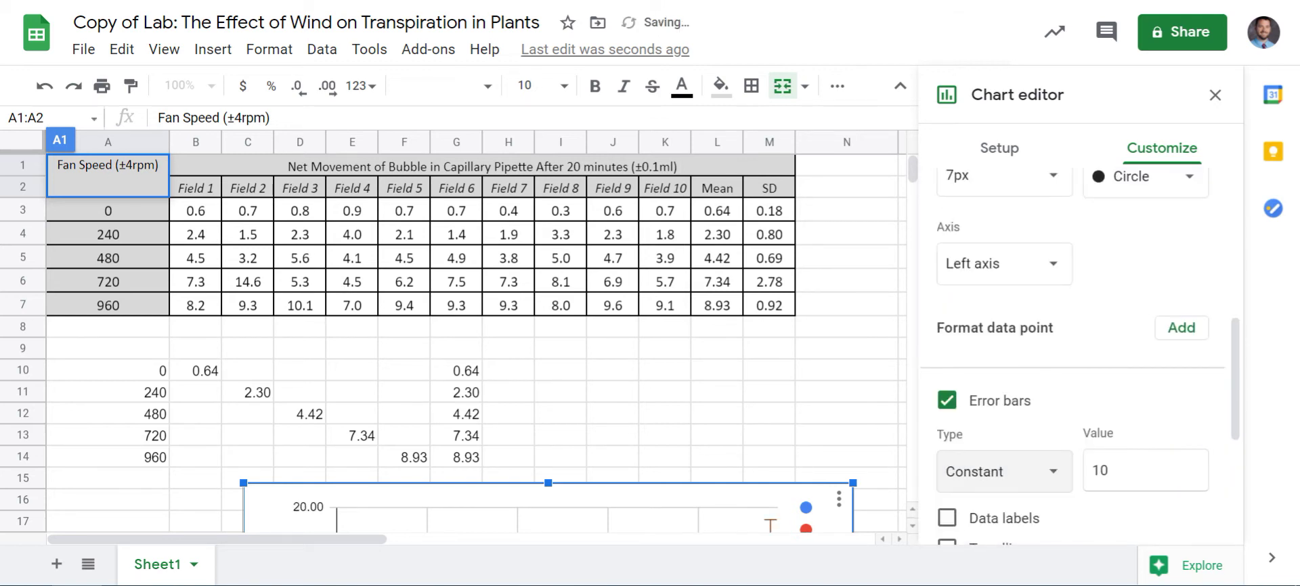
pyautogui.press('Tab')
pyautogui.write('.92')
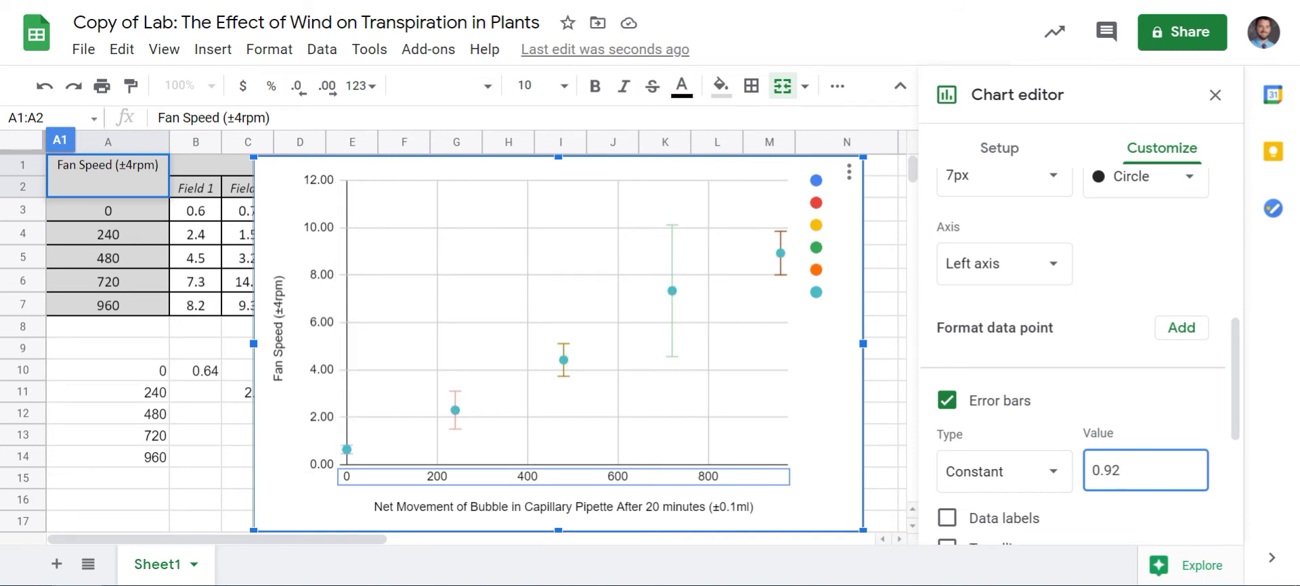
# Move the chart down to row 15 so it sits below the data in rows 10 to 14
pyautogui.moveTo(575, 224); pyautogui.dragTo(592, 487)
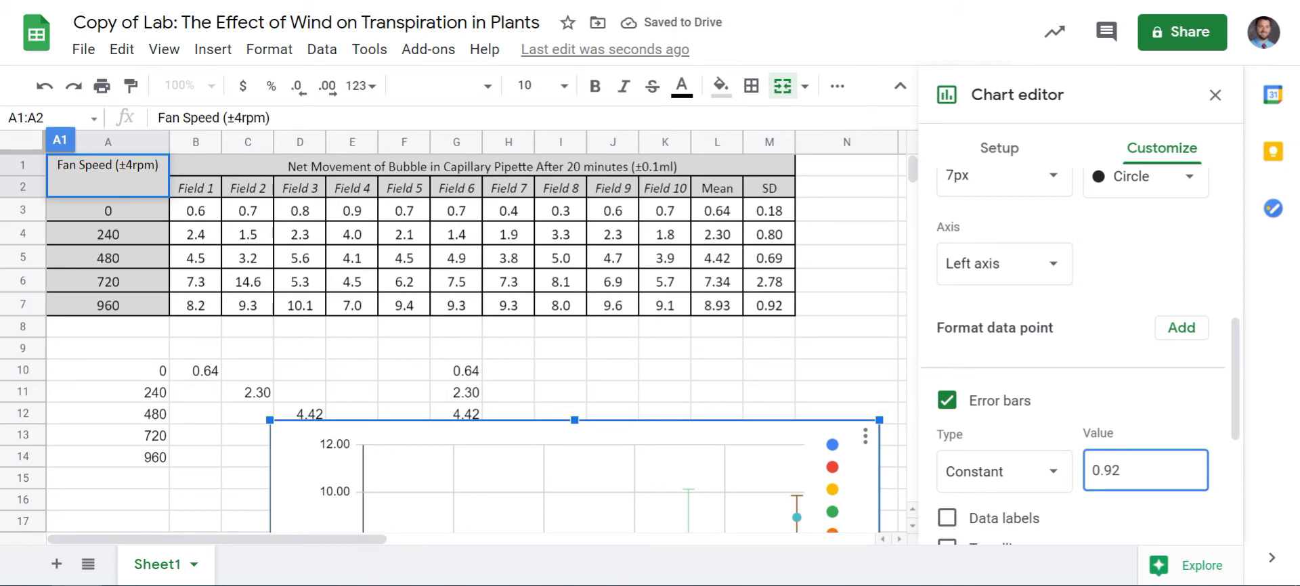
pyautogui.moveTo(576, 467); pyautogui.dragTo(576, 520)
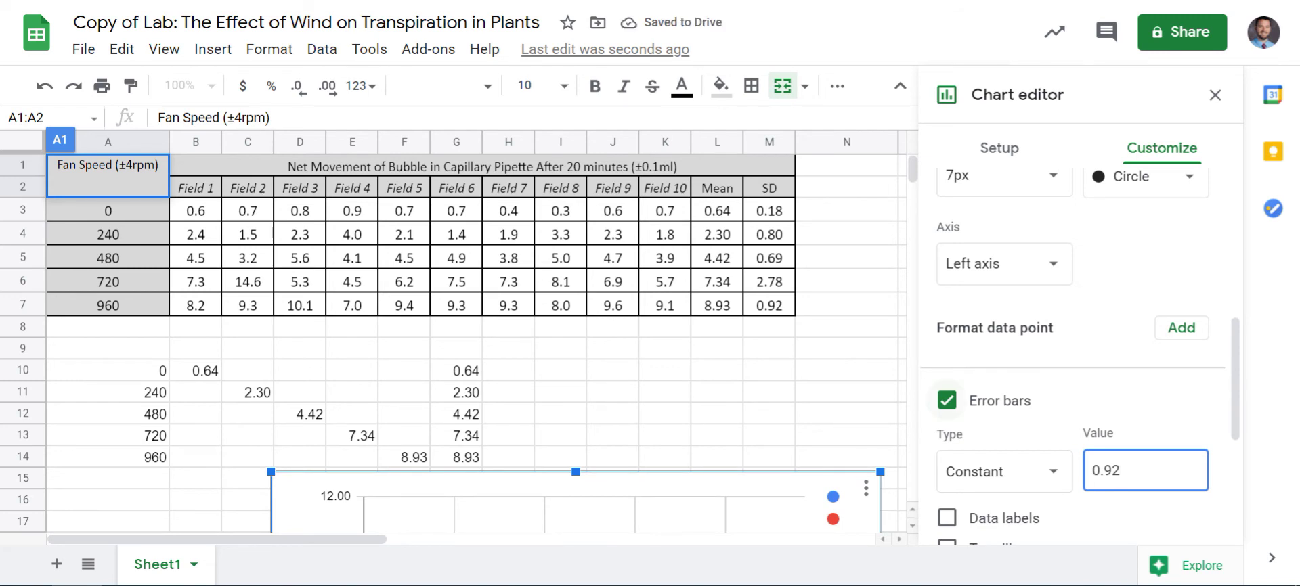
pyautogui.scroll(5, 1077, 352)
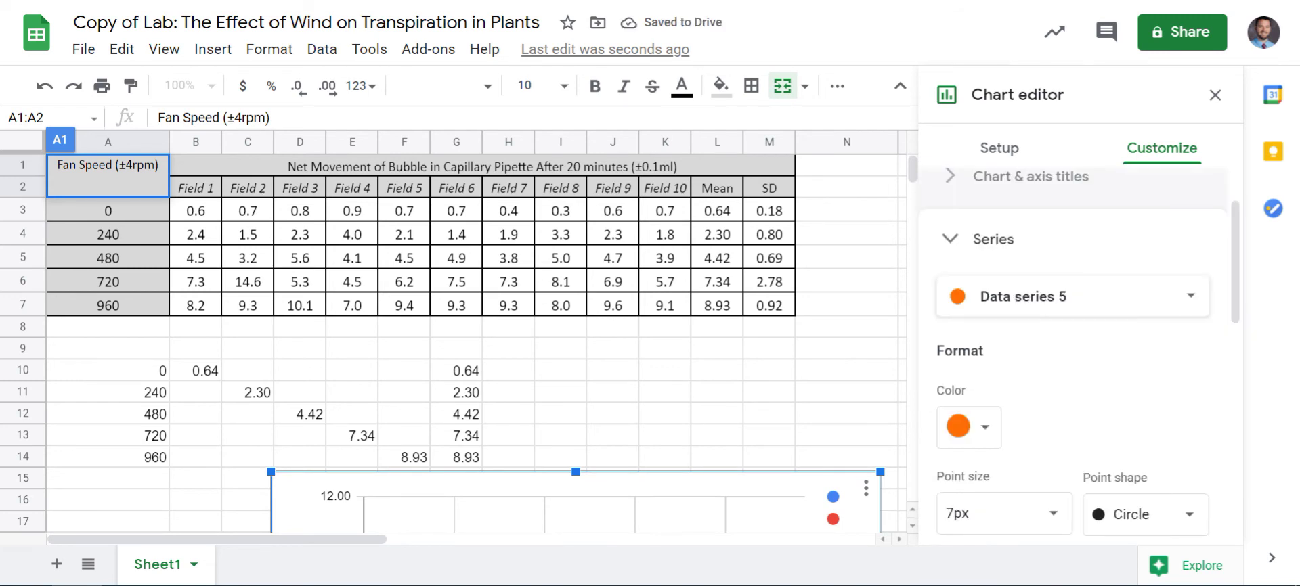
# Add a trendline to Data series 6 and move the chart up to the top of the sheet
pyautogui.click(1072, 296)
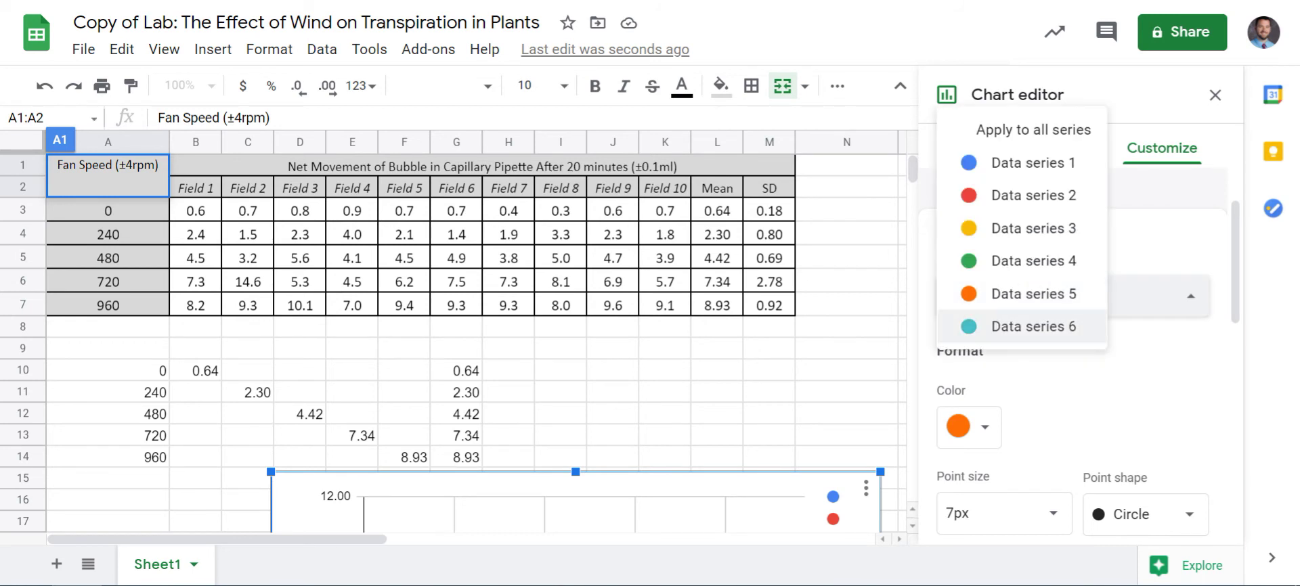
pyautogui.click(1032, 326)
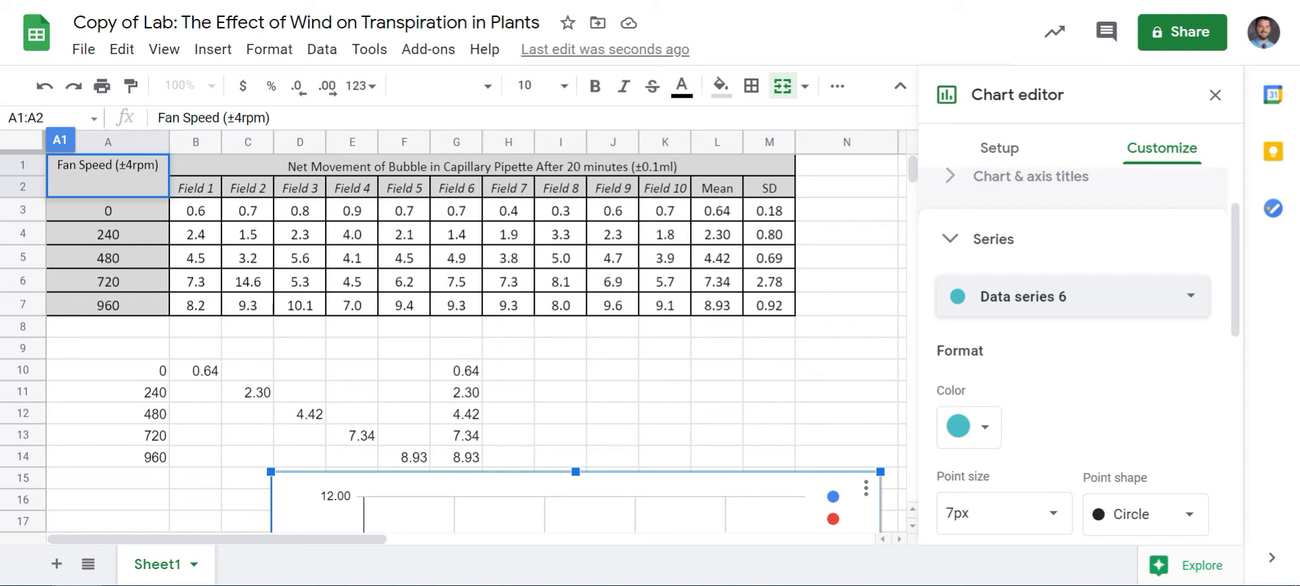
pyautogui.moveTo(575, 486); pyautogui.dragTo(550, 176)
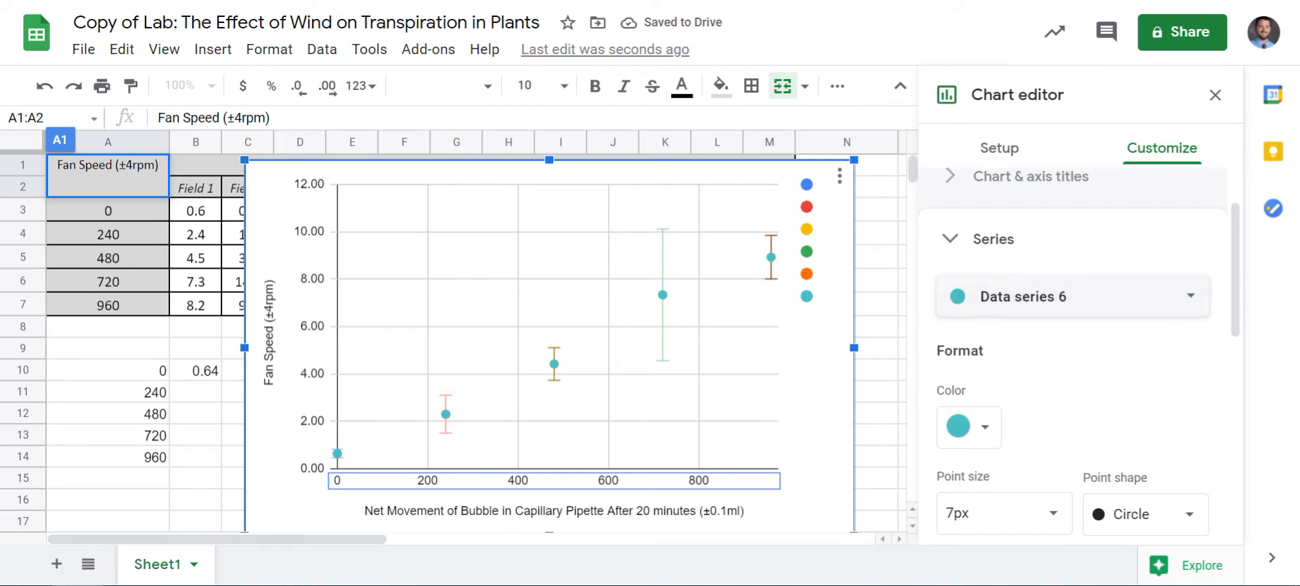
pyautogui.moveTo(550, 175); pyautogui.dragTo(522, 341)
pyautogui.click(1072, 297)
pyautogui.click(1043, 293)
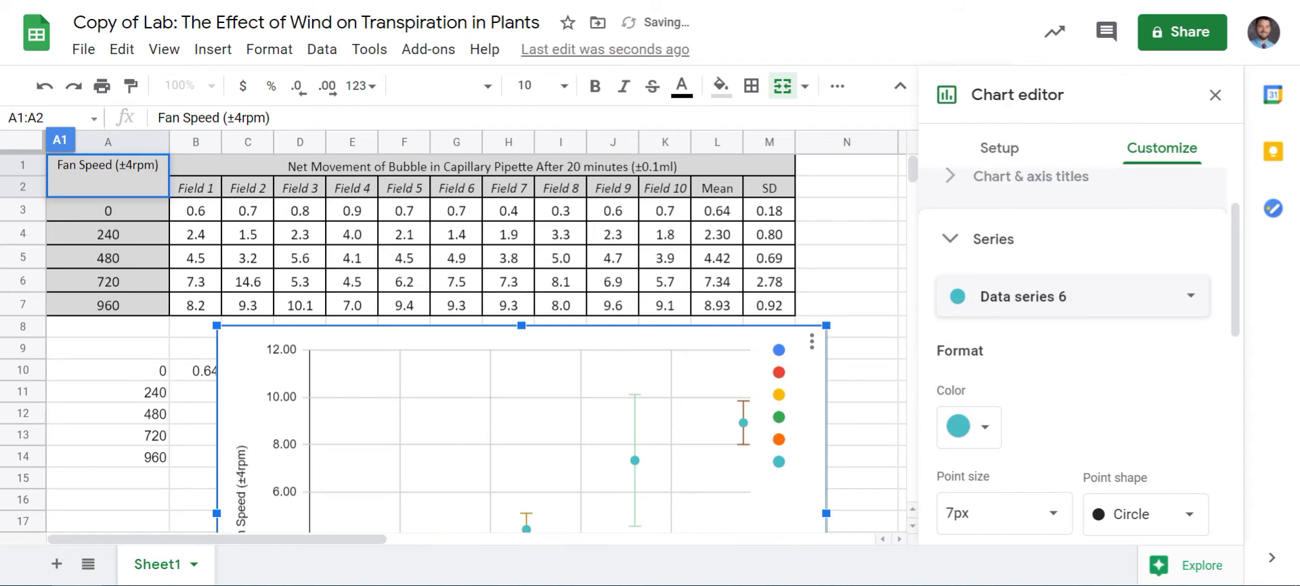
pyautogui.scroll(-3, 1056, 318)
pyautogui.scroll(-3, 1079, 338)
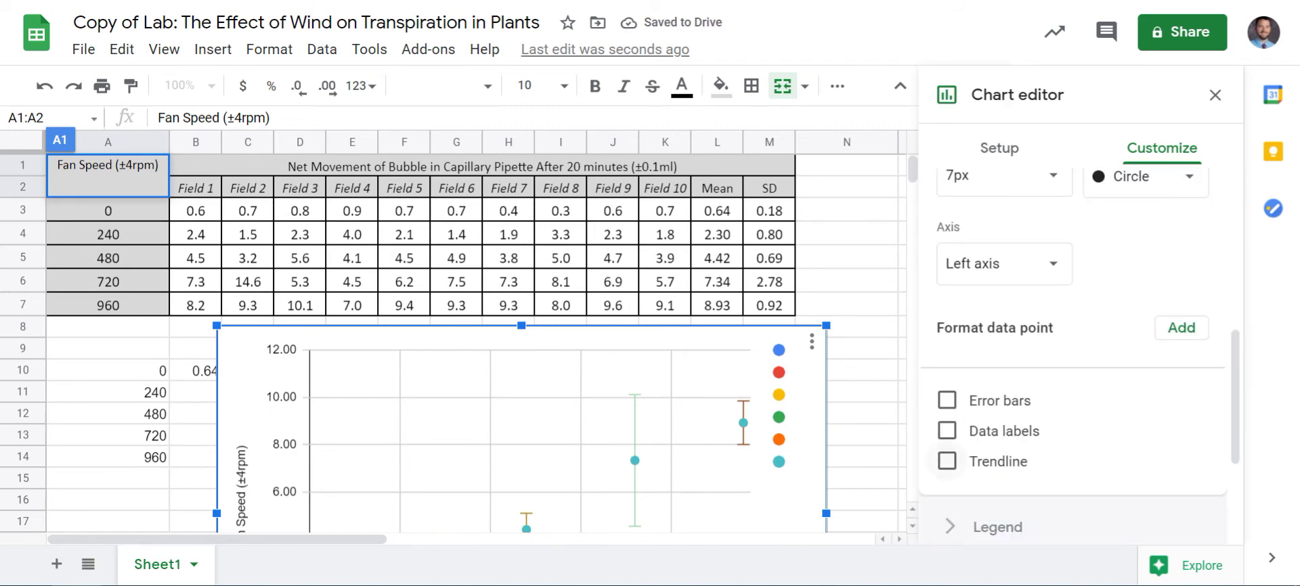
pyautogui.click(947, 461)
pyautogui.moveTo(714, 338); pyautogui.dragTo(663, 145)
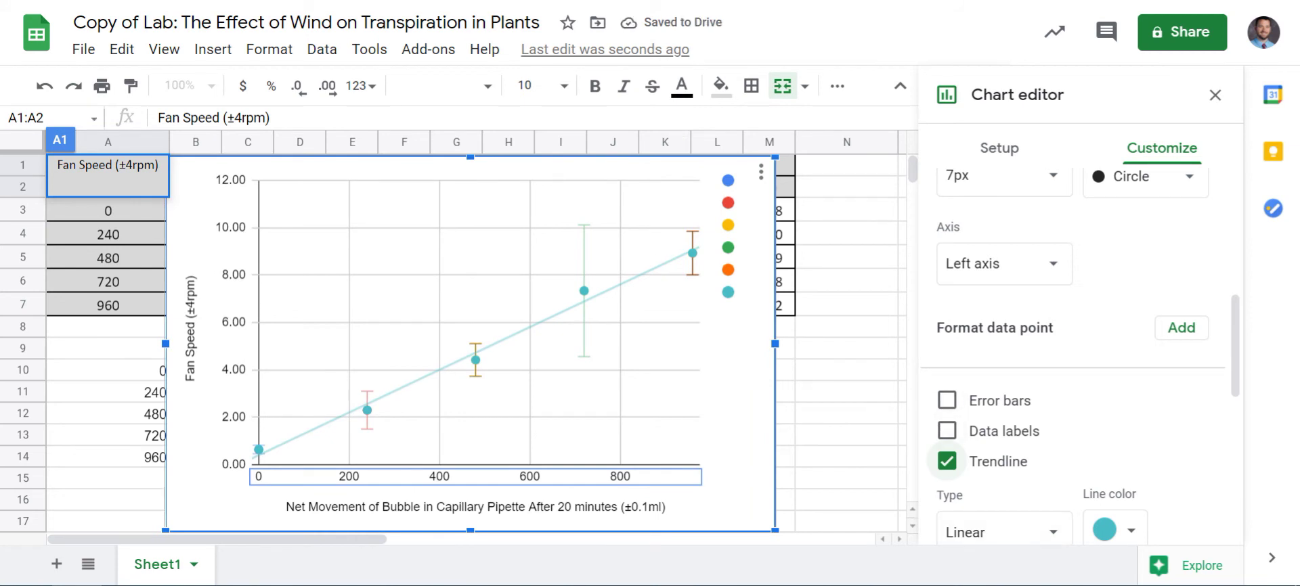
# Set the line thickness of the Data series 6 trendline to 1px
pyautogui.scroll(-3, 1083, 406)
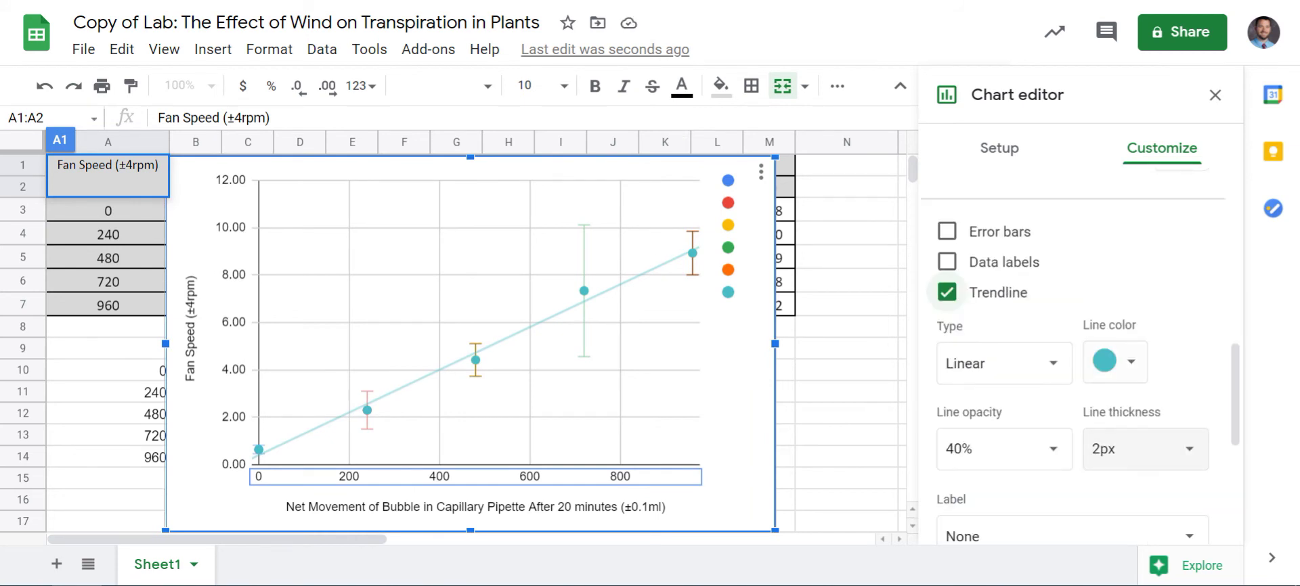
pyautogui.click(1144, 448)
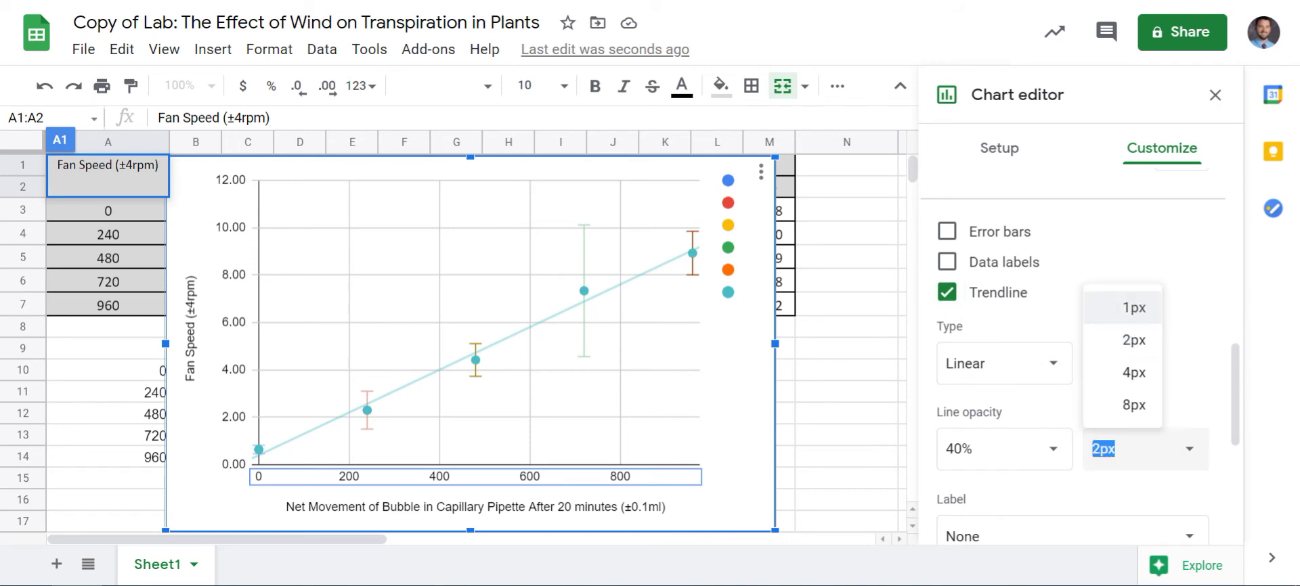
pyautogui.press('Return')
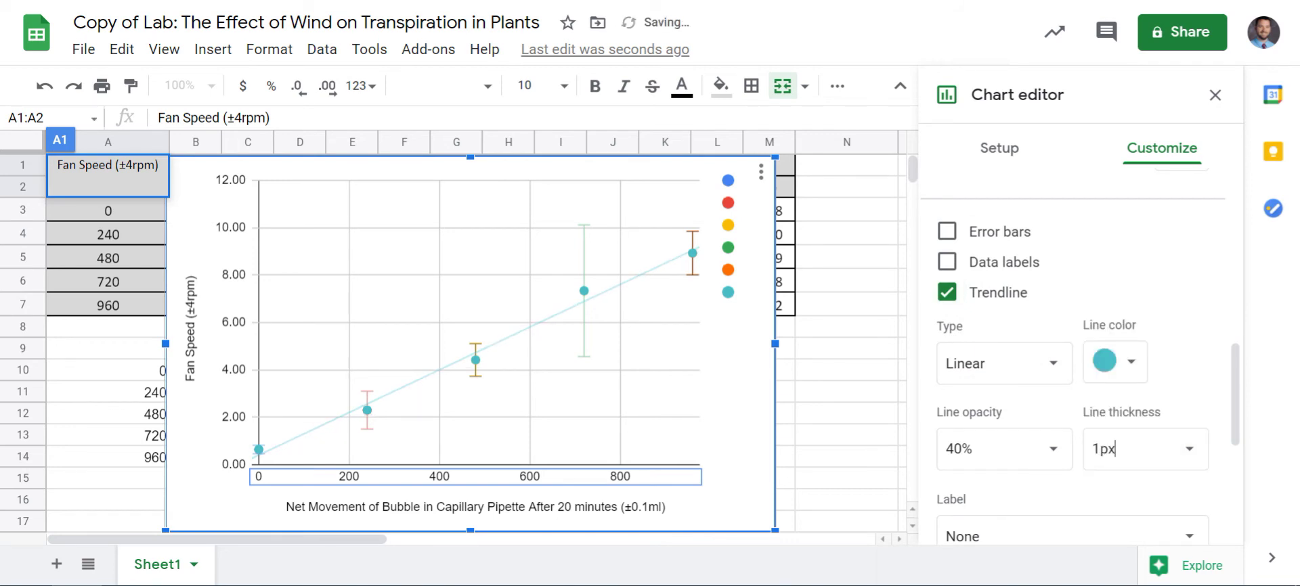
# Try the Exponential, Polynomial and Logarithmic trendline types for Data series 6 and set the type back to Linear
pyautogui.click(1005, 363)
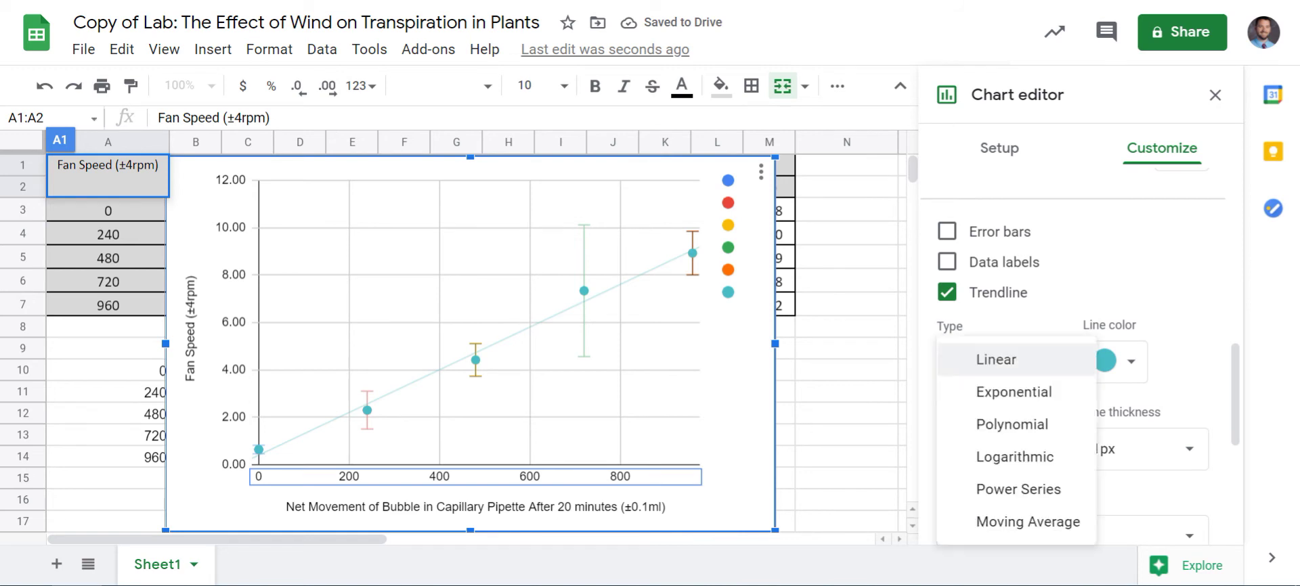
pyautogui.click(1013, 392)
pyautogui.click(1005, 363)
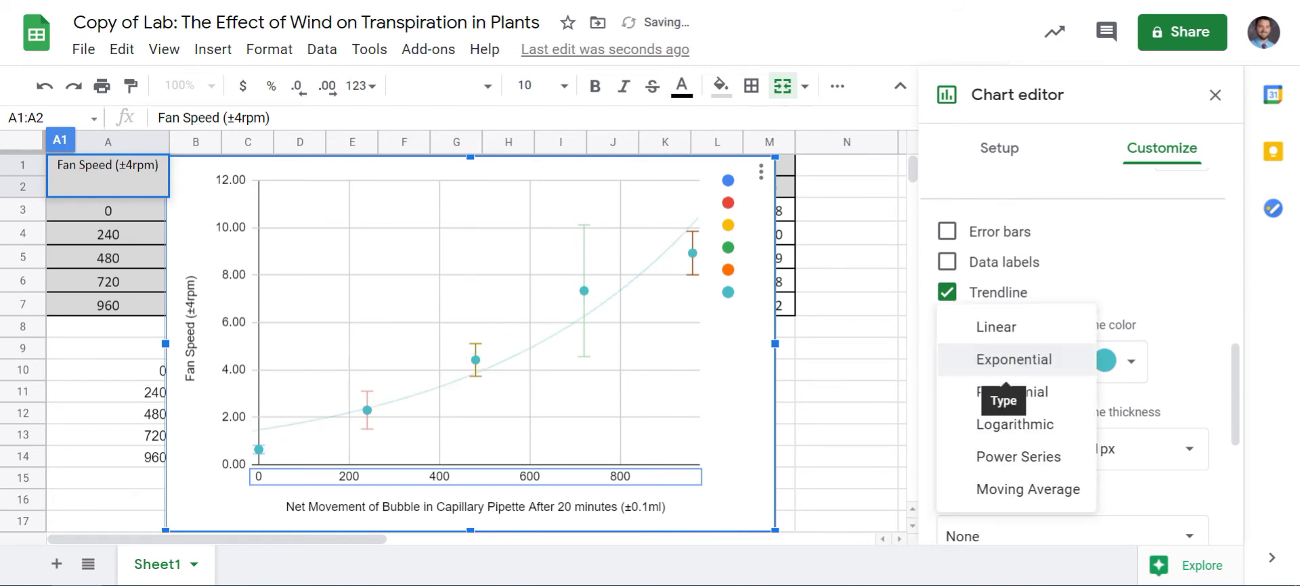
pyautogui.click(1012, 392)
pyautogui.click(1004, 361)
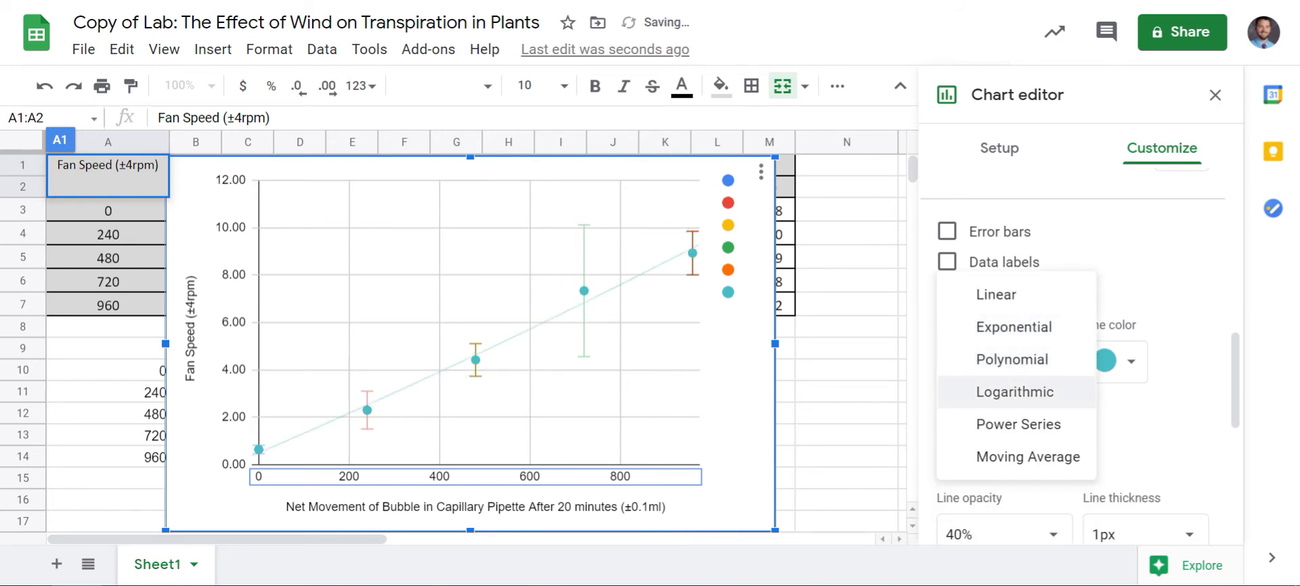
pyautogui.click(1014, 392)
pyautogui.click(1005, 364)
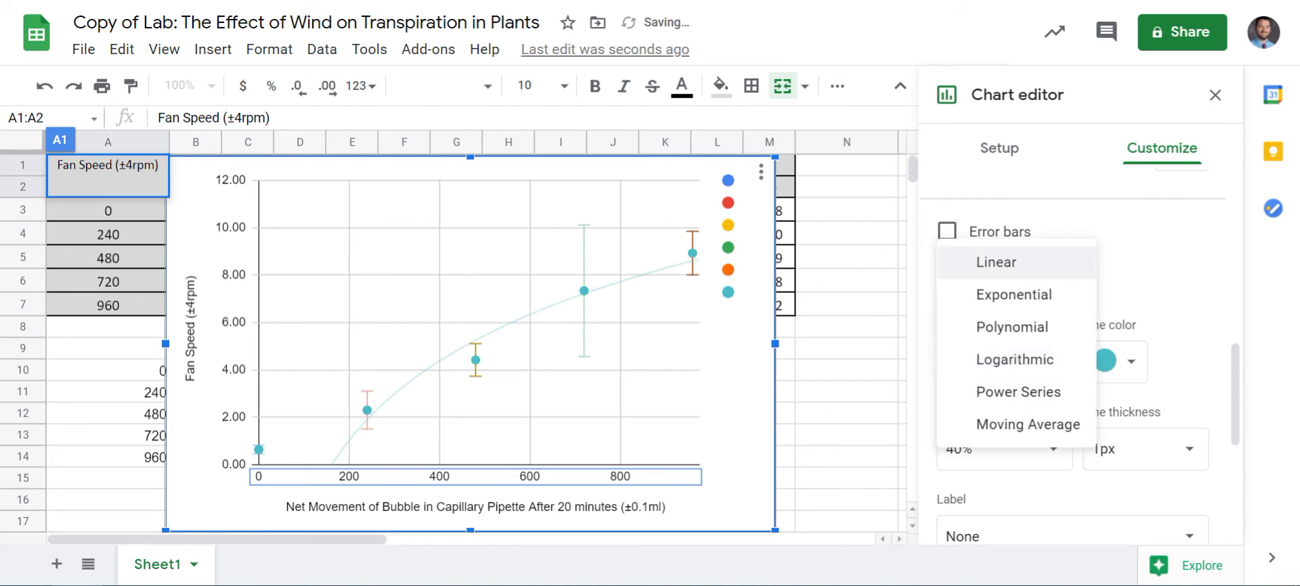
pyautogui.click(975, 261)
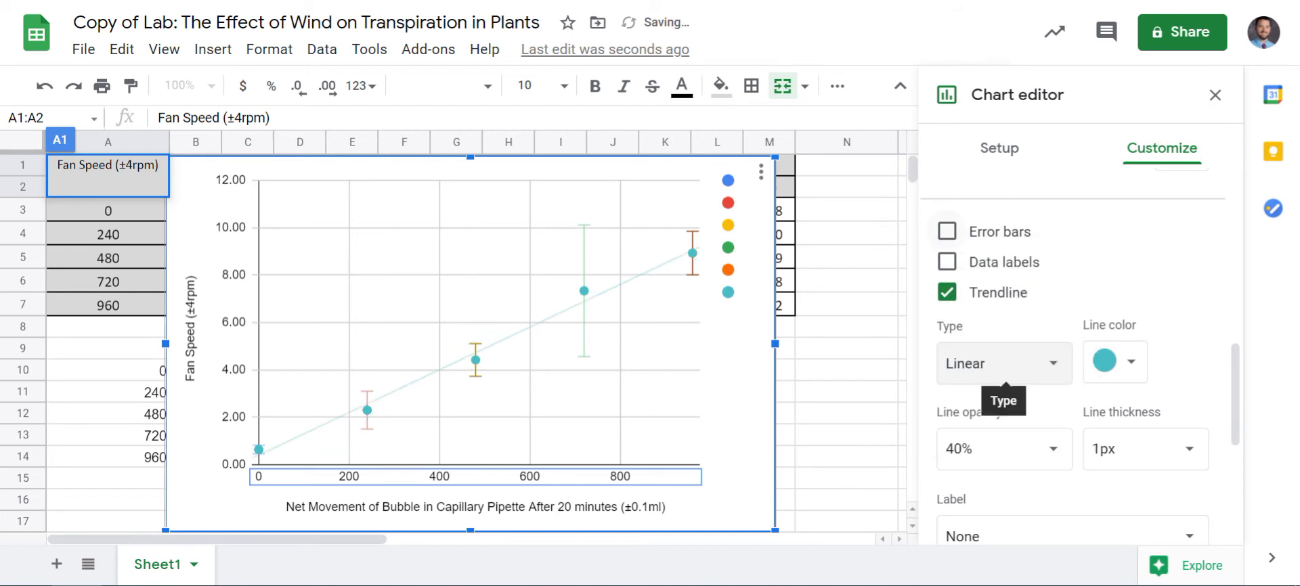
pyautogui.click(1215, 94)
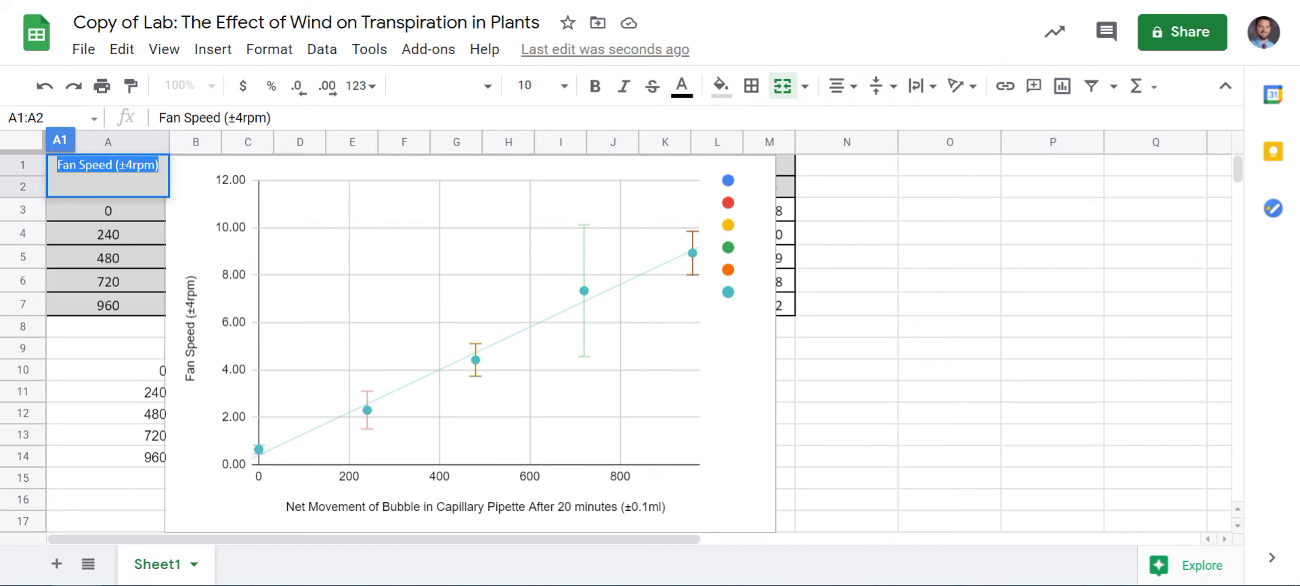
# Delete the chart's legend and move the chart so its edge starts in column D beside the data
pyautogui.click(470, 344)
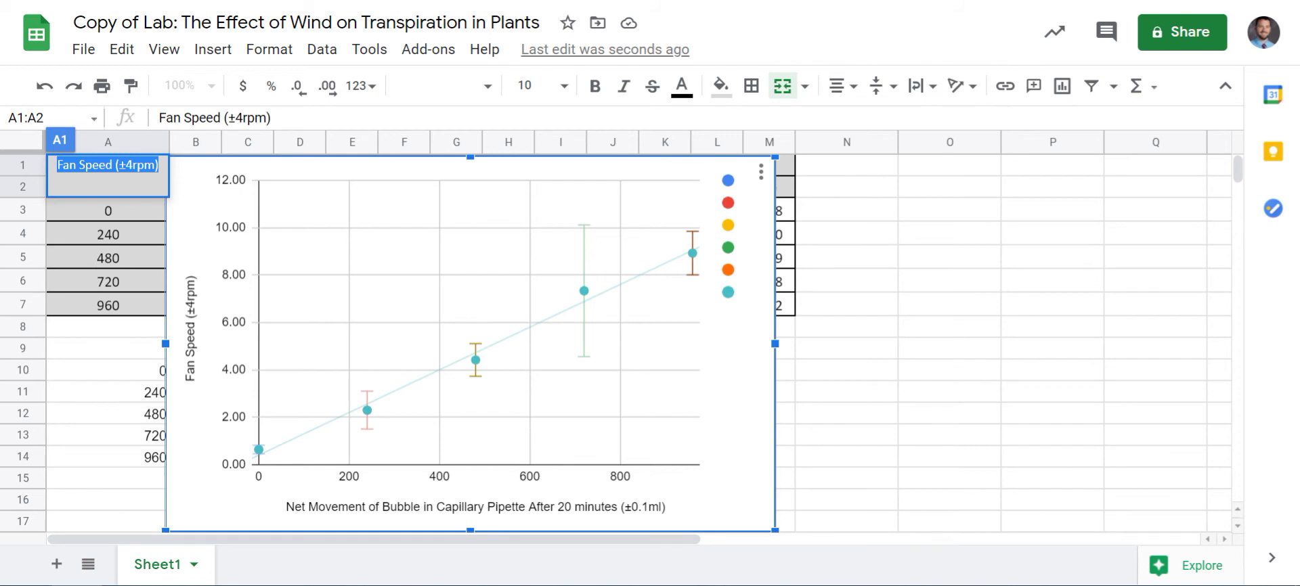
pyautogui.doubleClick(735, 237)
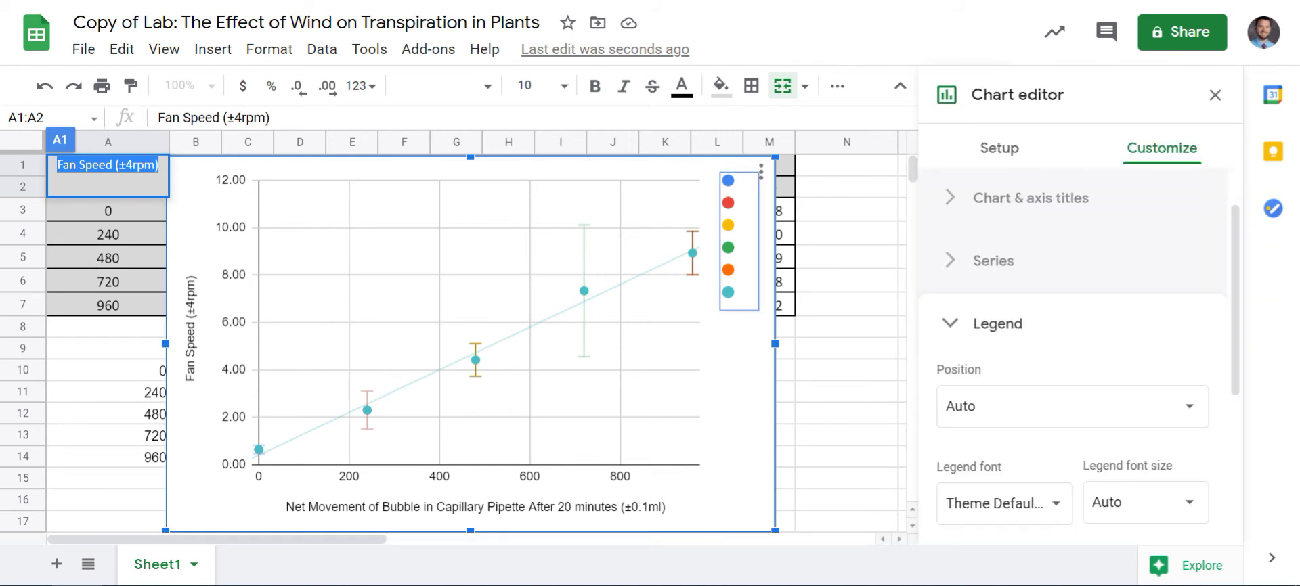
pyautogui.press('Delete')
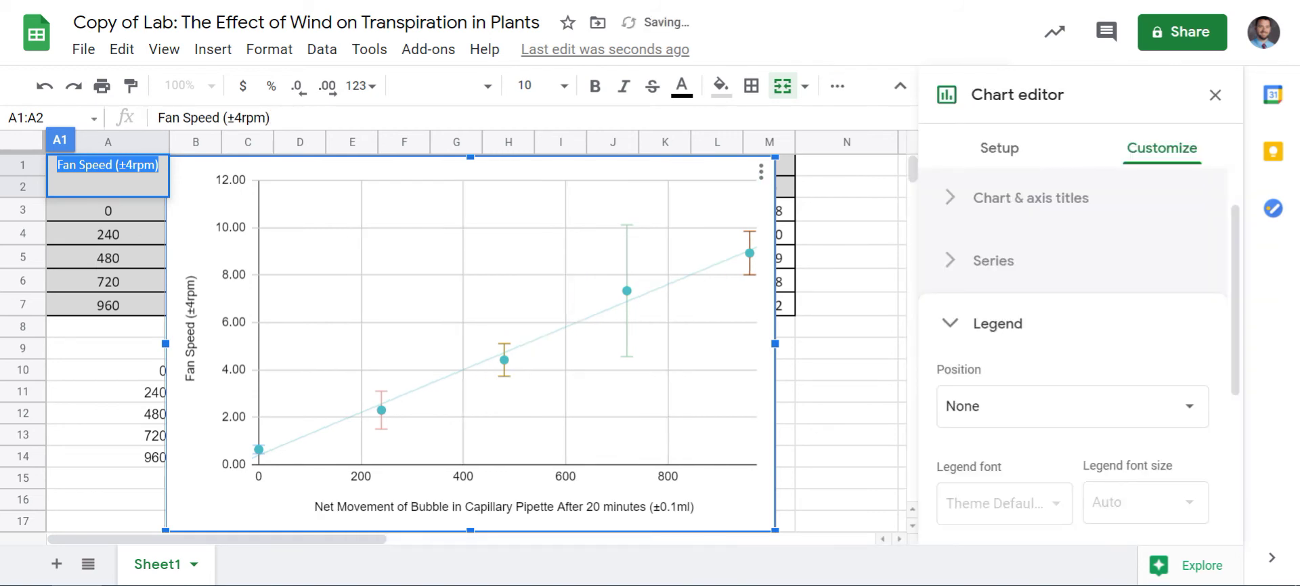
pyautogui.click(1215, 95)
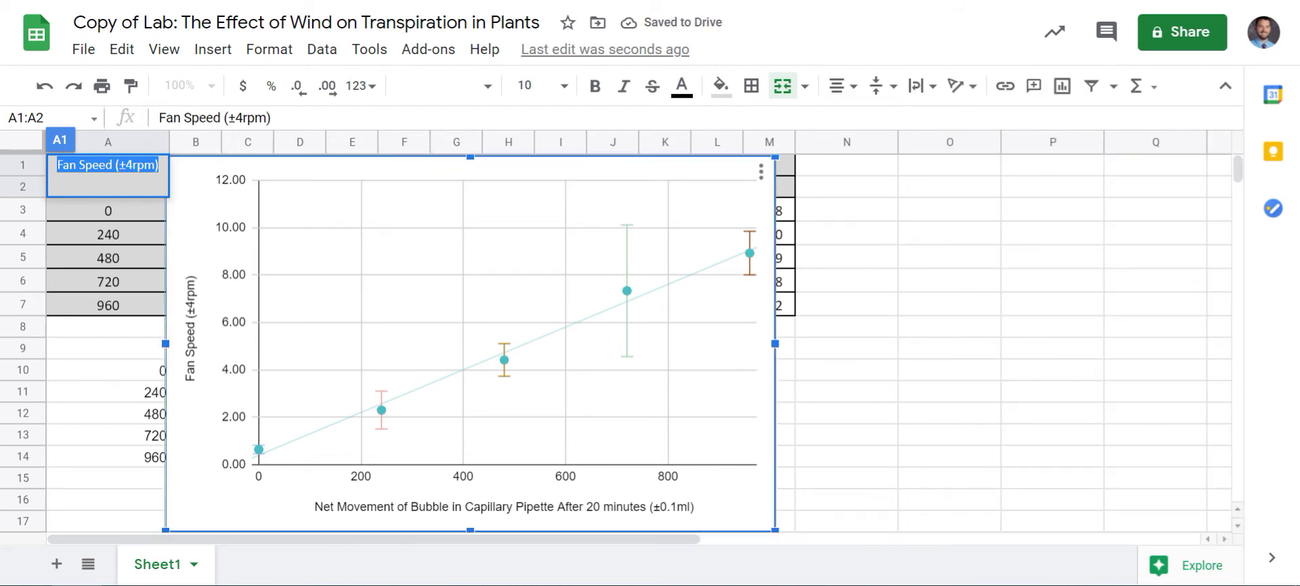
pyautogui.moveTo(473, 338); pyautogui.dragTo(867, 339)
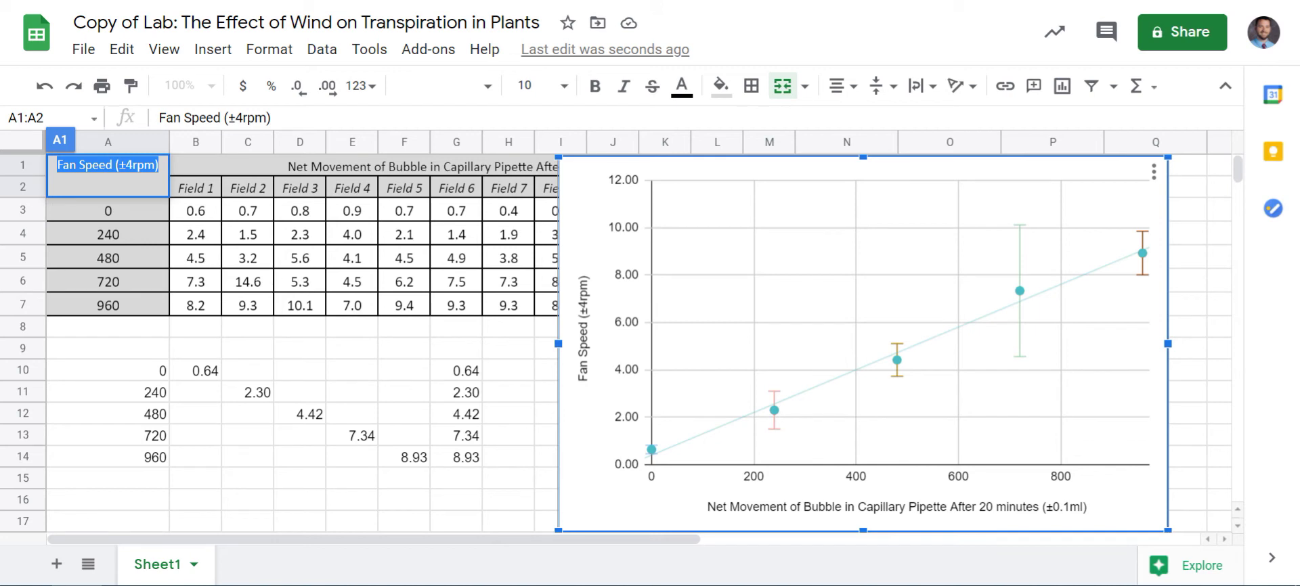
pyautogui.moveTo(863, 305); pyautogui.dragTo(597, 308)
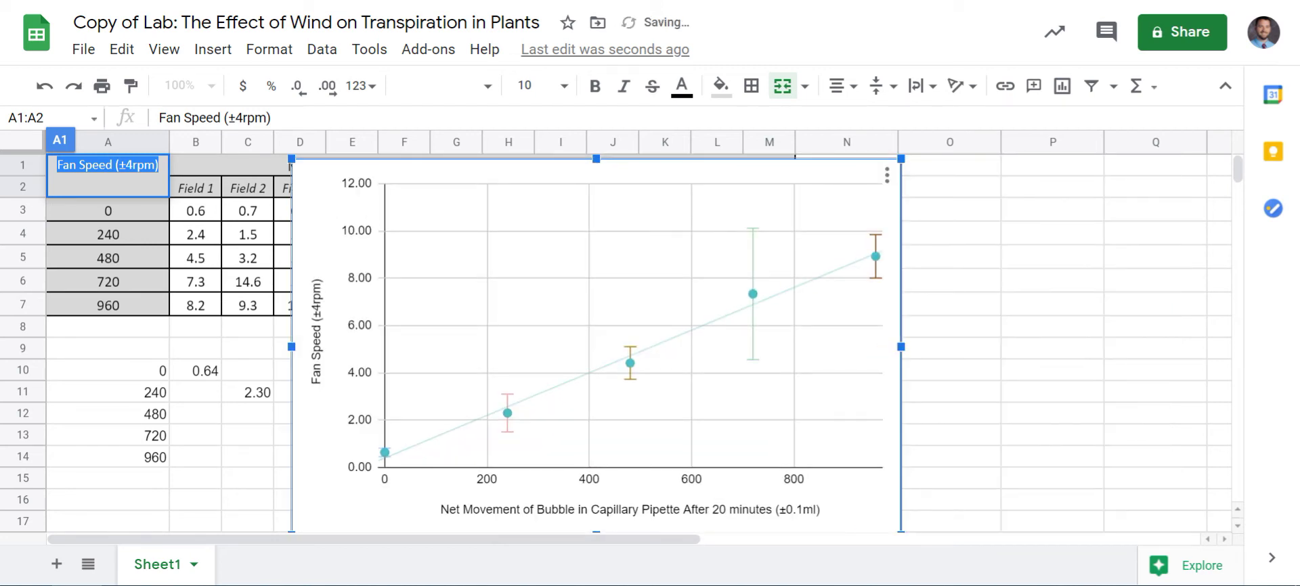
# Copy the full text of the chart's horizontal axis title from the axis title settings
pyautogui.doubleClick(596, 307)
pyautogui.scroll(1, 1080, 338)
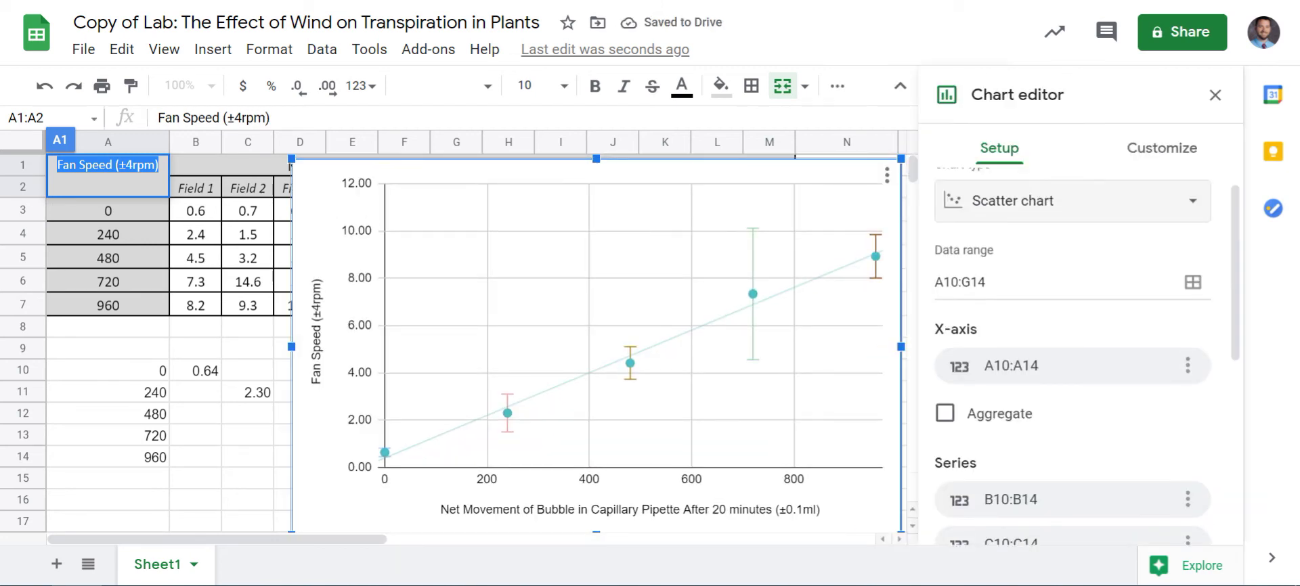
pyautogui.click(1161, 148)
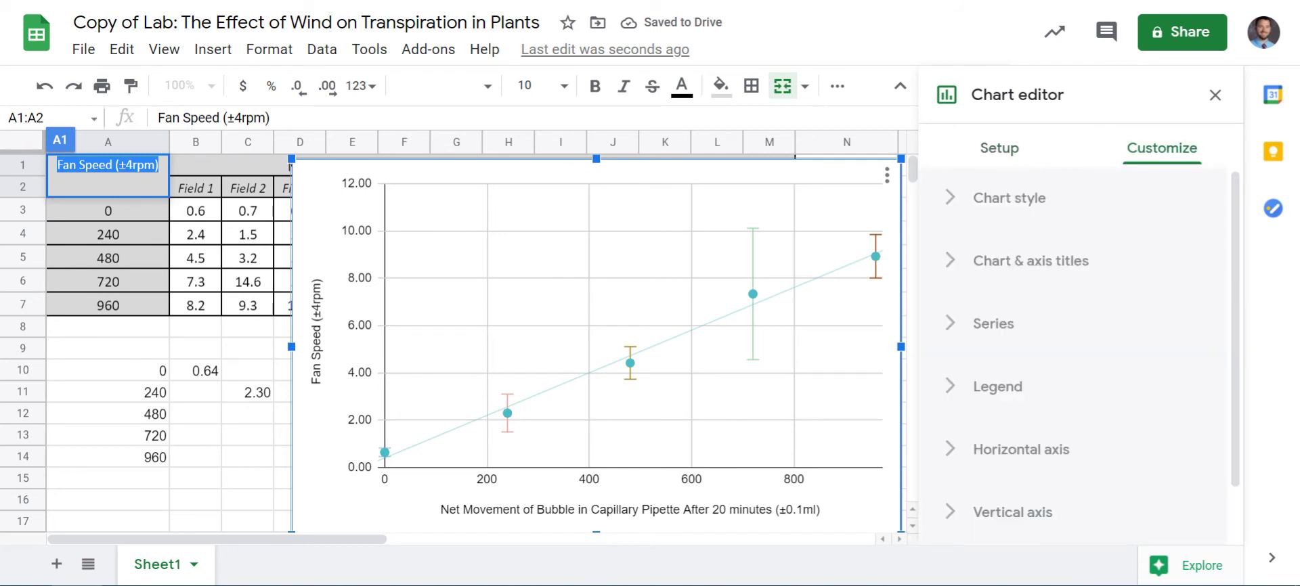
pyautogui.click(1030, 262)
pyautogui.click(1072, 316)
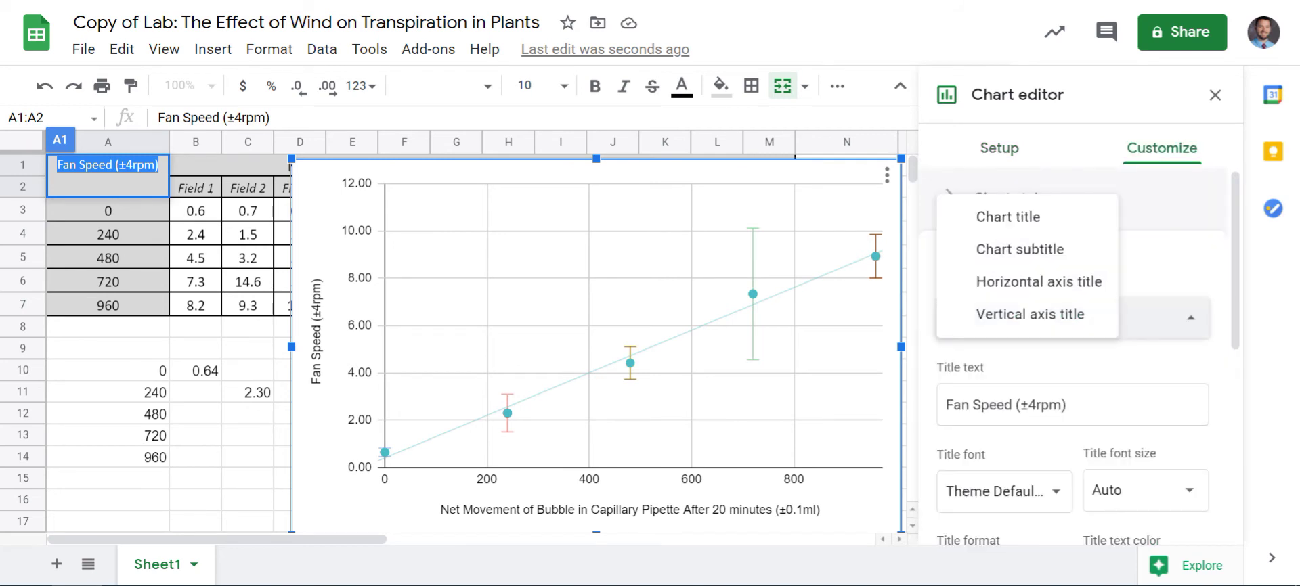
pyautogui.click(1029, 314)
pyautogui.click(1072, 317)
pyautogui.click(1039, 281)
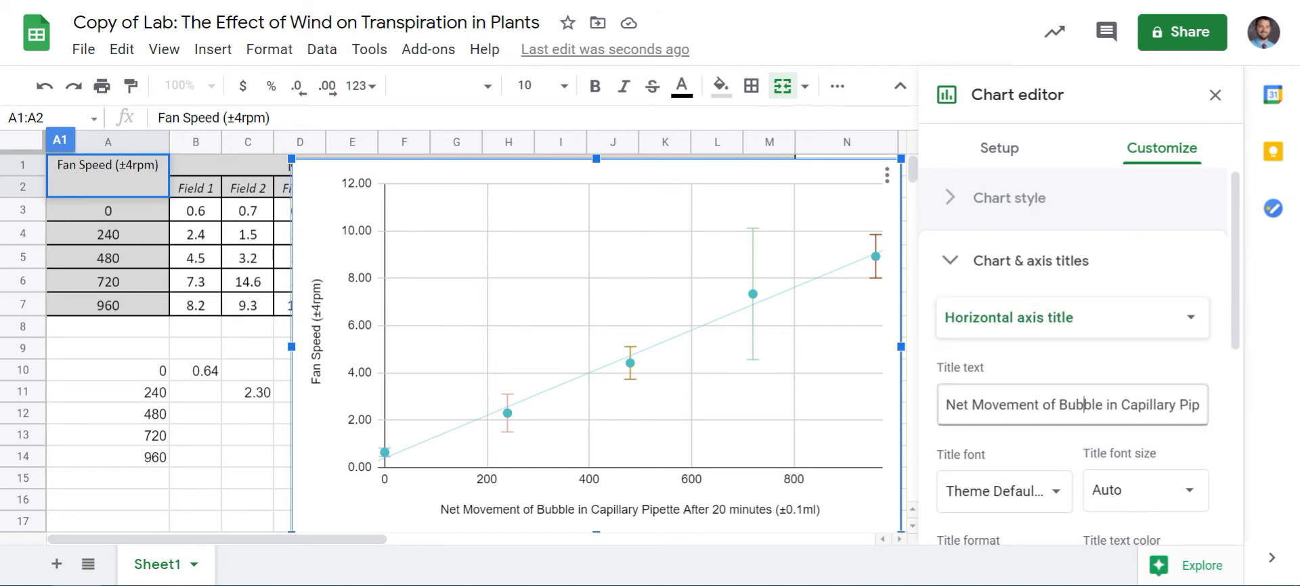
pyautogui.tripleClick(1083, 404)
pyautogui.hotkey('ctrl', 'c')
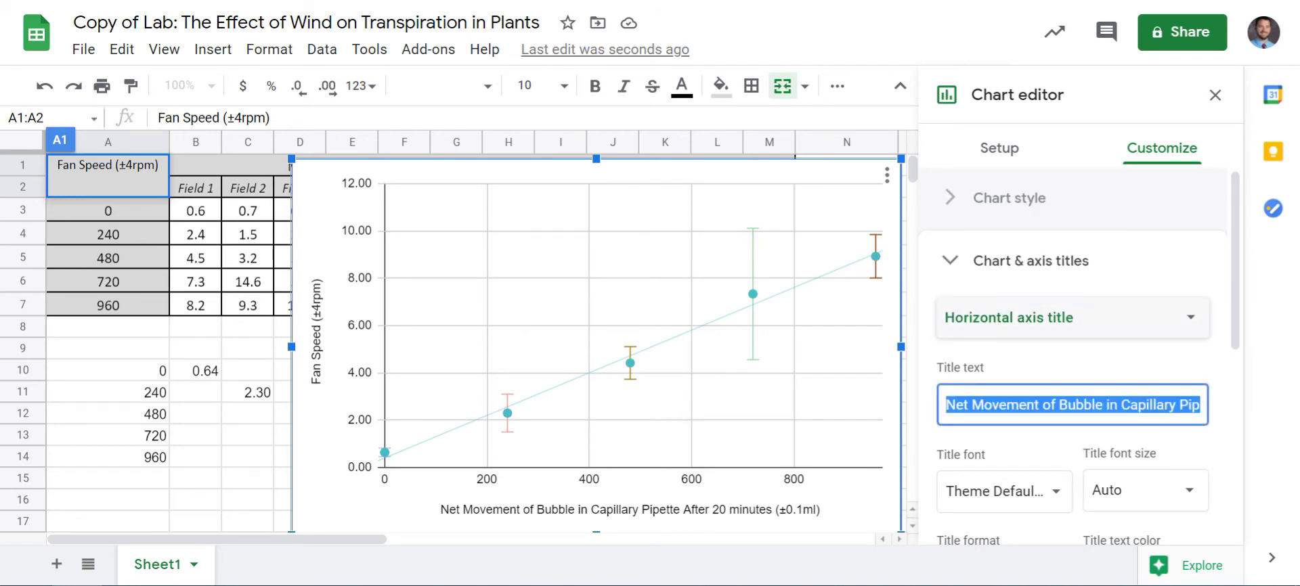
# Replace the vertical axis title text with the copied net bubble movement title
pyautogui.click(1072, 317)
pyautogui.click(1015, 344)
pyautogui.tripleClick(1072, 405)
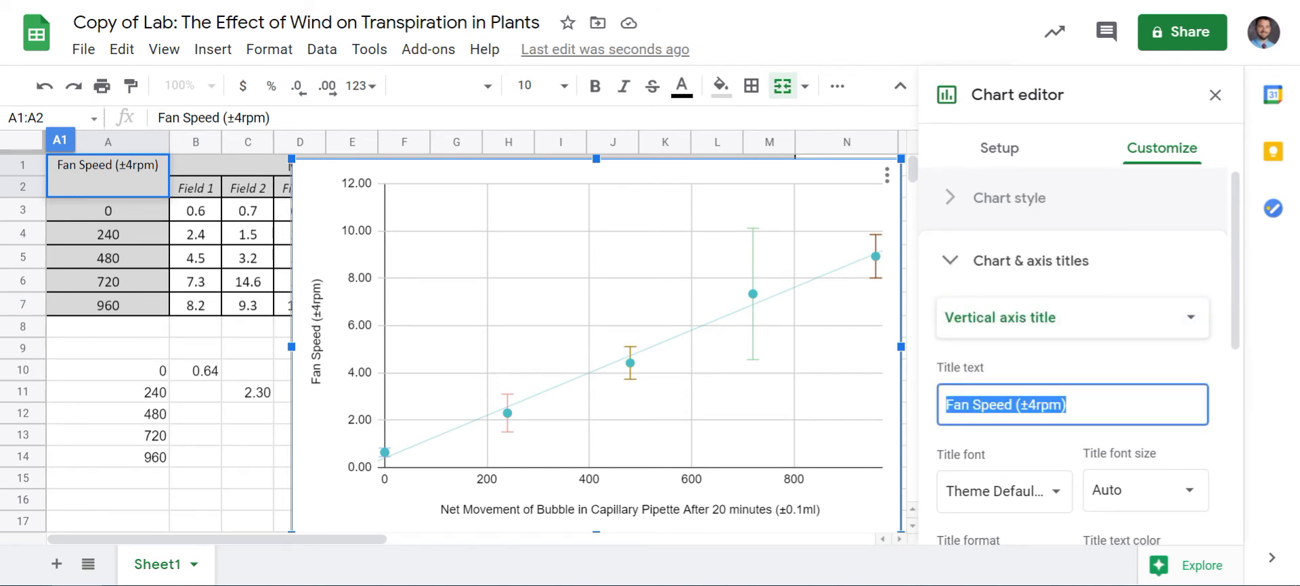
pyautogui.hotkey('ctrl', 'v')
# Set the horizontal axis title to "Fan Speed (±4rpm)" and close the chart editor
pyautogui.click(1072, 317)
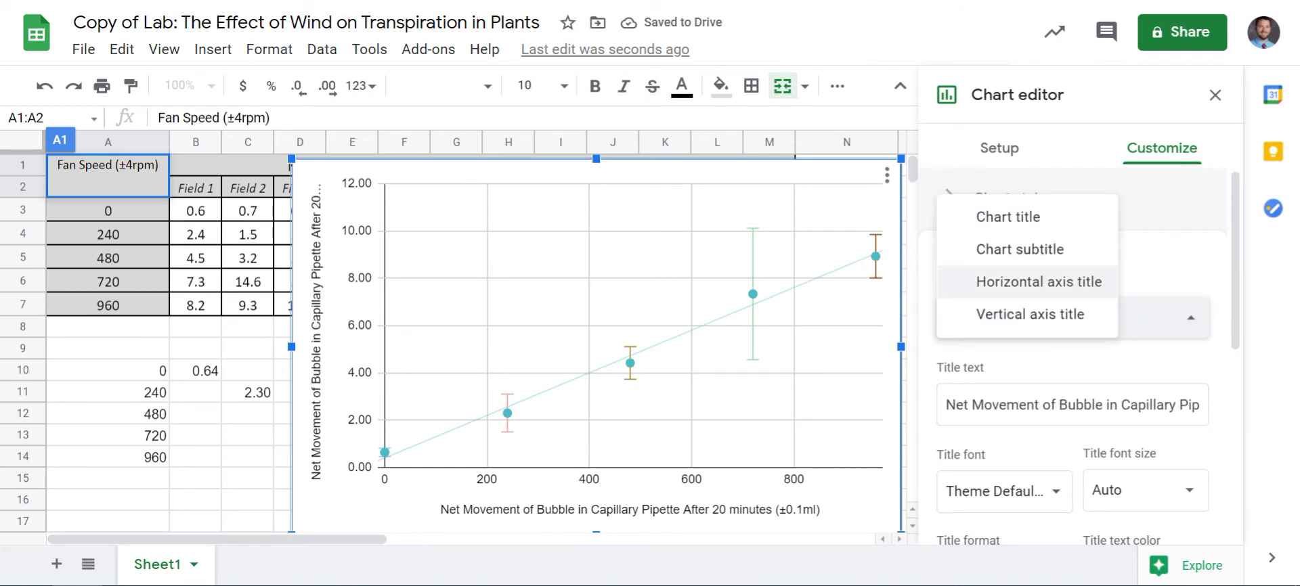
pyautogui.click(1039, 281)
pyautogui.click(1038, 317)
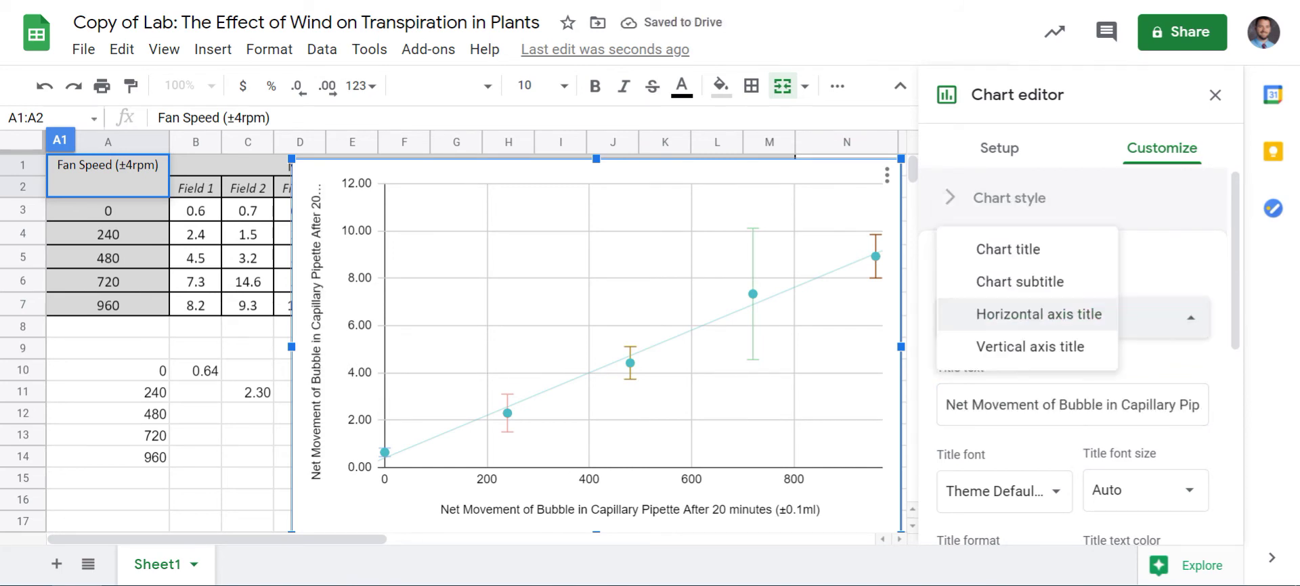
pyautogui.click(1029, 347)
pyautogui.click(1073, 317)
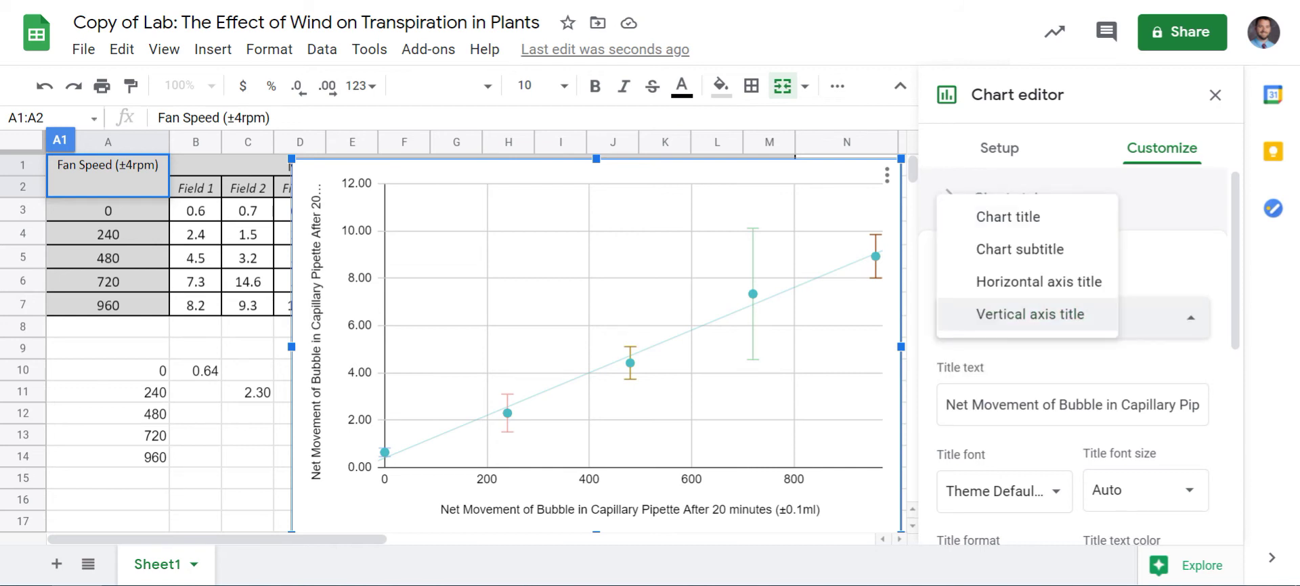
pyautogui.click(1039, 282)
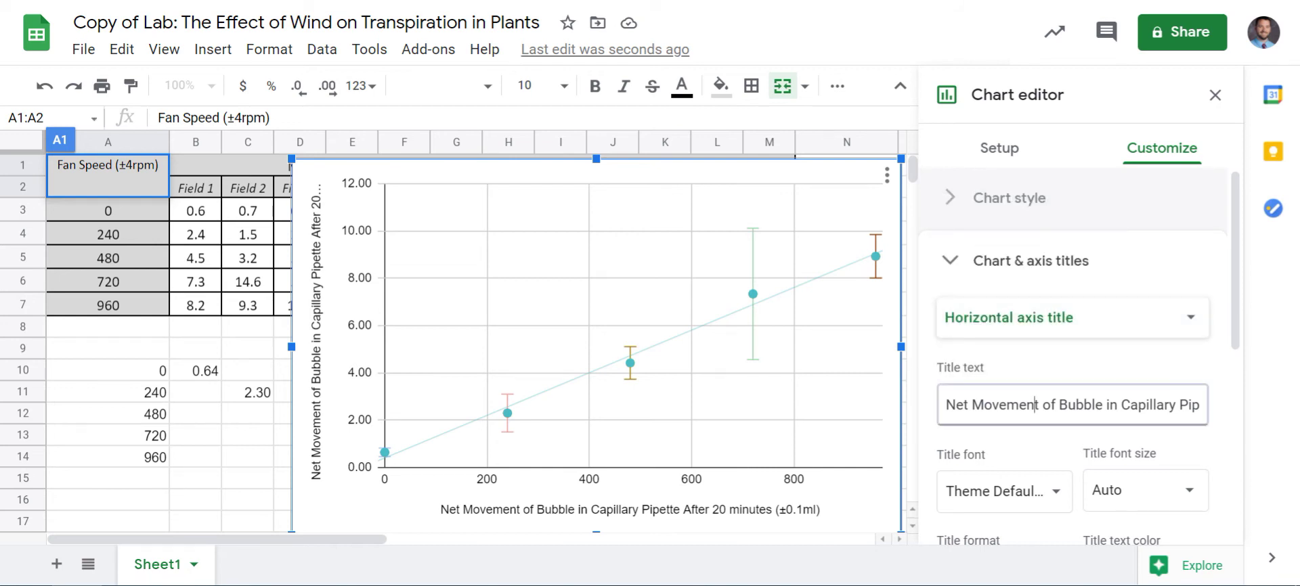
pyautogui.click(1035, 404)
pyautogui.hotkey('ctrl', 'a')
pyautogui.write('Fan ')
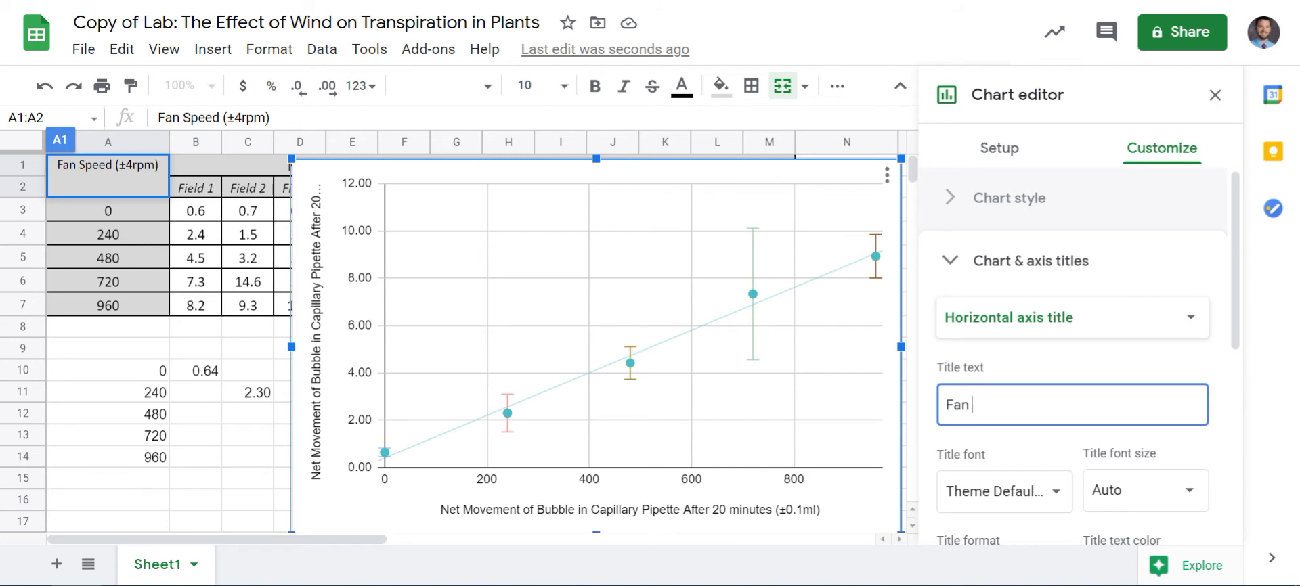
pyautogui.write('Speed (±4rpm)')
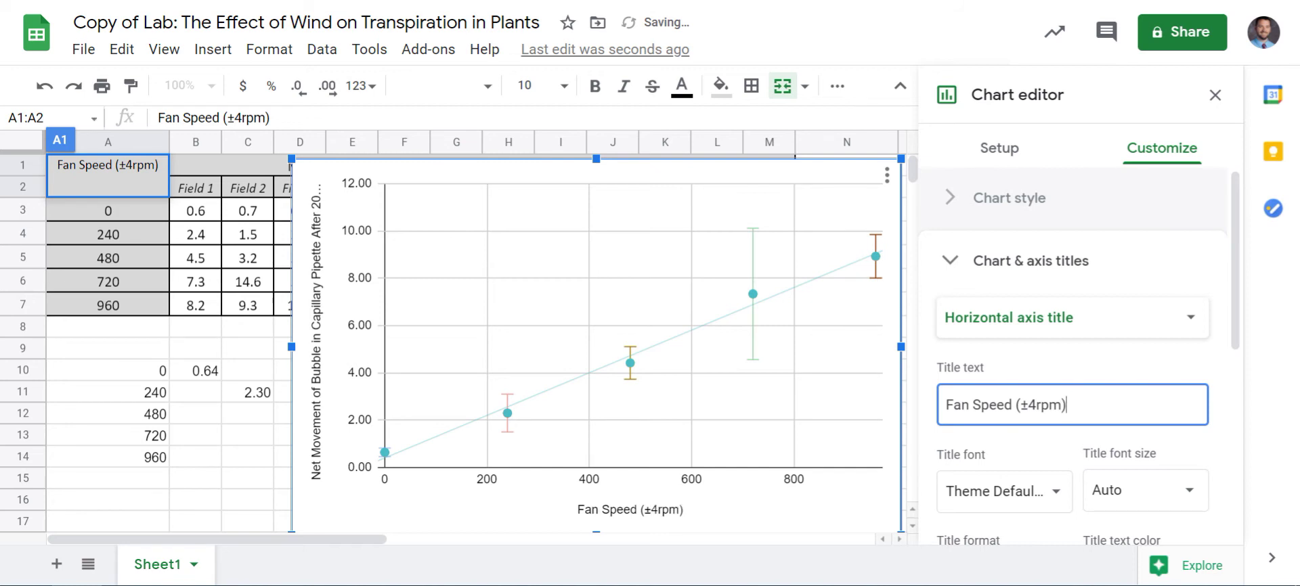
pyautogui.click(1215, 96)
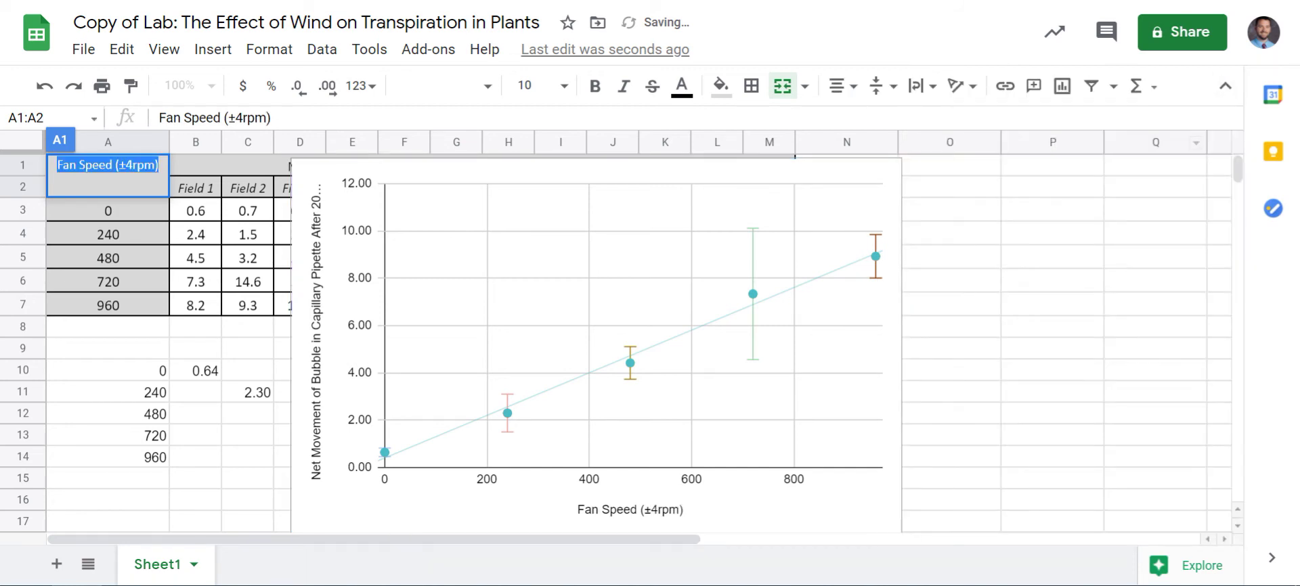
pyautogui.click(1051, 281)
pyautogui.click(744, 271)
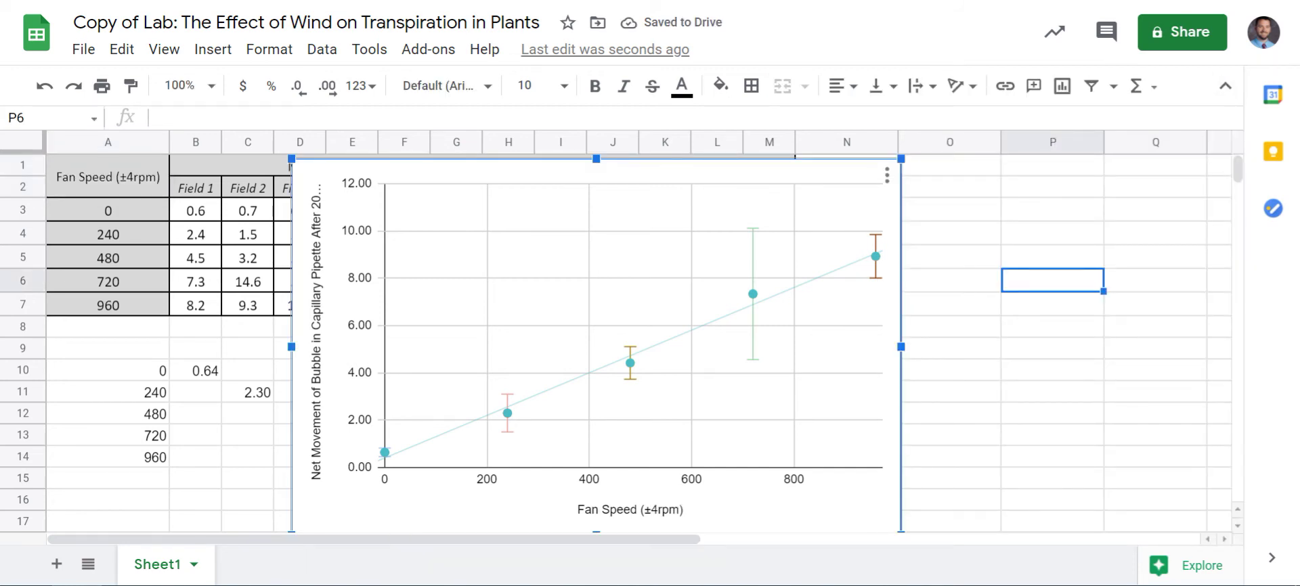
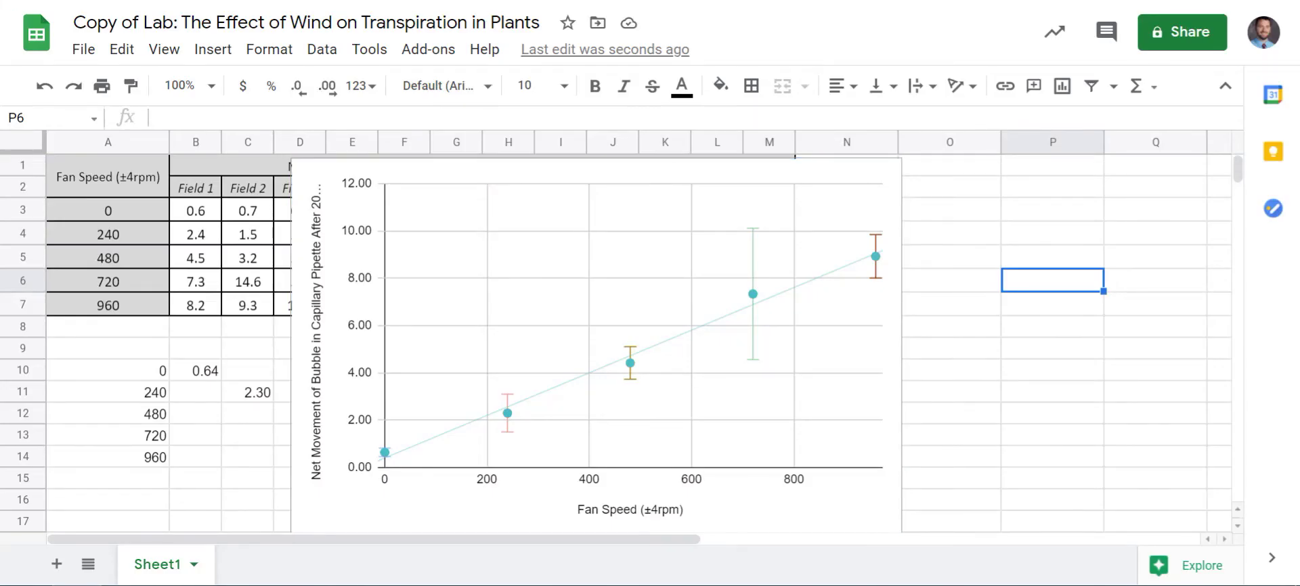
# Delete the scatter chart and clear the helper data in rows 10 to 14 below the main table
pyautogui.click(596, 345)
pyautogui.press('Delete')
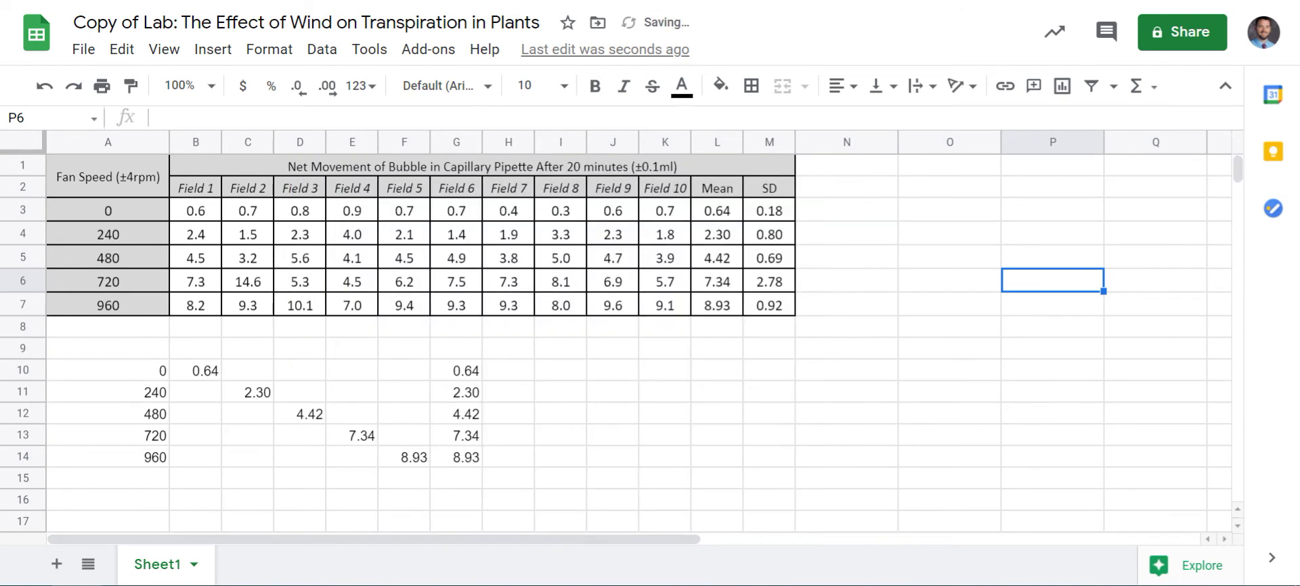
pyautogui.moveTo(507, 348); pyautogui.dragTo(108, 500)
pyautogui.press('Delete')
pyautogui.click(352, 413)
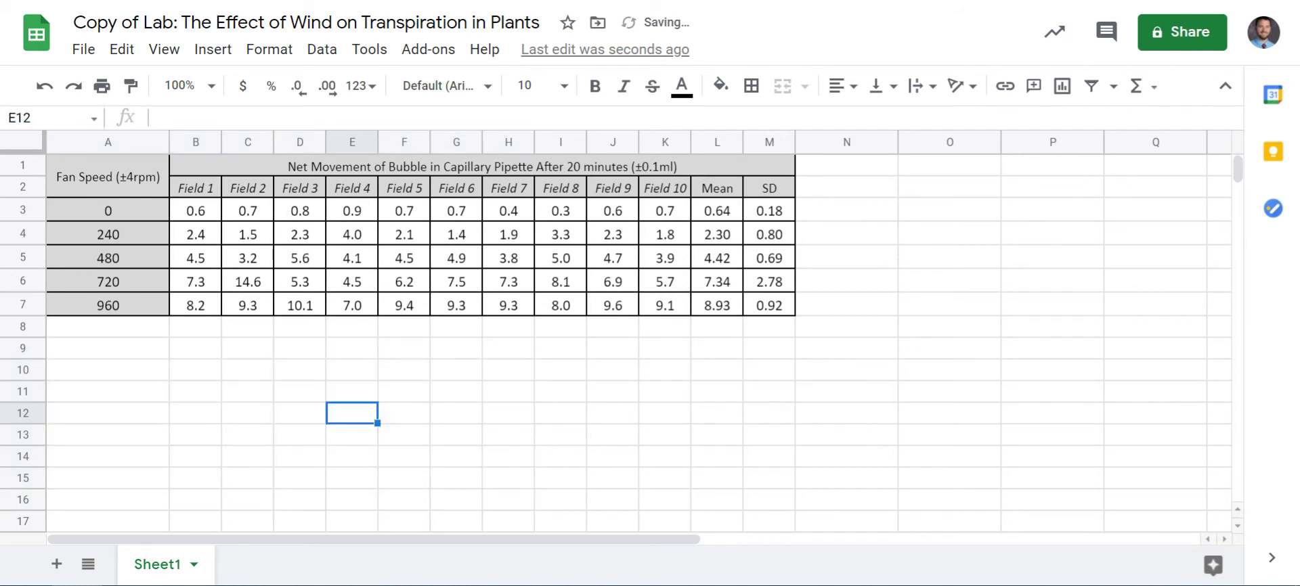
# Highlight the 0 rpm and 960 rpm rows together, from fan speed through the mean, to compare them
pyautogui.click(299, 349)
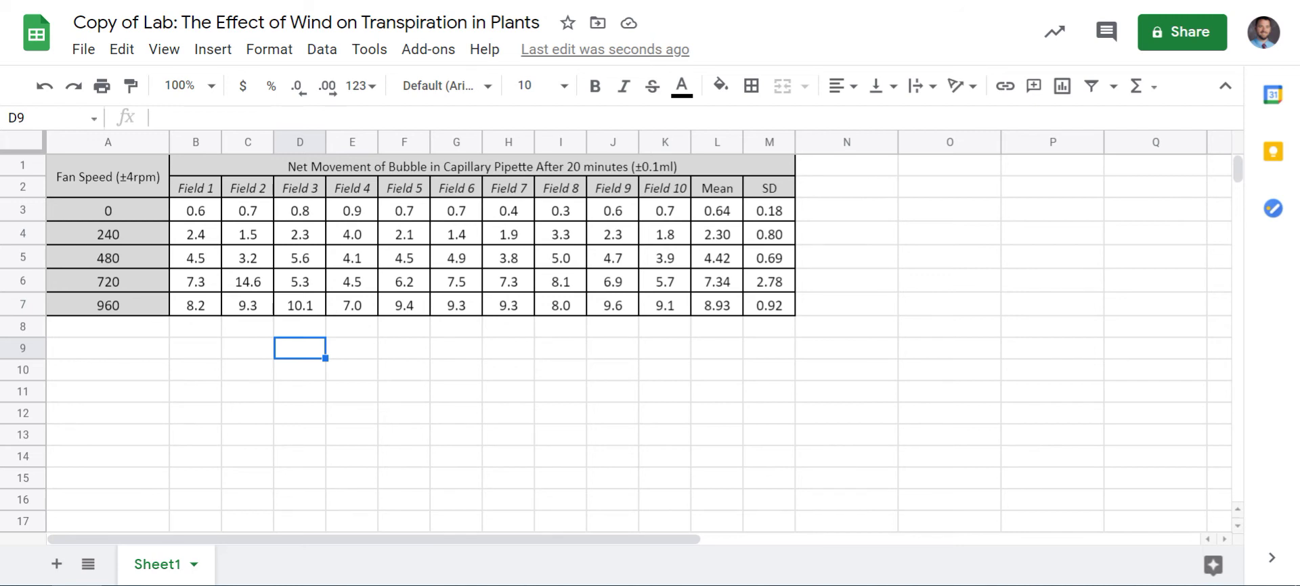
pyautogui.moveTo(108, 211); pyautogui.dragTo(717, 211)
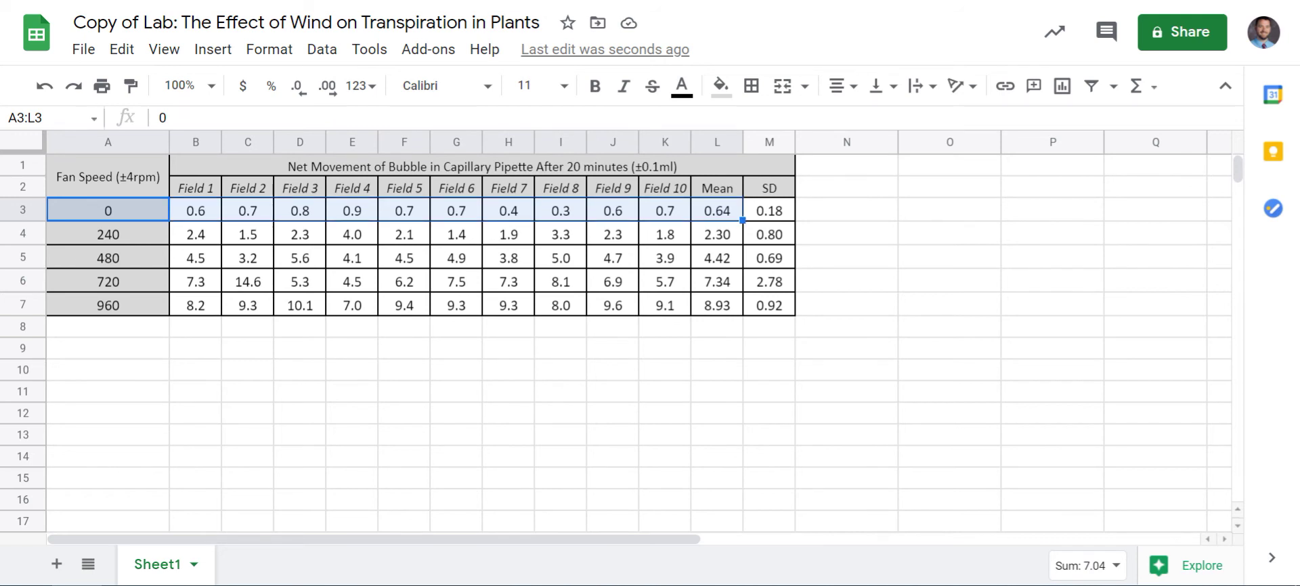
pyautogui.moveTo(108, 305); pyautogui.dragTo(717, 305)
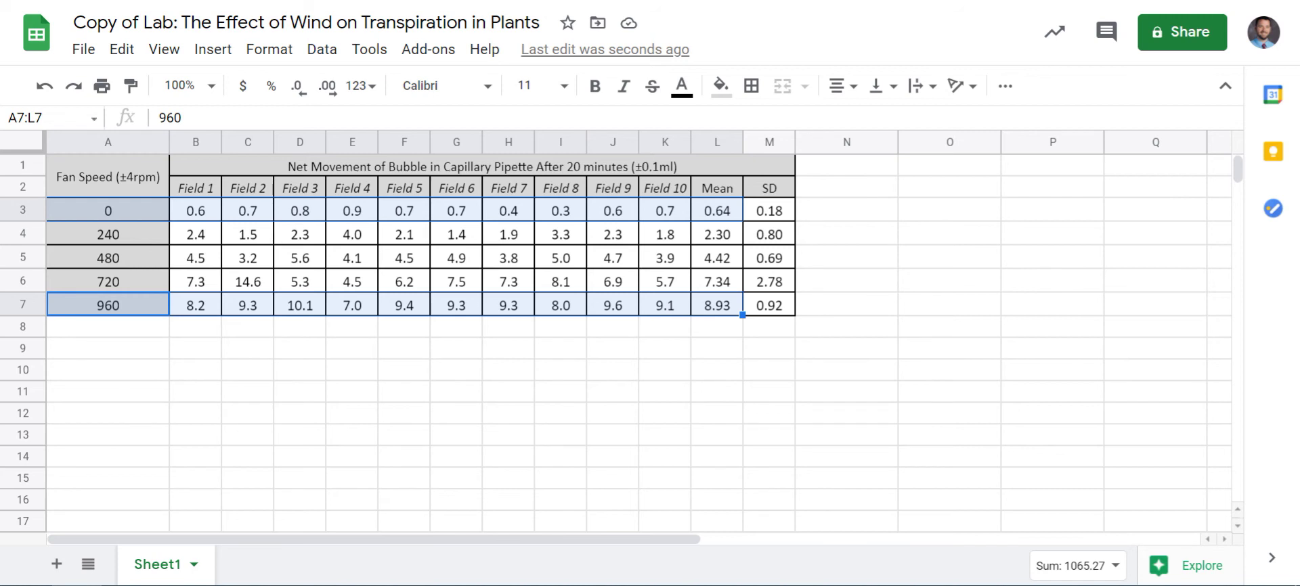
# Enter the null hypothesis "NULL = There is NO sig difference" in cell C9
pyautogui.click(248, 349)
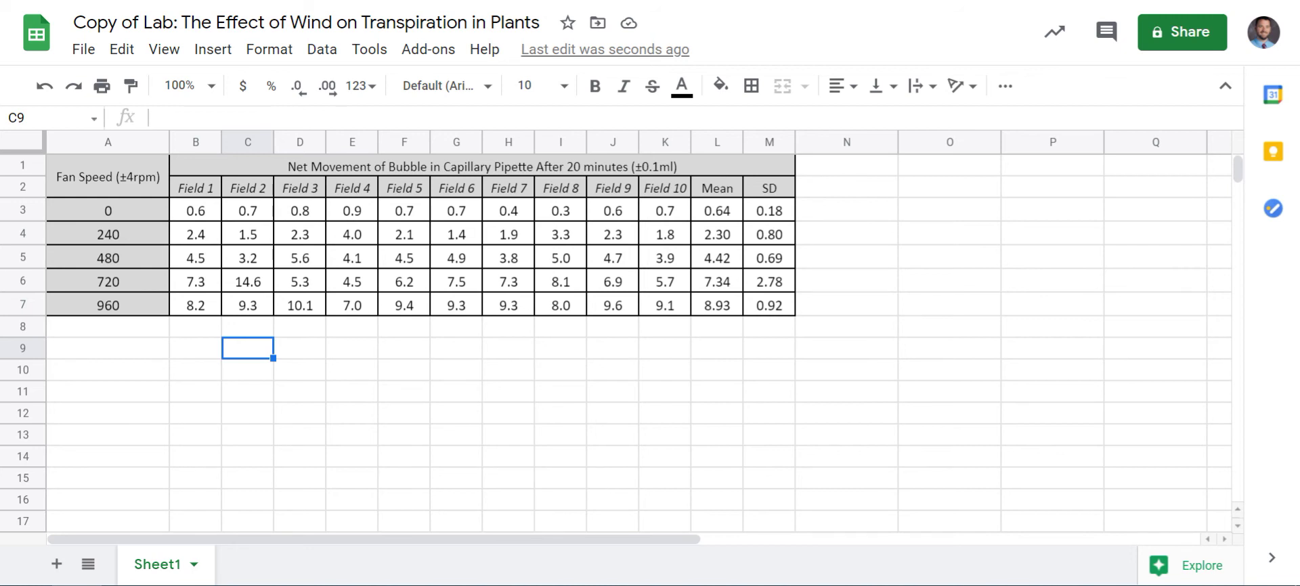
pyautogui.write('NU')
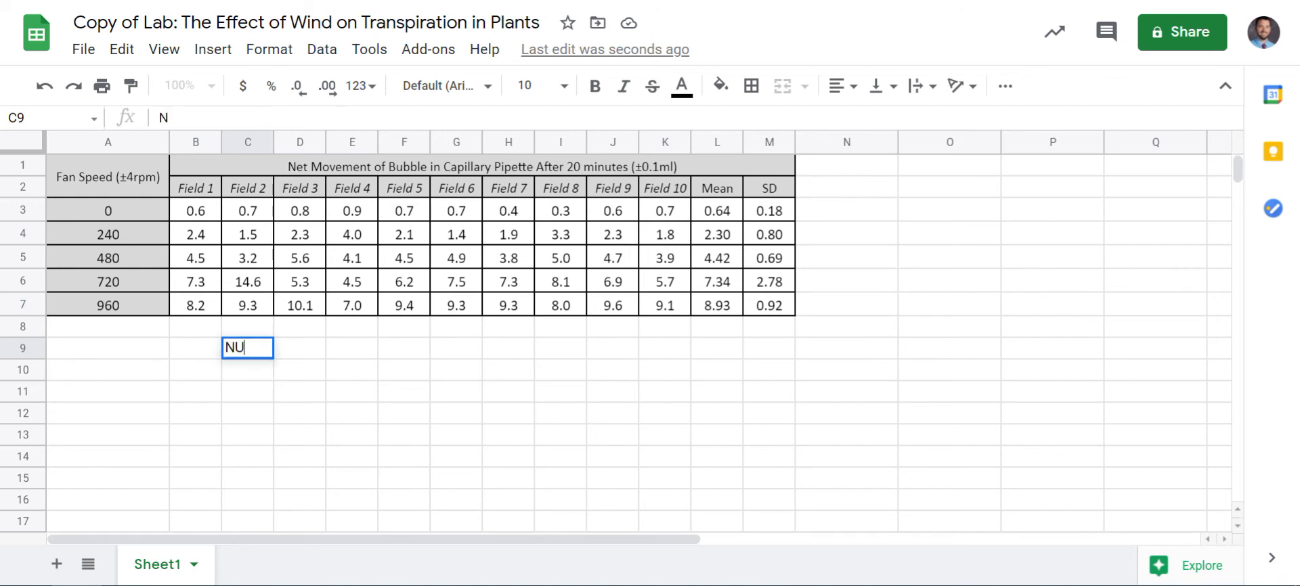
pyautogui.write('LL = There is NO')
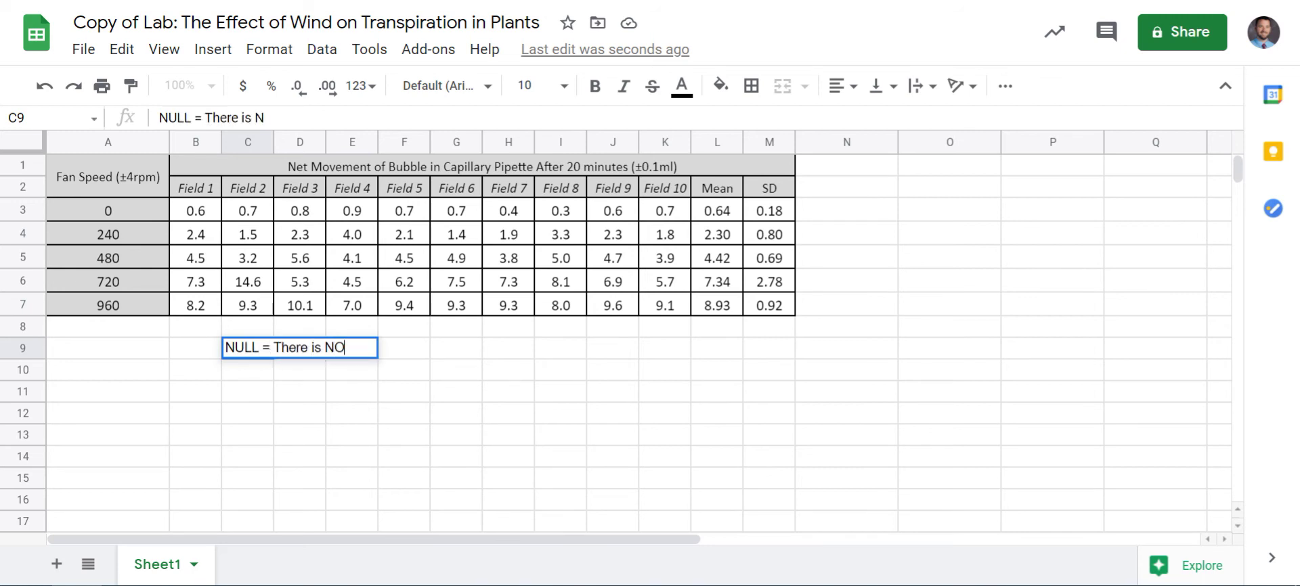
pyautogui.write(' sig difference')
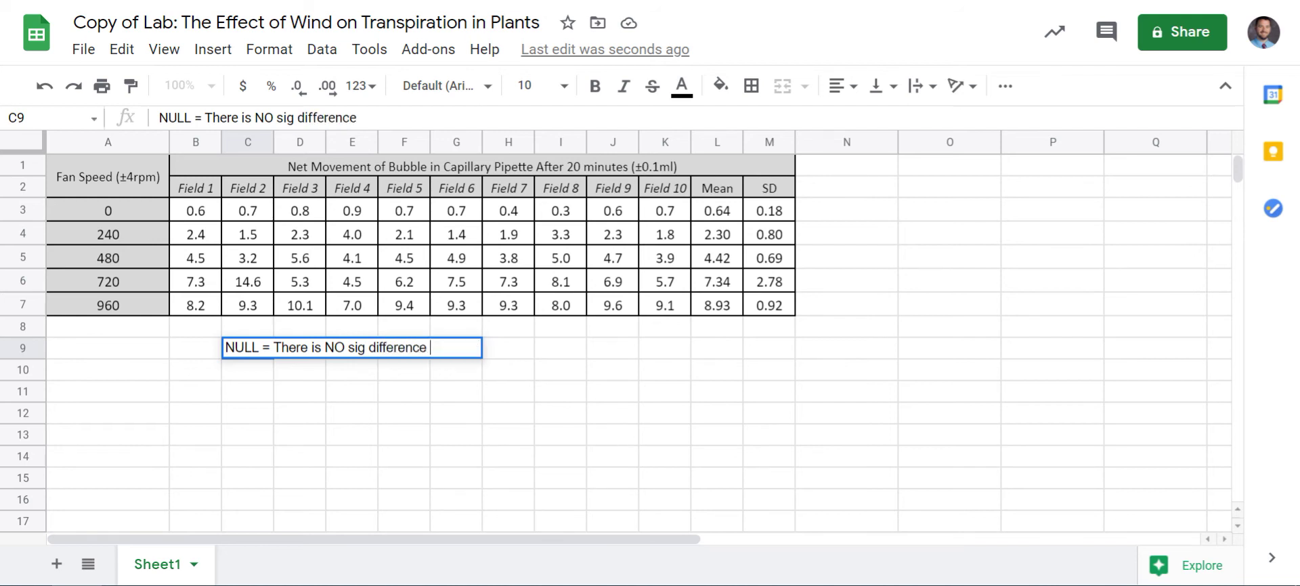
pyautogui.press('Return')
# Enter the alternative hypothesis "ALT = There IS a sig difference" in cell C10
pyautogui.write('A')
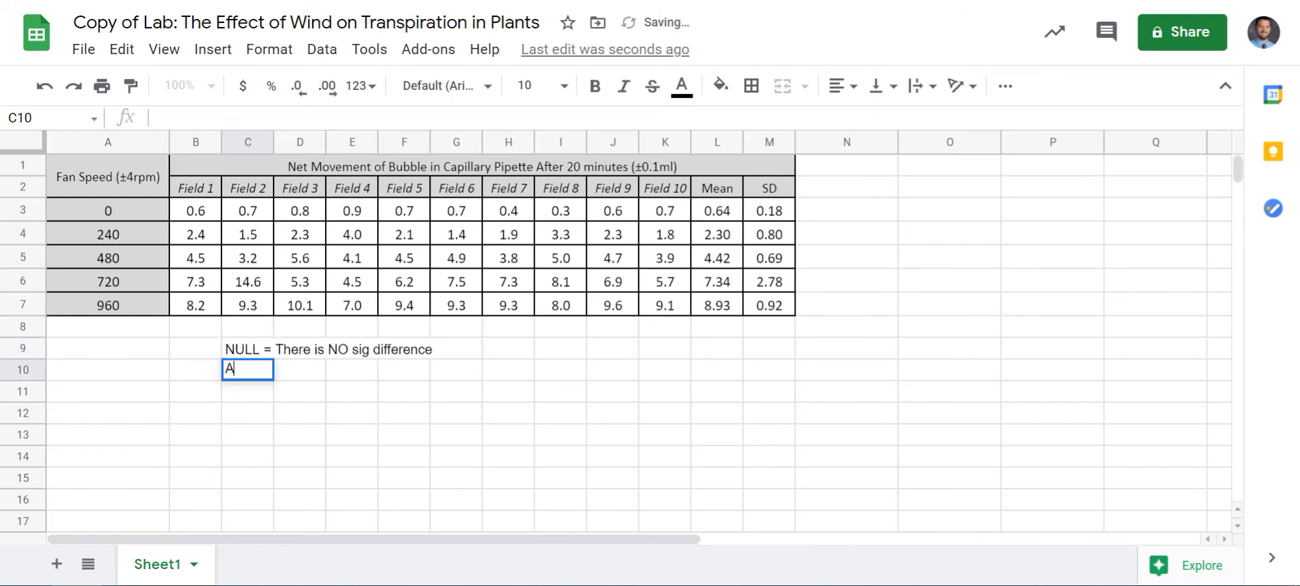
pyautogui.write('LT = The')
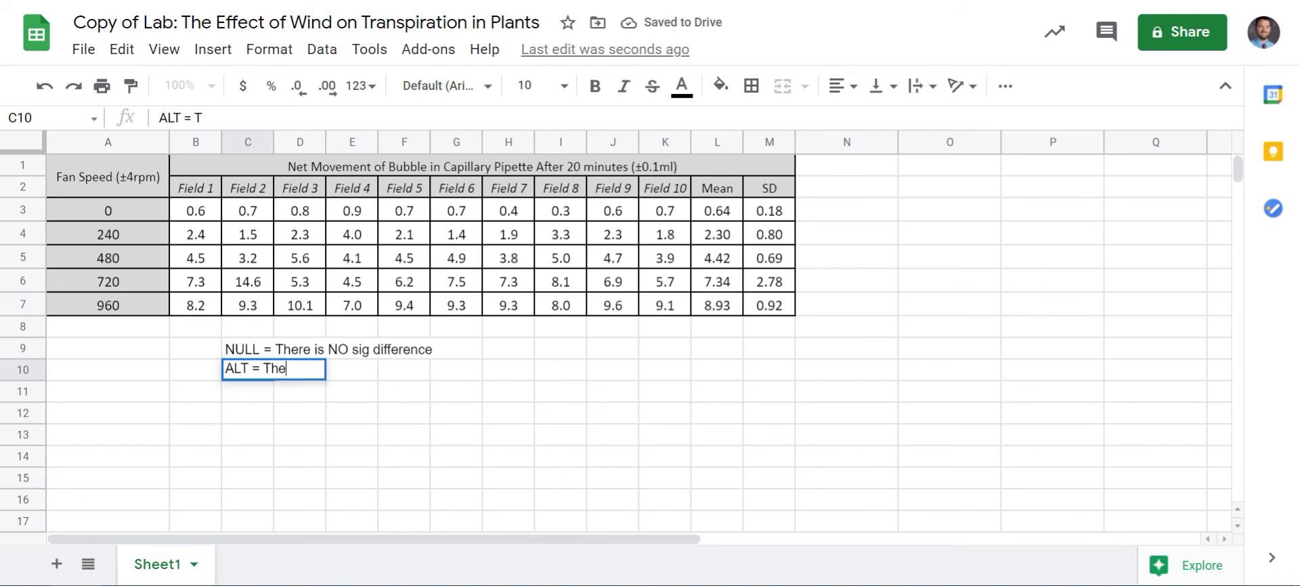
pyautogui.write('re IS a sign')
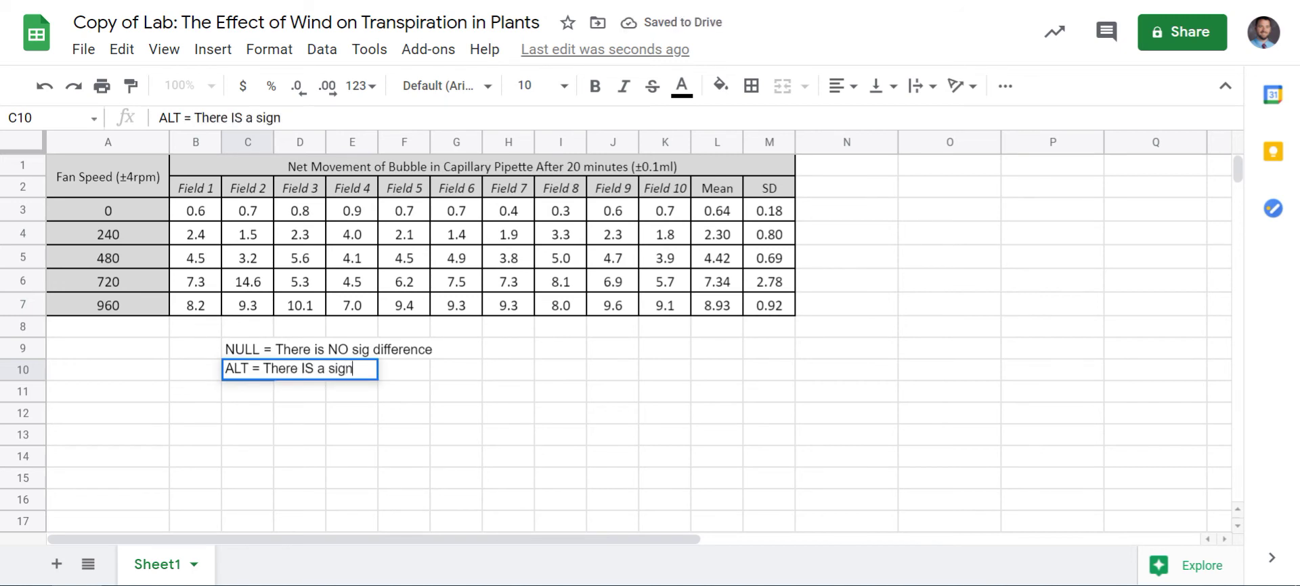
pyautogui.press('BackSpace')
pyautogui.write('difference')
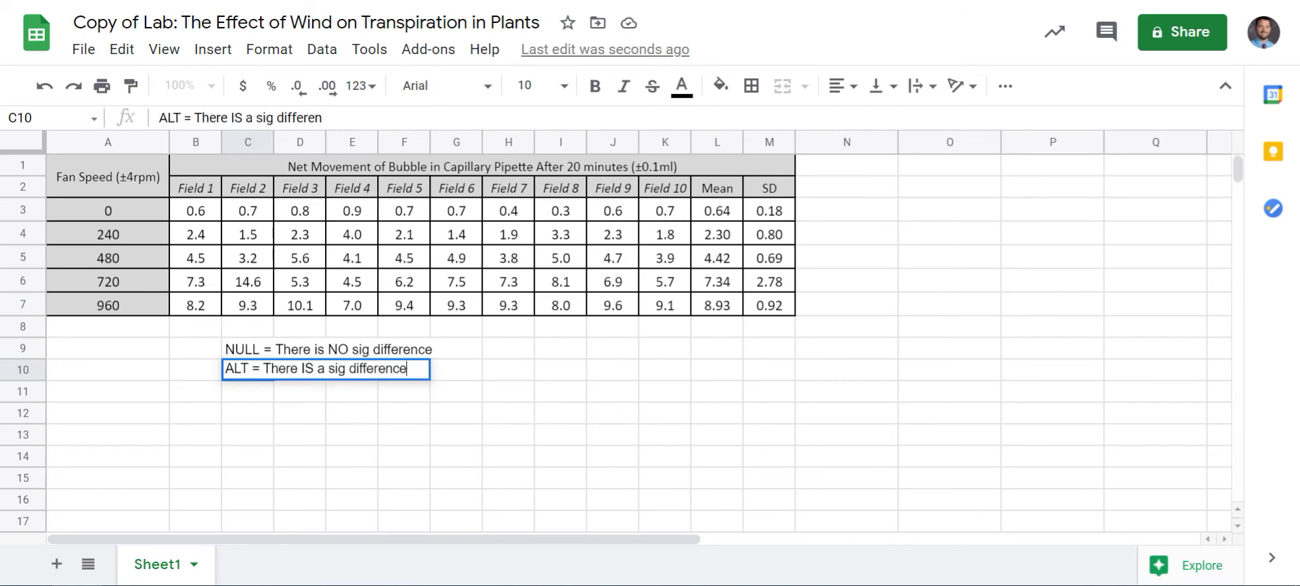
pyautogui.press('Return')
pyautogui.click(613, 392)
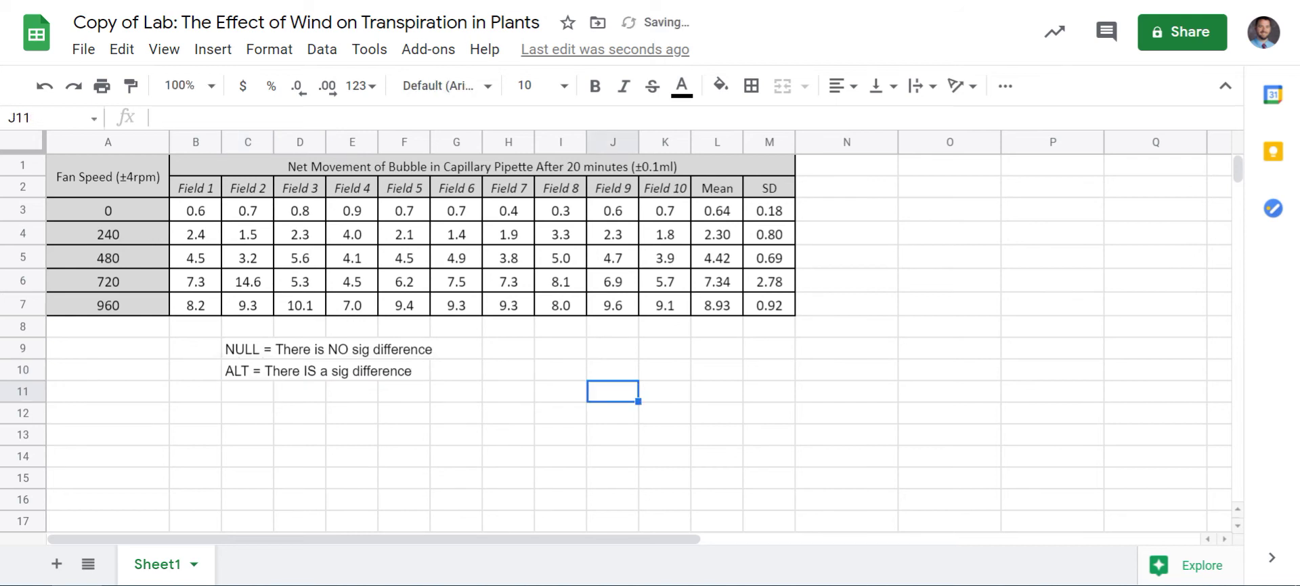
pyautogui.click(456, 349)
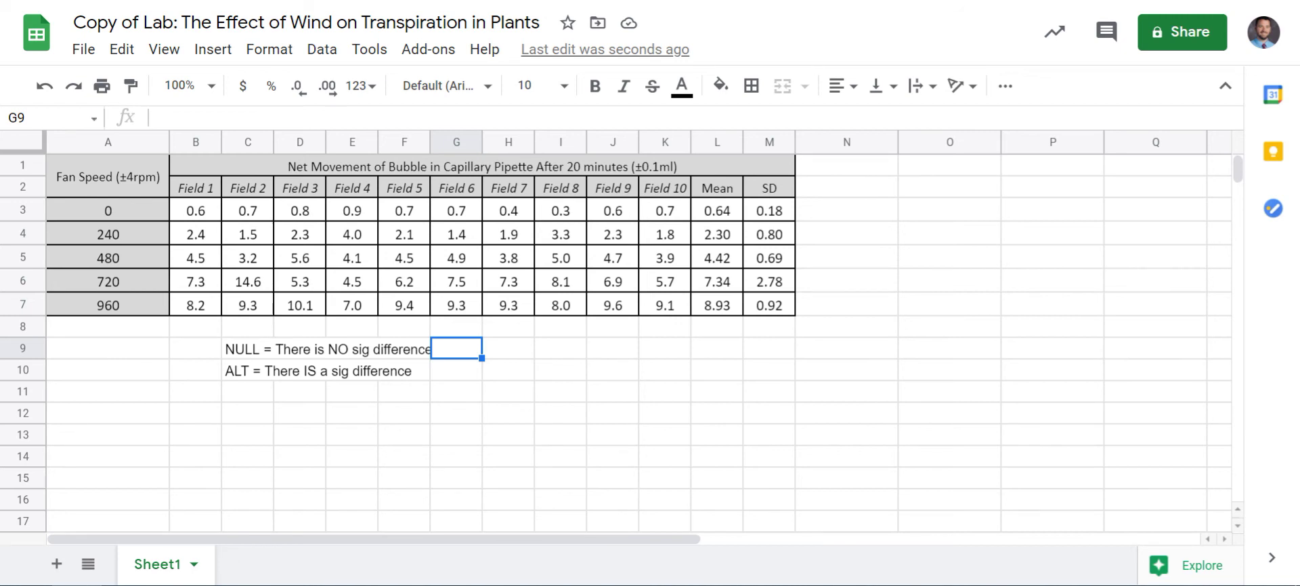
pyautogui.click(561, 370)
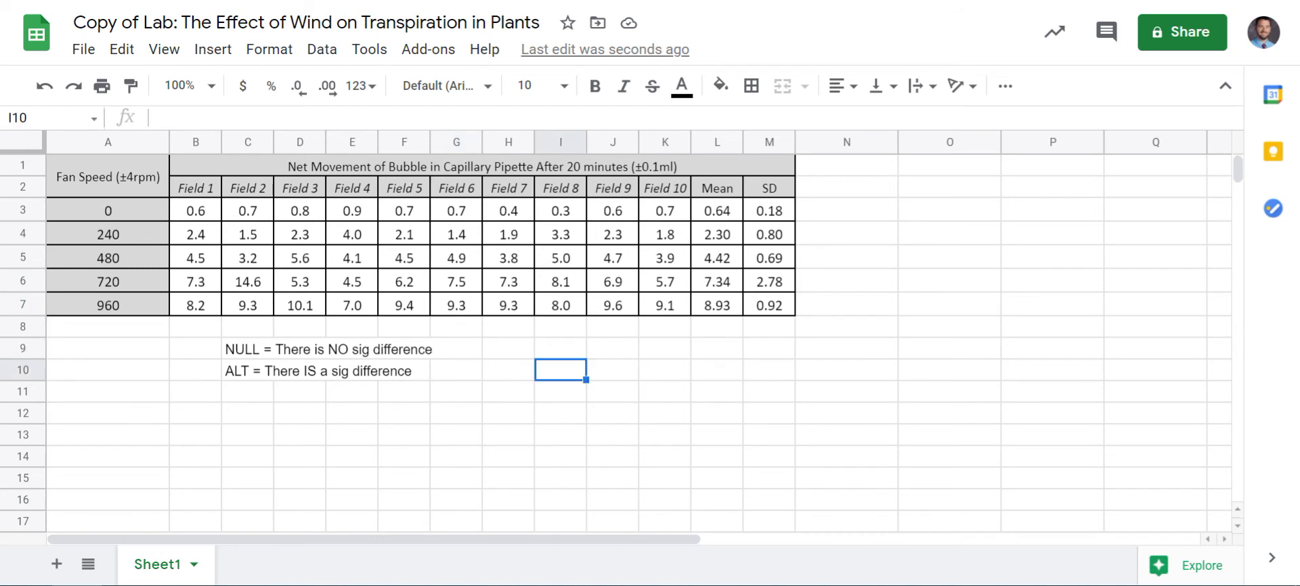
# Start a TTEST formula in cell C12 and review the function's argument help before closing it
pyautogui.click(248, 414)
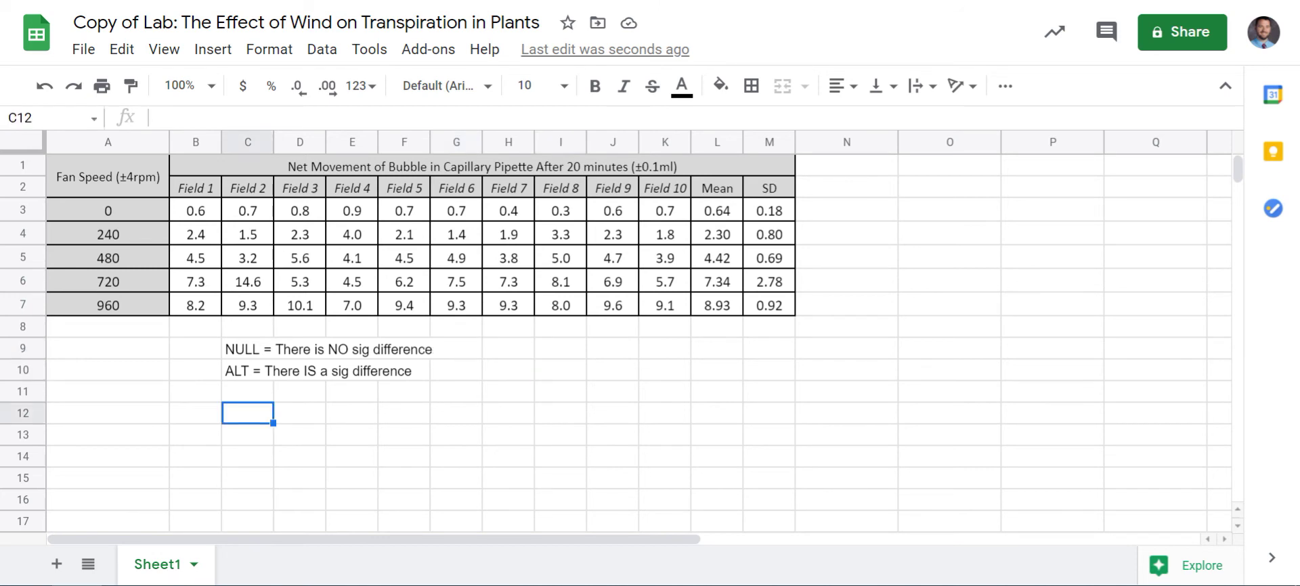
pyautogui.write('=ttest')
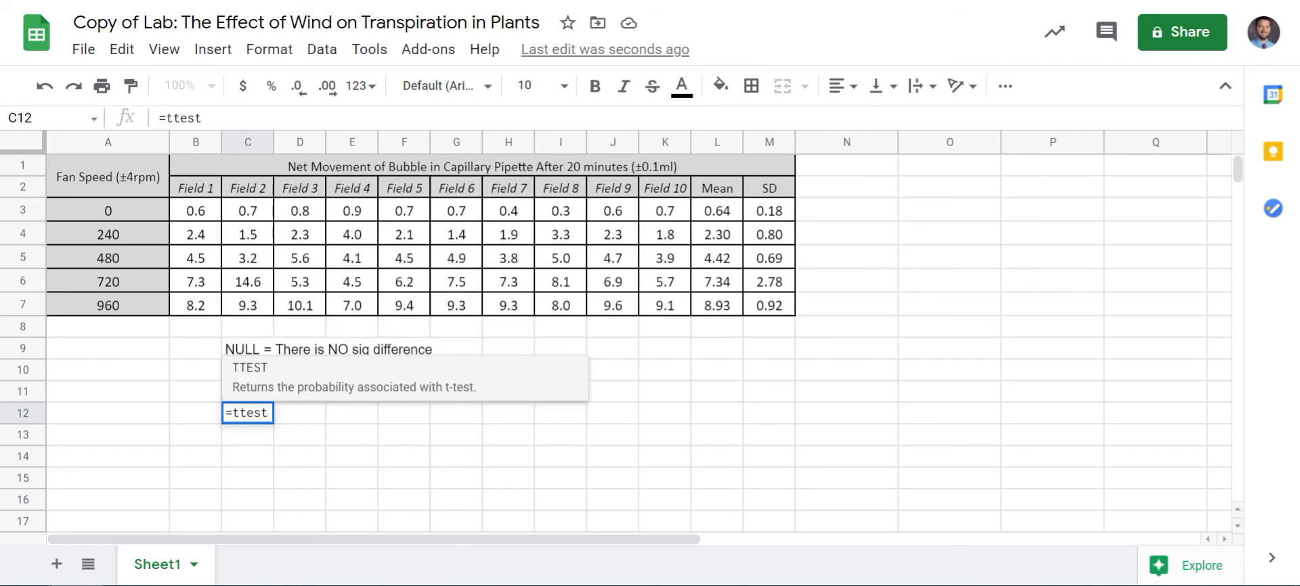
pyautogui.press('Tab')
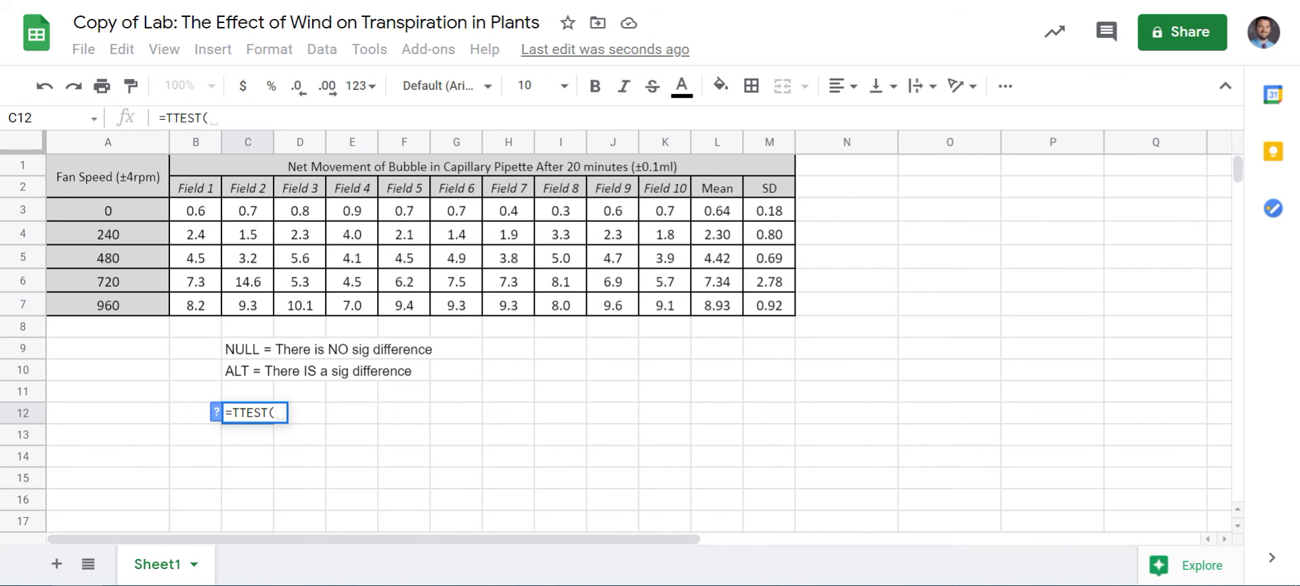
pyautogui.click(216, 411)
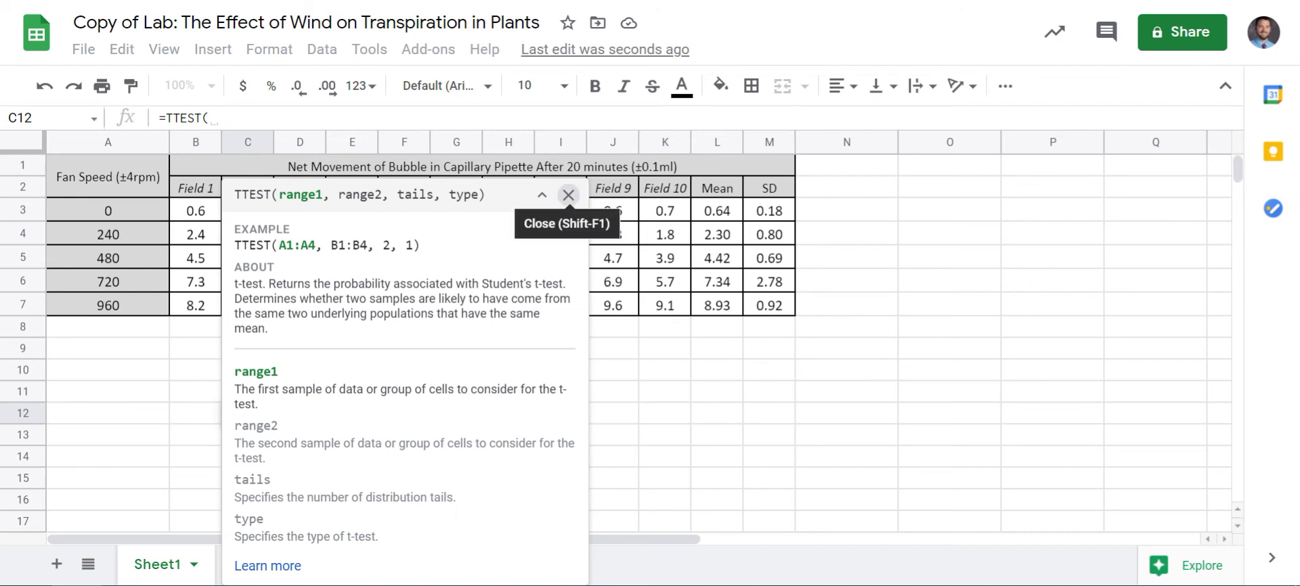
pyautogui.click(568, 195)
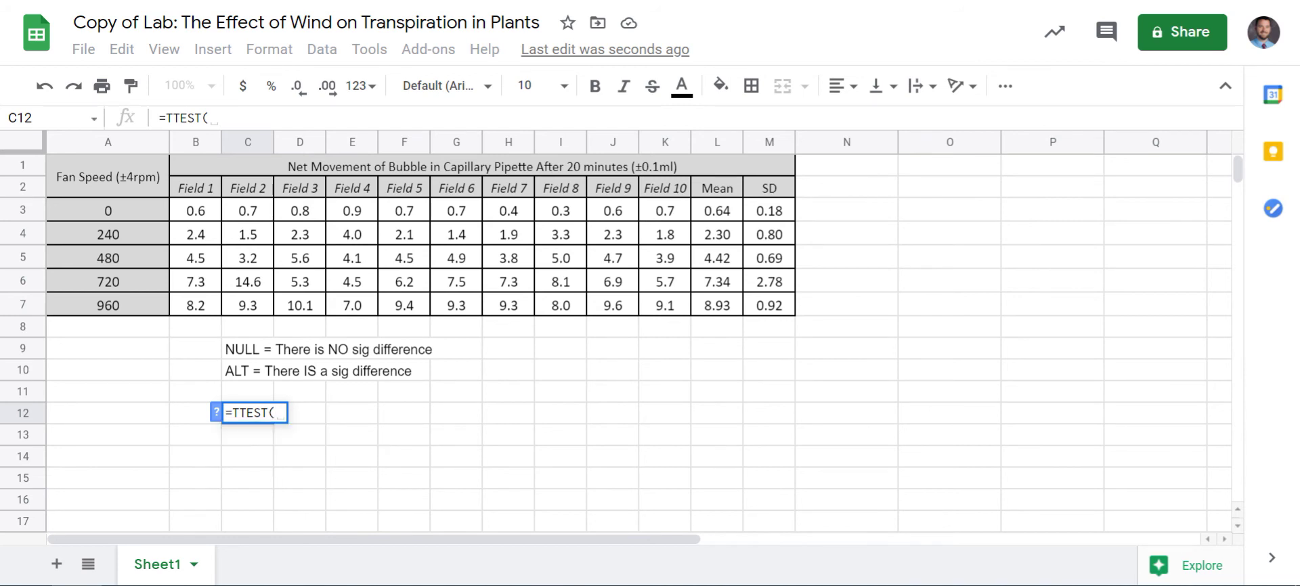
# Complete the t-test formula with ranges B3:K3 and B7:K7, 2 tails and type 3
pyautogui.moveTo(195, 210); pyautogui.dragTo(664, 210)
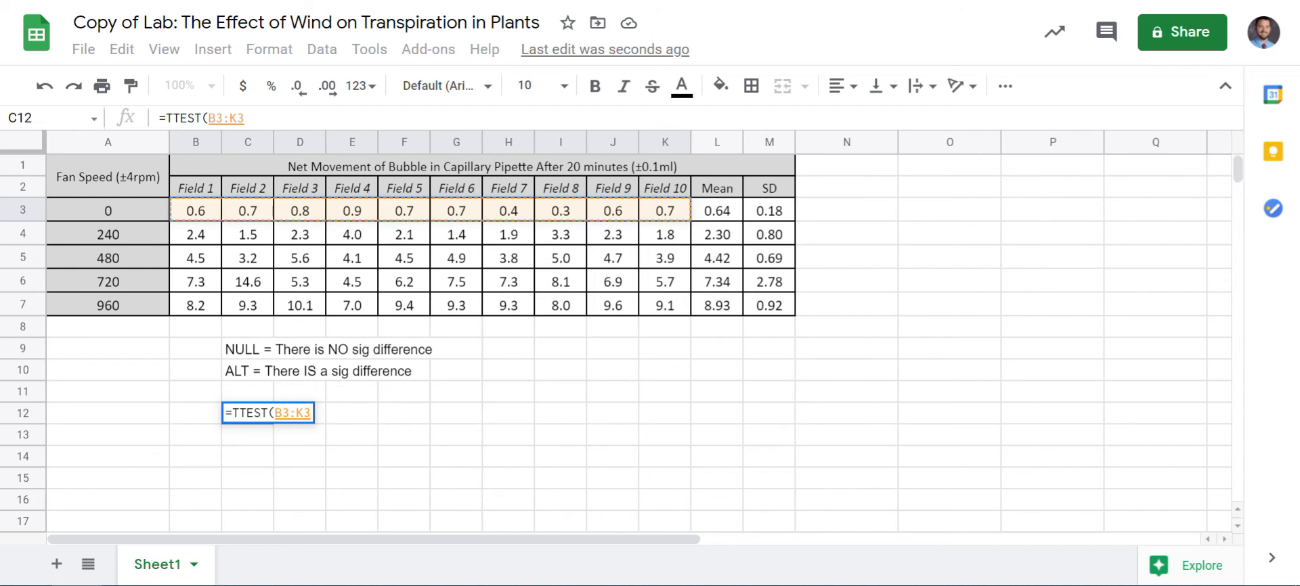
pyautogui.write(',')
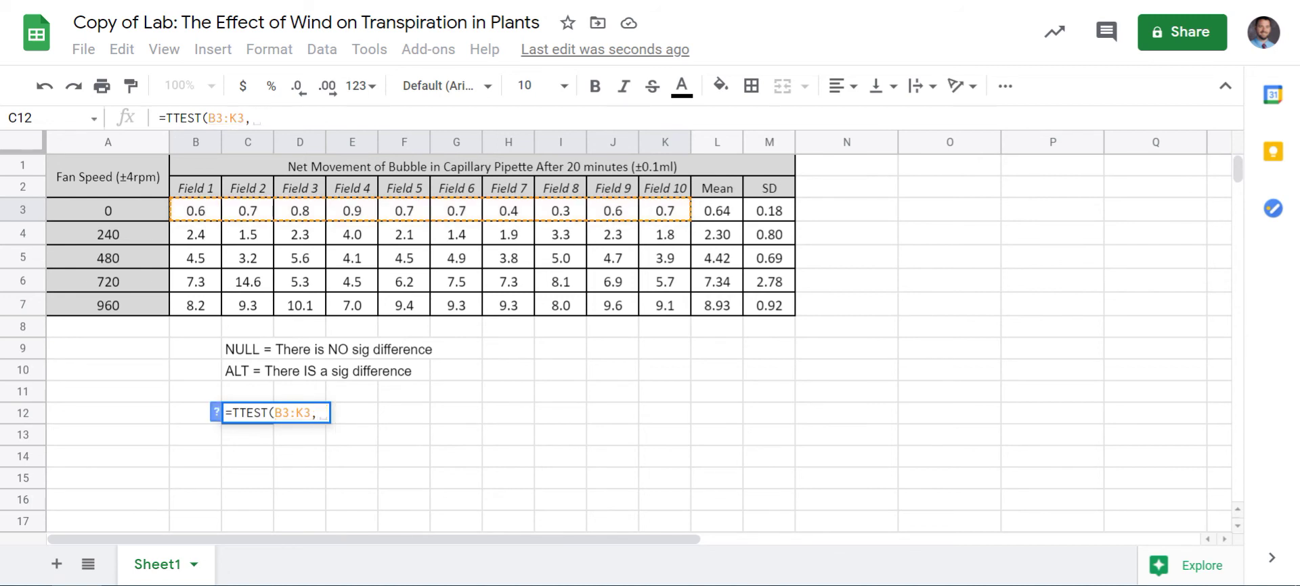
pyautogui.moveTo(195, 306); pyautogui.dragTo(664, 305)
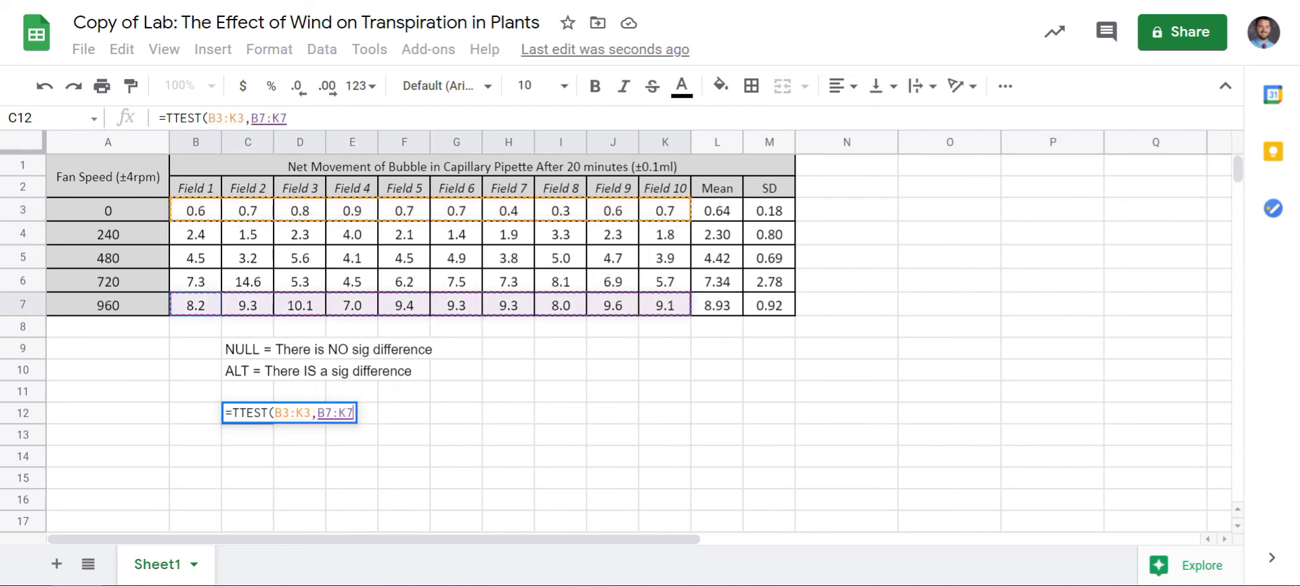
pyautogui.write(',')
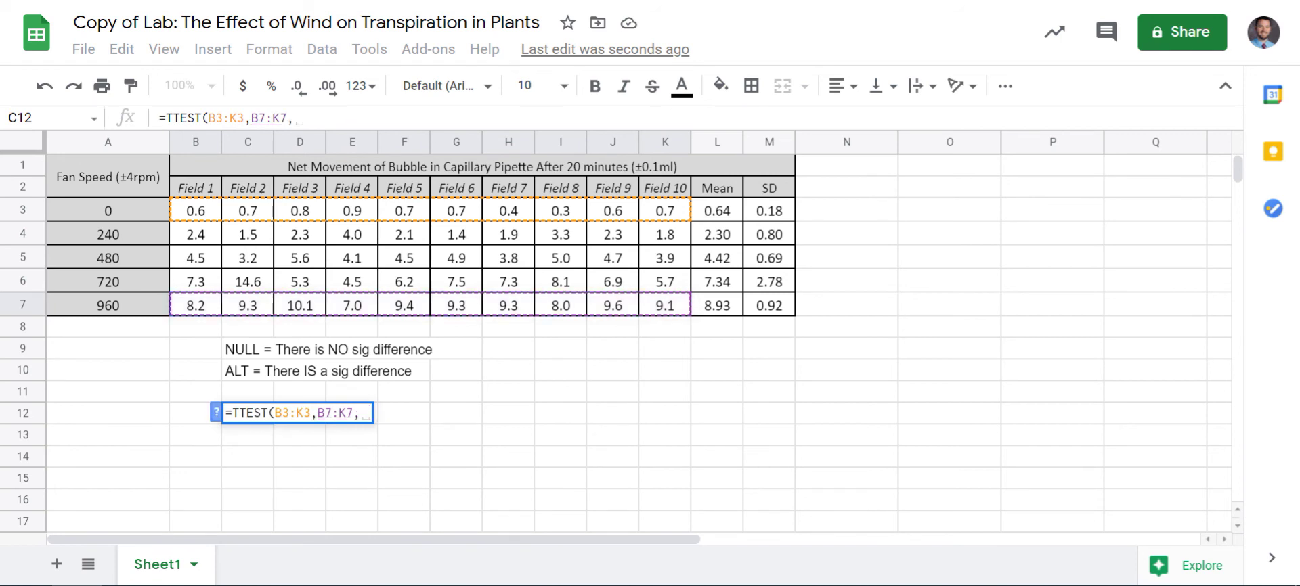
pyautogui.write('2')
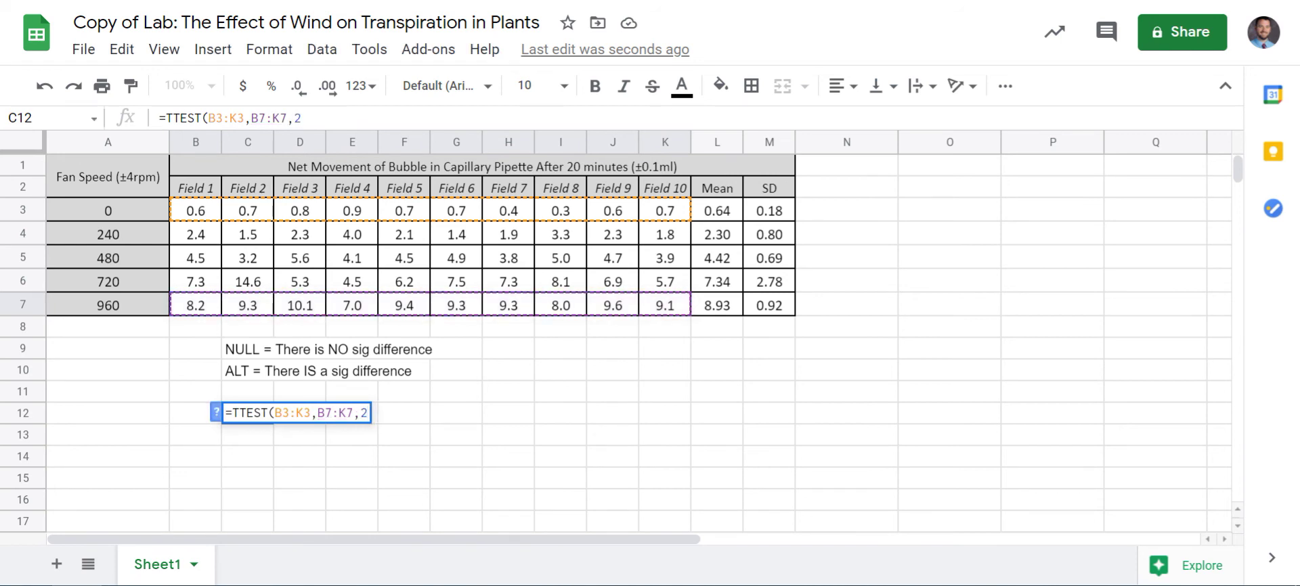
pyautogui.write(',')
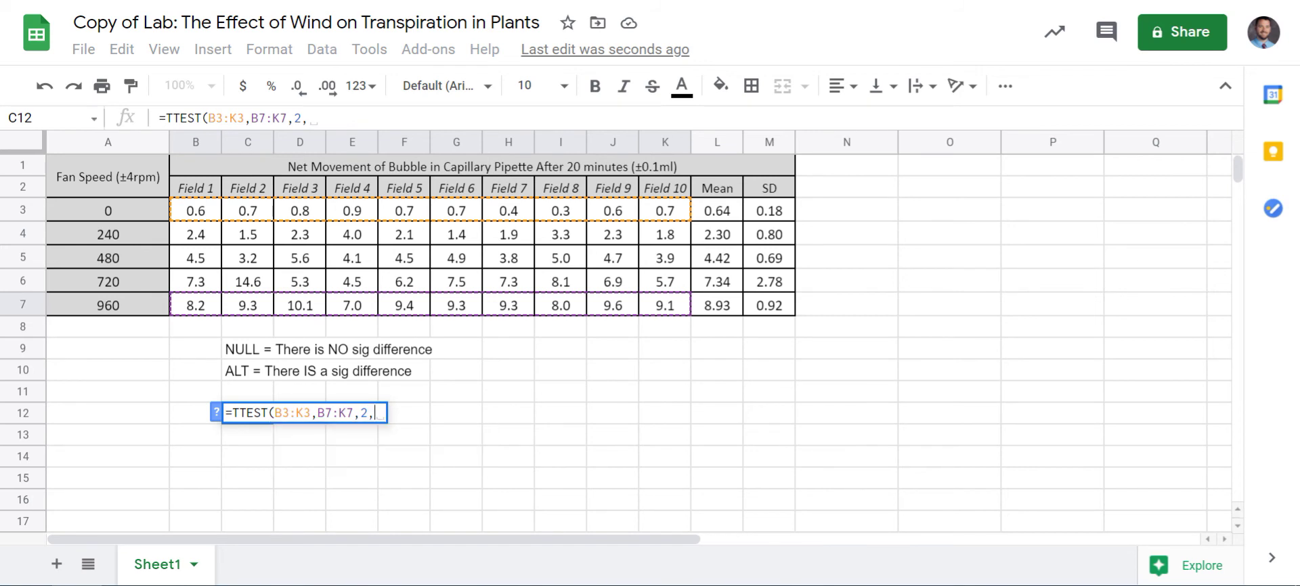
pyautogui.write('3')
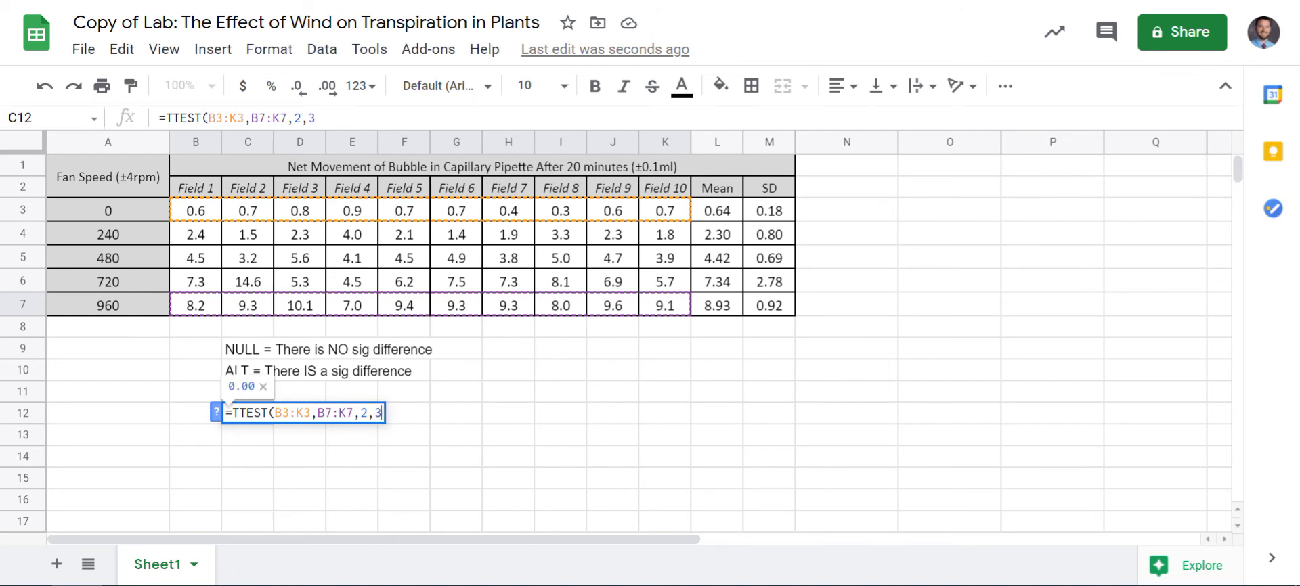
pyautogui.press('Return')
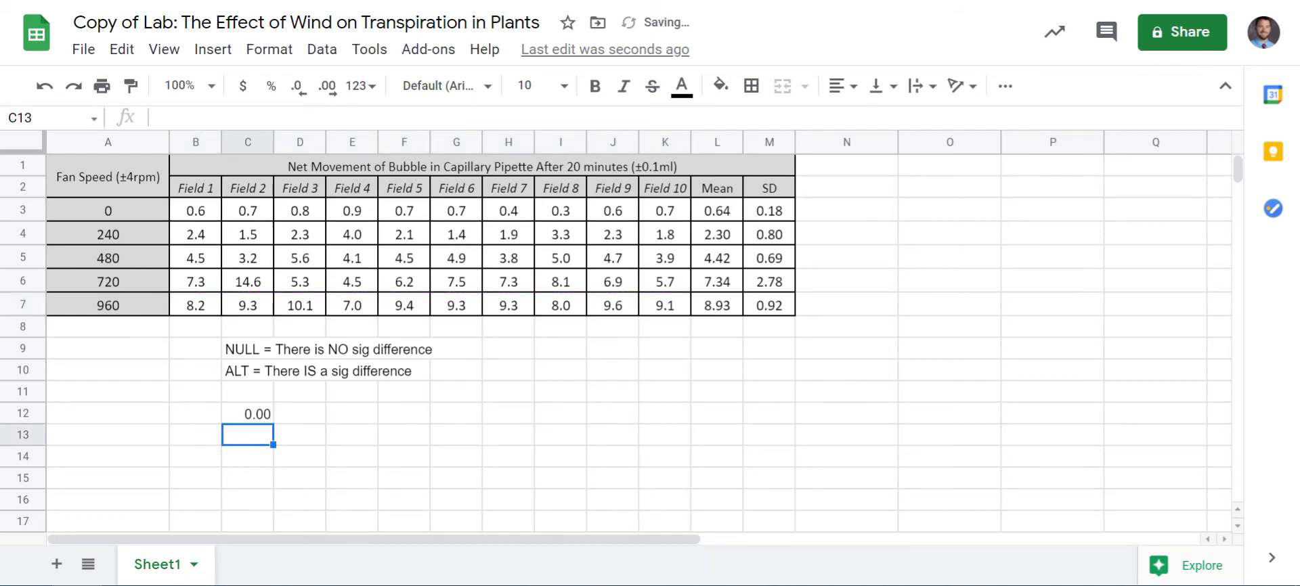
# Widen column C and display the t-test result in C12 with 12 decimal places
pyautogui.click(248, 414)
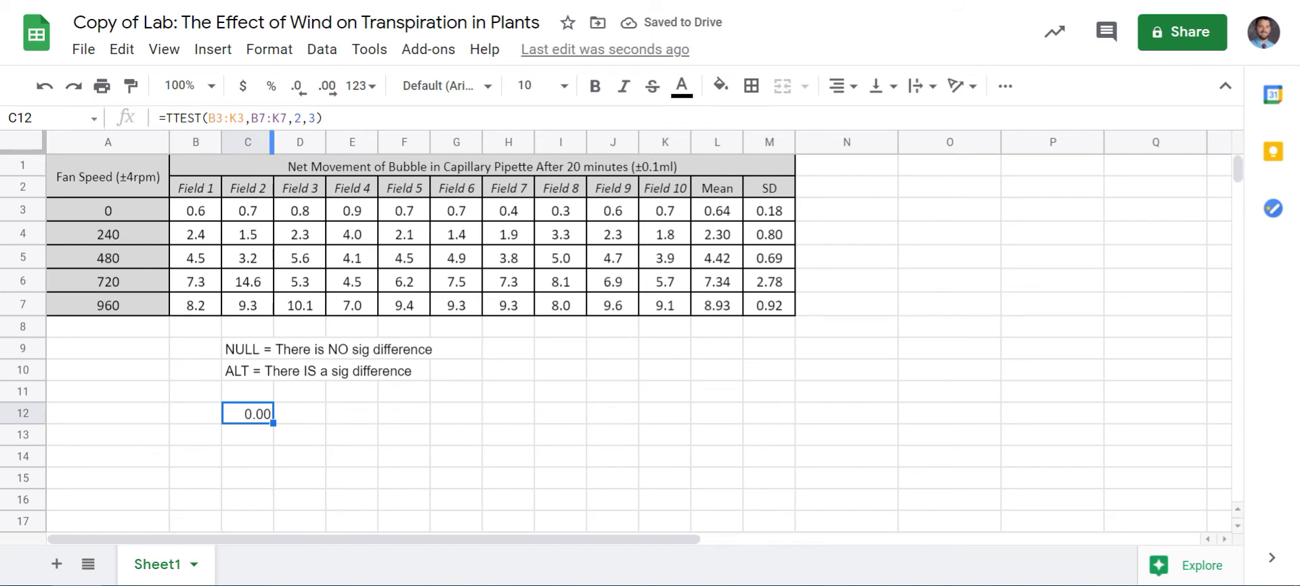
pyautogui.moveTo(272, 142); pyautogui.dragTo(373, 141)
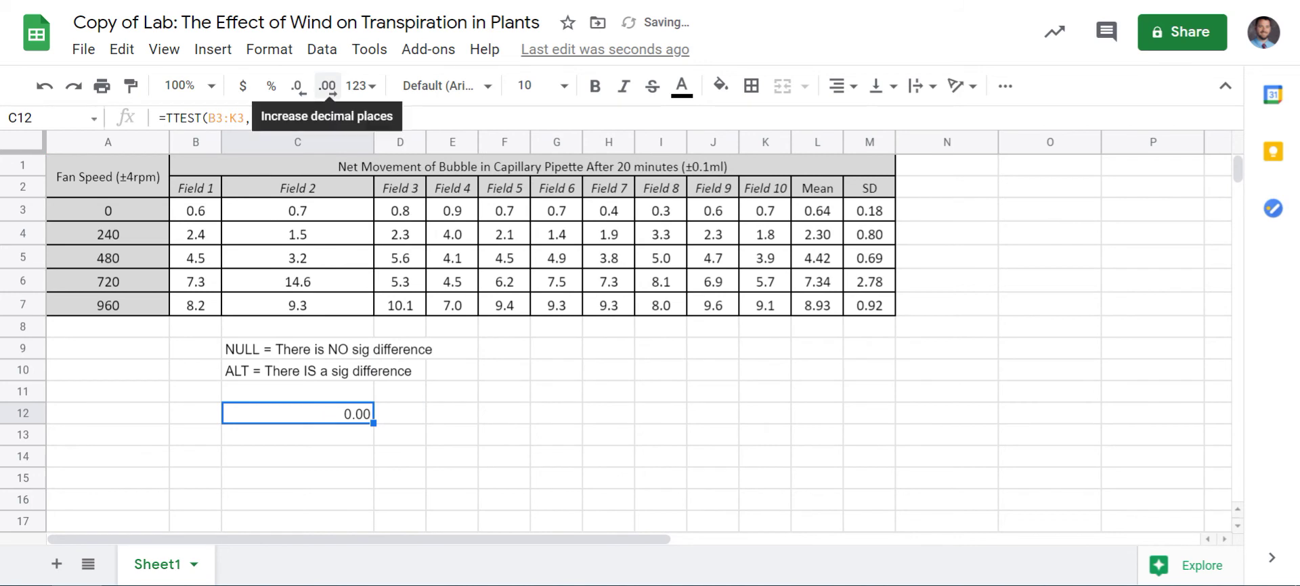
pyautogui.click(327, 86)
pyautogui.click(327, 86)
pyautogui.click(327, 86)
pyautogui.click(327, 86)
pyautogui.click(327, 86)
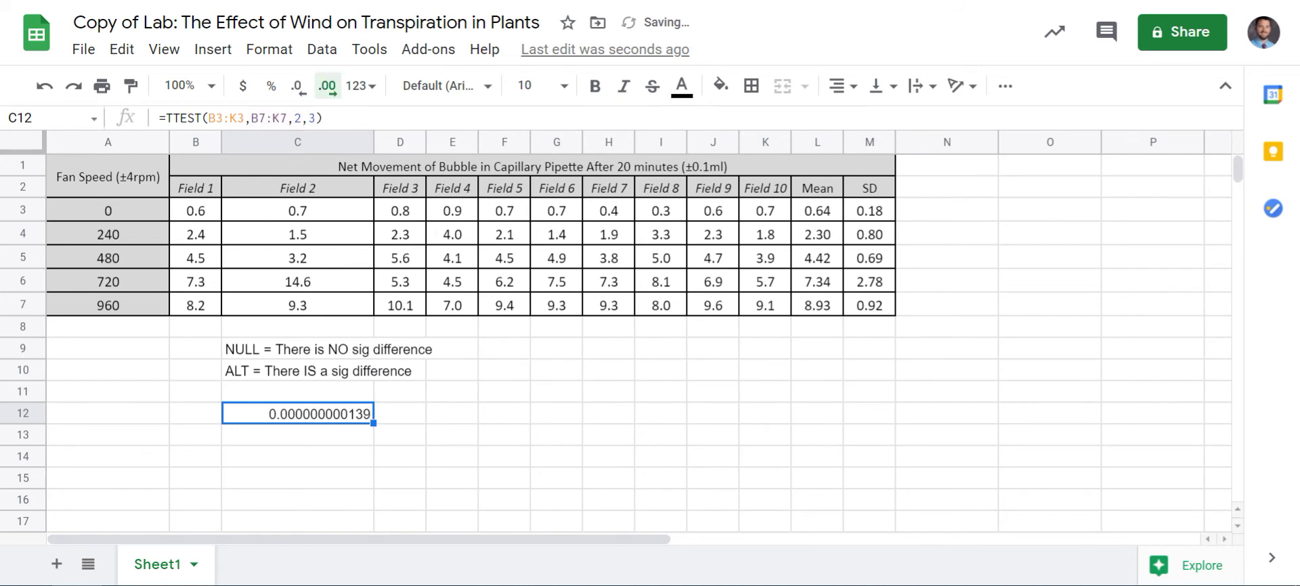
pyautogui.click(327, 86)
pyautogui.click(327, 86)
pyautogui.click(296, 86)
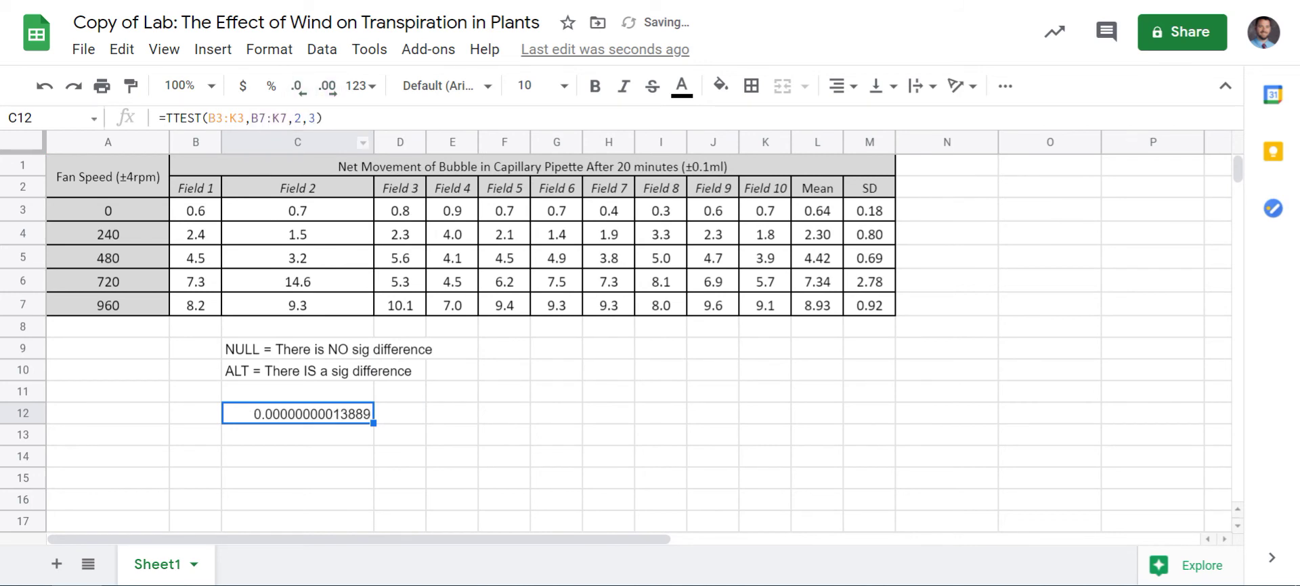
pyautogui.click(296, 86)
pyautogui.click(296, 86)
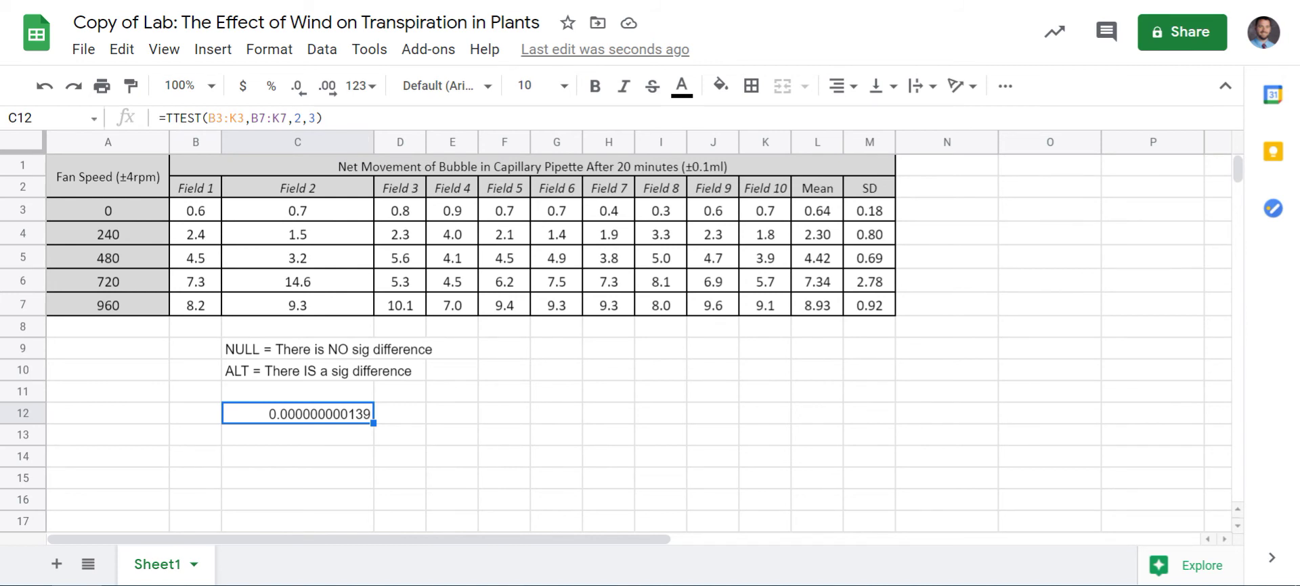
# Reduce the t-test result in C12 to 11 decimal places and narrow column C
pyautogui.click(557, 211)
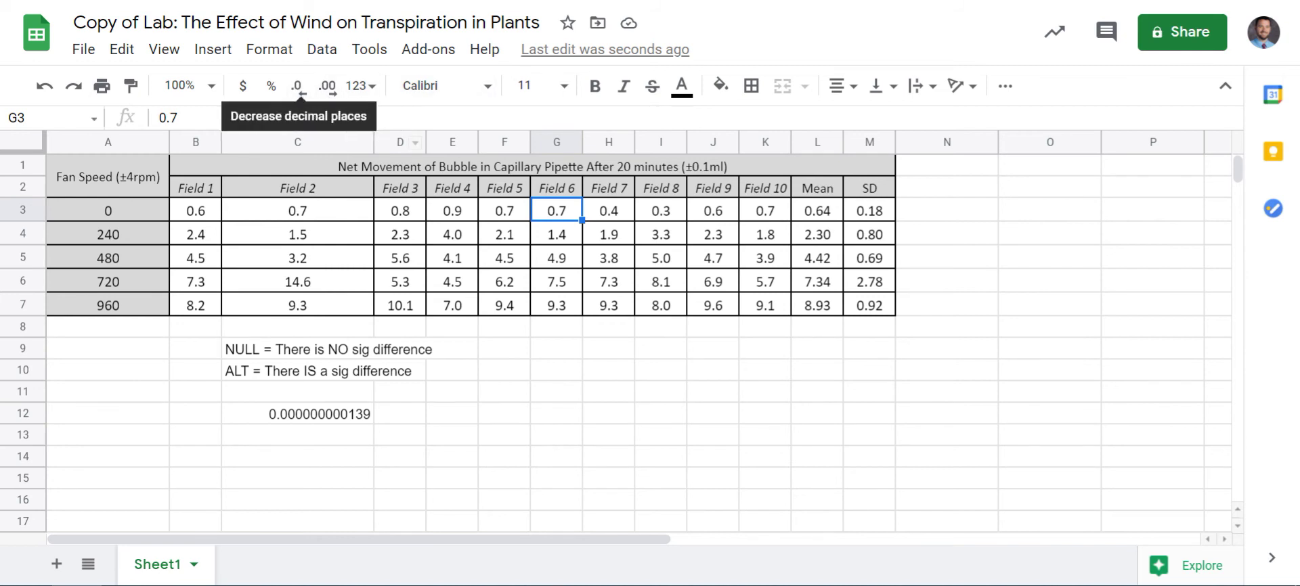
pyautogui.click(298, 414)
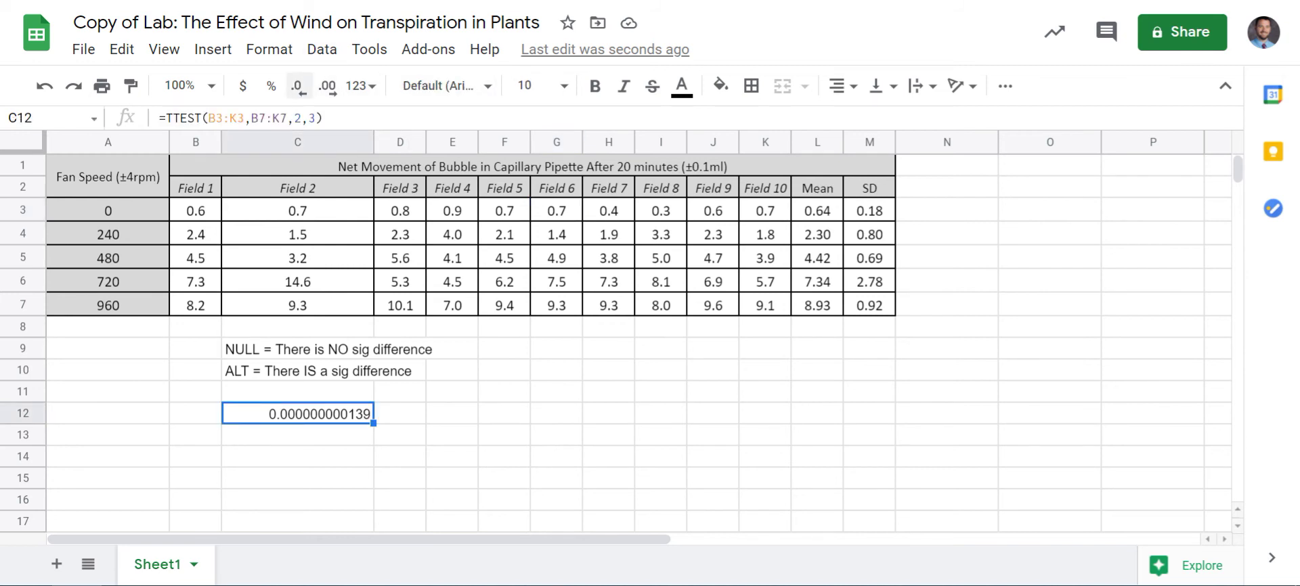
pyautogui.click(298, 87)
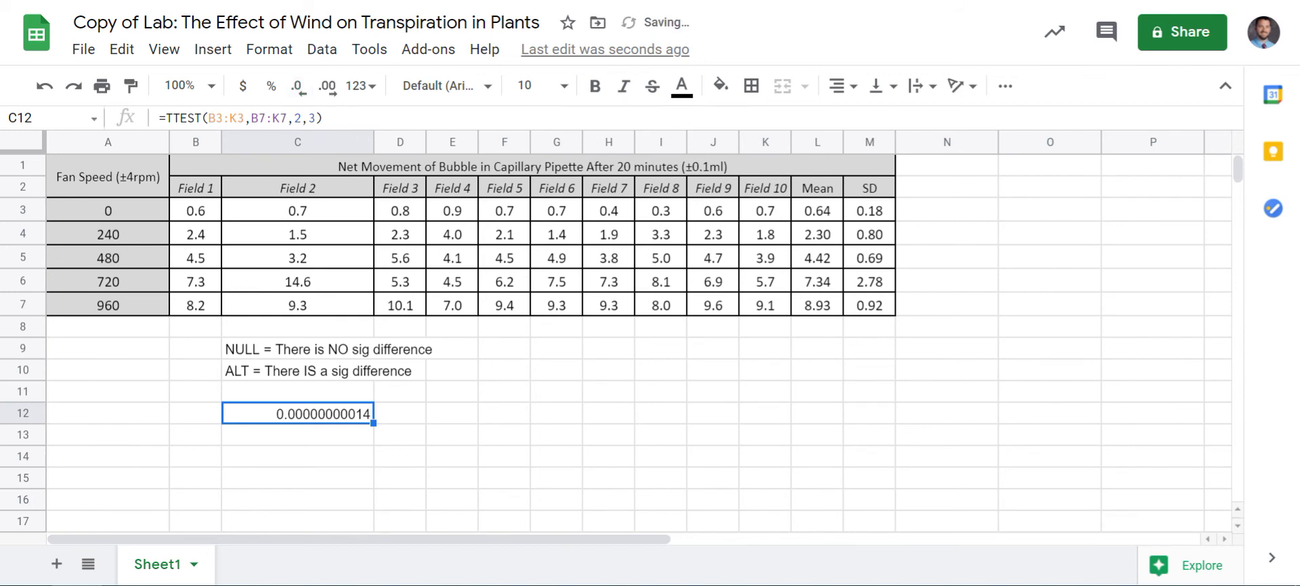
pyautogui.click(400, 435)
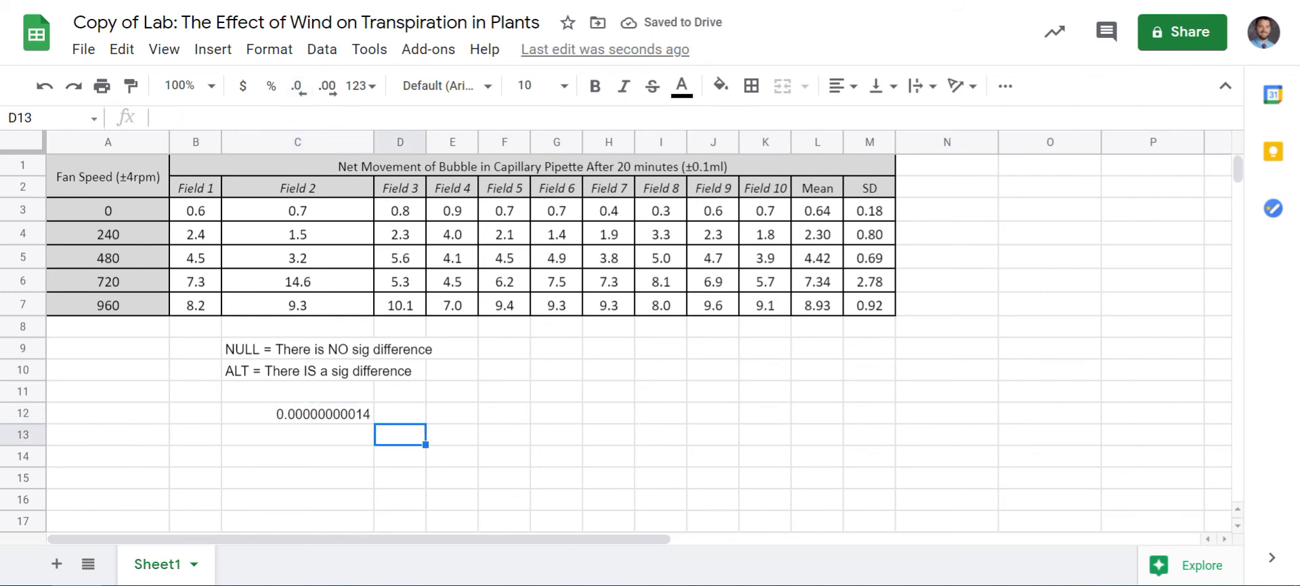
pyautogui.click(298, 414)
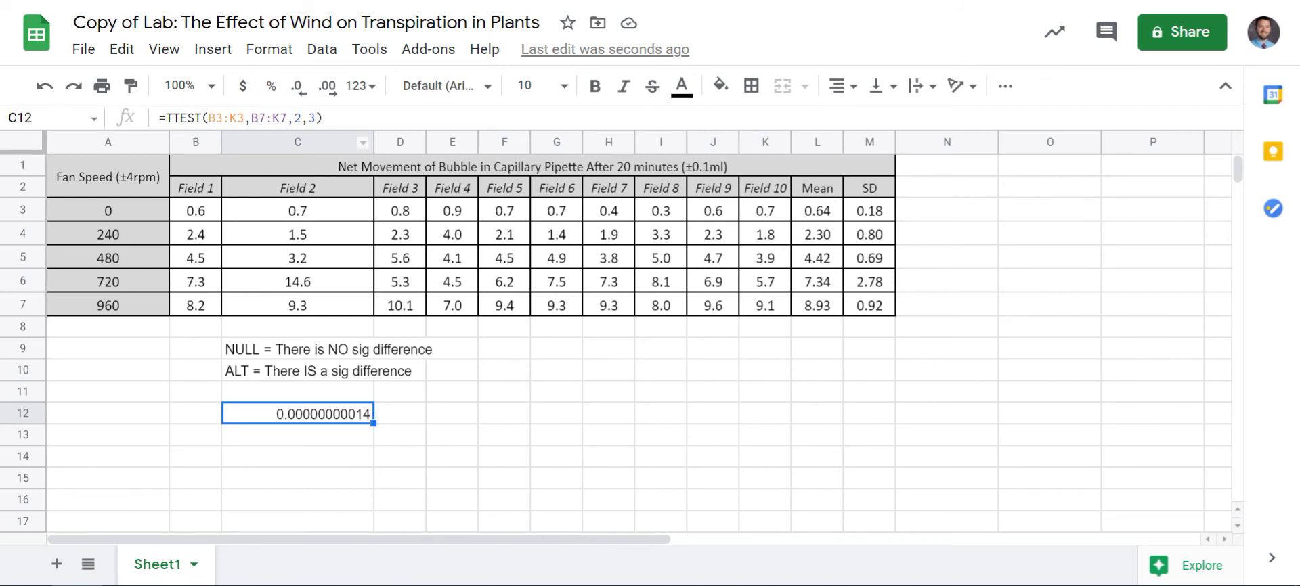
pyautogui.moveTo(374, 142); pyautogui.dragTo(328, 142)
pyautogui.click(355, 436)
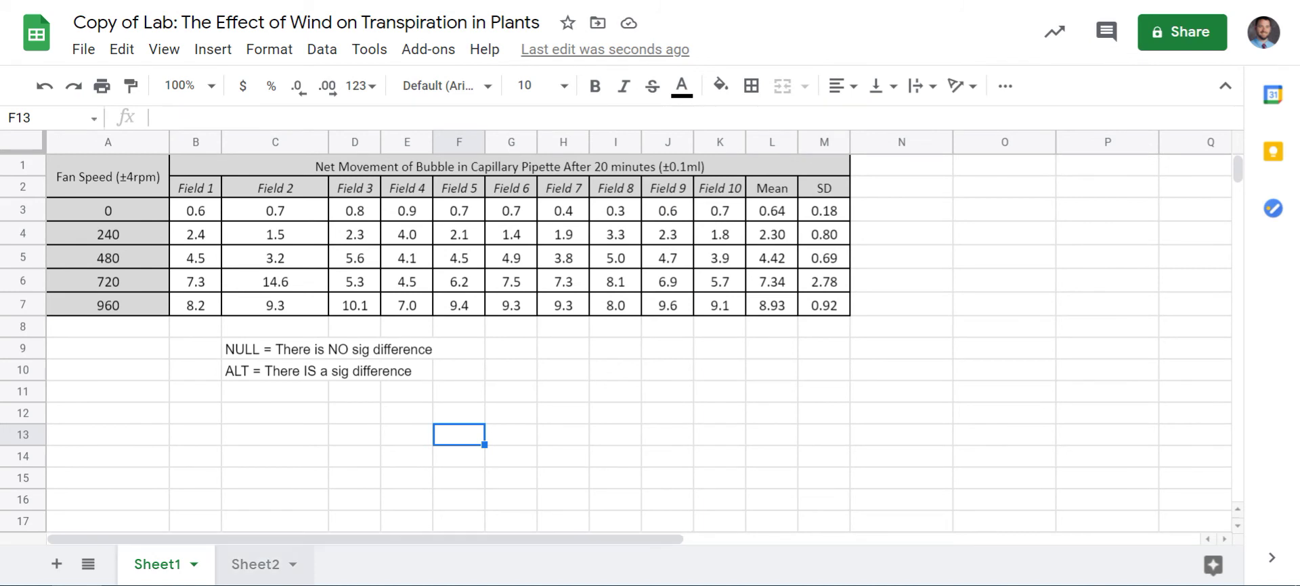
# Apply all borders and a light gray fill to the header row A4:F4 on Sheet2
pyautogui.click(255, 565)
pyautogui.click(142, 231)
pyautogui.moveTo(142, 231); pyautogui.dragTo(700, 231)
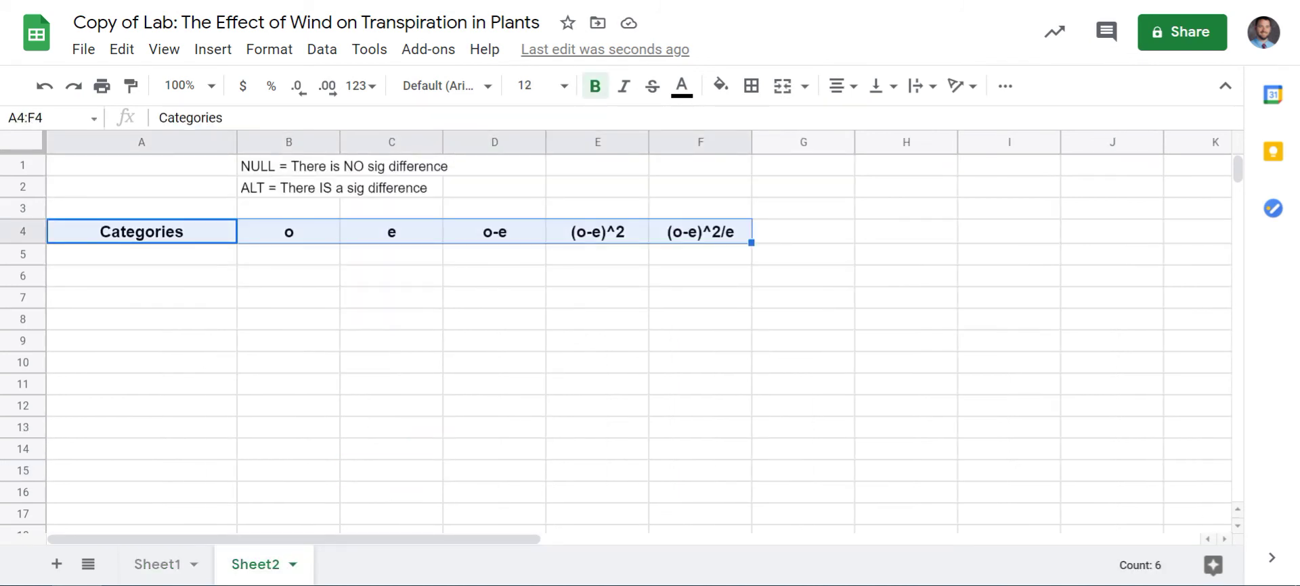
pyautogui.click(751, 85)
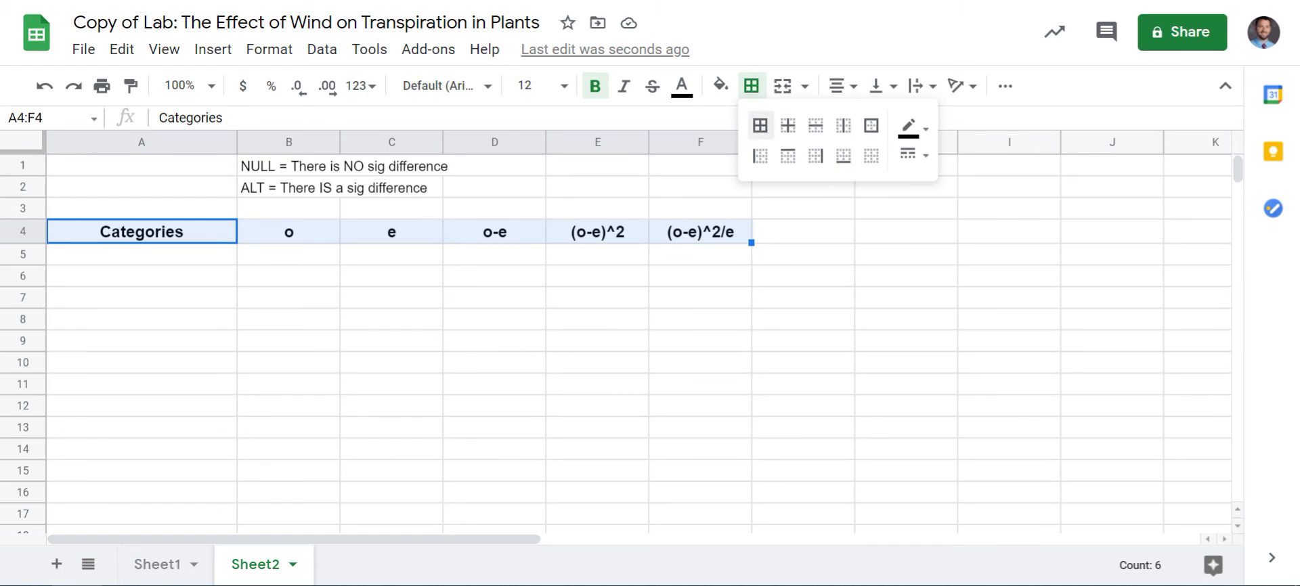
pyautogui.click(760, 126)
pyautogui.press('Escape')
pyautogui.click(721, 85)
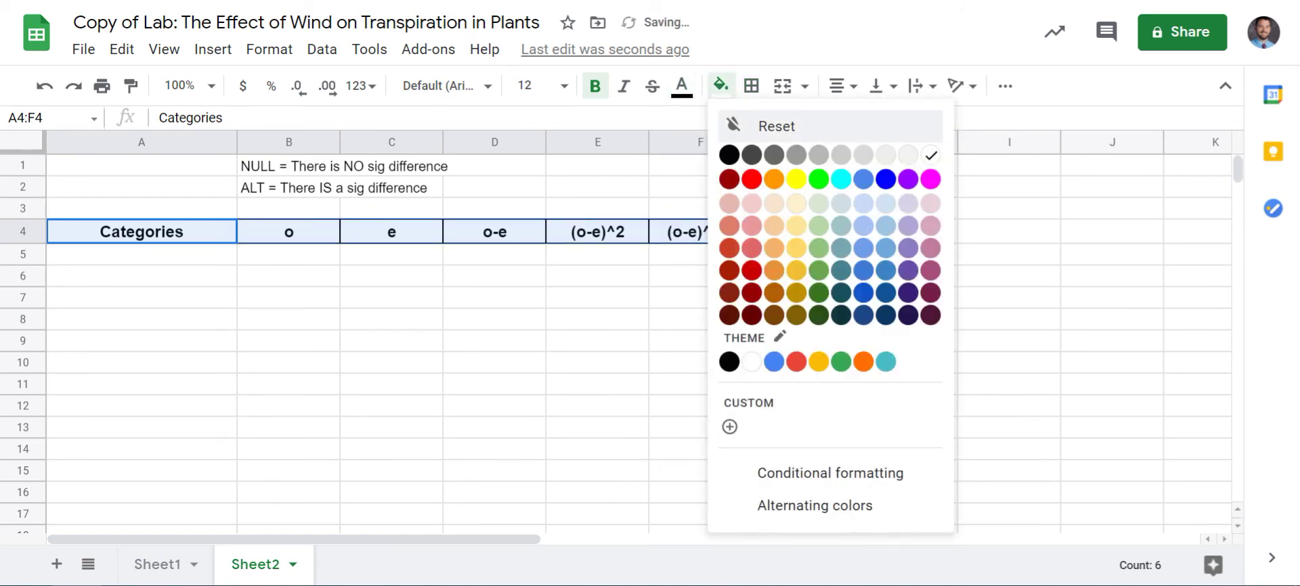
pyautogui.click(863, 154)
pyautogui.click(597, 276)
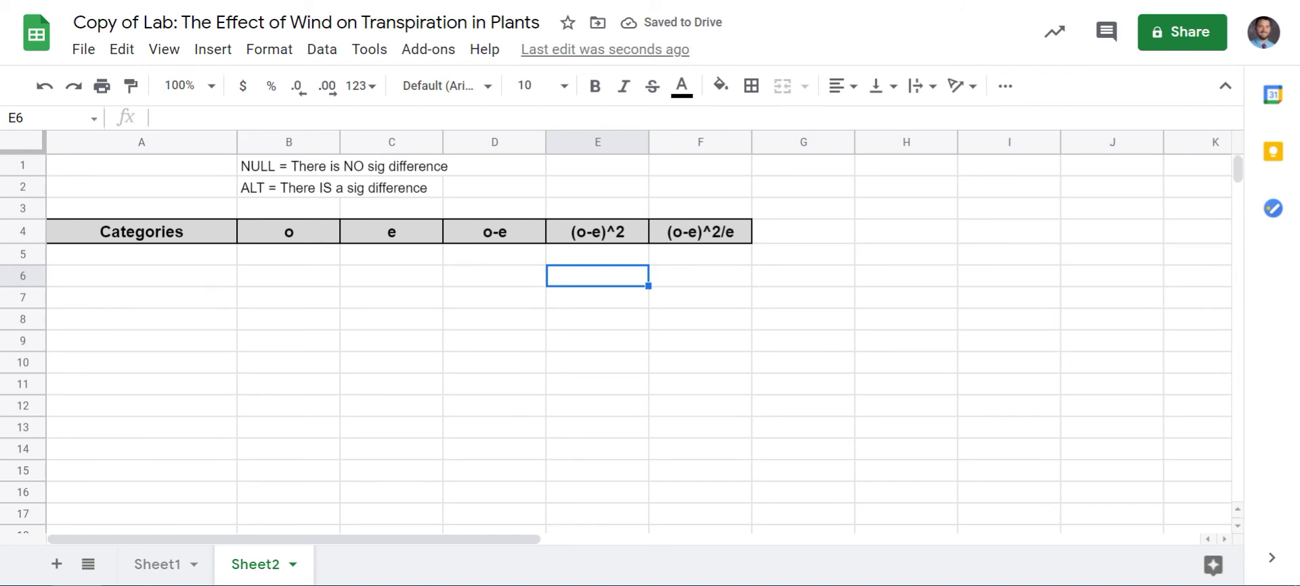
pyautogui.click(288, 255)
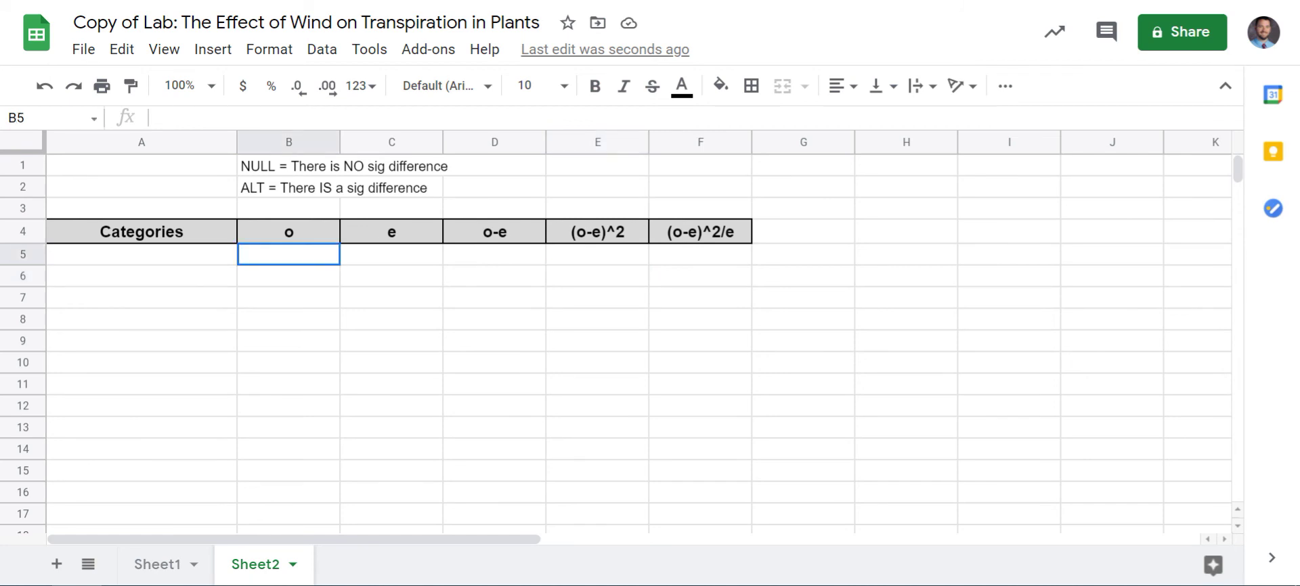
pyautogui.click(391, 255)
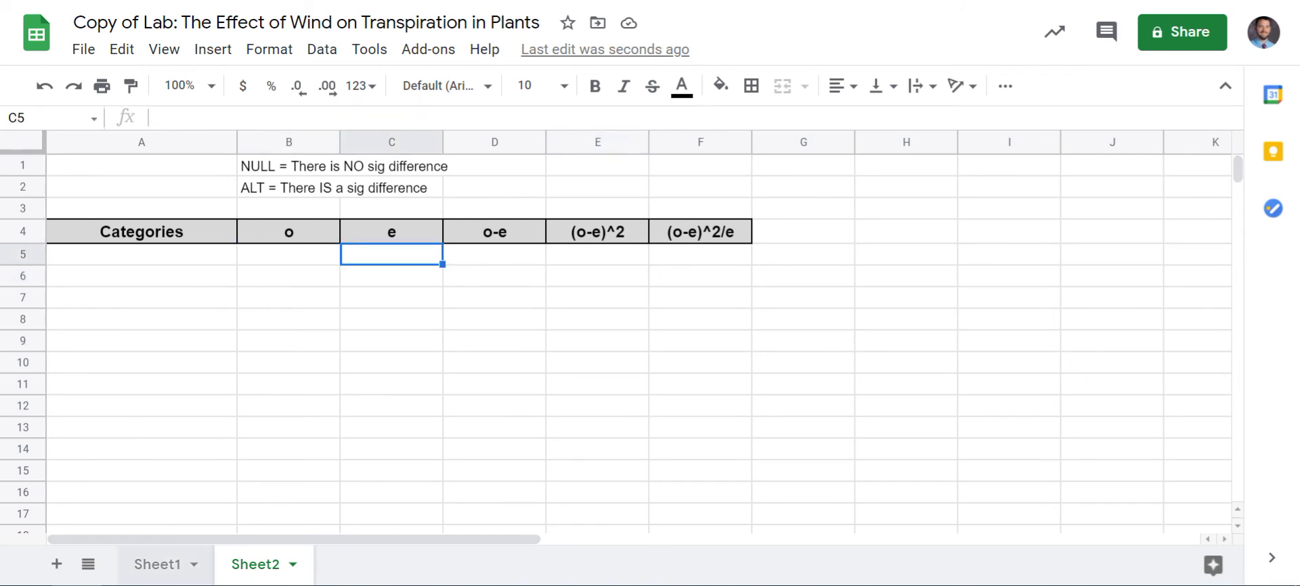
pyautogui.click(157, 565)
pyautogui.click(354, 413)
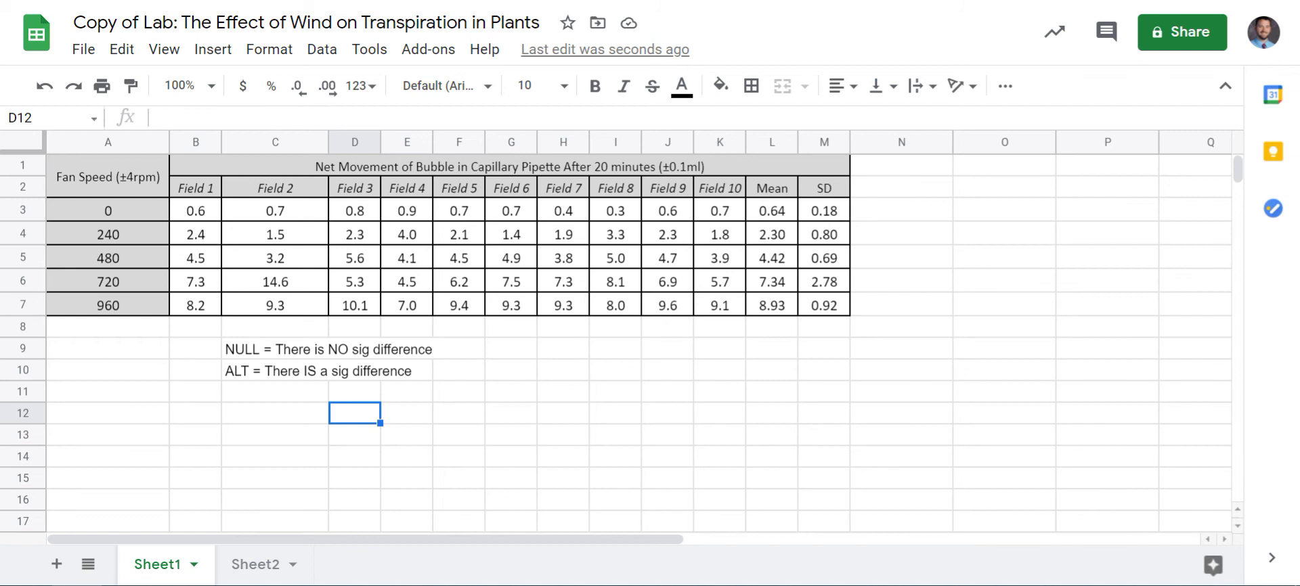
pyautogui.click(407, 414)
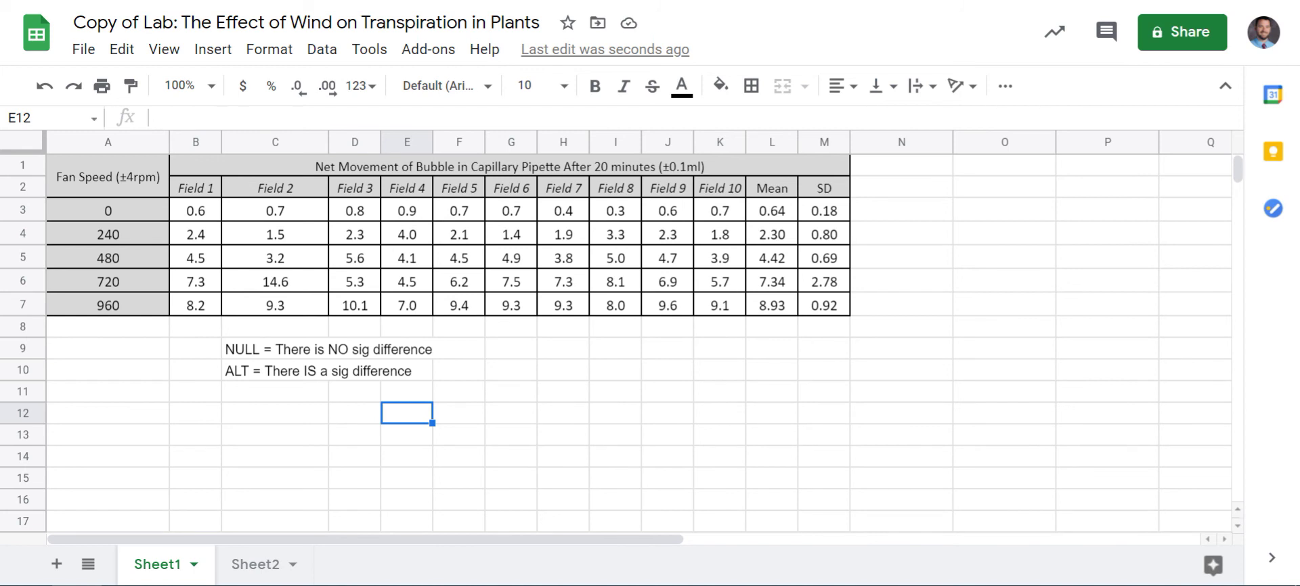
# Extend the null hypothesis in B1 of Sheet2 with "BETWEEN OBSERVED AND EXPECTED VALUES"
pyautogui.click(255, 564)
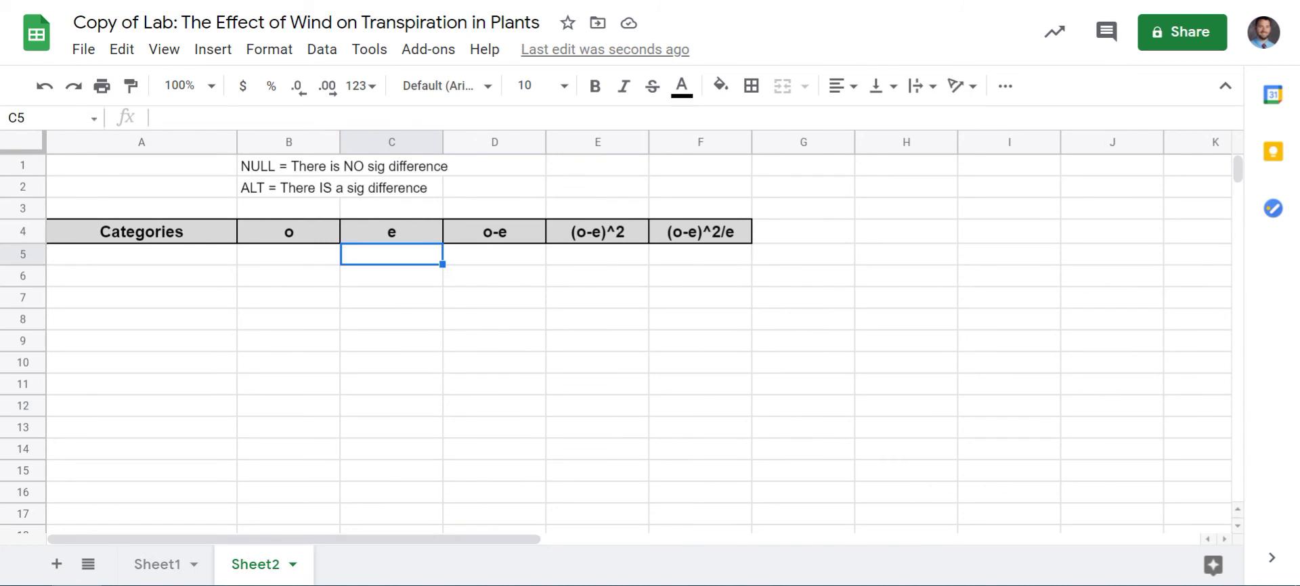
pyautogui.doubleClick(288, 166)
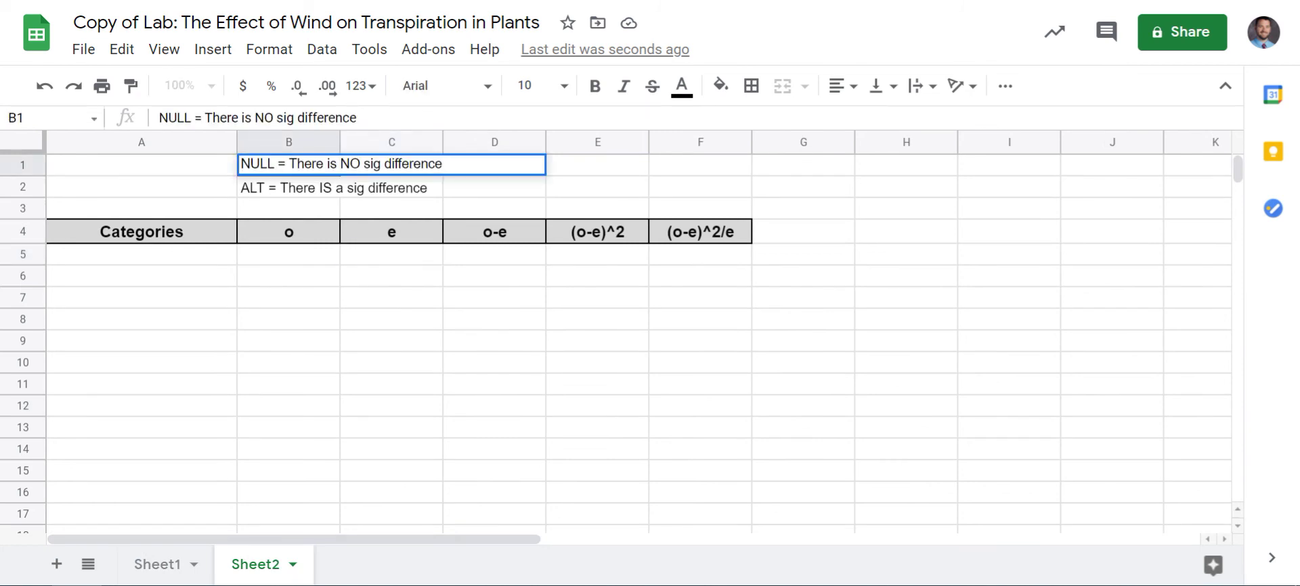
pyautogui.write('BETWEEN')
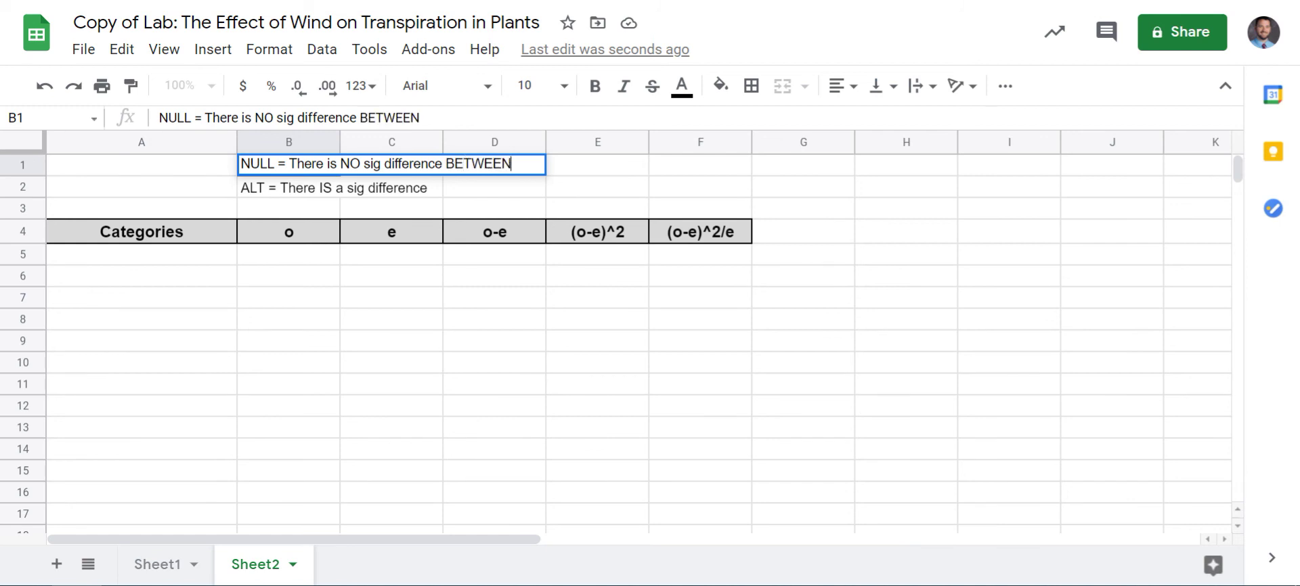
pyautogui.write(' OBSERVED AND ')
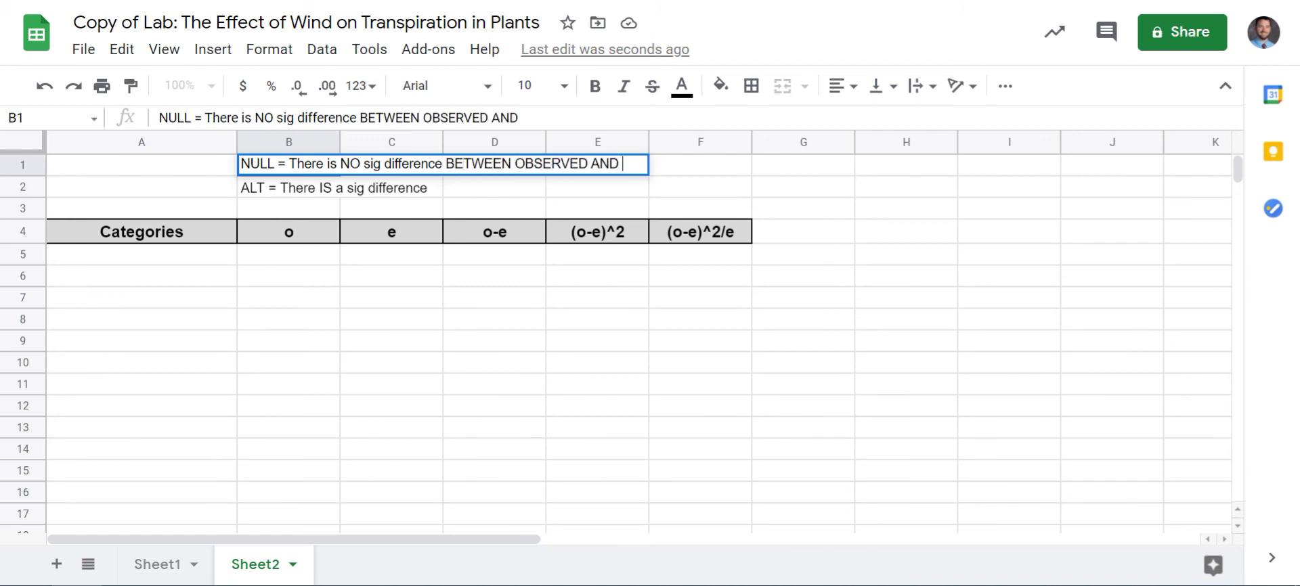
pyautogui.write('EXPECTE')
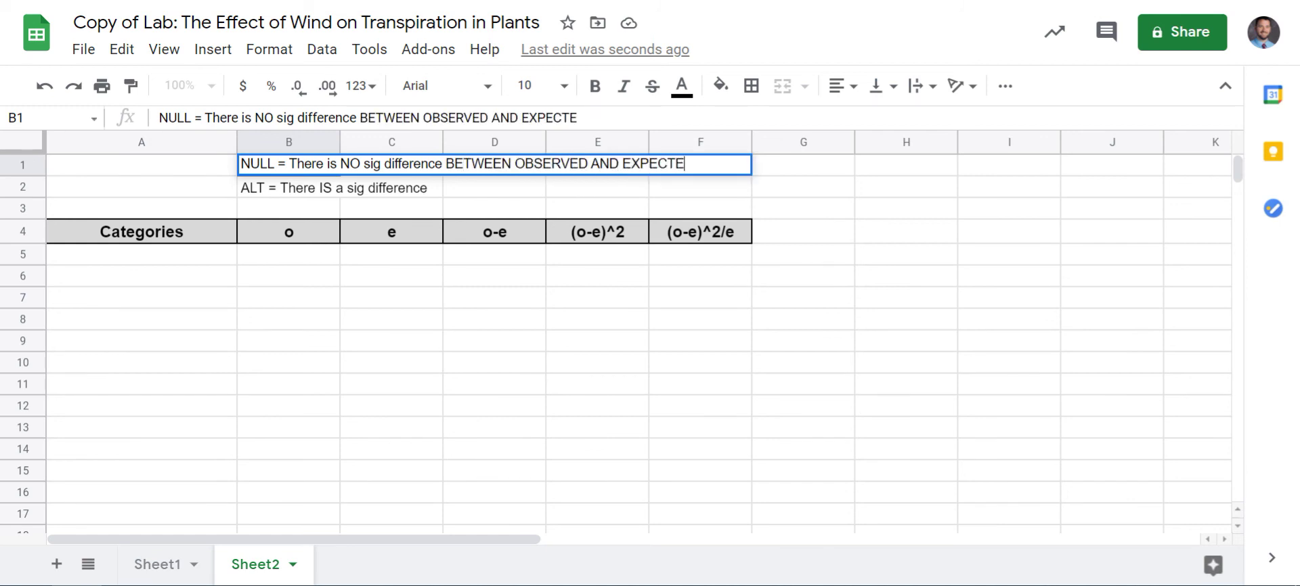
pyautogui.write('D VALUES')
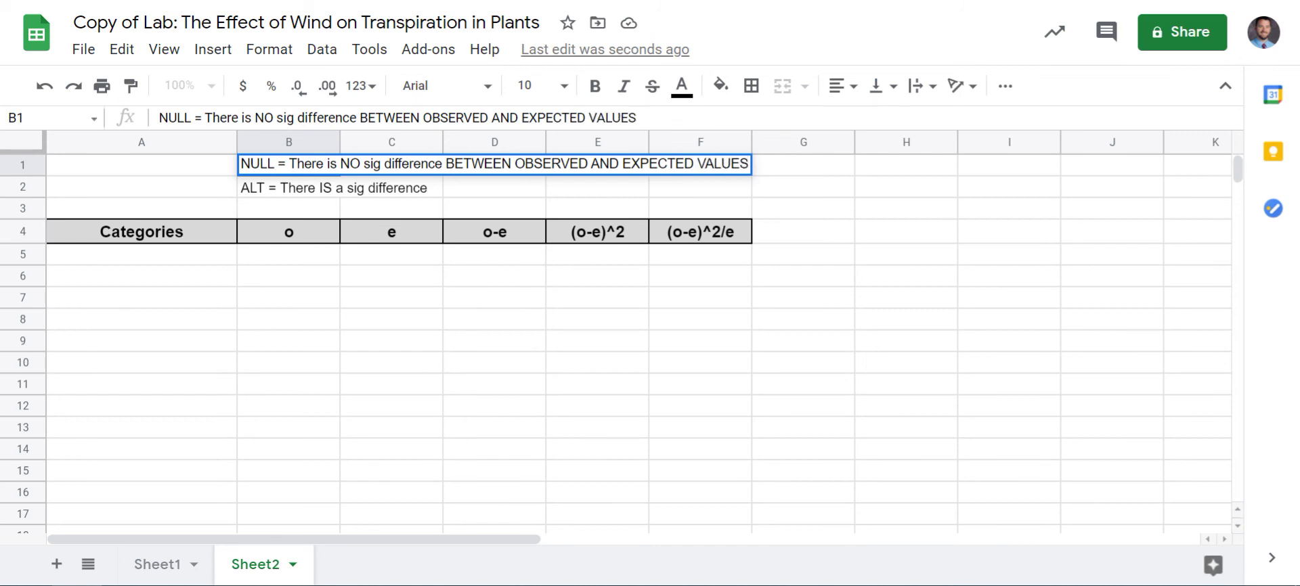
# Copy "BETWEEN OBSERVED AND EXPECTED VALUES" from B1 and append it to the alternative hypothesis in B2
pyautogui.moveTo(445, 164); pyautogui.dragTo(749, 163)
pyautogui.hotkey('ctrl', 'c')
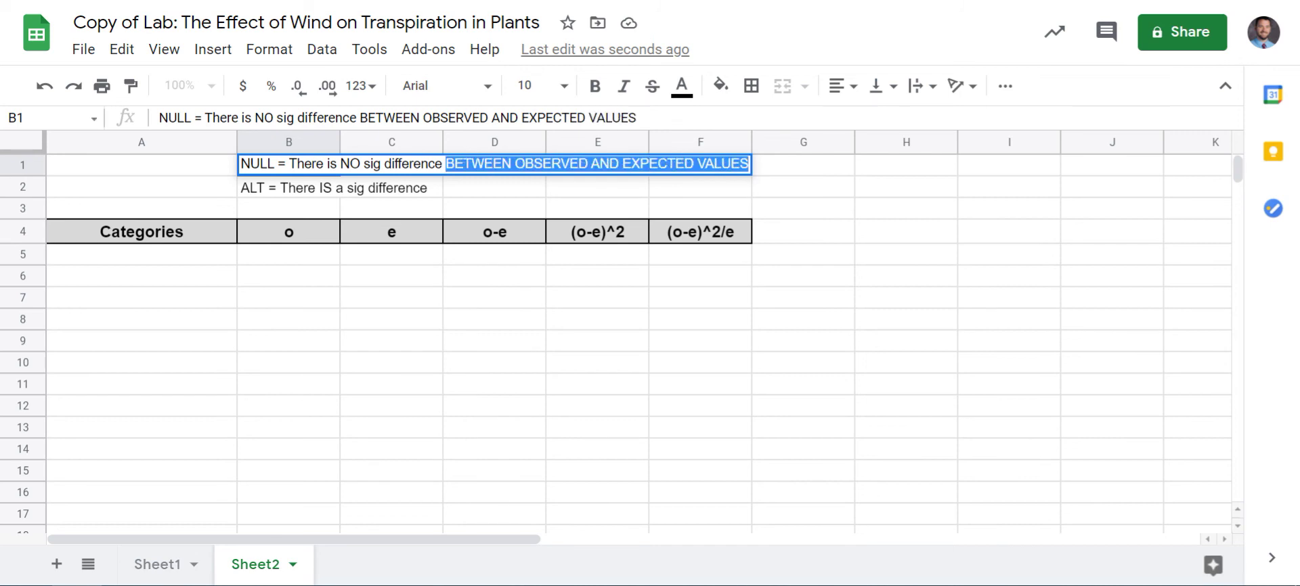
pyautogui.click(799, 165)
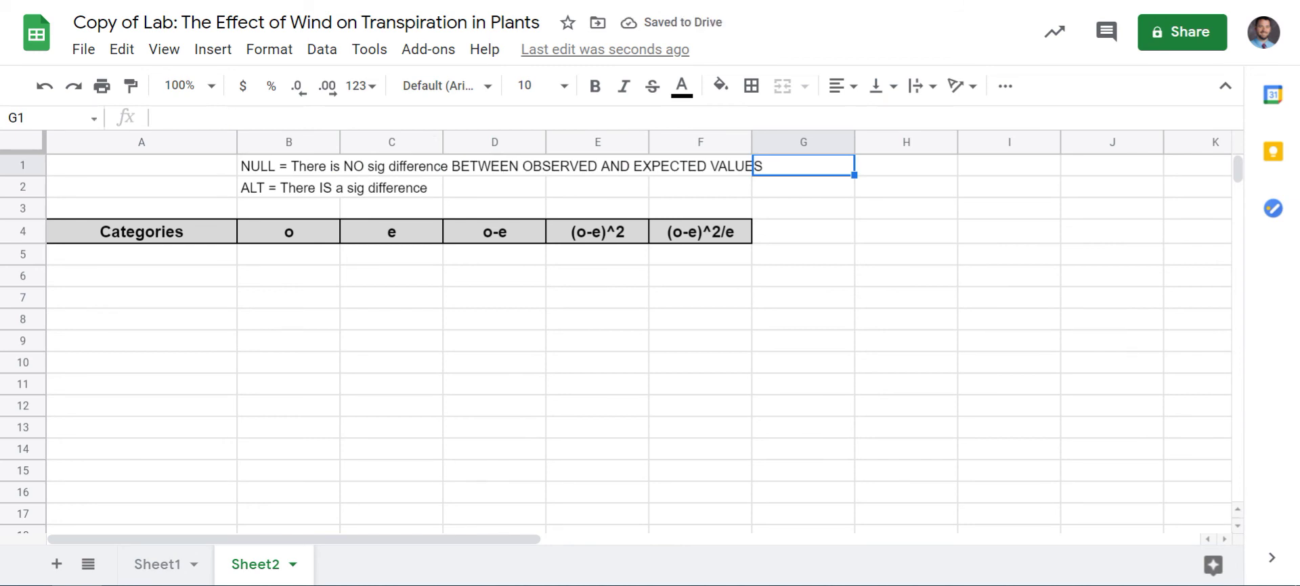
pyautogui.doubleClick(400, 186)
pyautogui.doubleClick(304, 186)
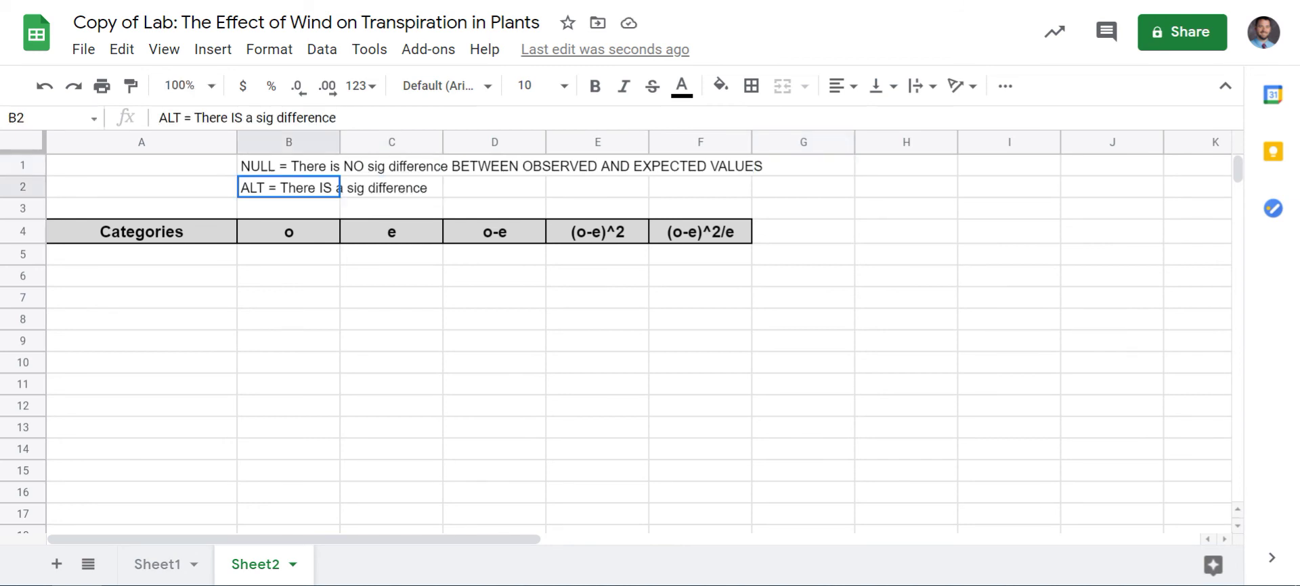
pyautogui.moveTo(423, 187); pyautogui.dragTo(301, 186)
pyautogui.click(423, 186)
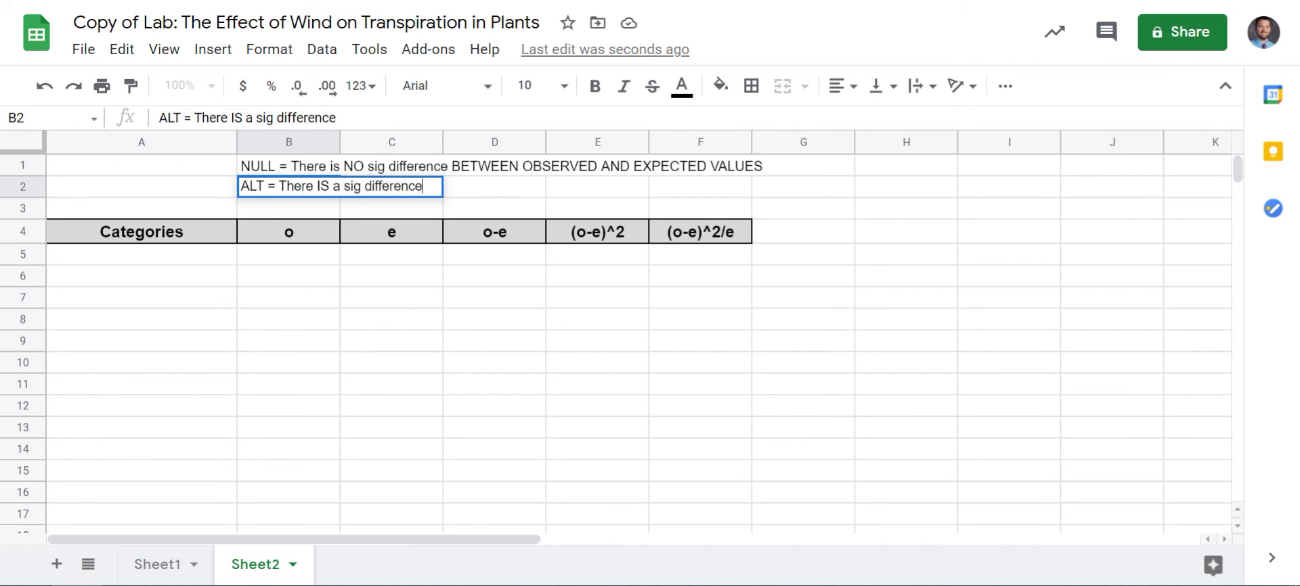
pyautogui.hotkey('ctrl', 'v')
pyautogui.click(905, 209)
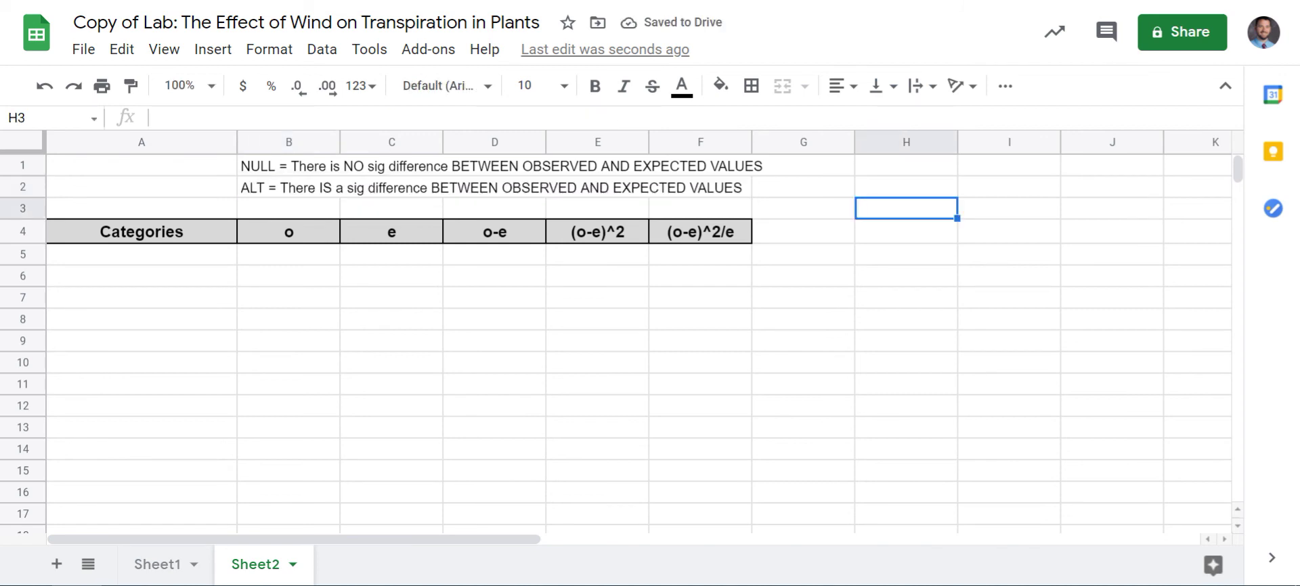
pyautogui.moveTo(288, 254); pyautogui.dragTo(399, 384)
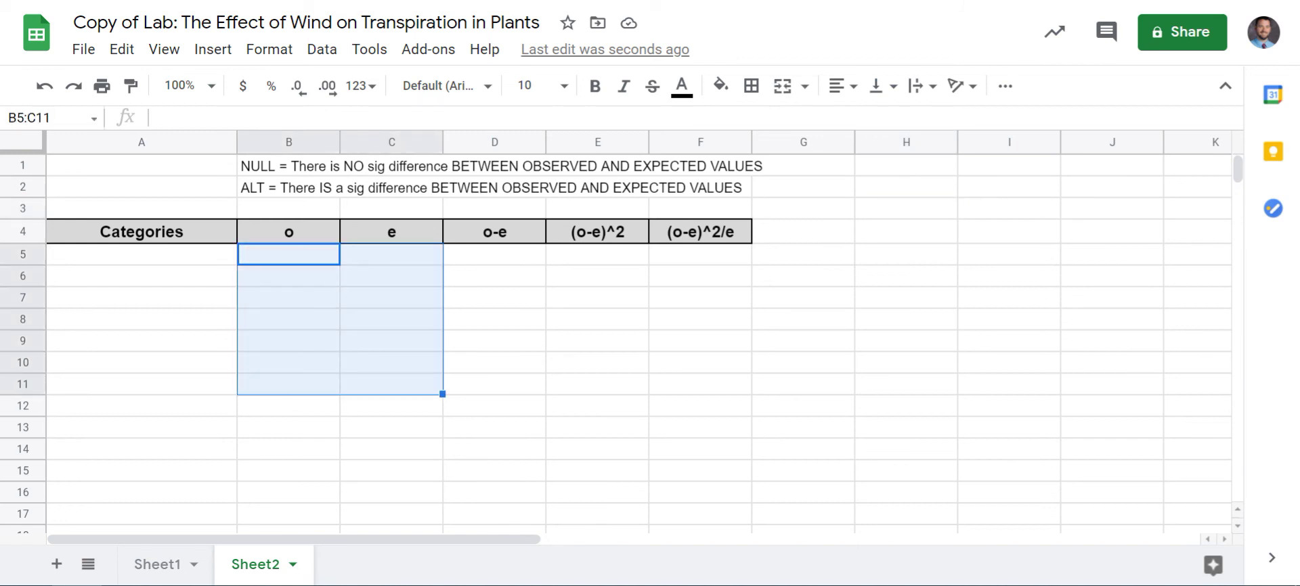
pyautogui.click(597, 362)
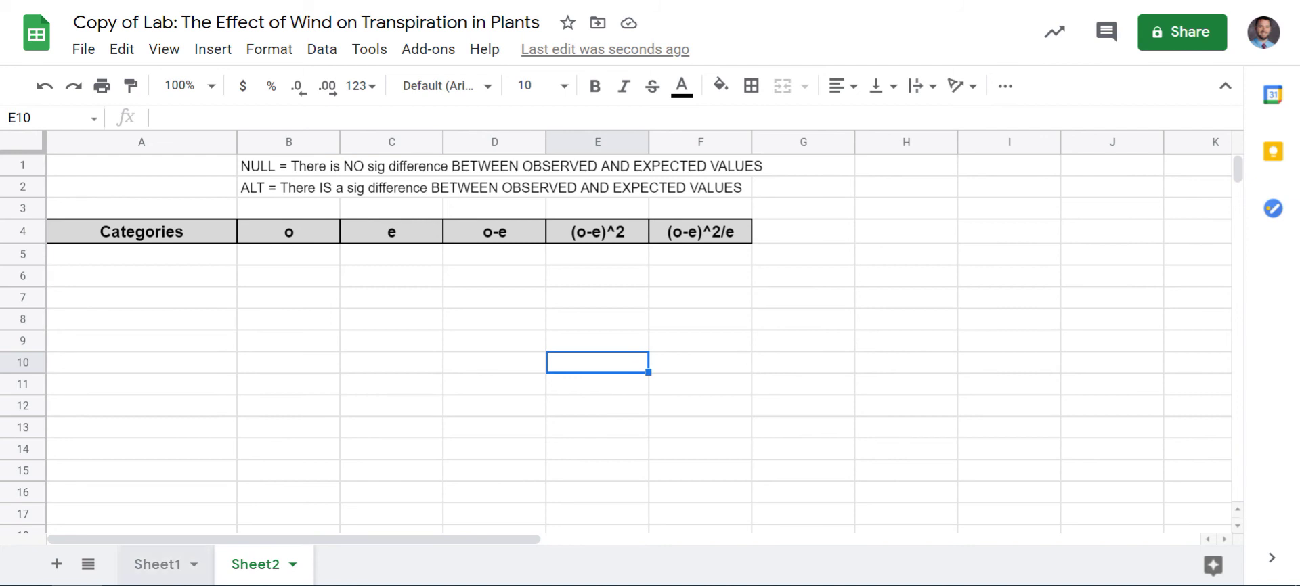
# Narrow column C of the data table on Sheet1
pyautogui.click(157, 564)
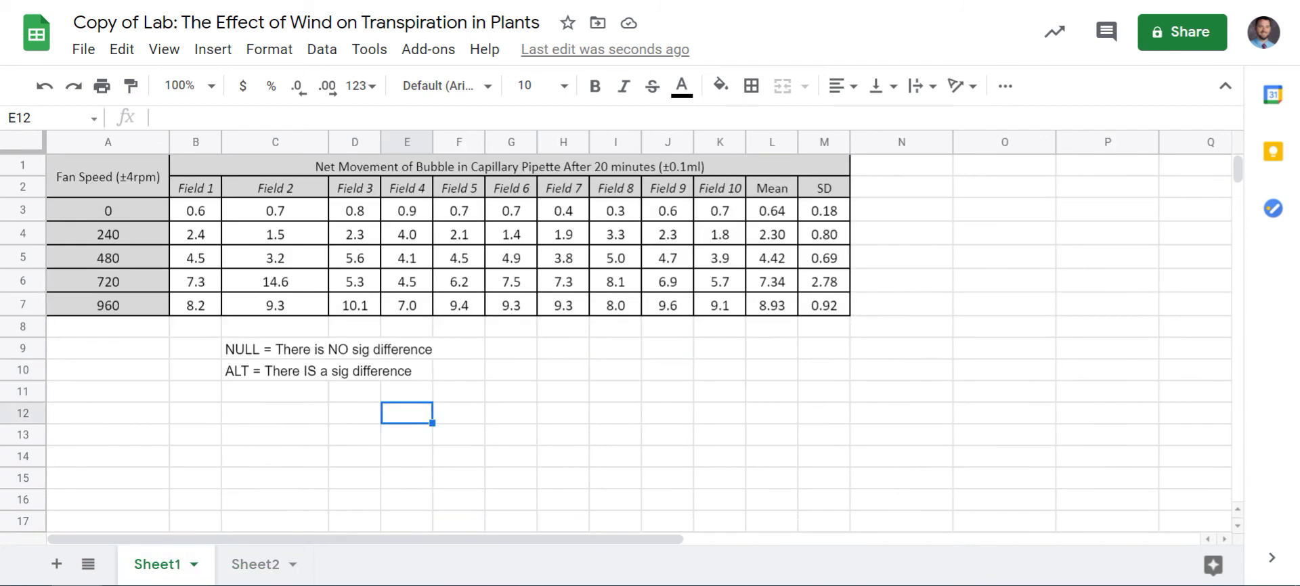
pyautogui.moveTo(328, 142); pyautogui.dragTo(300, 142)
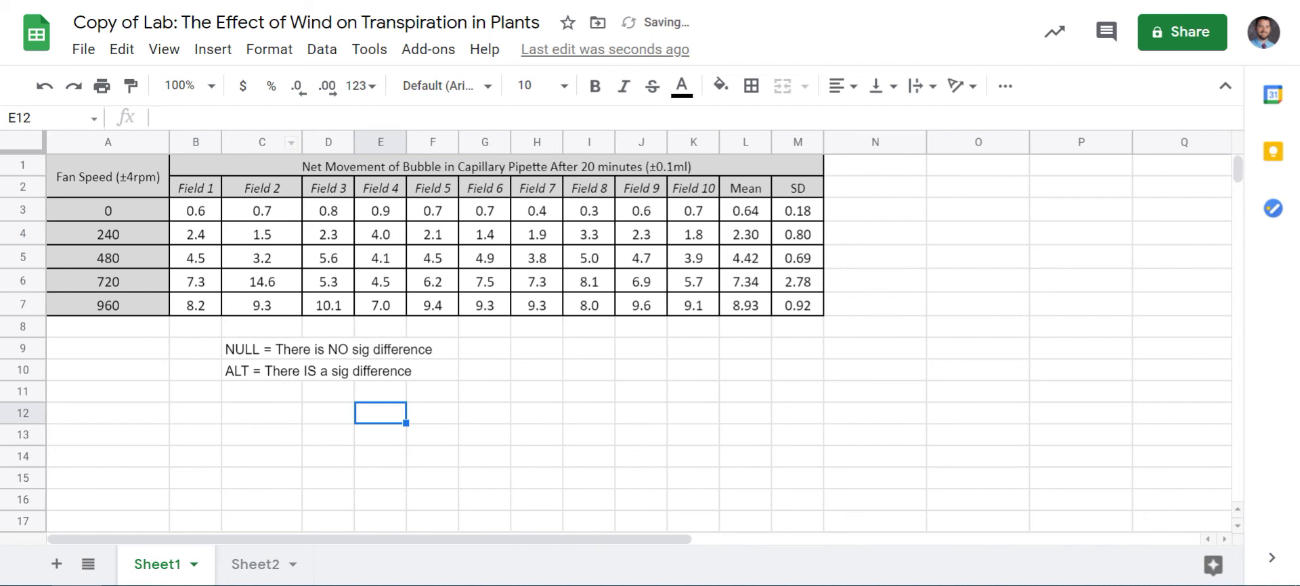
pyautogui.moveTo(108, 211); pyautogui.dragTo(108, 306)
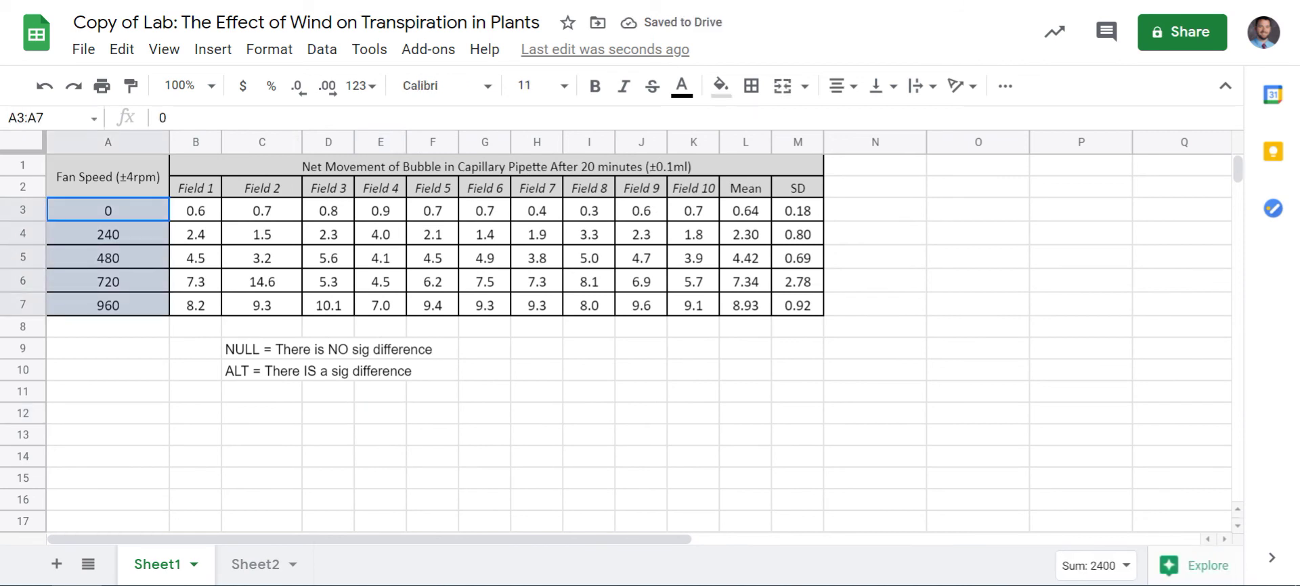
pyautogui.moveTo(745, 210); pyautogui.dragTo(746, 305)
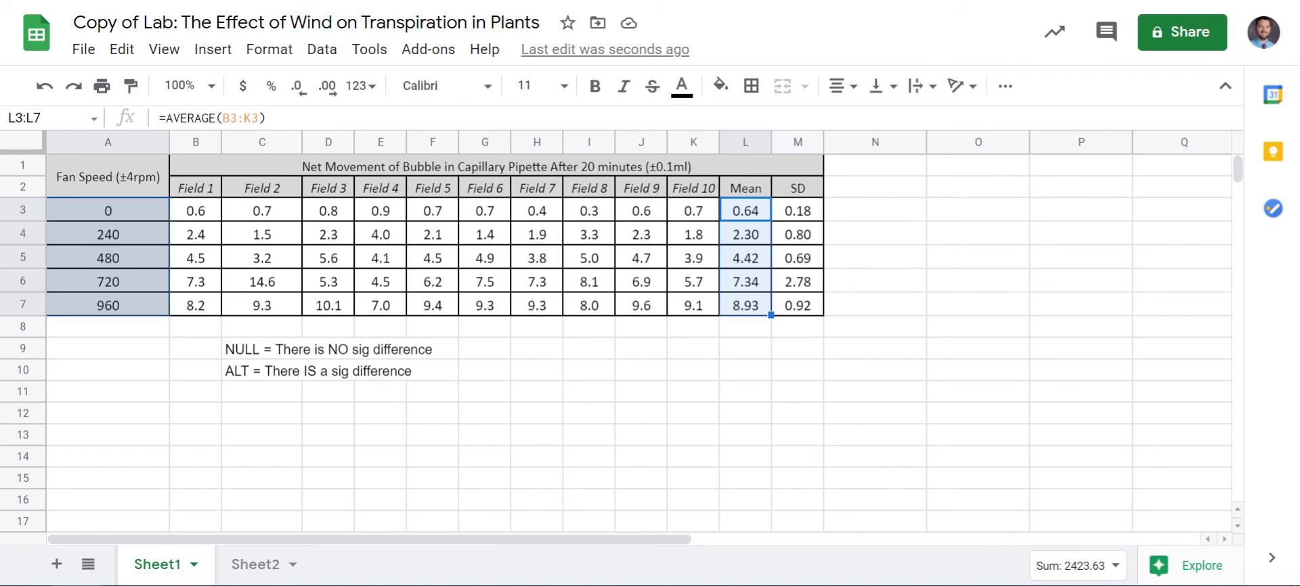
pyautogui.click(107, 234)
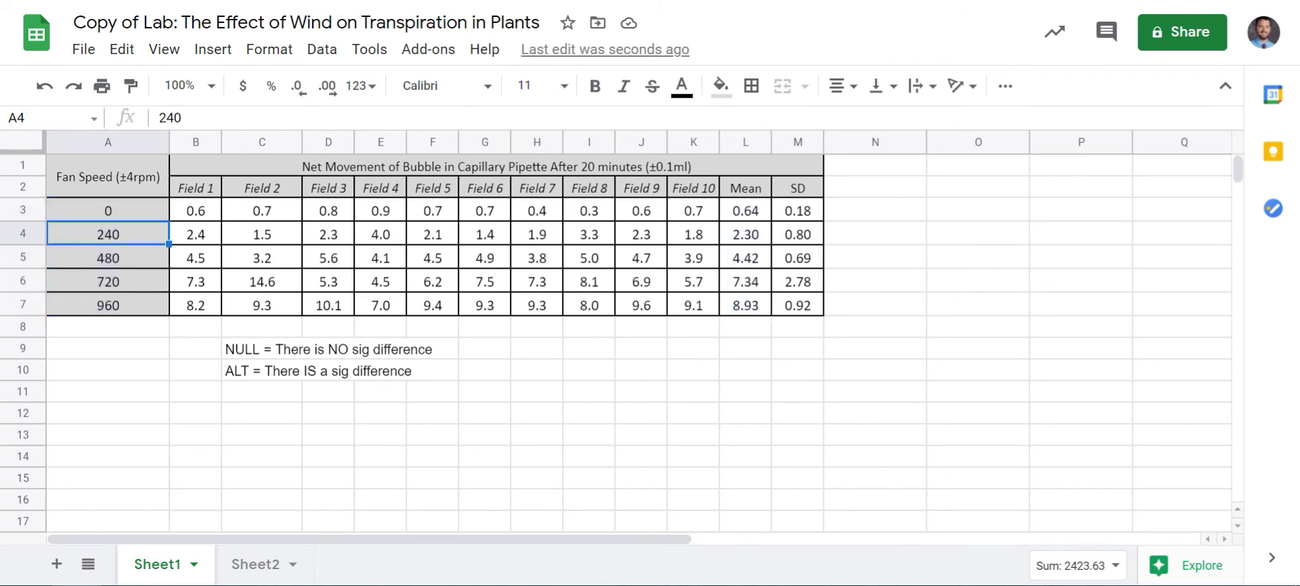
# Copy the fan speeds A3:A7 from Sheet1 and paste them as values only under Categories in A5:A9 of Sheet2
pyautogui.moveTo(107, 211); pyautogui.dragTo(108, 306)
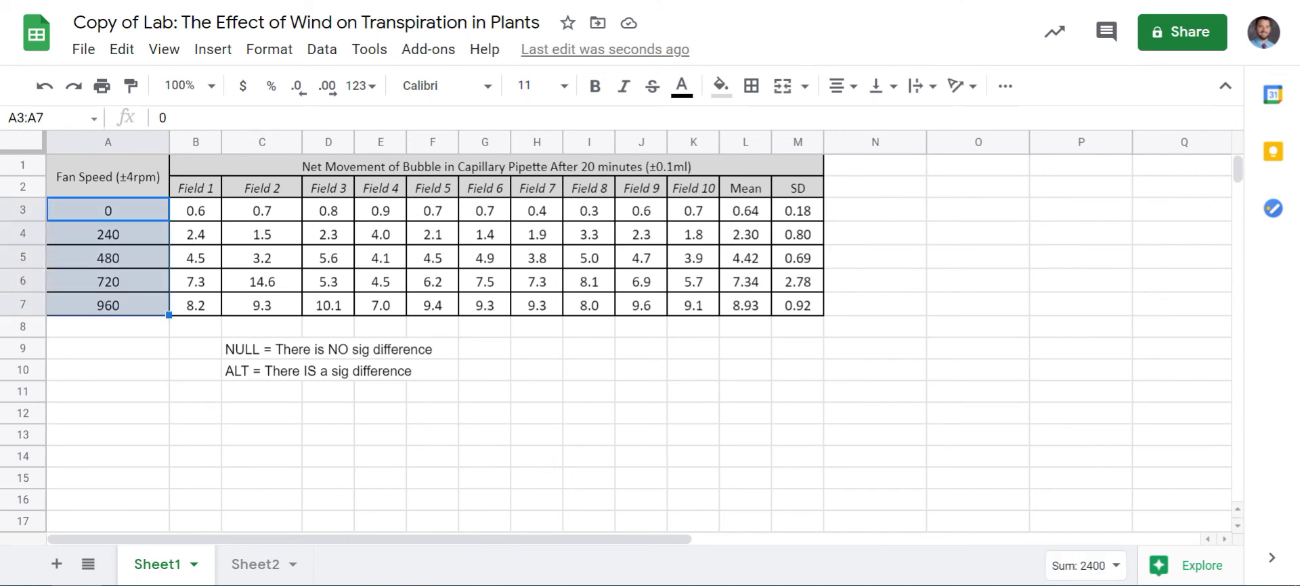
pyautogui.hotkey('ctrl', 'c')
pyautogui.click(255, 564)
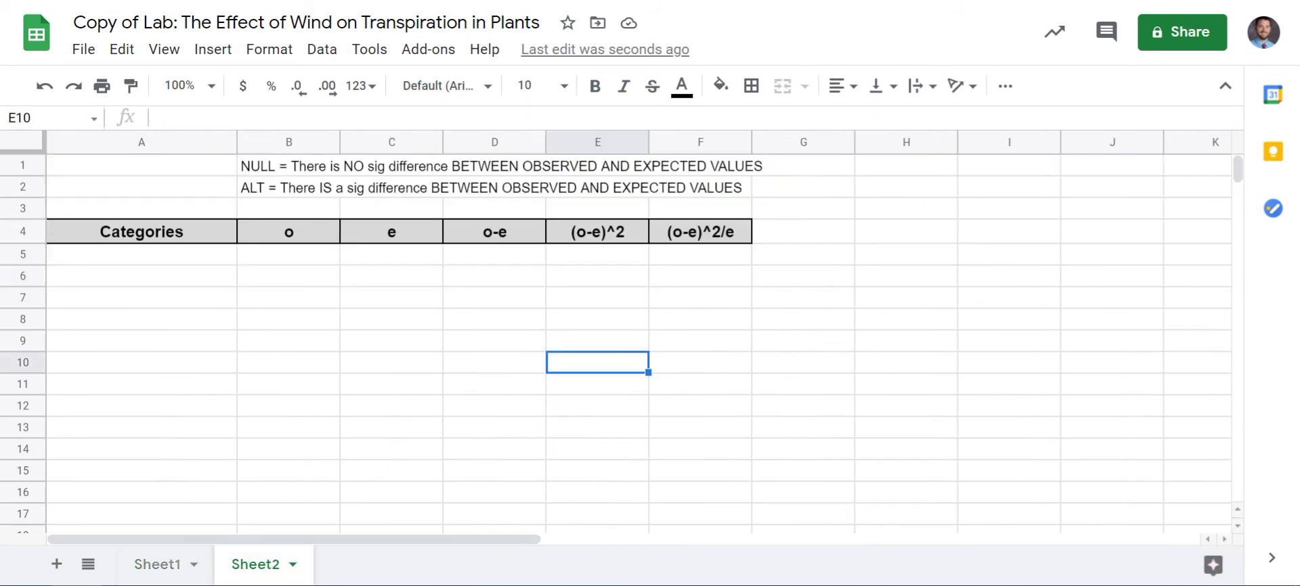
pyautogui.click(188, 255)
pyautogui.rightClick(188, 255)
pyautogui.moveTo(284, 178)
pyautogui.click(510, 184)
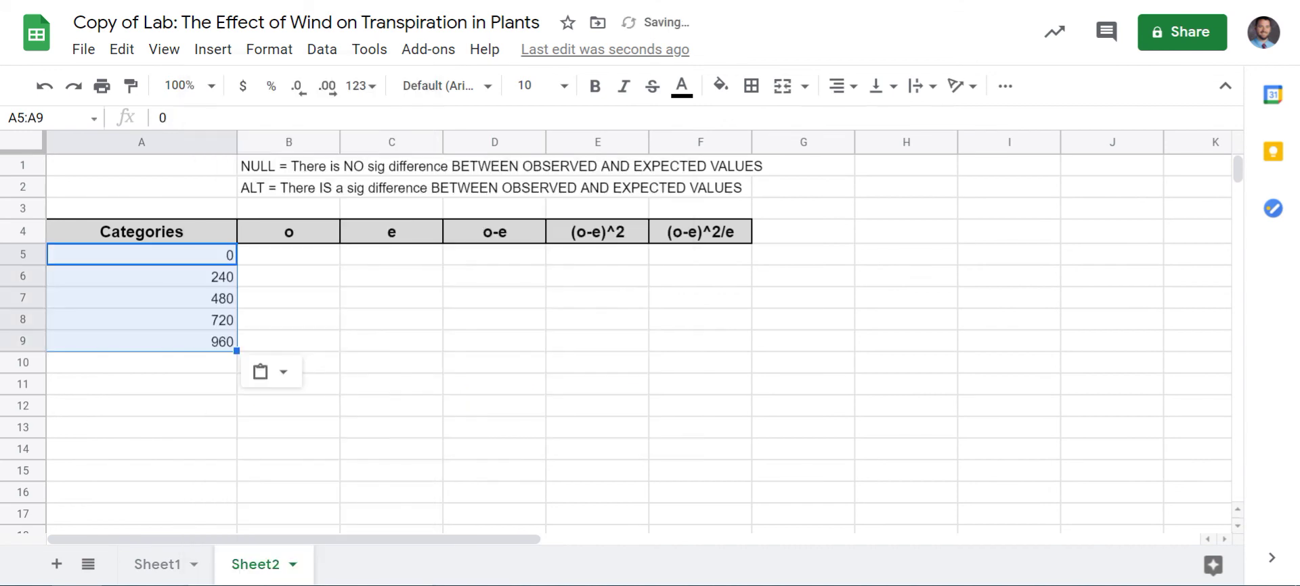
# Centre the contents of the table range A5:F9 horizontally on Sheet2
pyautogui.click(392, 298)
pyautogui.moveTo(142, 254); pyautogui.dragTo(700, 341)
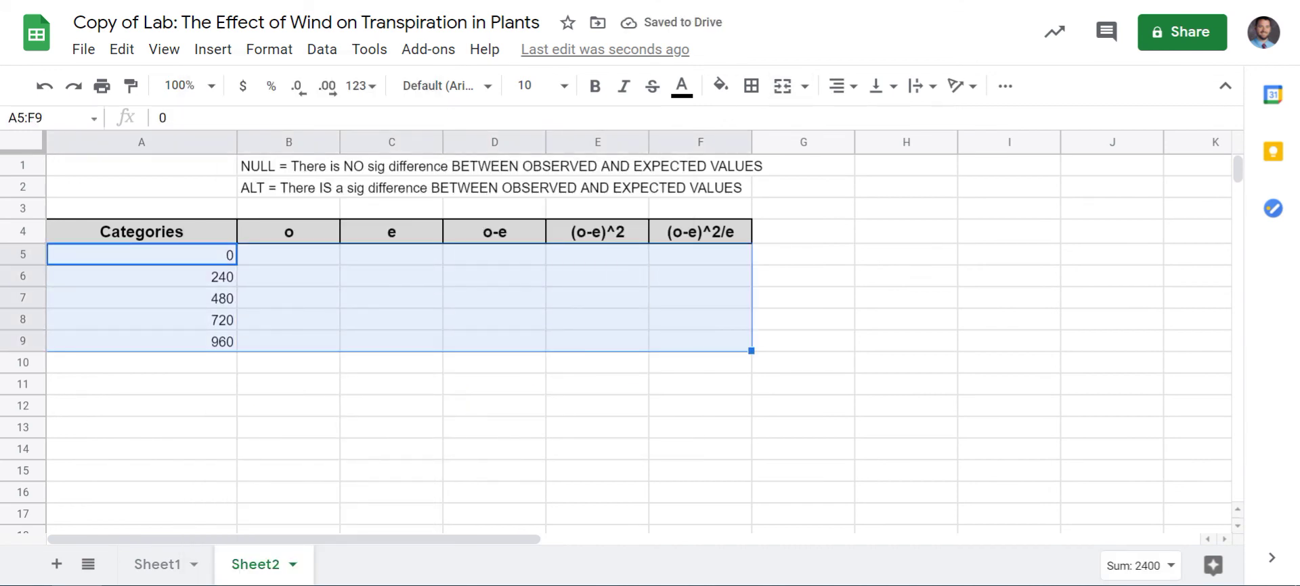
pyautogui.click(843, 85)
pyautogui.click(867, 121)
pyautogui.click(391, 363)
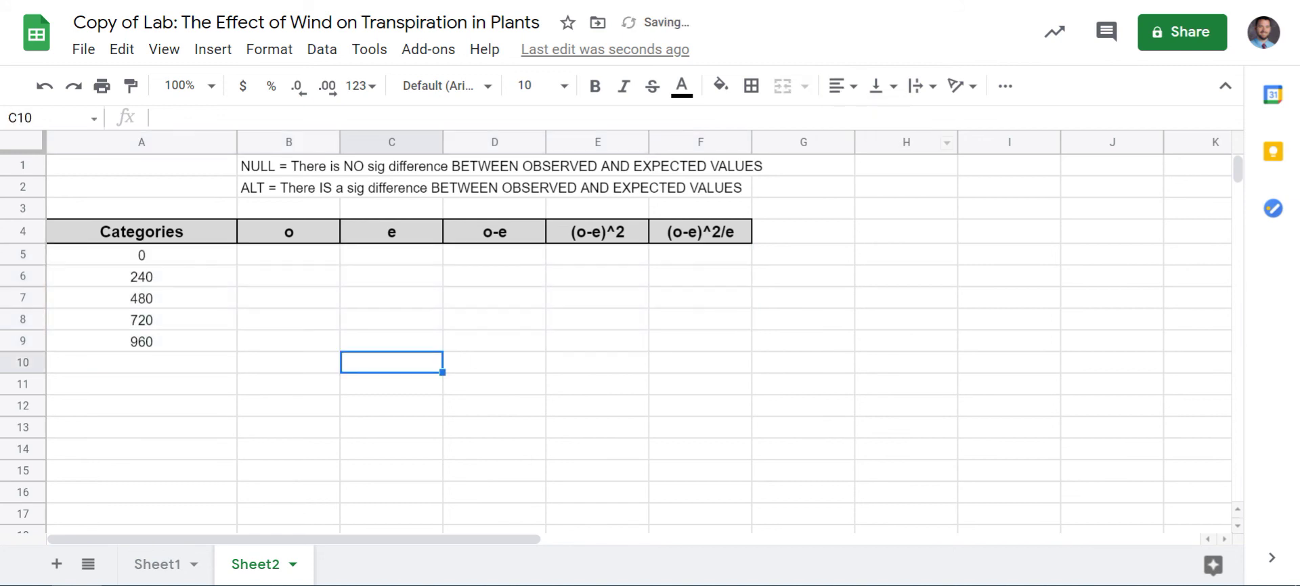
# Copy the five observed values (0.64 to 8.93) from Sheet1 and paste them as values only under "o" in B5:B9 of Sheet2
pyautogui.click(288, 255)
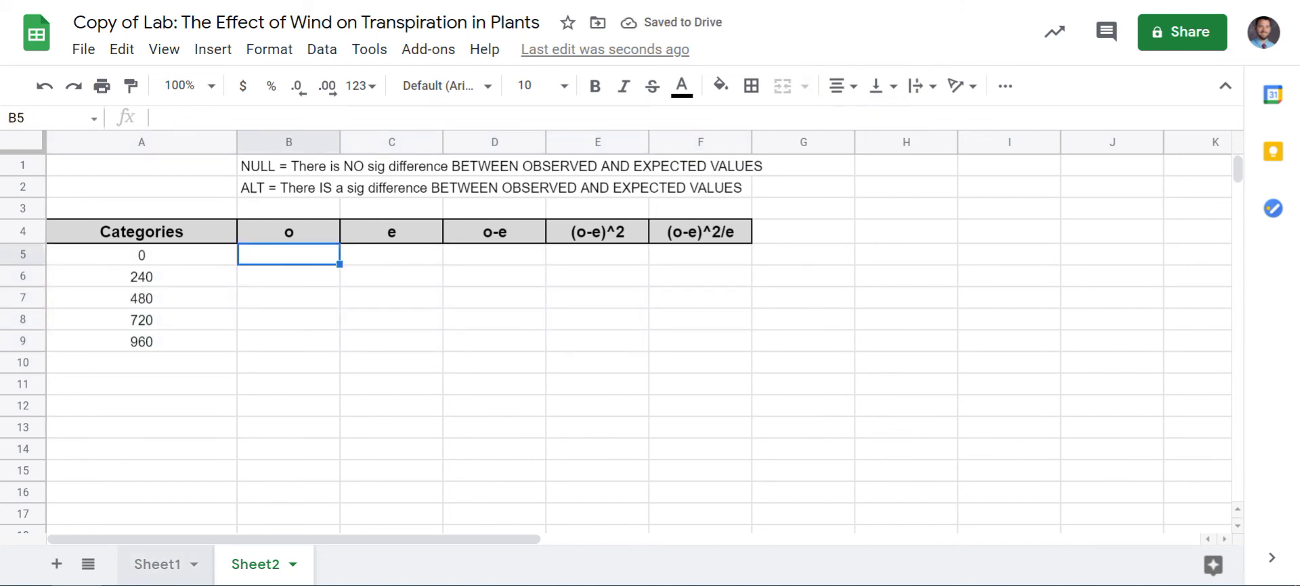
pyautogui.click(157, 565)
pyautogui.moveTo(745, 210); pyautogui.dragTo(745, 305)
pyautogui.click(255, 564)
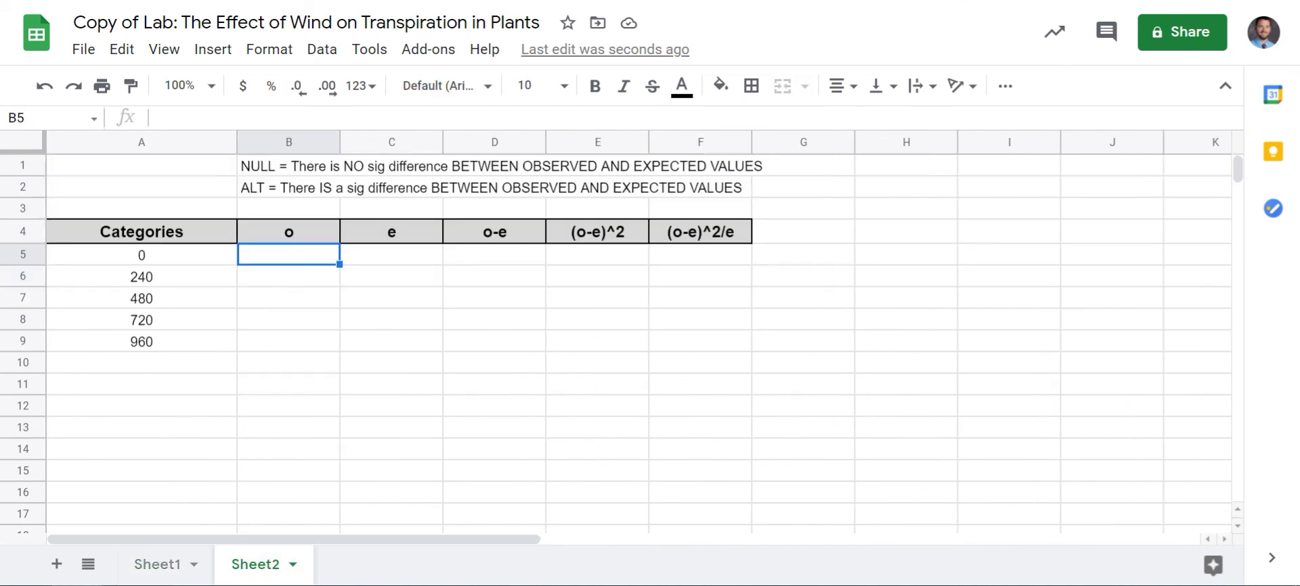
pyautogui.rightClick(289, 255)
pyautogui.moveTo(362, 177)
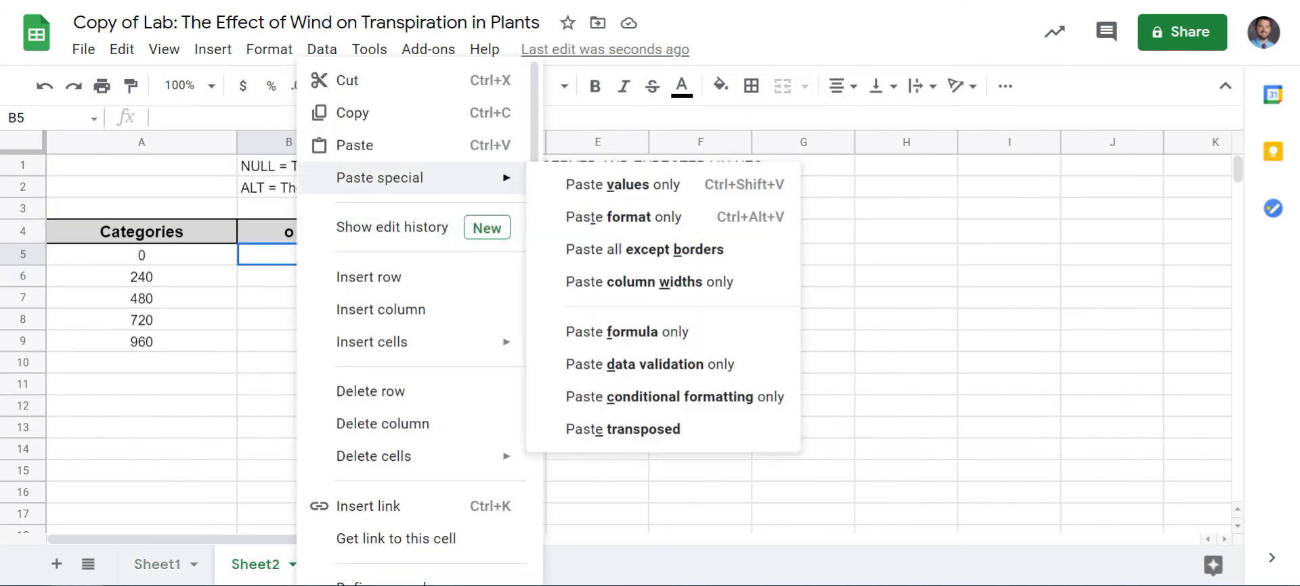
pyautogui.click(615, 180)
pyautogui.click(494, 319)
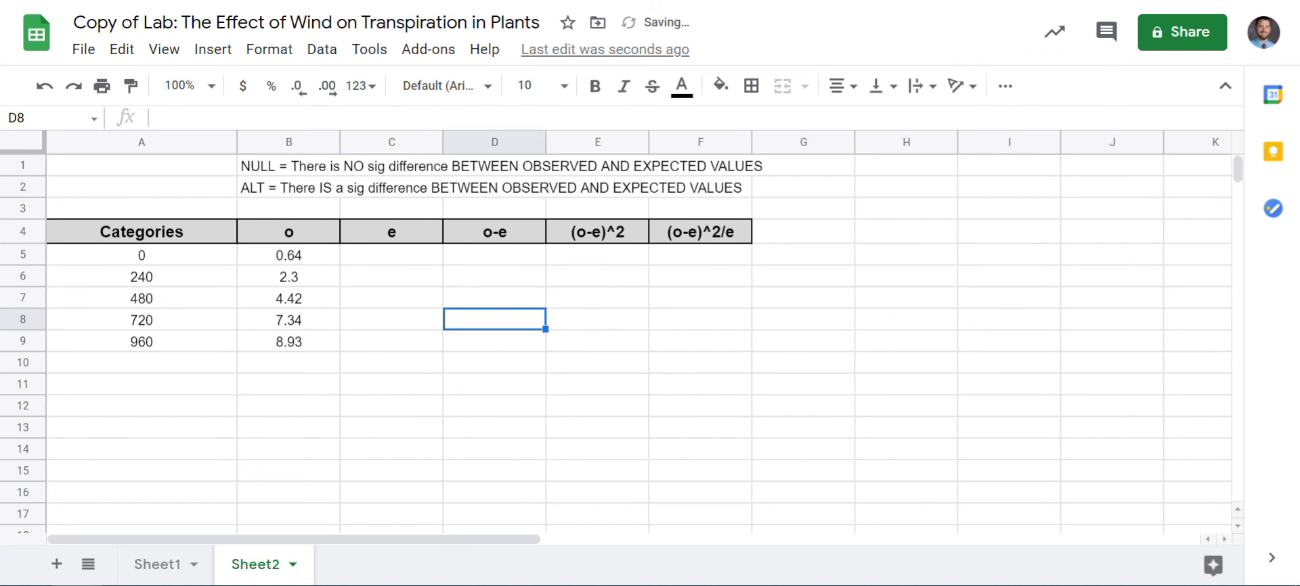
# Format the observed values in B5:B9 to show two decimal places
pyautogui.moveTo(288, 255); pyautogui.dragTo(288, 342)
pyautogui.click(298, 86)
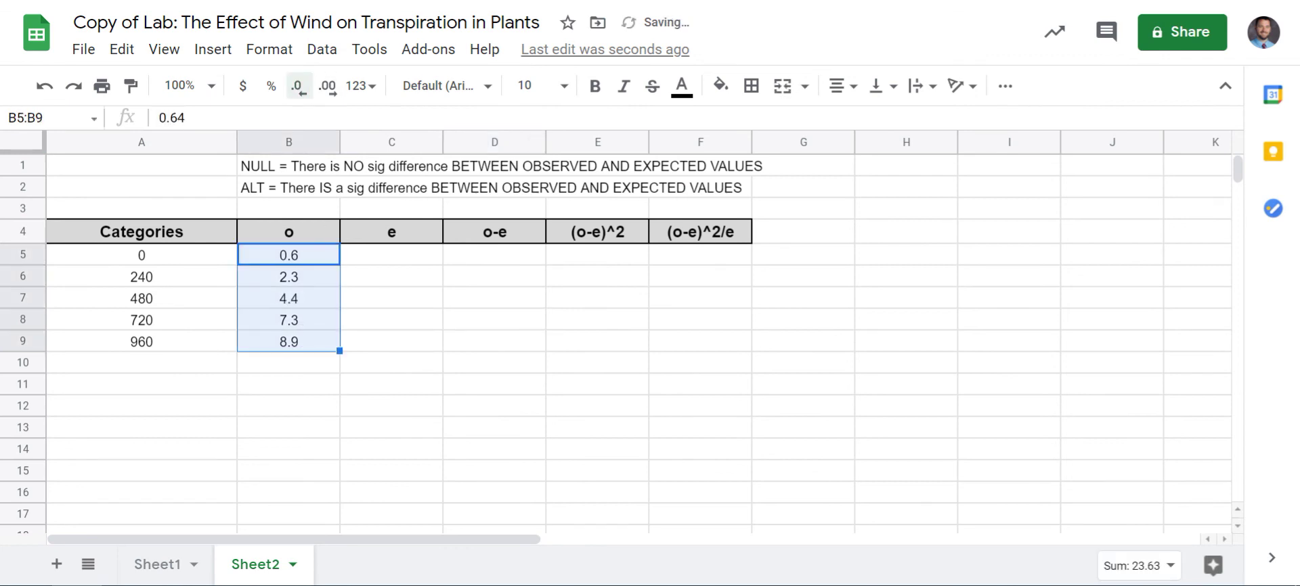
pyautogui.click(327, 86)
pyautogui.click(495, 383)
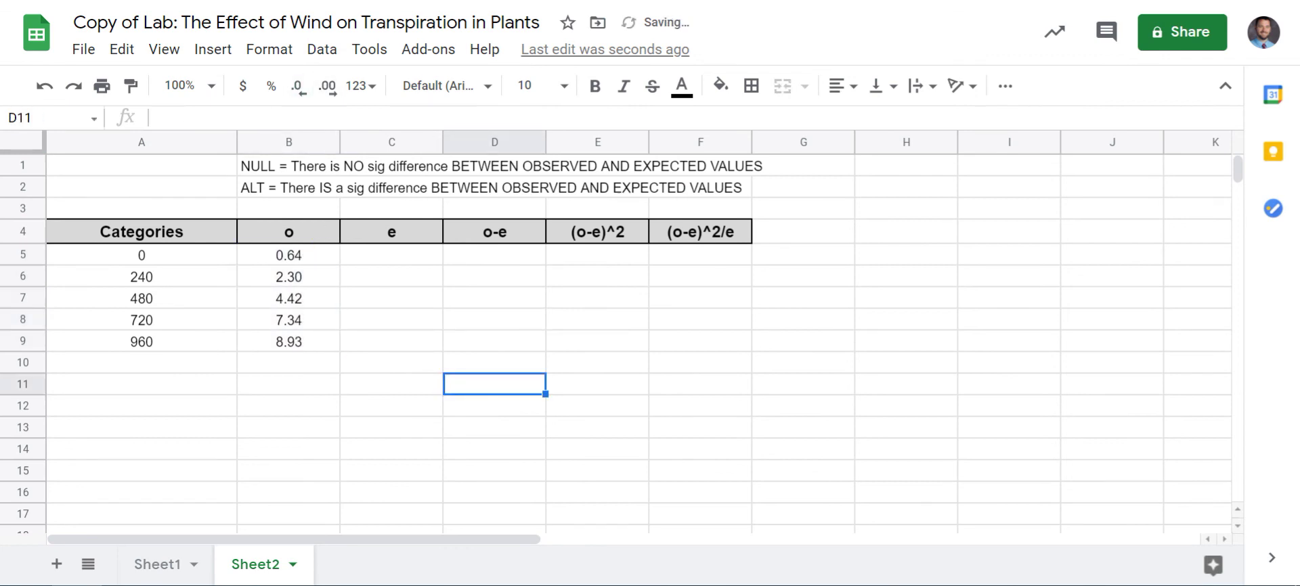
pyautogui.moveTo(288, 255); pyautogui.dragTo(288, 342)
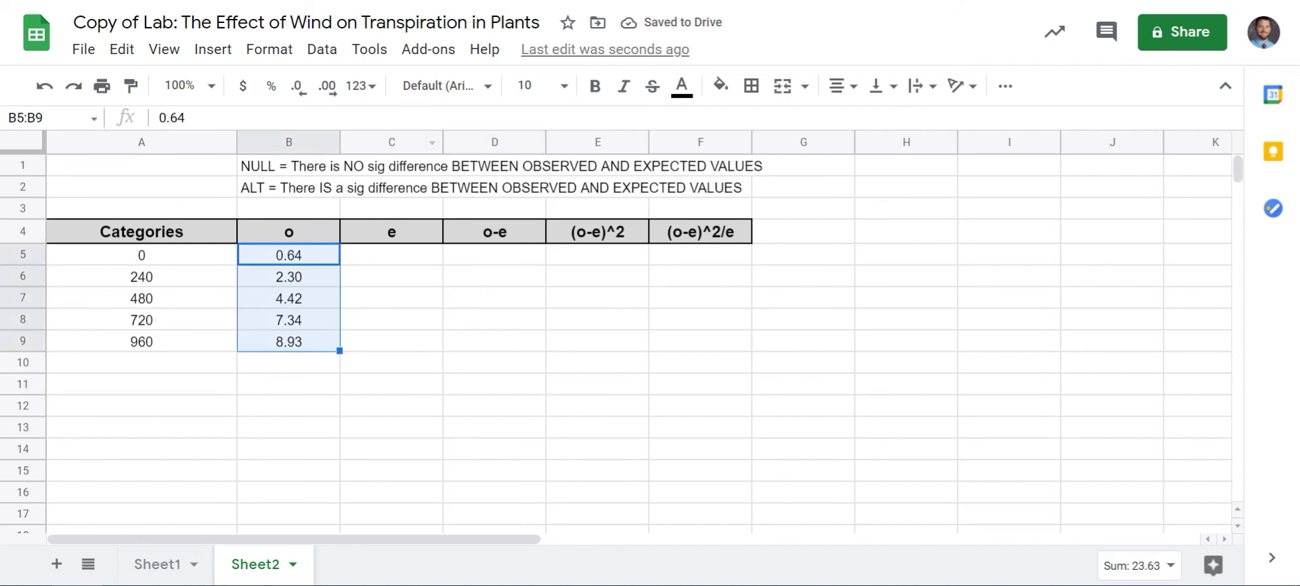
pyautogui.click(597, 341)
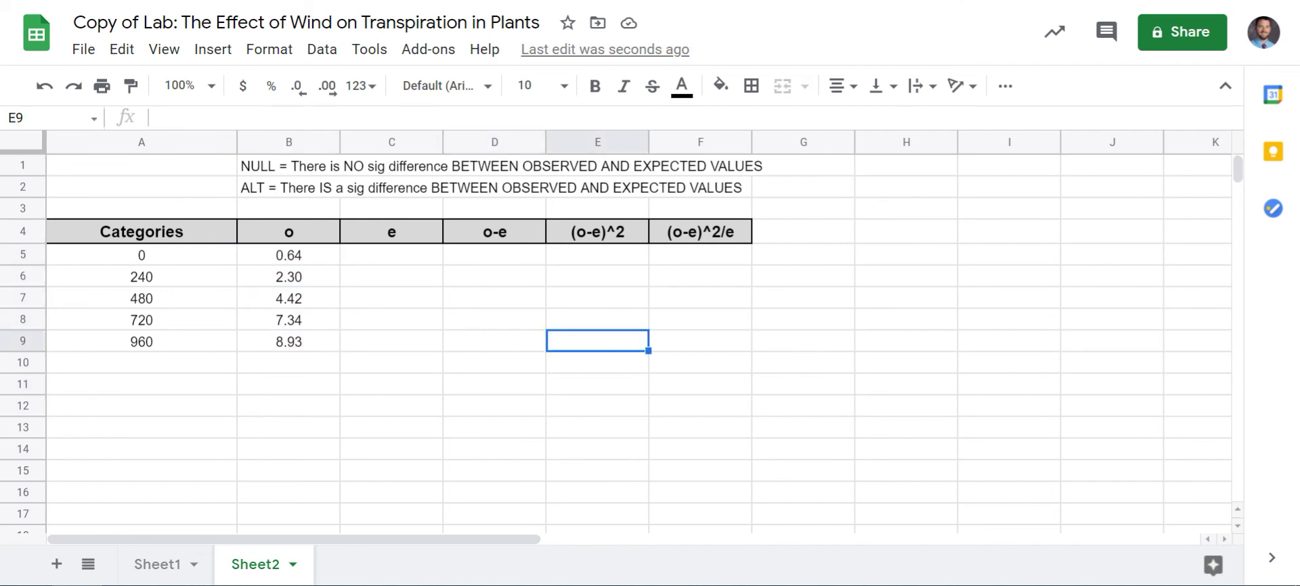
# Enlarge Sheet2 to 150% and review the null hypothesis in B1 and the empty expected-value cells C5:C9
pyautogui.click(211, 86)
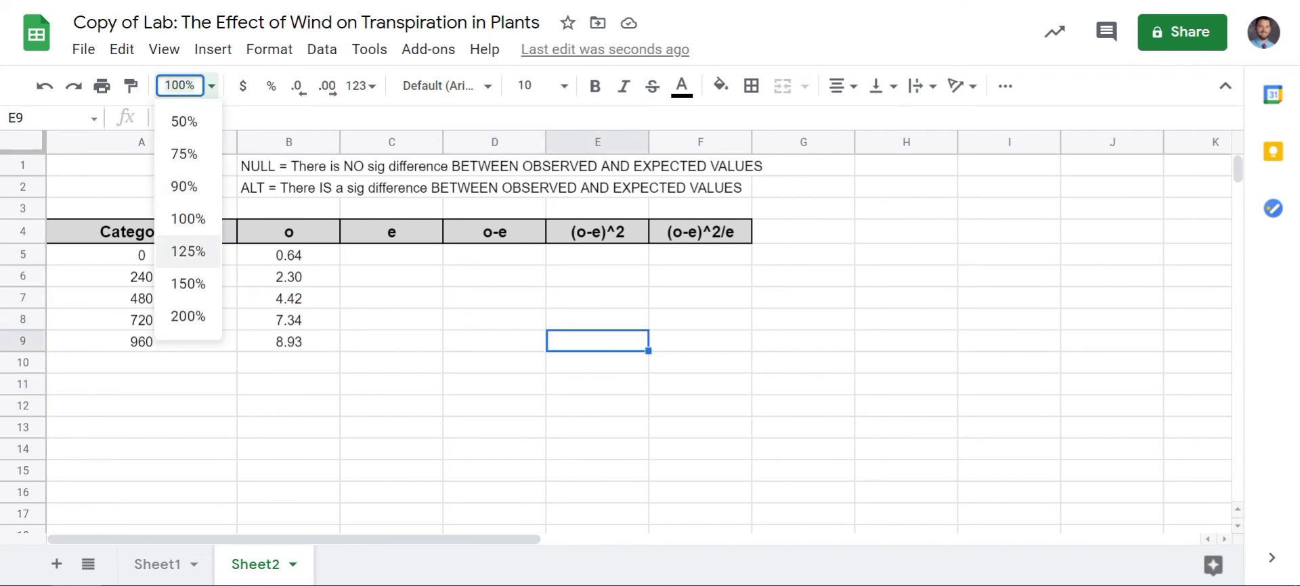
pyautogui.click(188, 283)
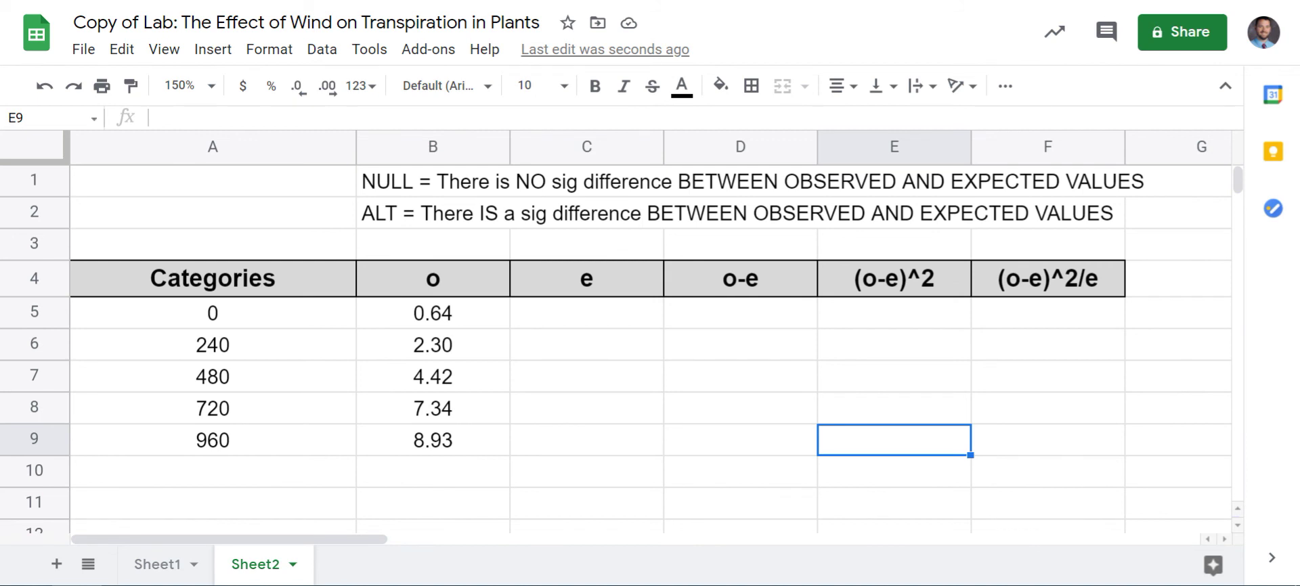
pyautogui.click(432, 181)
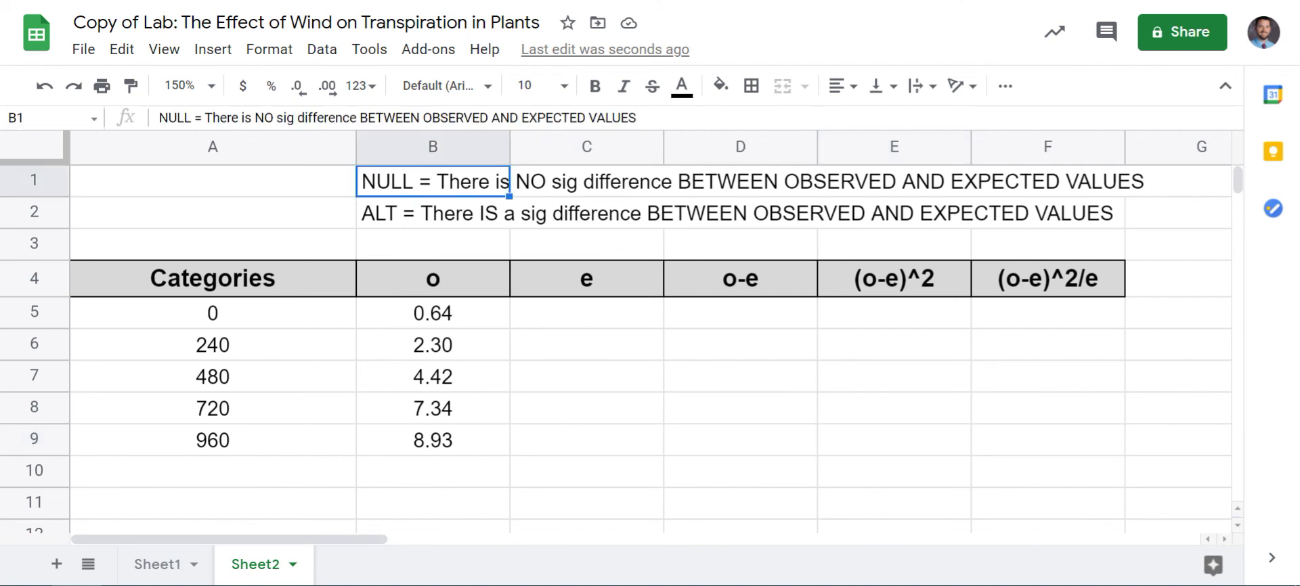
pyautogui.tripleClick(433, 182)
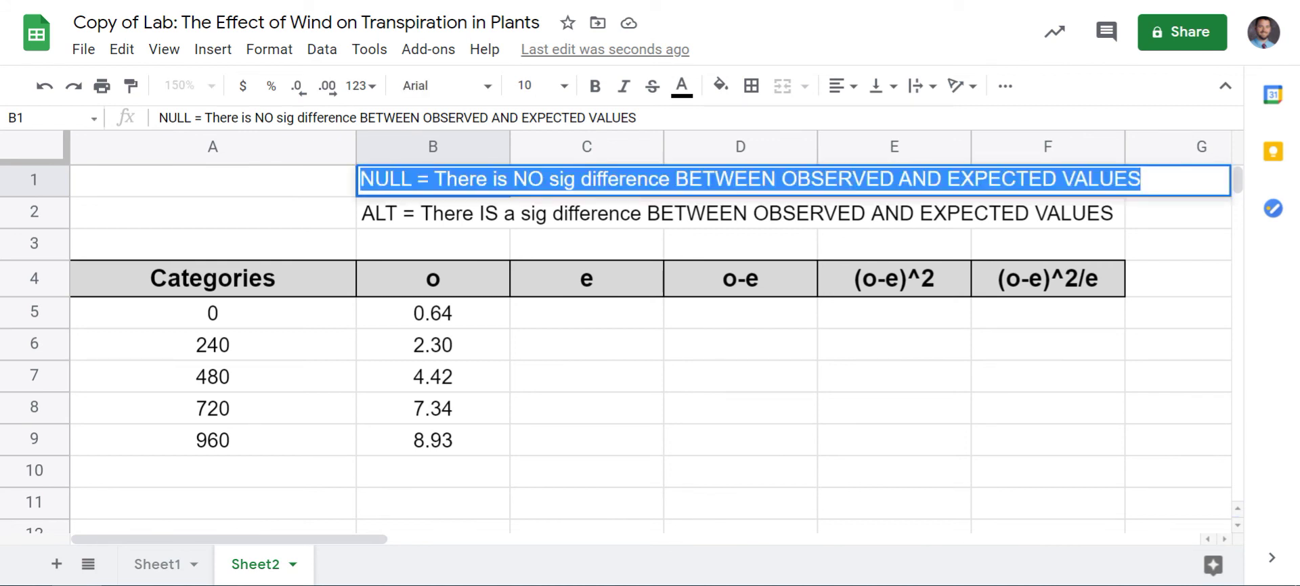
pyautogui.moveTo(586, 314); pyautogui.dragTo(586, 440)
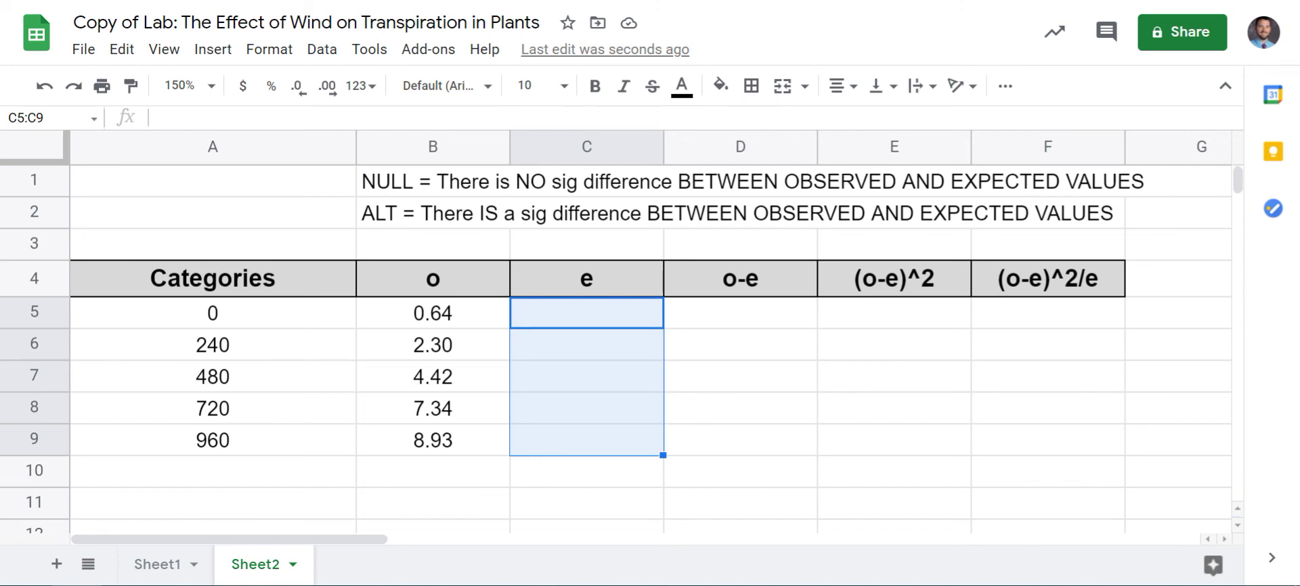
# Calculate the mean of the observed values in B10 with =AVERAGE(B5:B9)
pyautogui.click(433, 314)
pyautogui.click(433, 472)
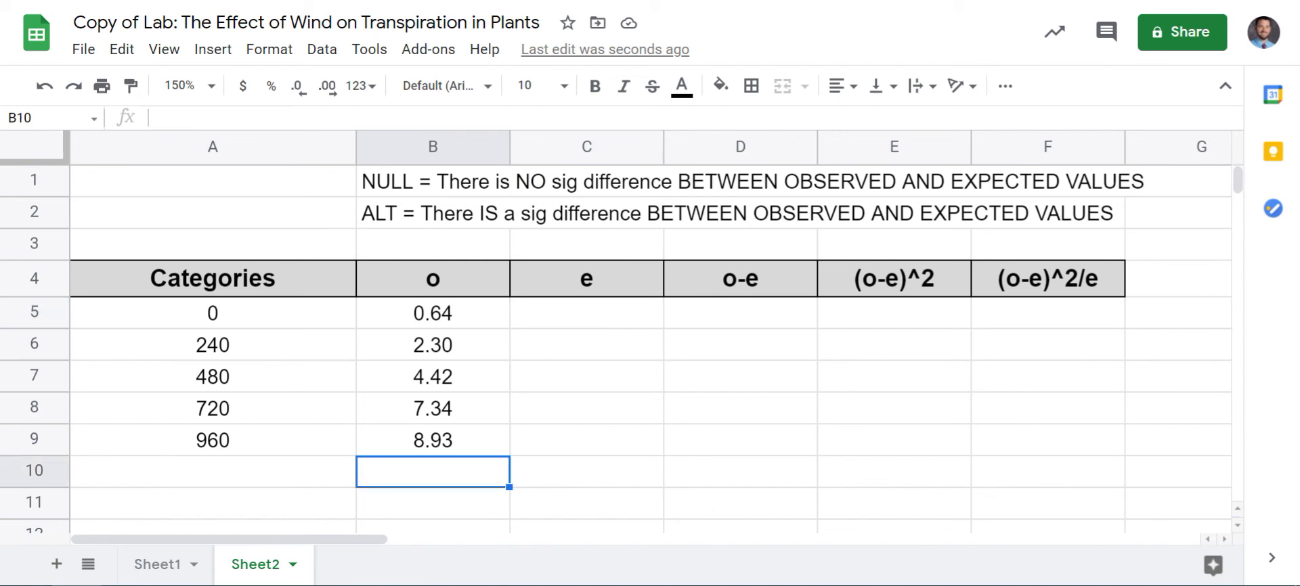
pyautogui.write('=aver')
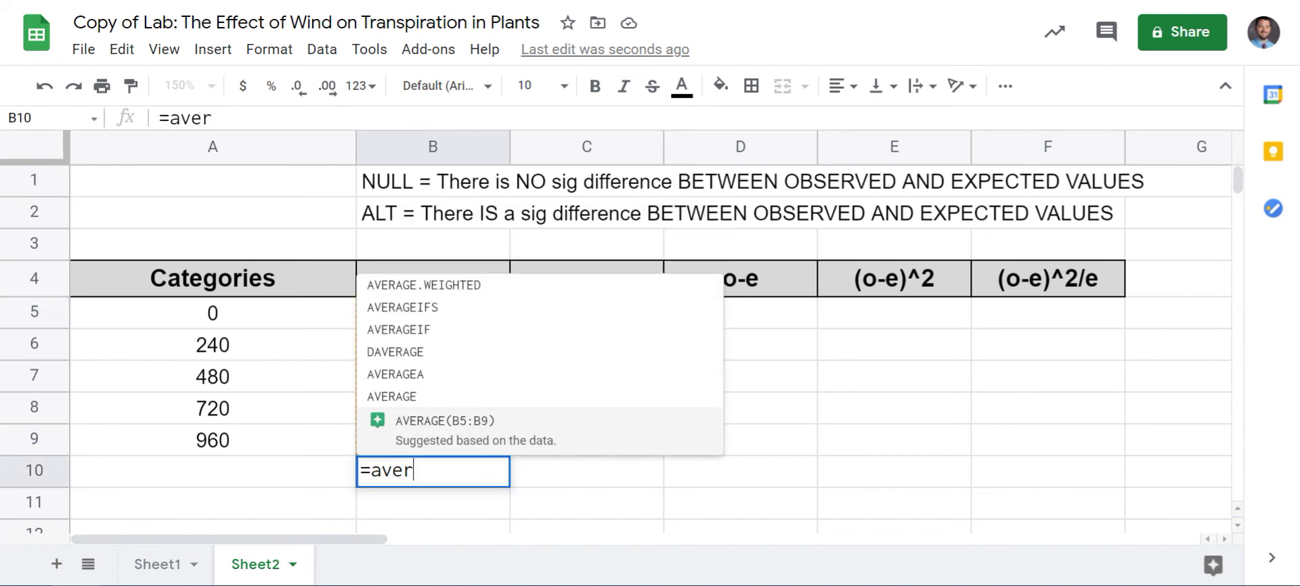
pyautogui.press('Tab')
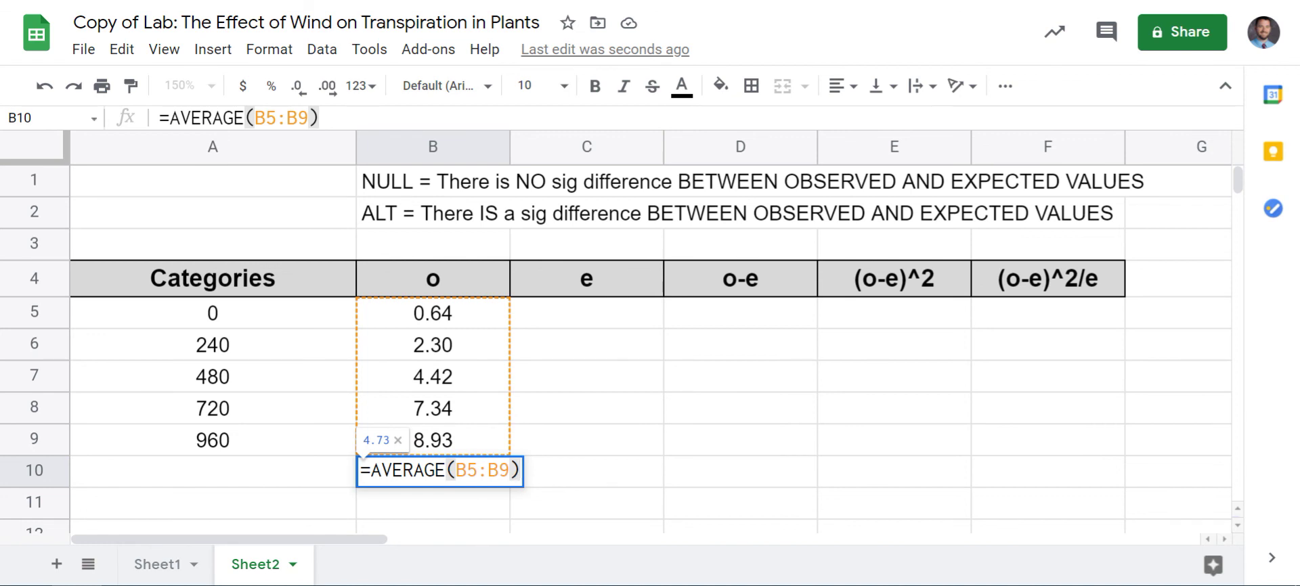
pyautogui.press('Return')
# Copy the average from B10 and paste it as a value only into C5, the first expected value
pyautogui.click(433, 472)
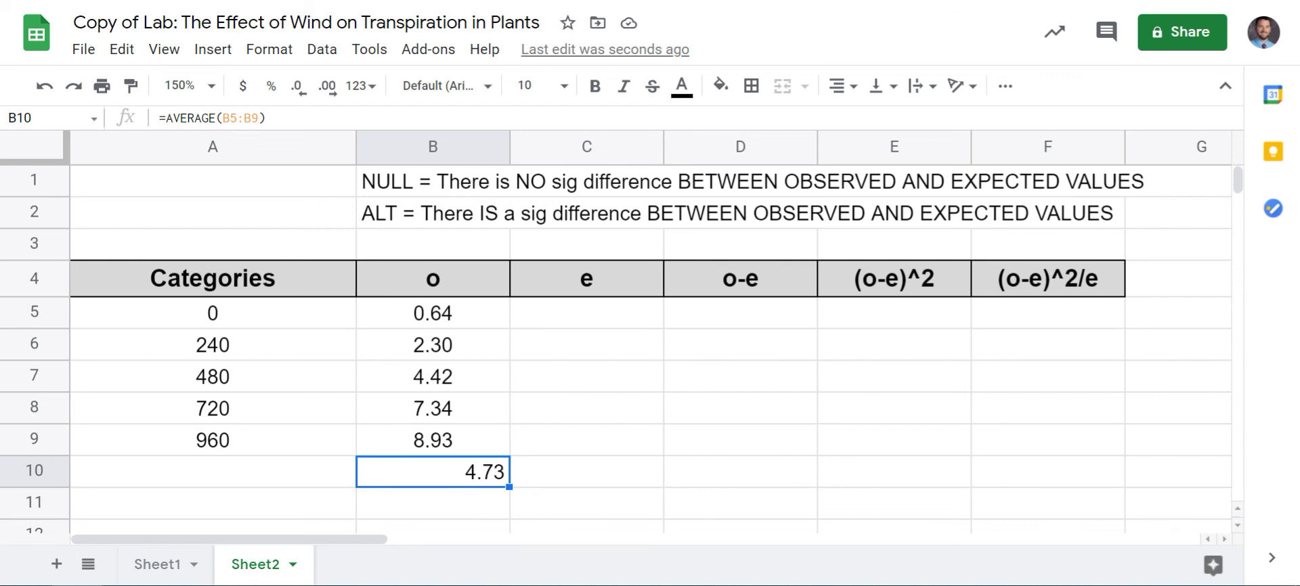
pyautogui.hotkey('ctrl', 'c')
pyautogui.click(586, 314)
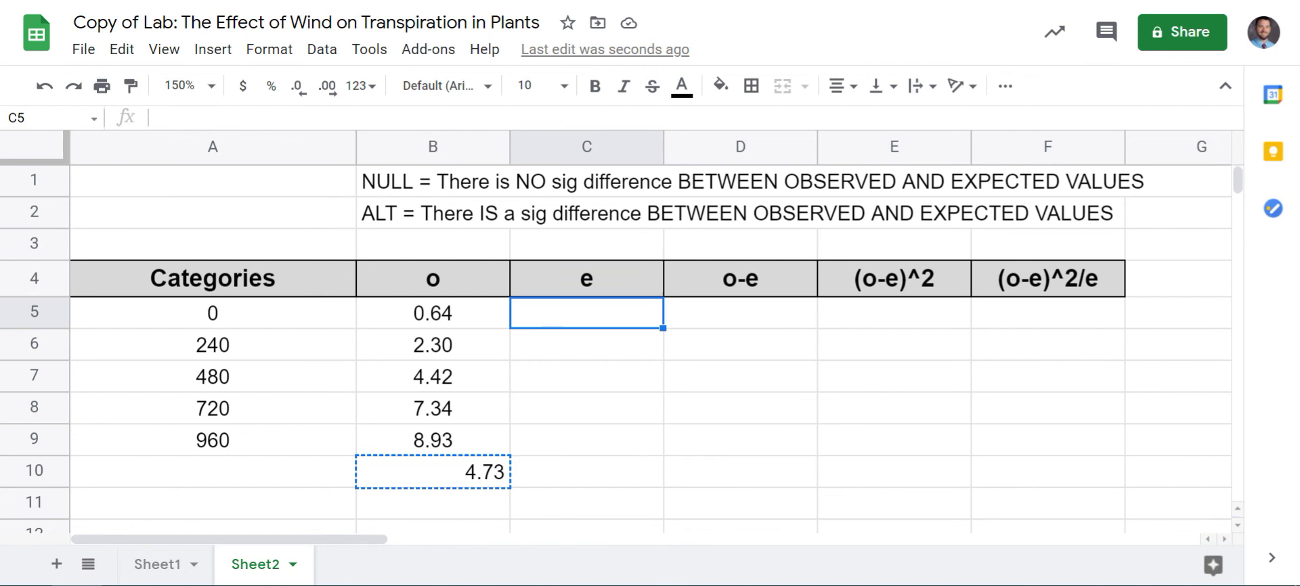
pyautogui.rightClick(581, 314)
pyautogui.moveTo(670, 174)
pyautogui.click(907, 182)
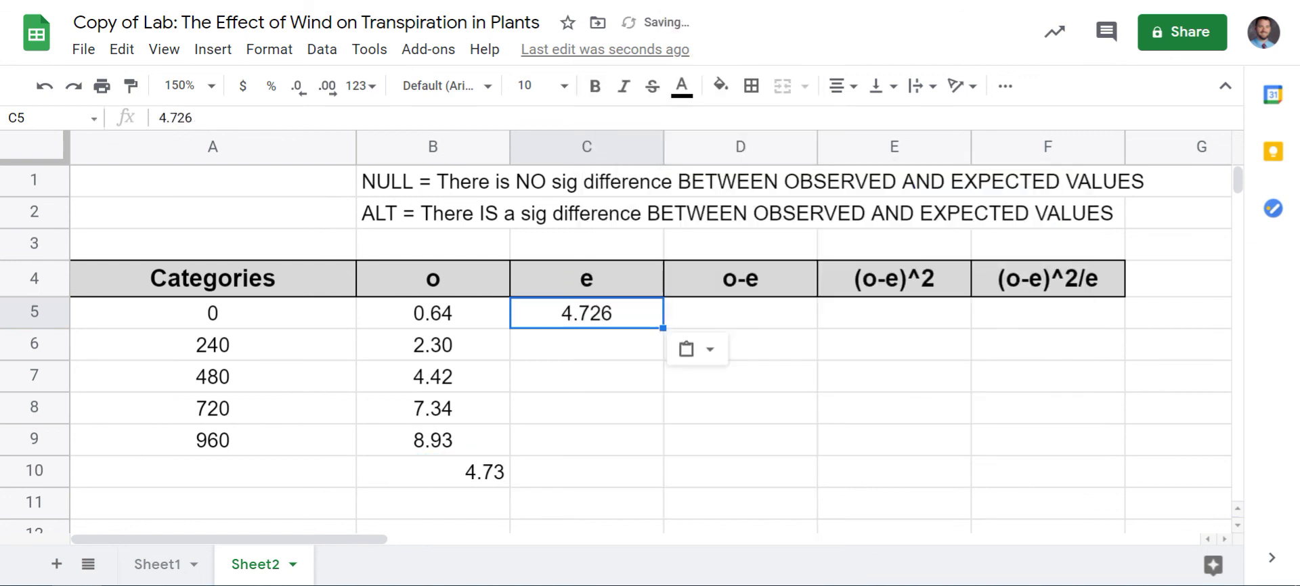
# Format the expected value in C5 to show two decimal places
pyautogui.click(586, 345)
pyautogui.click(587, 314)
pyautogui.click(327, 86)
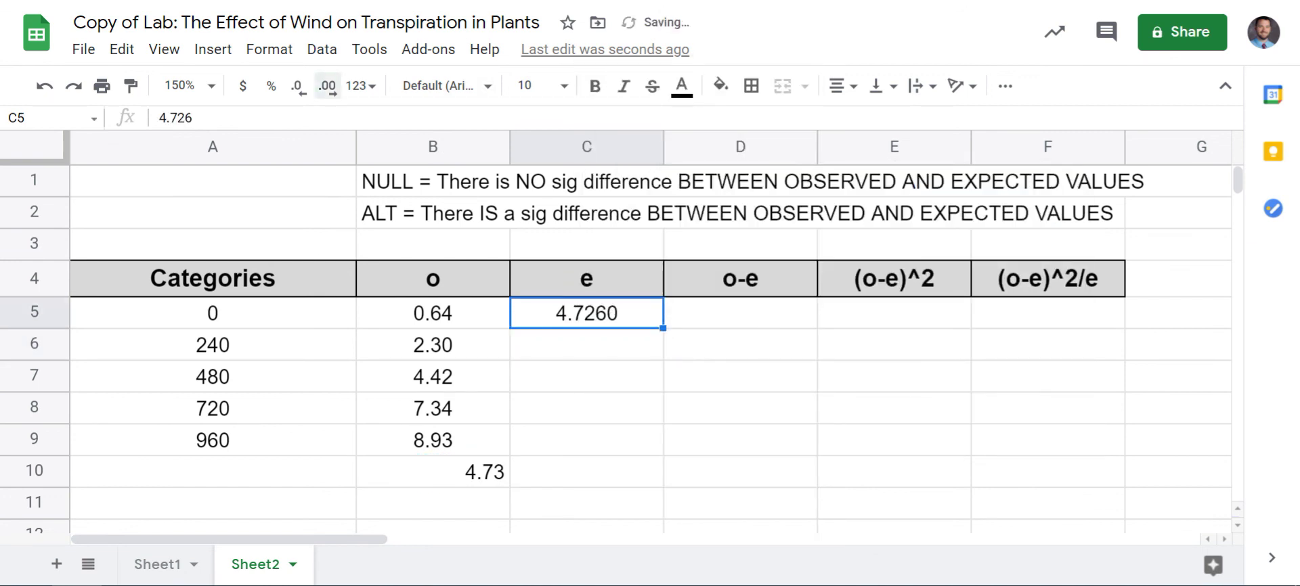
pyautogui.click(299, 86)
pyautogui.click(299, 86)
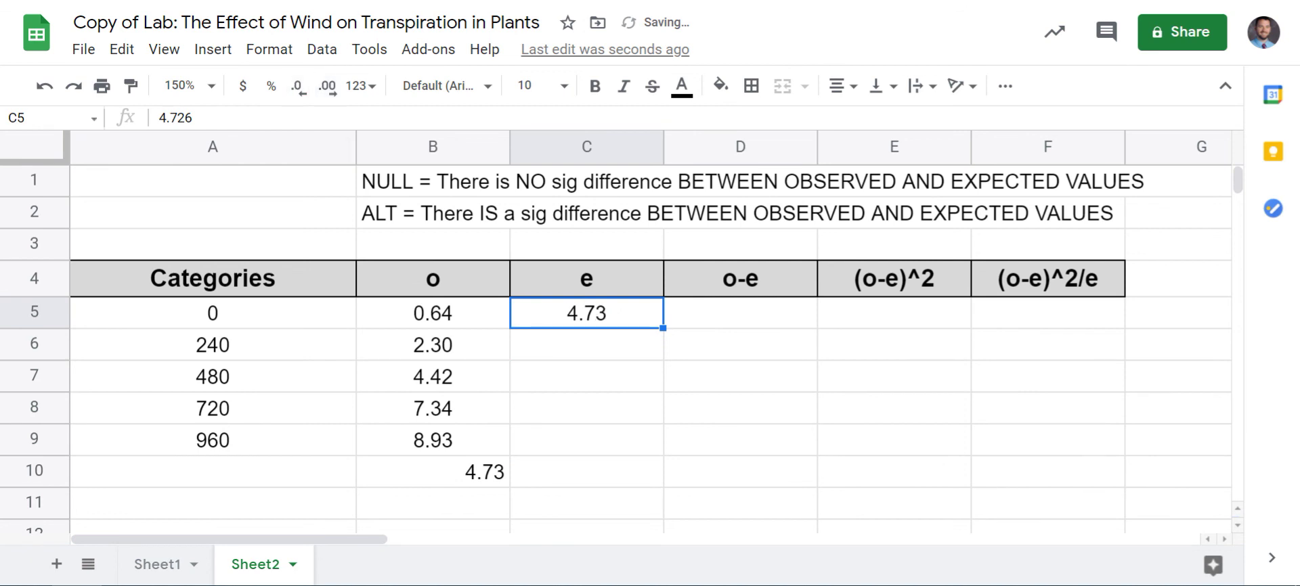
# Copy the expected value from C5 and paste it into C6:C9
pyautogui.hotkey('ctrl', 'c')
pyautogui.moveTo(586, 346); pyautogui.dragTo(586, 440)
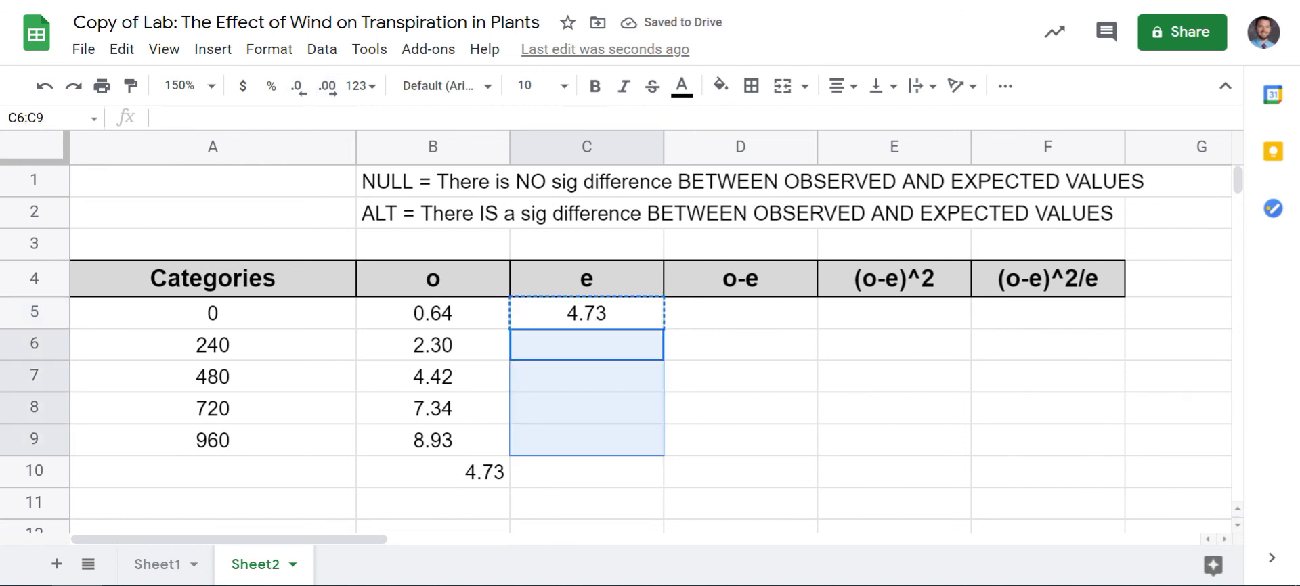
pyautogui.rightClick(598, 433)
pyautogui.click(649, 142)
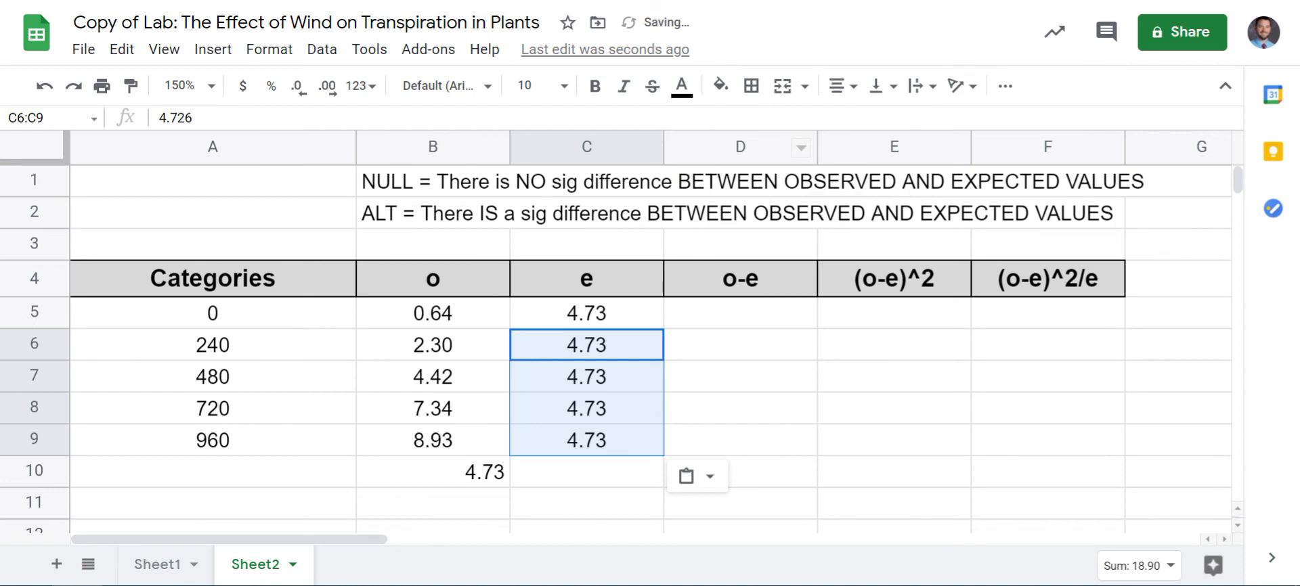
pyautogui.click(740, 377)
# Delete the helper average from B10 below the observed values
pyautogui.click(433, 472)
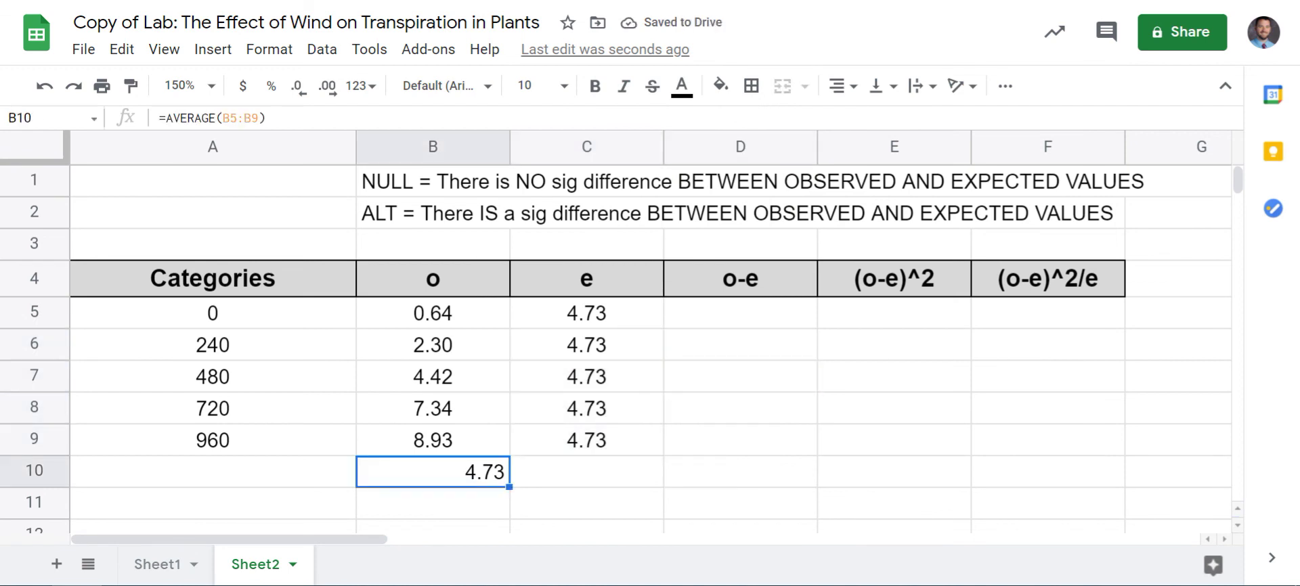
pyautogui.press('Delete')
pyautogui.click(740, 440)
pyautogui.click(740, 504)
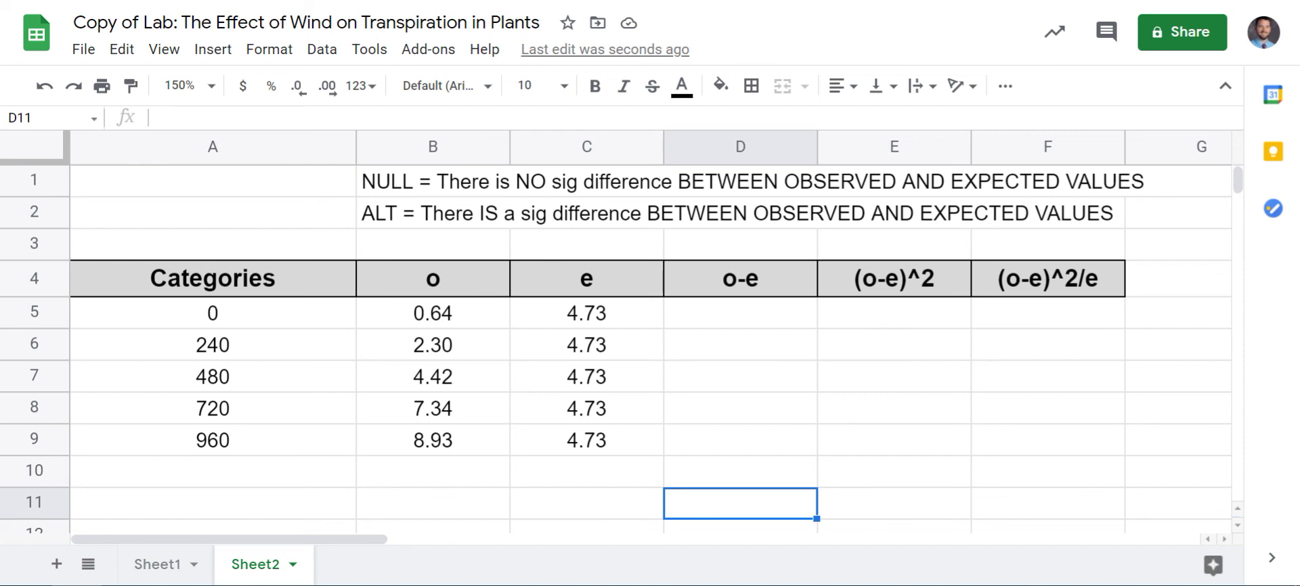
# Review the null hypothesis, the categories in A5:A9, the expected values in C5:C9 and the empty o-e, (o-e)^2 and (o-e)^2/e columns
pyautogui.doubleClick(434, 182)
pyautogui.click(212, 313)
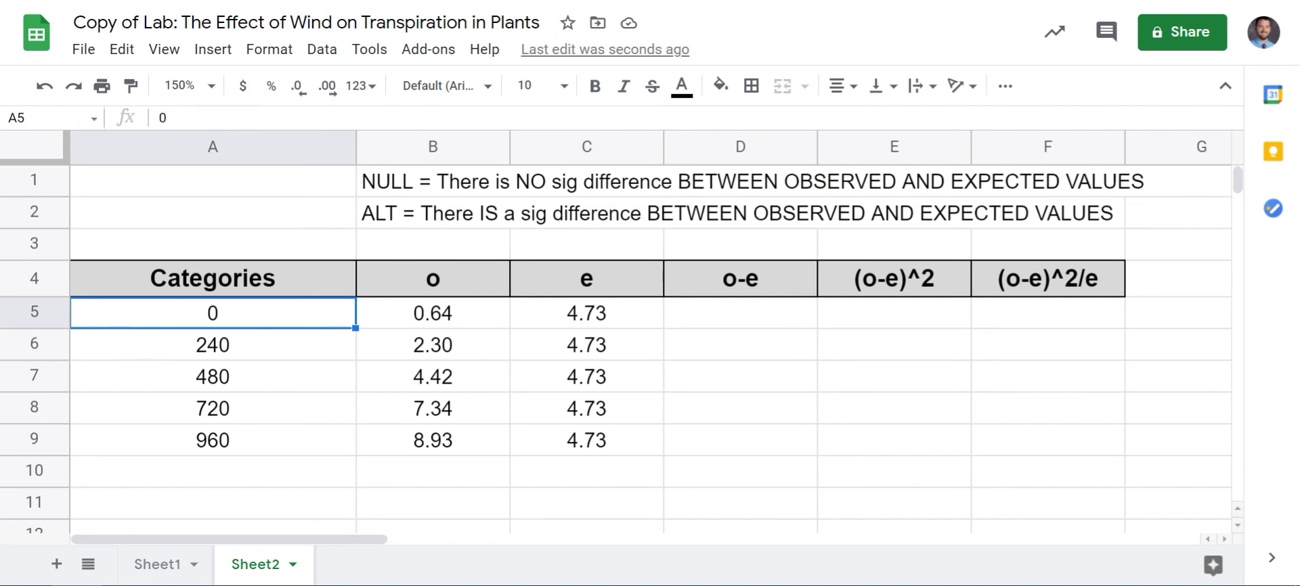
pyautogui.hotkey('shift', 'Down')
pyautogui.hotkey('shift', 'Down')
pyautogui.hotkey('shift', 'Down')
pyautogui.hotkey('shift', 'Down')
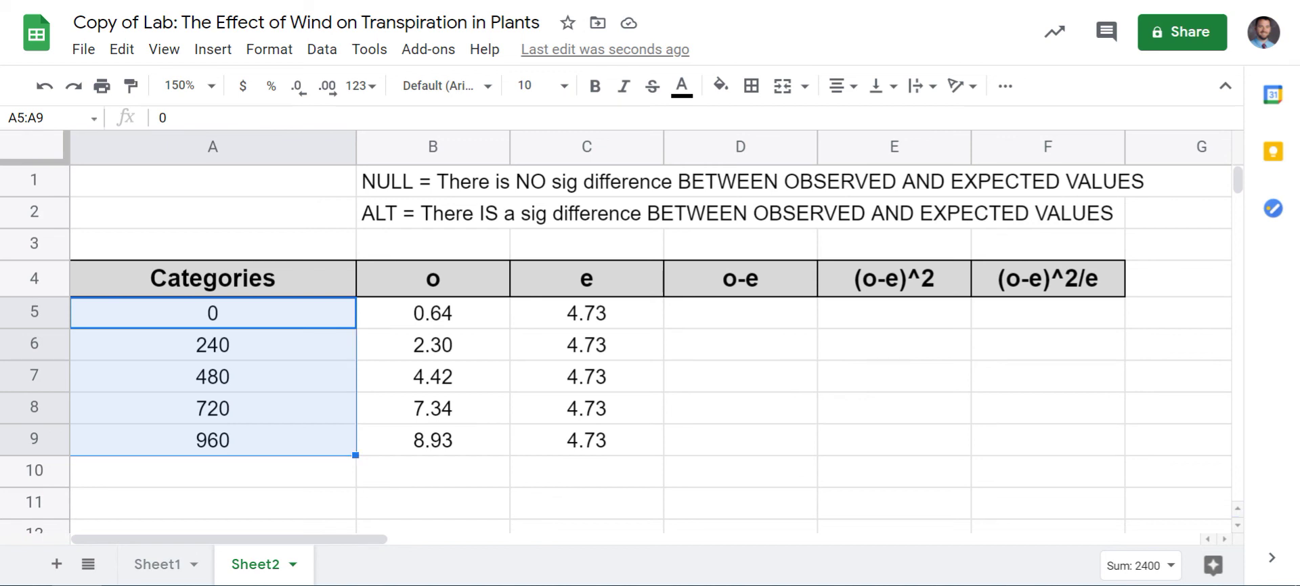
pyautogui.keyDown('ctrl'); pyautogui.moveTo(586, 313); pyautogui.dragTo(586, 440); pyautogui.keyUp('ctrl')
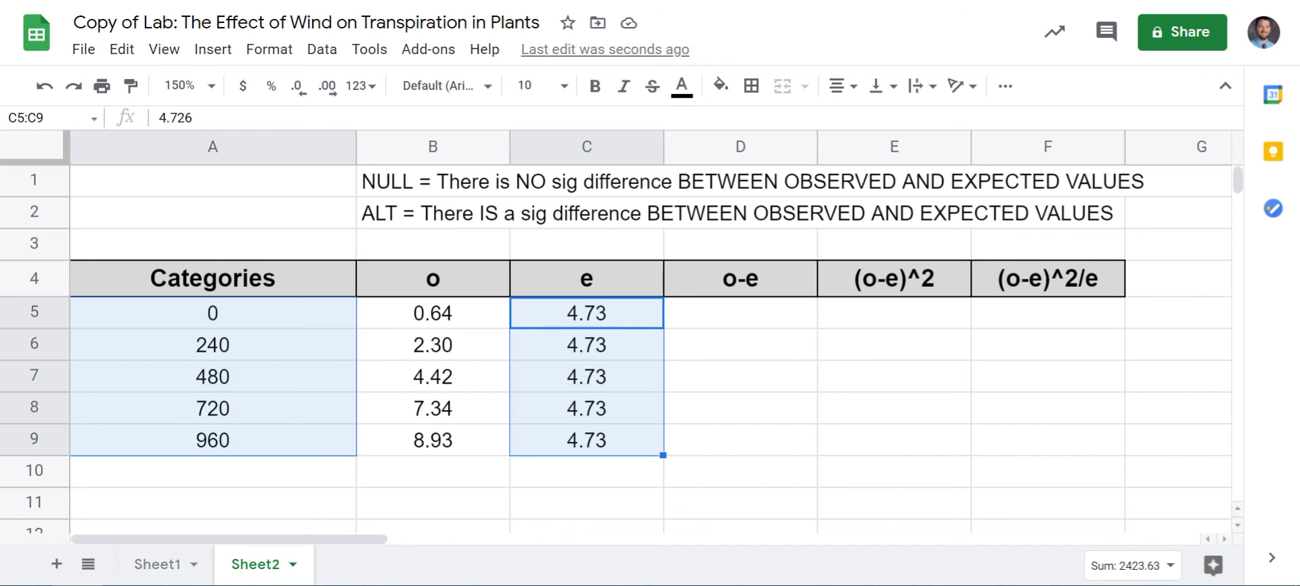
pyautogui.click(740, 313)
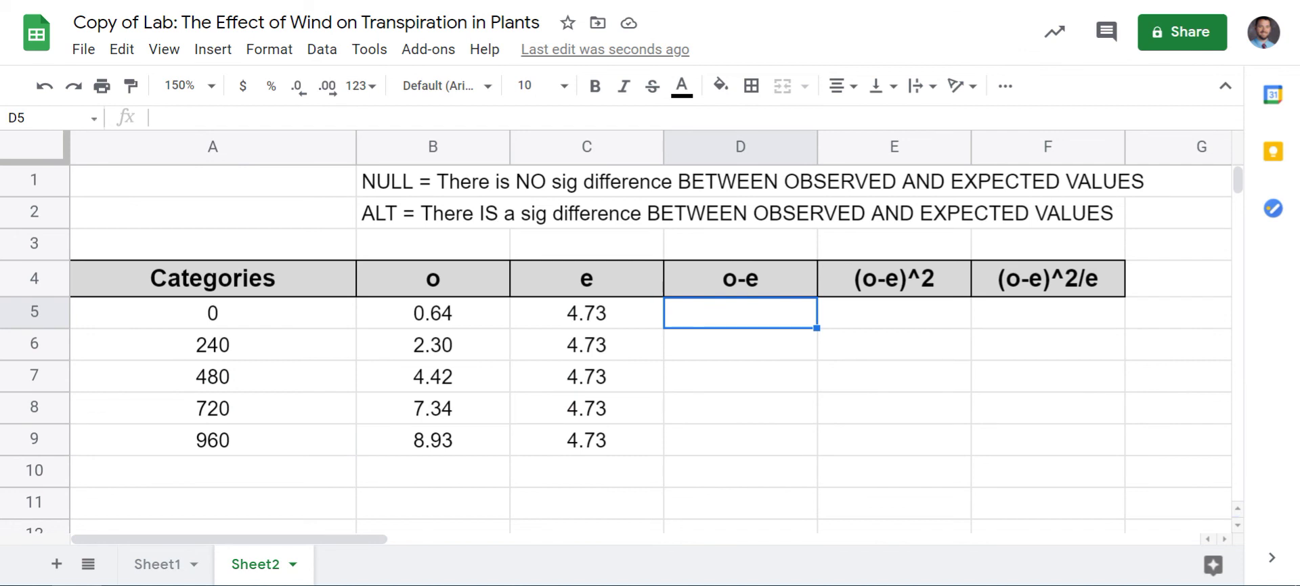
pyautogui.moveTo(740, 313); pyautogui.dragTo(740, 440)
pyautogui.moveTo(893, 313); pyautogui.dragTo(893, 345)
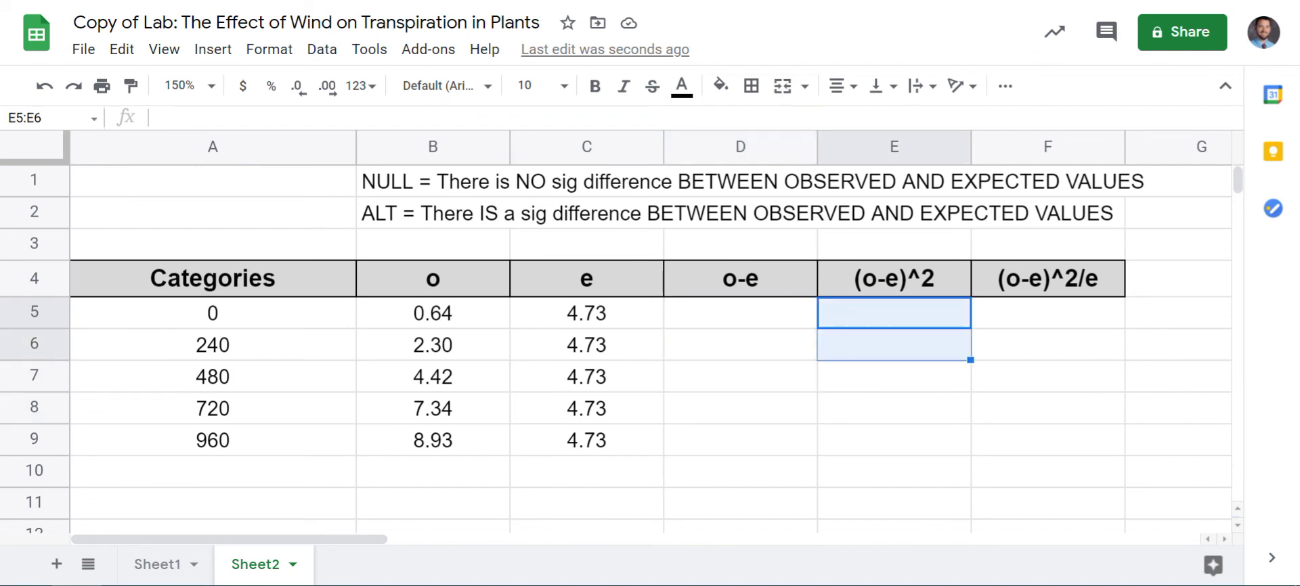
pyautogui.moveTo(740, 313); pyautogui.dragTo(740, 440)
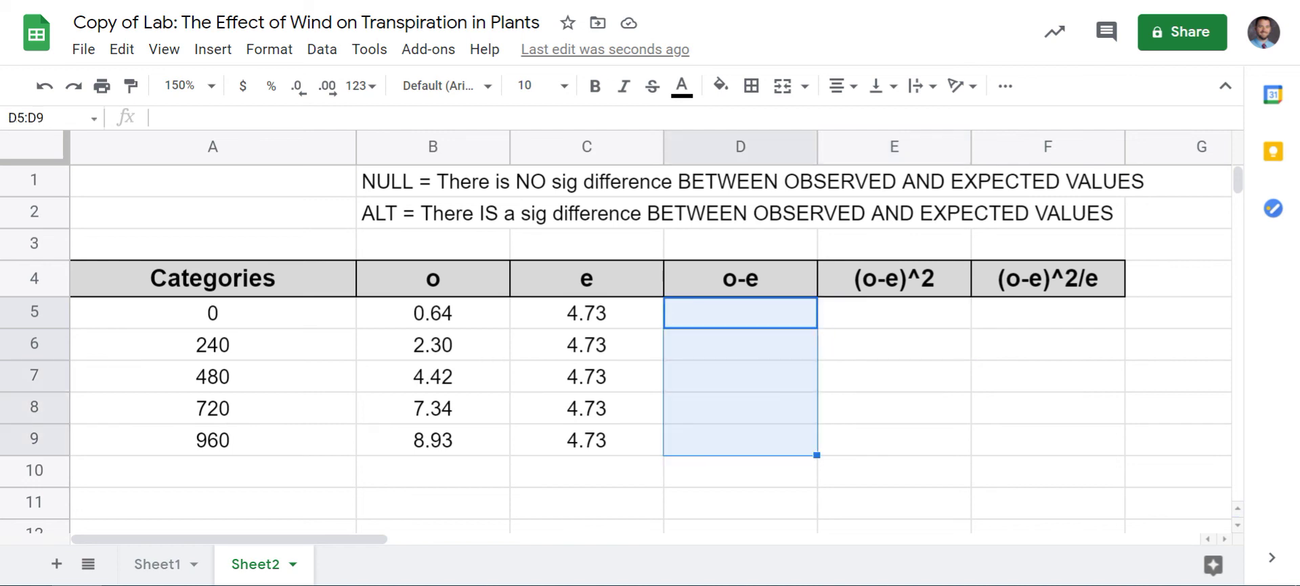
pyautogui.moveTo(893, 314); pyautogui.dragTo(893, 440)
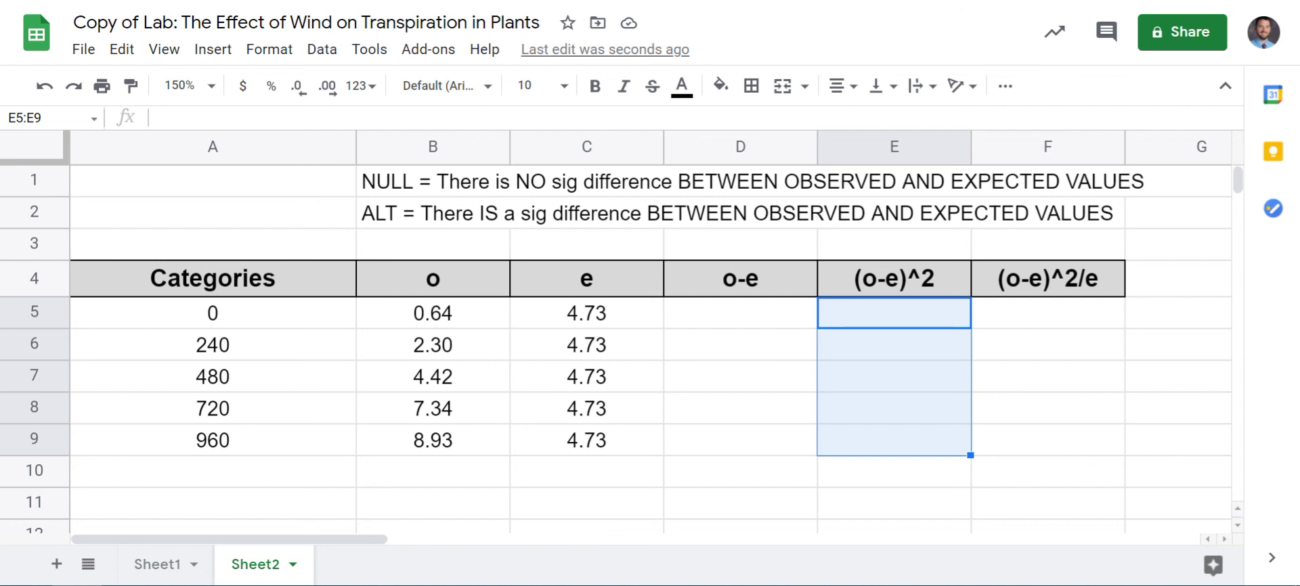
pyautogui.click(1047, 313)
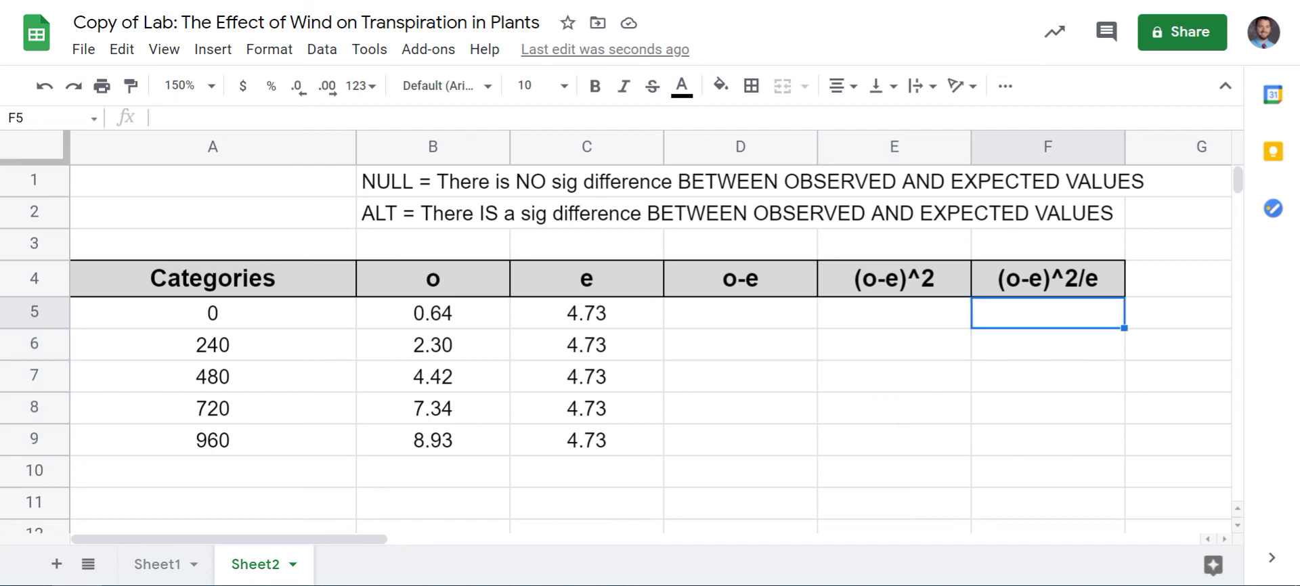
# Enter the label "SUM =" in E10 below the (o-e)^2 column
pyautogui.moveTo(1047, 313); pyautogui.dragTo(1047, 440)
pyautogui.click(893, 471)
pyautogui.write('SU')
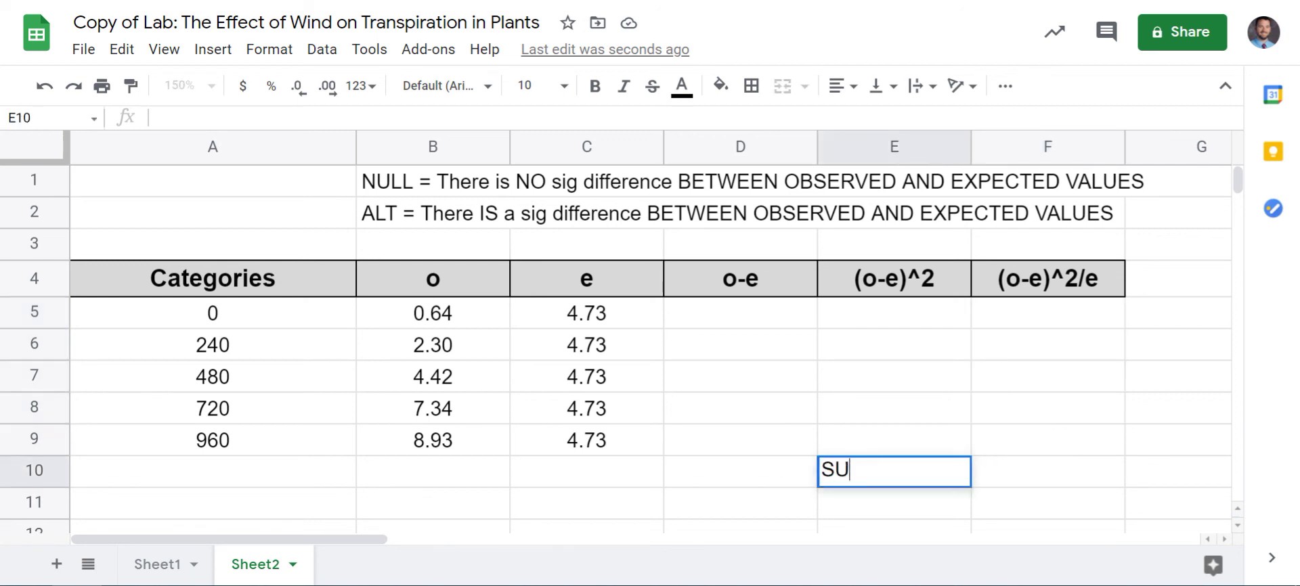
pyautogui.write('M =')
pyautogui.click(1047, 409)
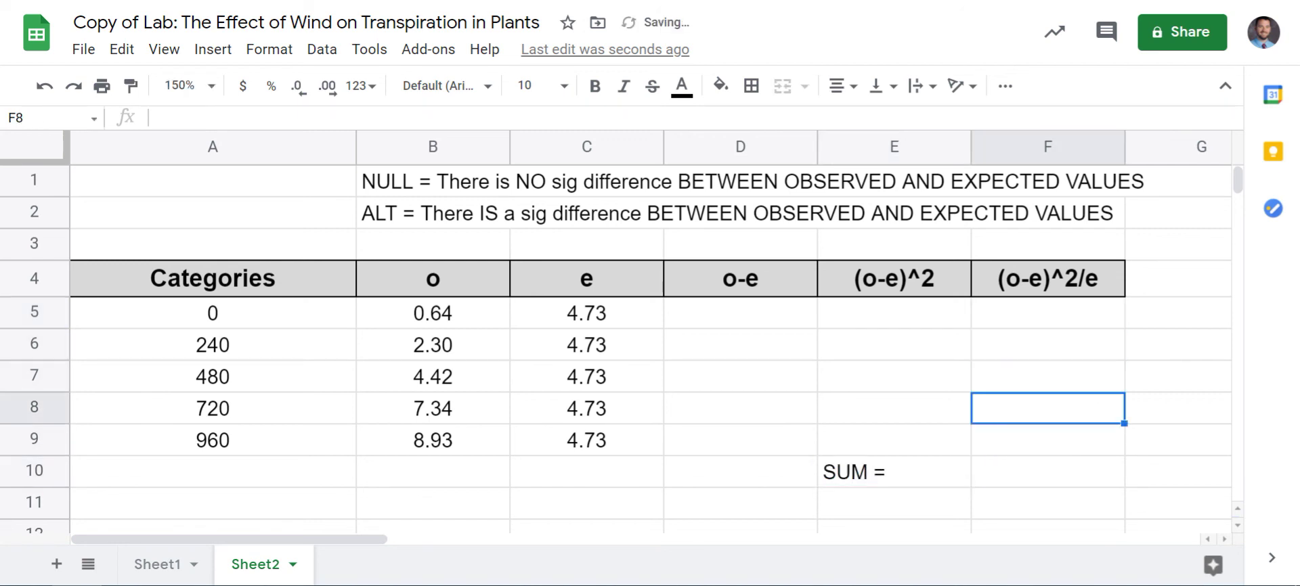
# Right-align the sum label in E10
pyautogui.click(893, 471)
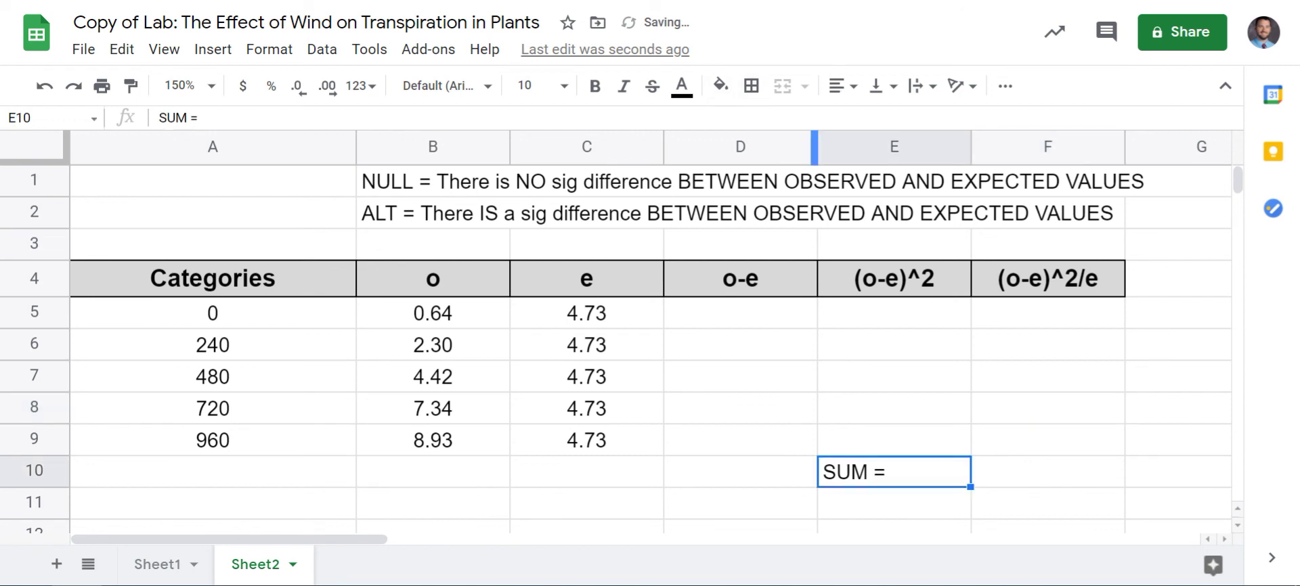
pyautogui.click(843, 86)
pyautogui.click(865, 120)
pyautogui.click(843, 86)
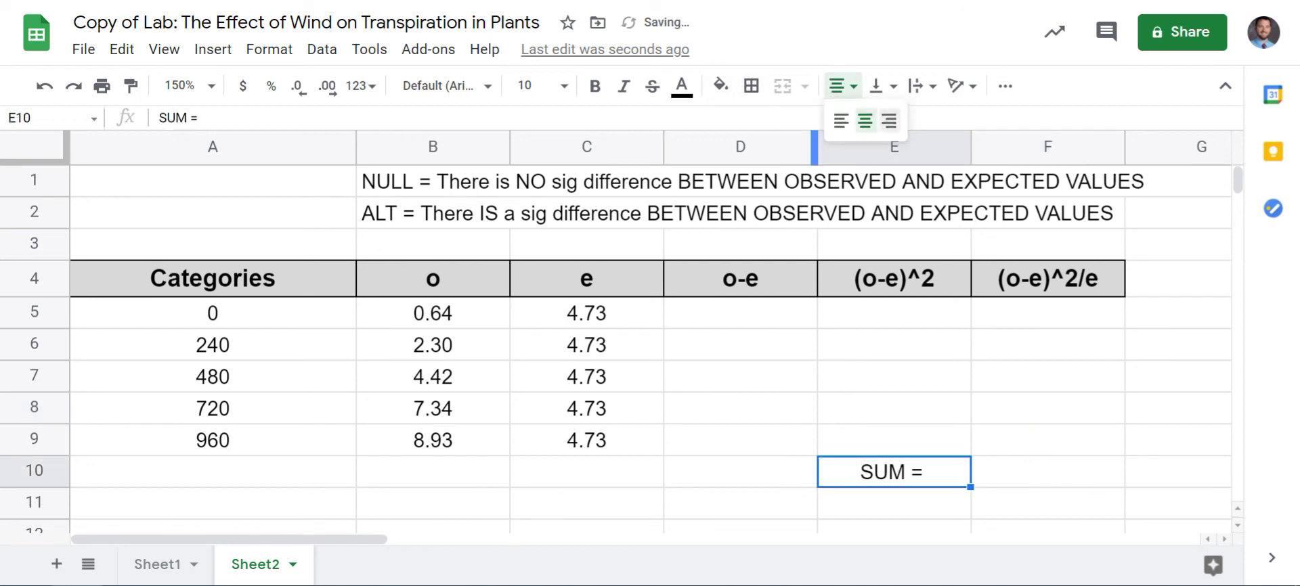
pyautogui.click(890, 121)
pyautogui.click(1178, 472)
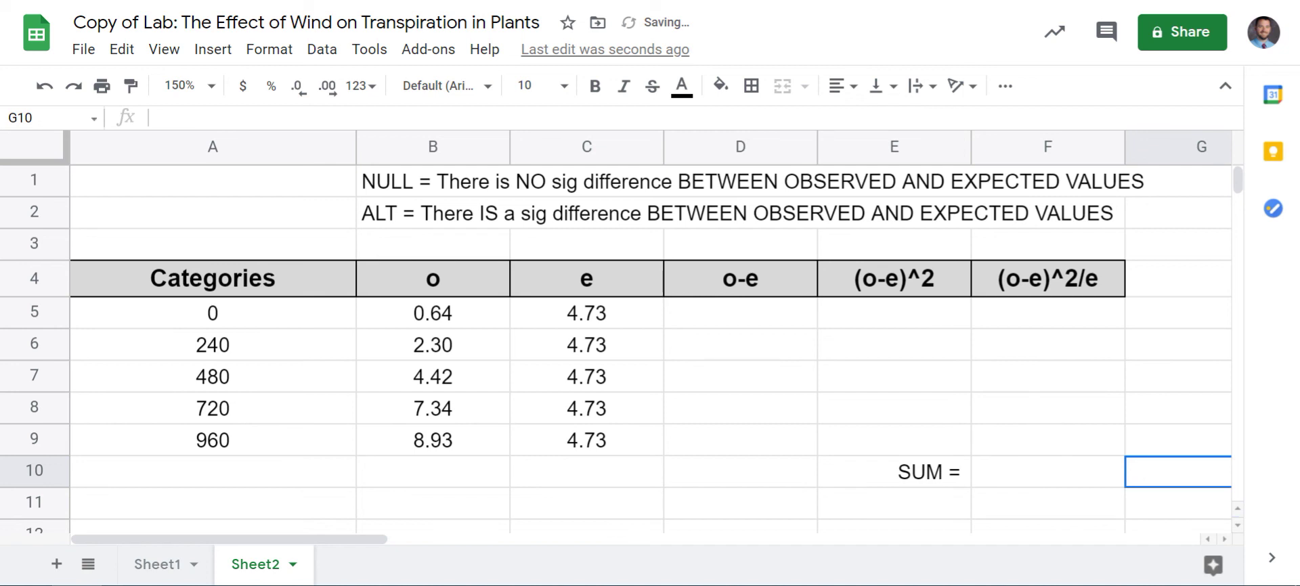
# Extend the label in E10 to read "SUM (X²)="
pyautogui.doubleClick(927, 471)
pyautogui.click(951, 470)
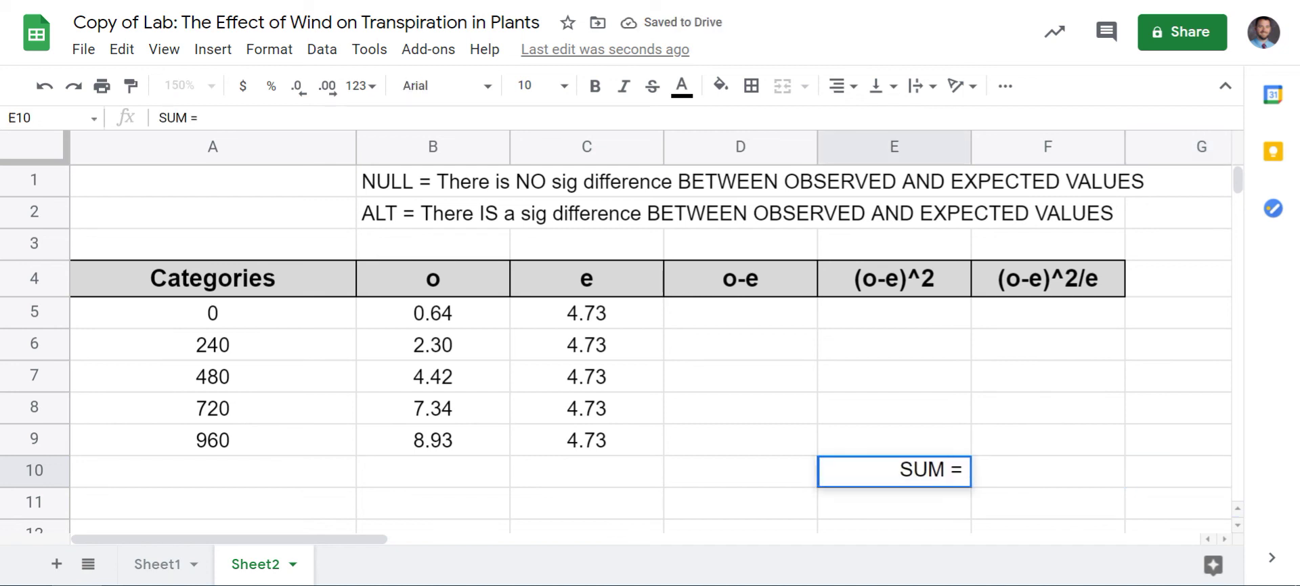
pyautogui.write('(X')
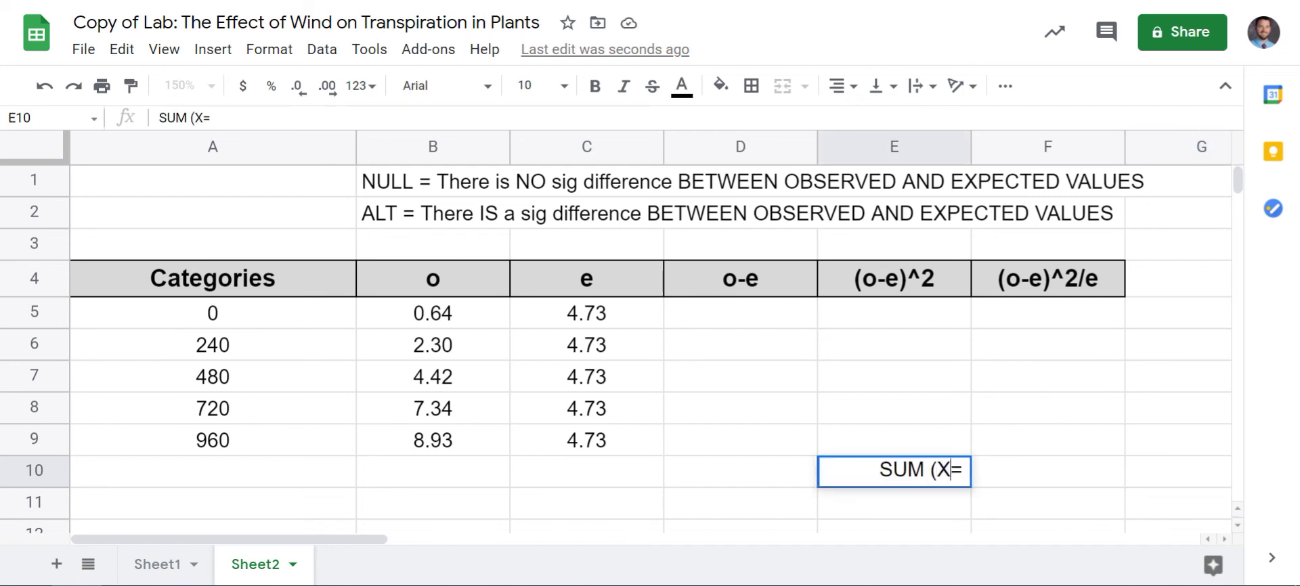
pyautogui.write('°')
pyautogui.press('BackSpace')
pyautogui.write('²)')
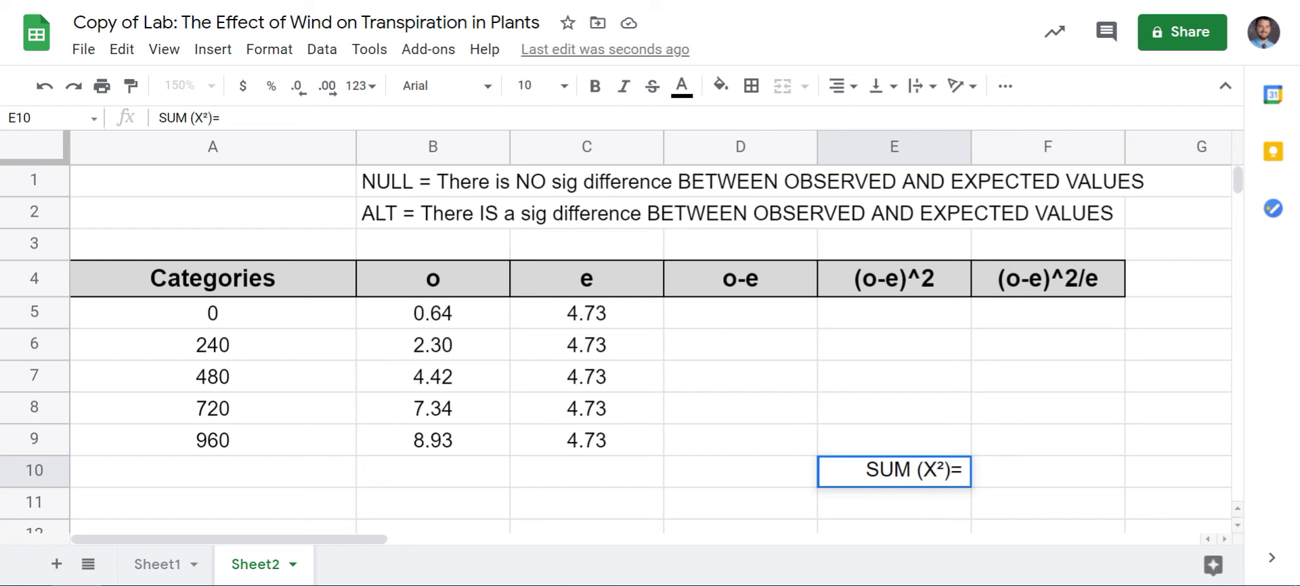
pyautogui.click(1047, 440)
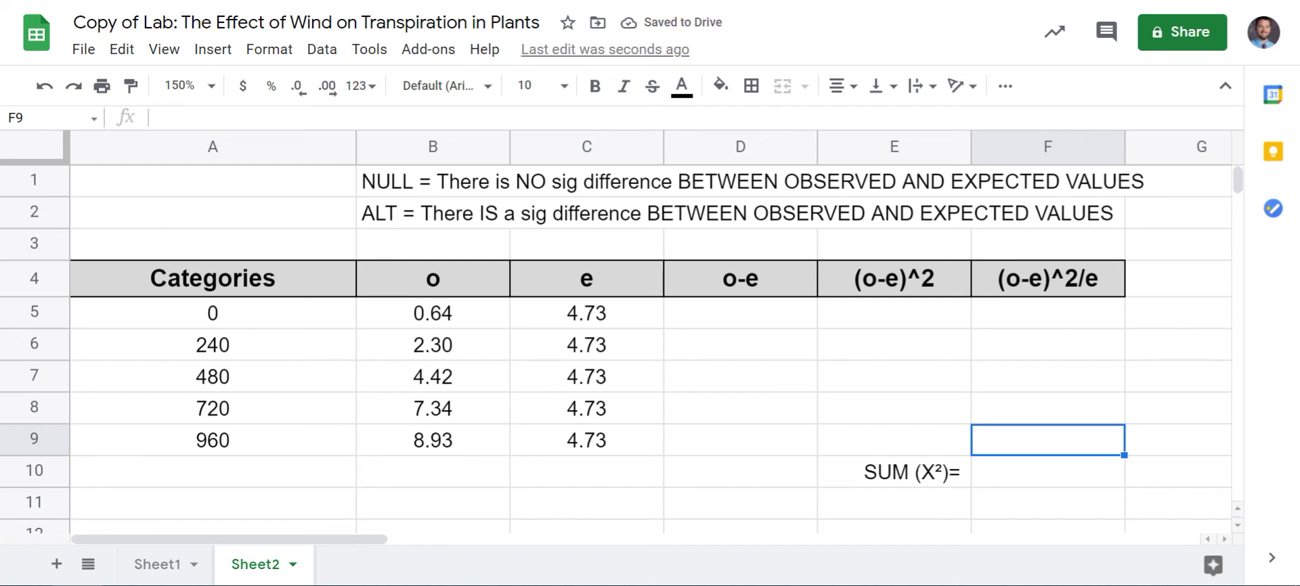
# Enter 9.62 in F10 as a sample chi-squared sum for the (o-e)^2/e values in F5:F9
pyautogui.moveTo(1047, 312); pyautogui.dragTo(1047, 440)
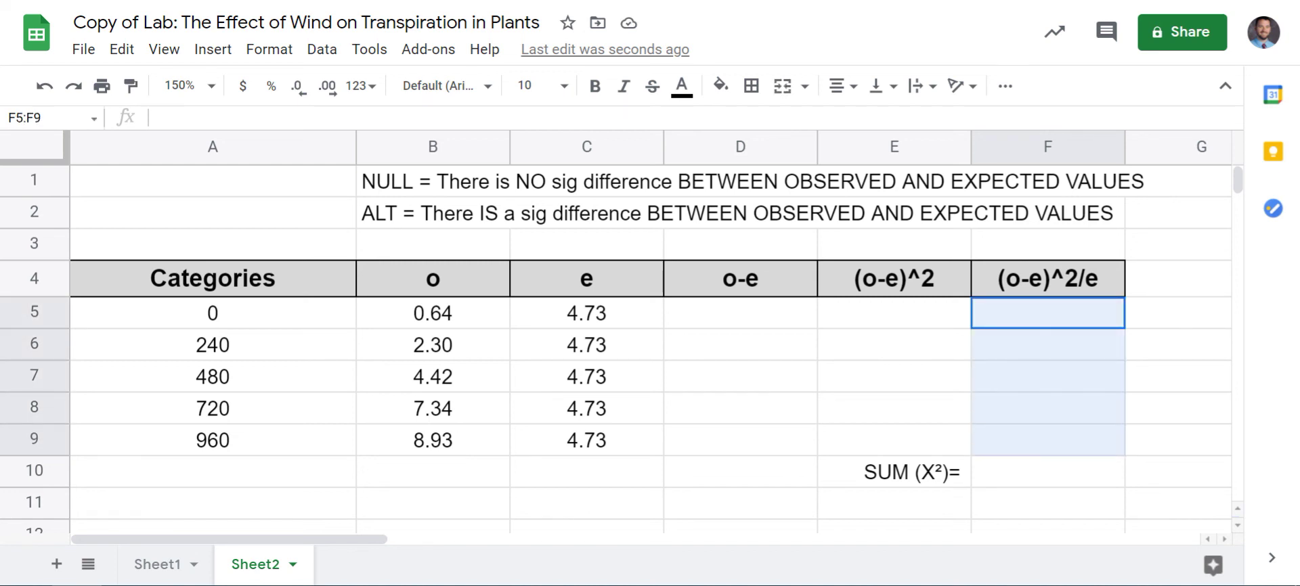
pyautogui.click(1047, 472)
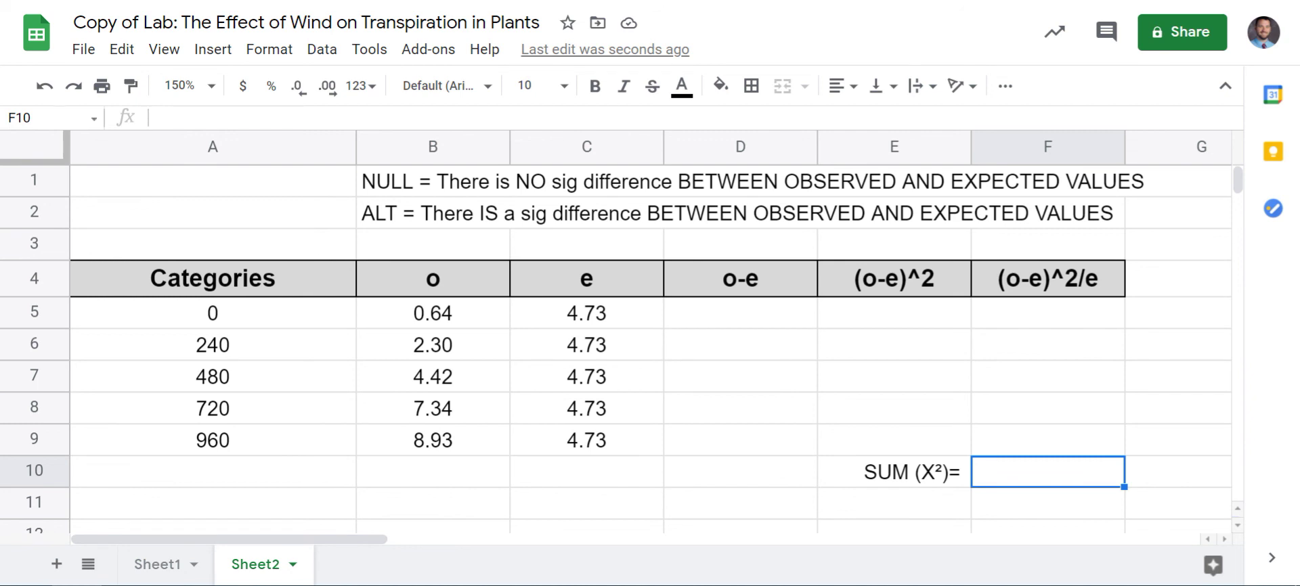
pyautogui.write('9.62')
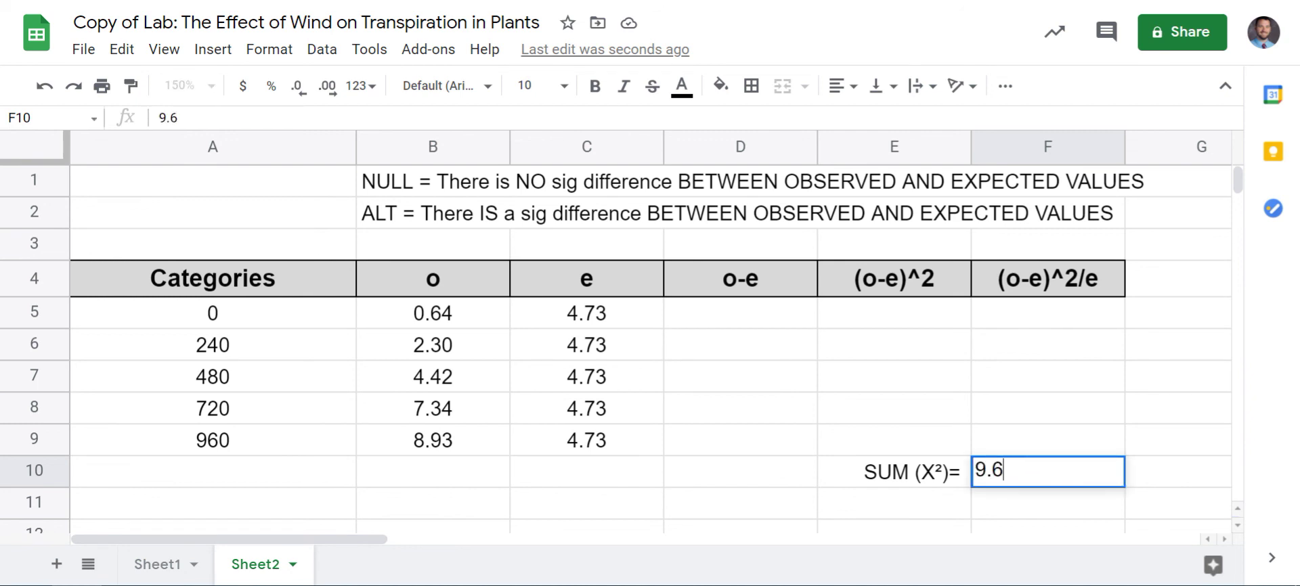
pyautogui.press('Return')
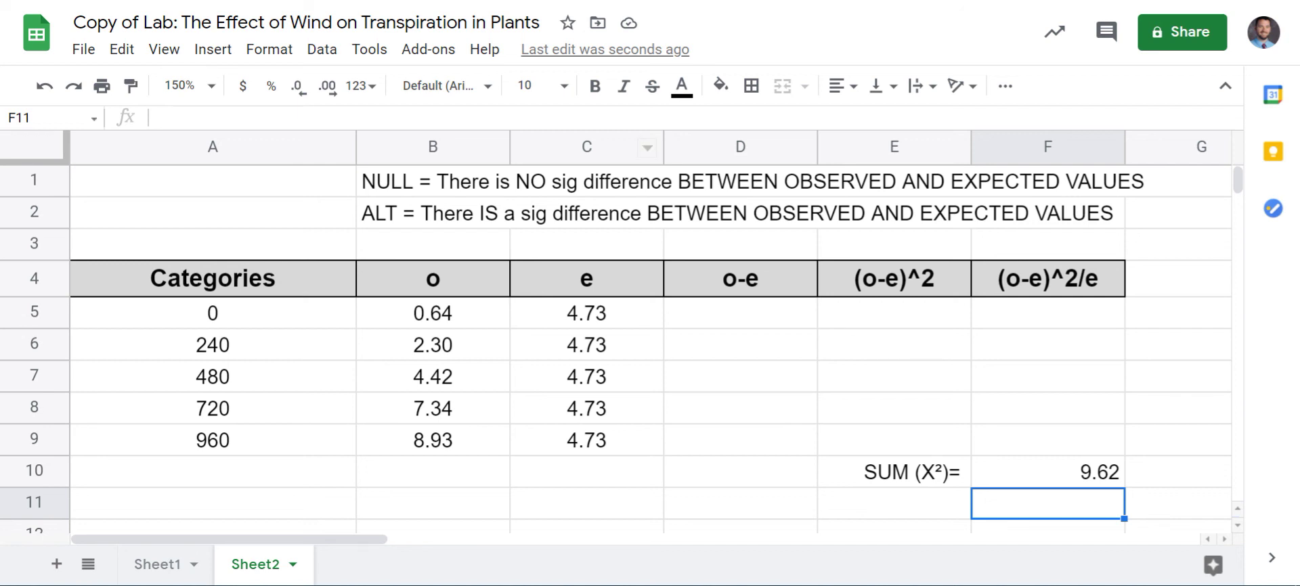
pyautogui.click(1048, 472)
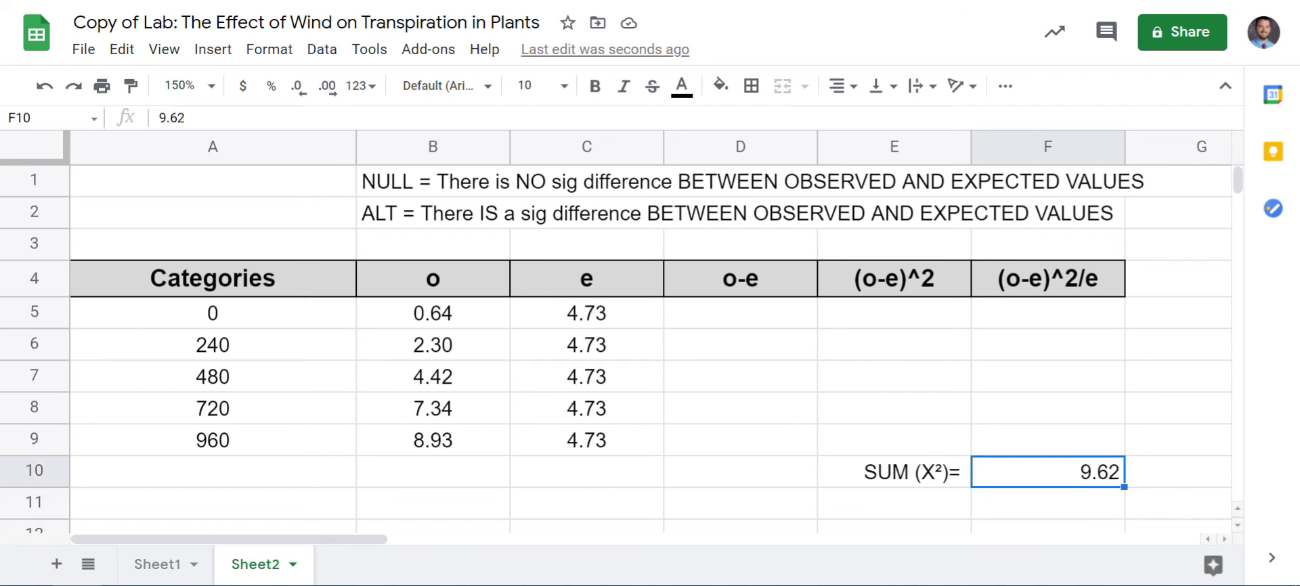
# Enter the label "degrees of freedom" in D11
pyautogui.click(893, 504)
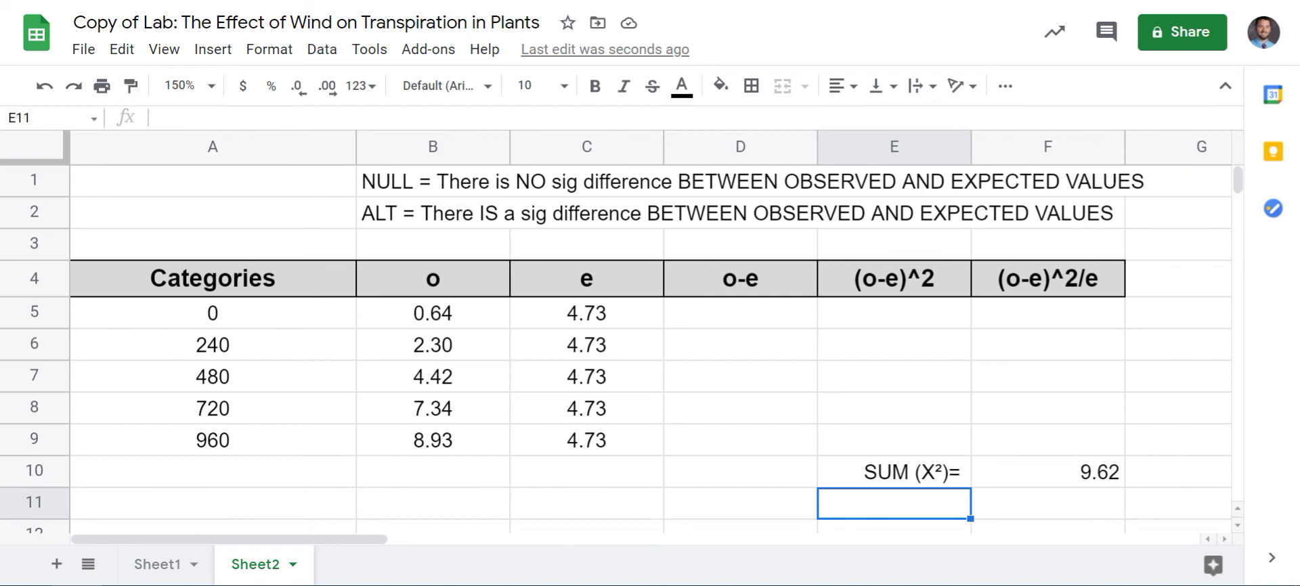
pyautogui.click(740, 504)
pyautogui.write('degree')
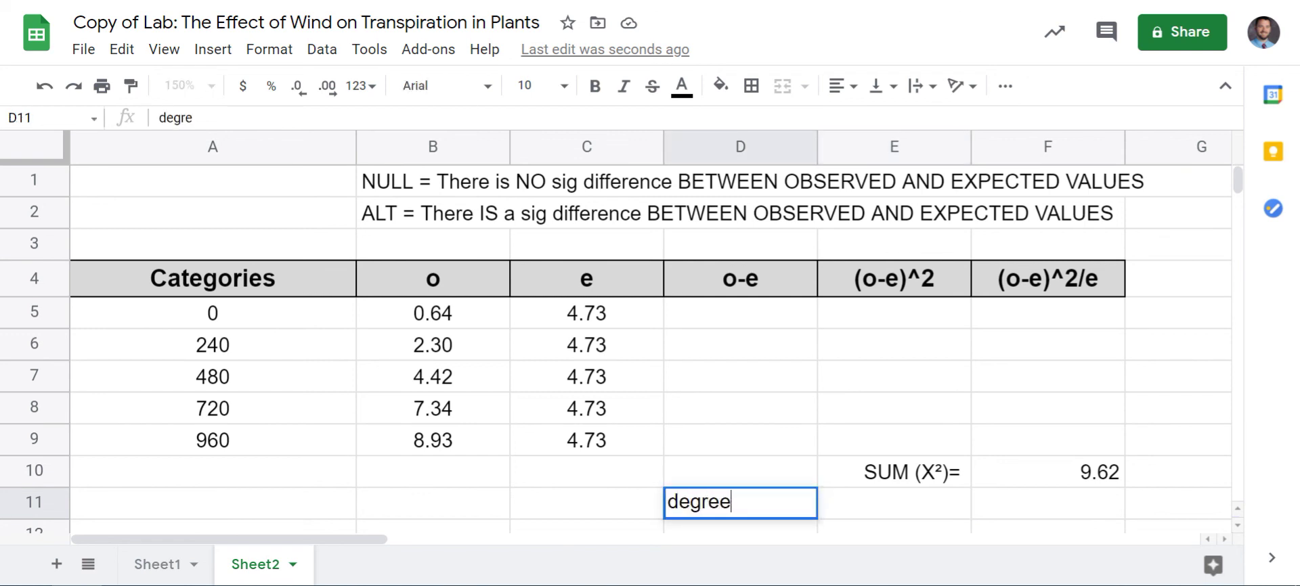
pyautogui.write('s of freedom')
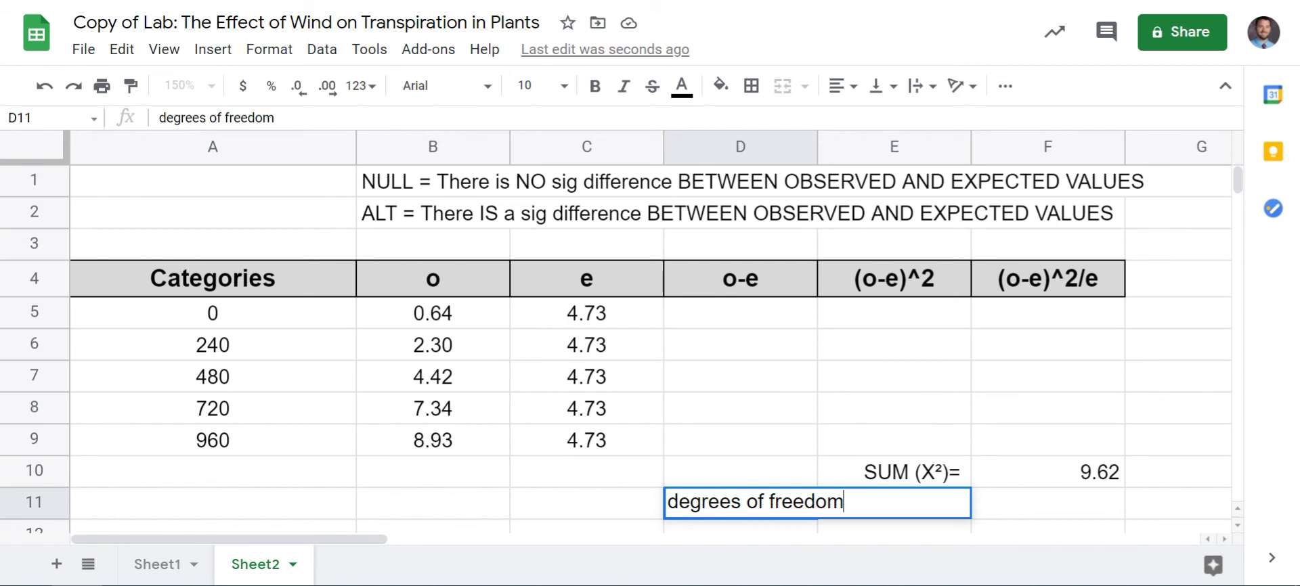
pyautogui.click(740, 409)
# Review the categories in A5:A9 and enter 4 as the degrees of freedom in F11
pyautogui.click(212, 314)
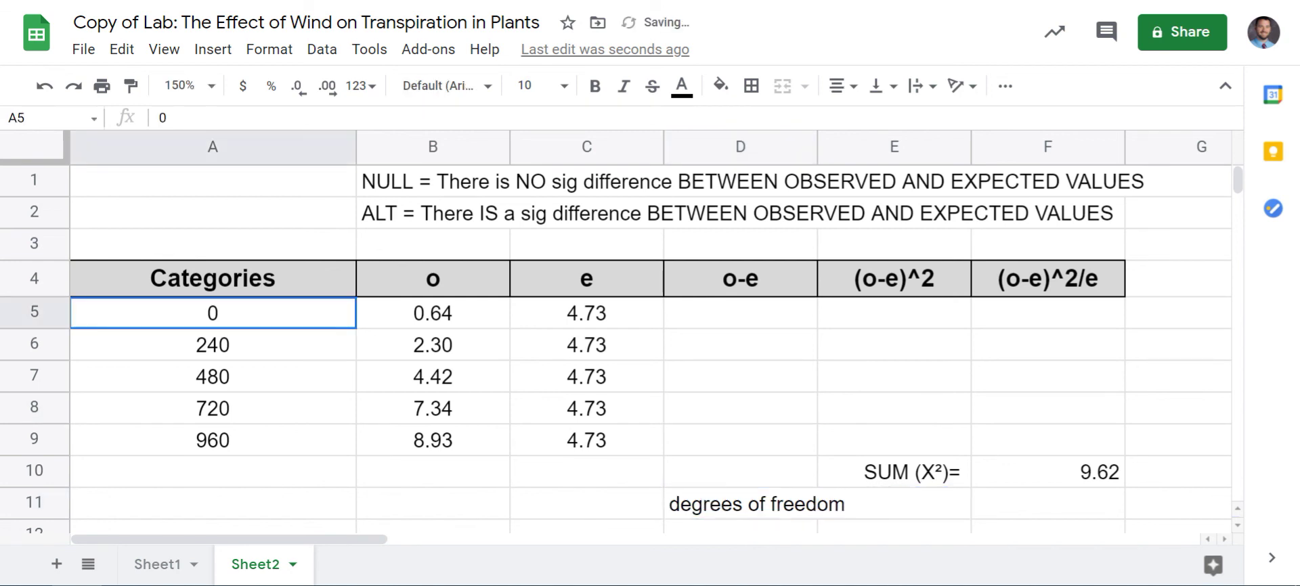
pyautogui.moveTo(213, 314); pyautogui.dragTo(213, 441)
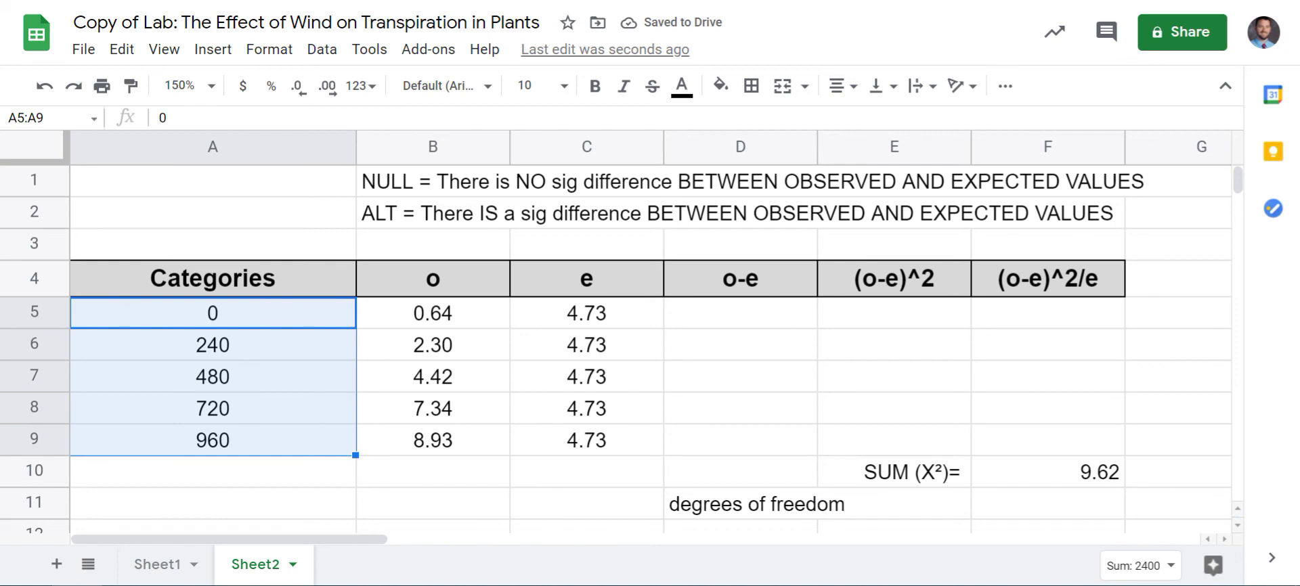
pyautogui.doubleClick(894, 503)
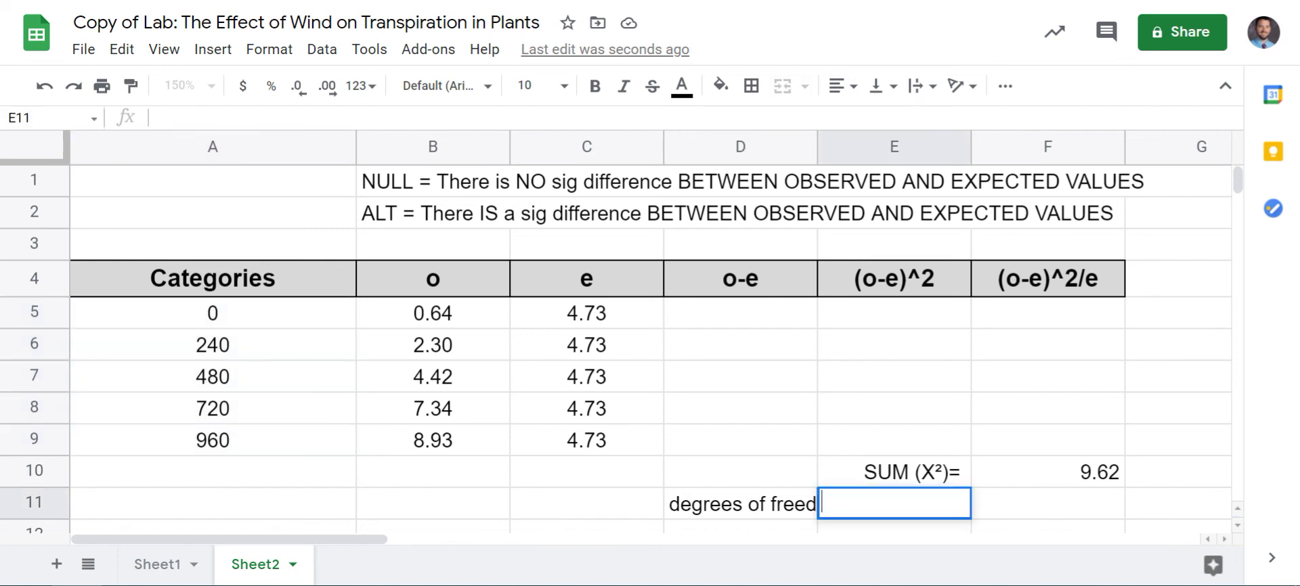
pyautogui.click(1047, 503)
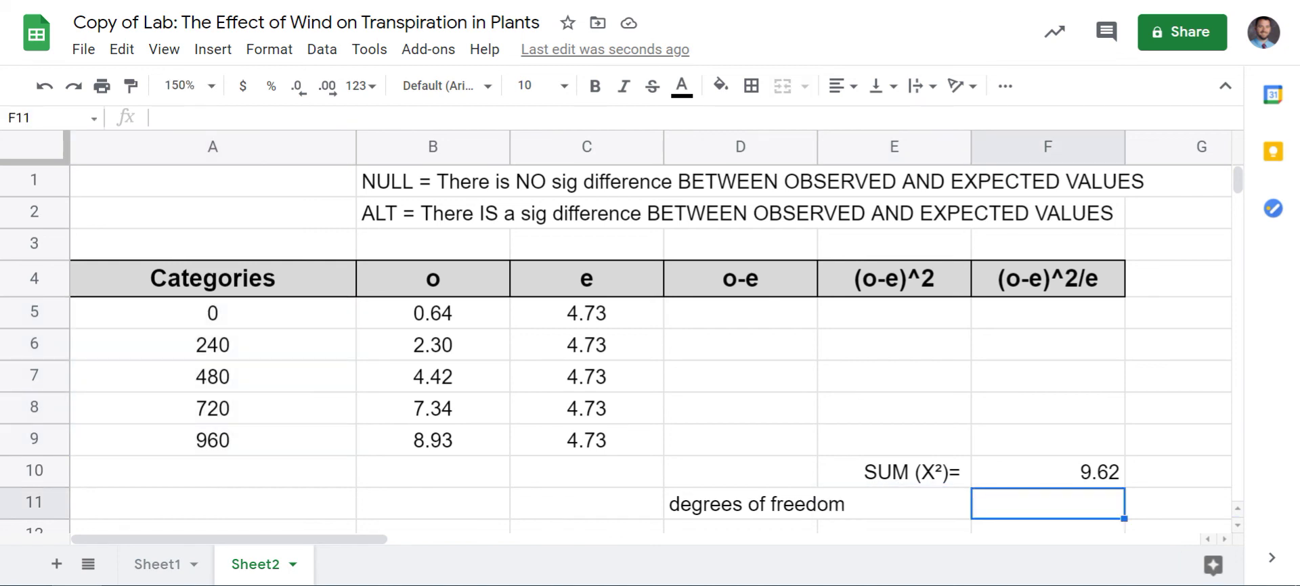
pyautogui.write('4')
pyautogui.click(1047, 409)
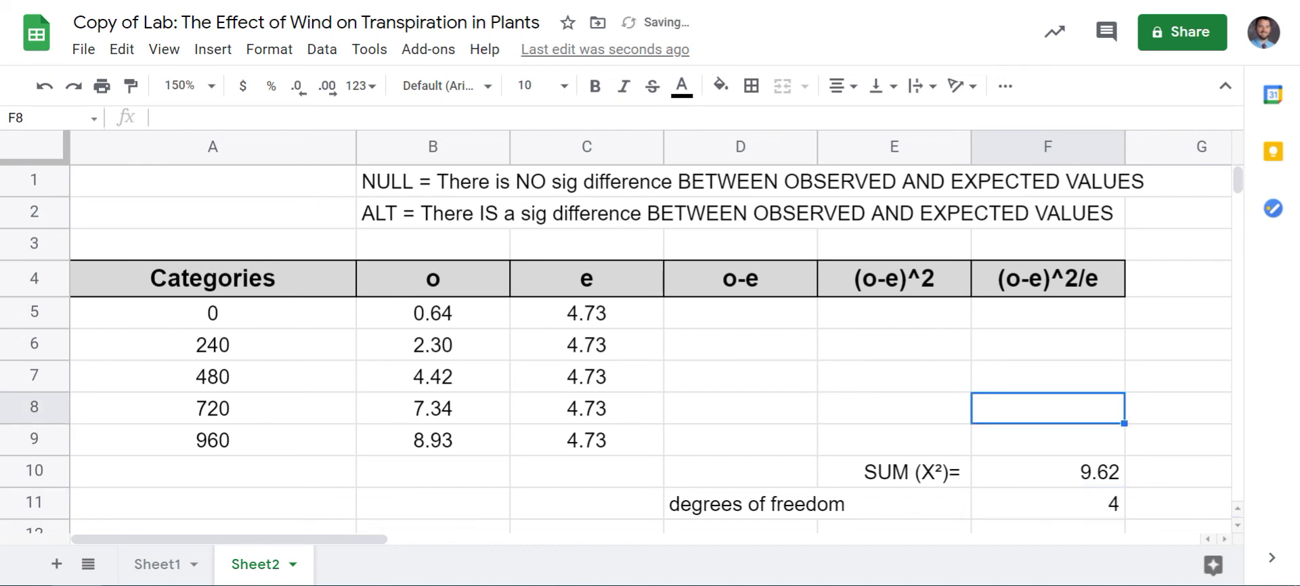
# Make the chi-squared sum cell F10 bold
pyautogui.click(1047, 473)
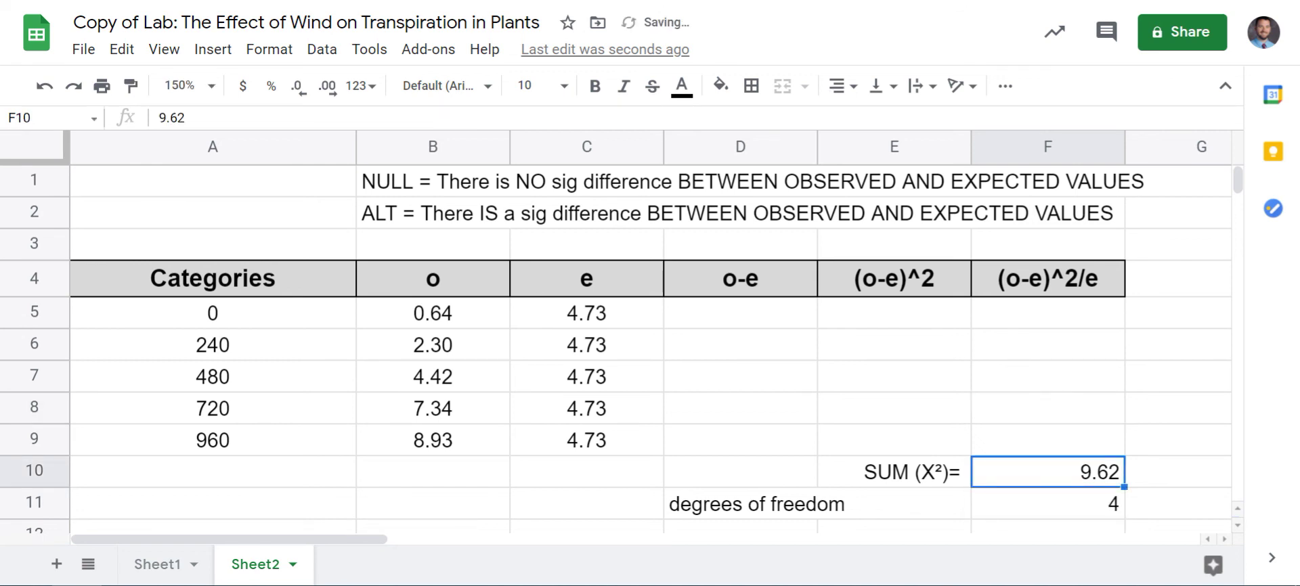
pyautogui.hotkey('ctrl', 'b')
pyautogui.click(1178, 471)
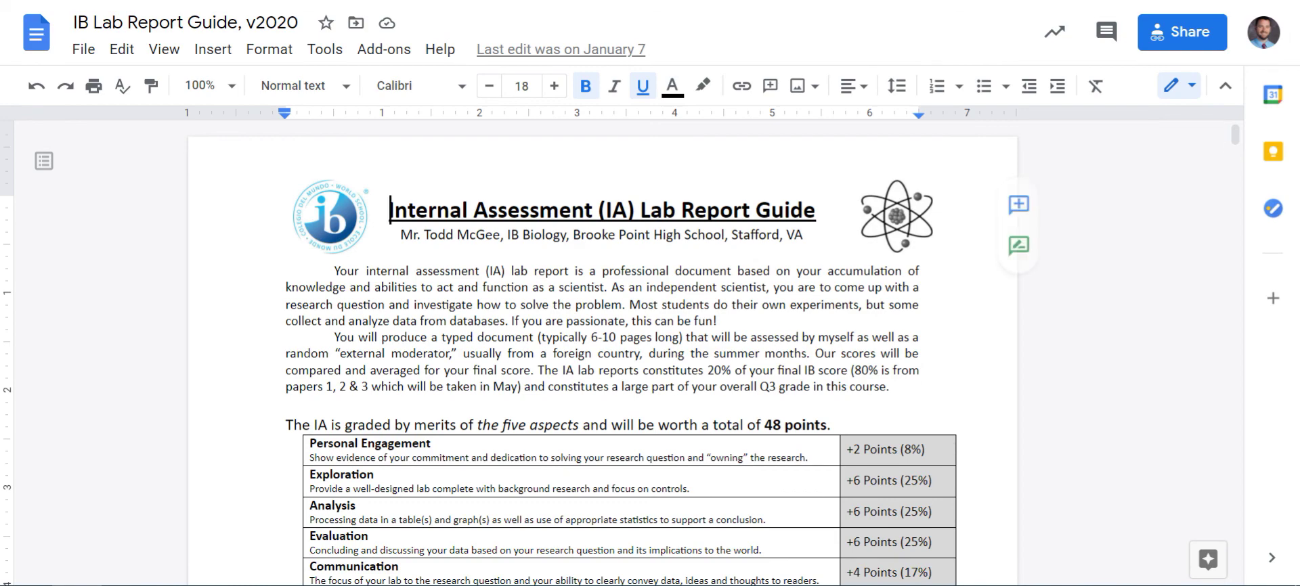
# Switch to the IB Lab Report Guide document and examine the chi-square example and critical values section near its end
pyautogui.moveTo(1234, 133); pyautogui.dragTo(1235, 573)
pyautogui.scroll(7, 603, 352)
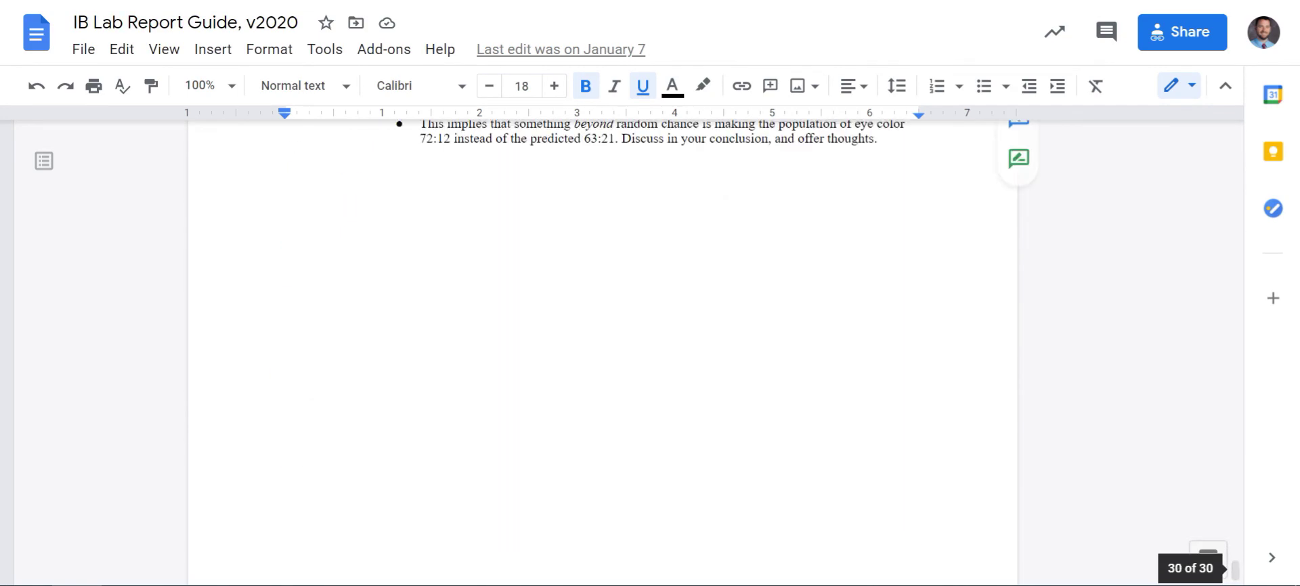
pyautogui.scroll(6, 603, 352)
pyautogui.scroll(-6, 602, 352)
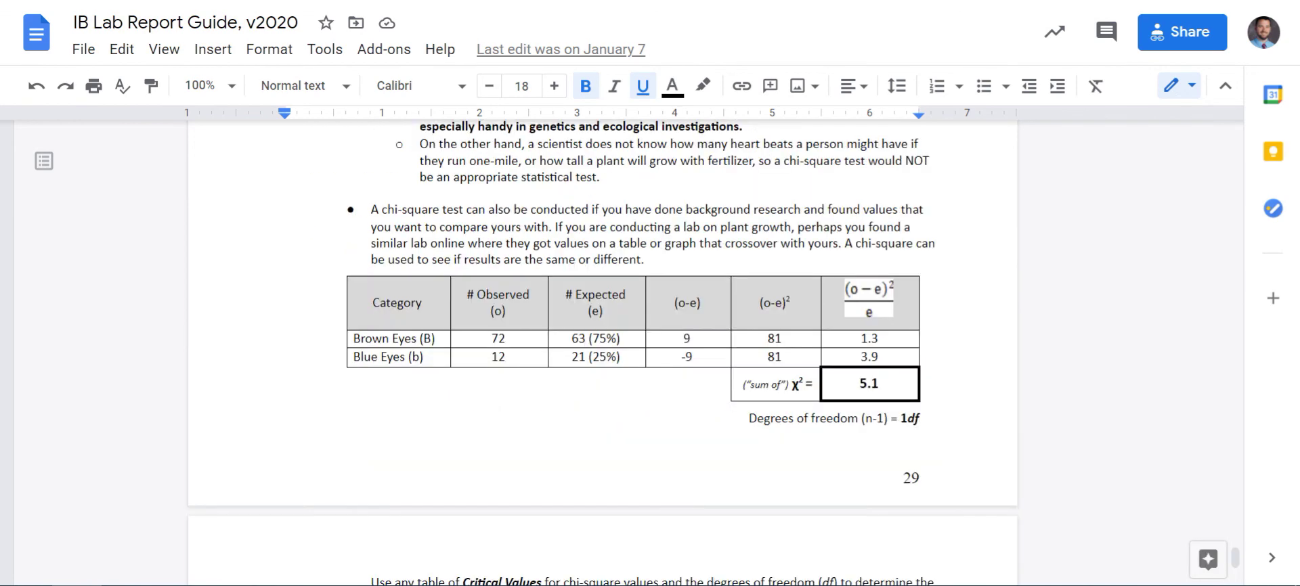
pyautogui.scroll(-4, 603, 352)
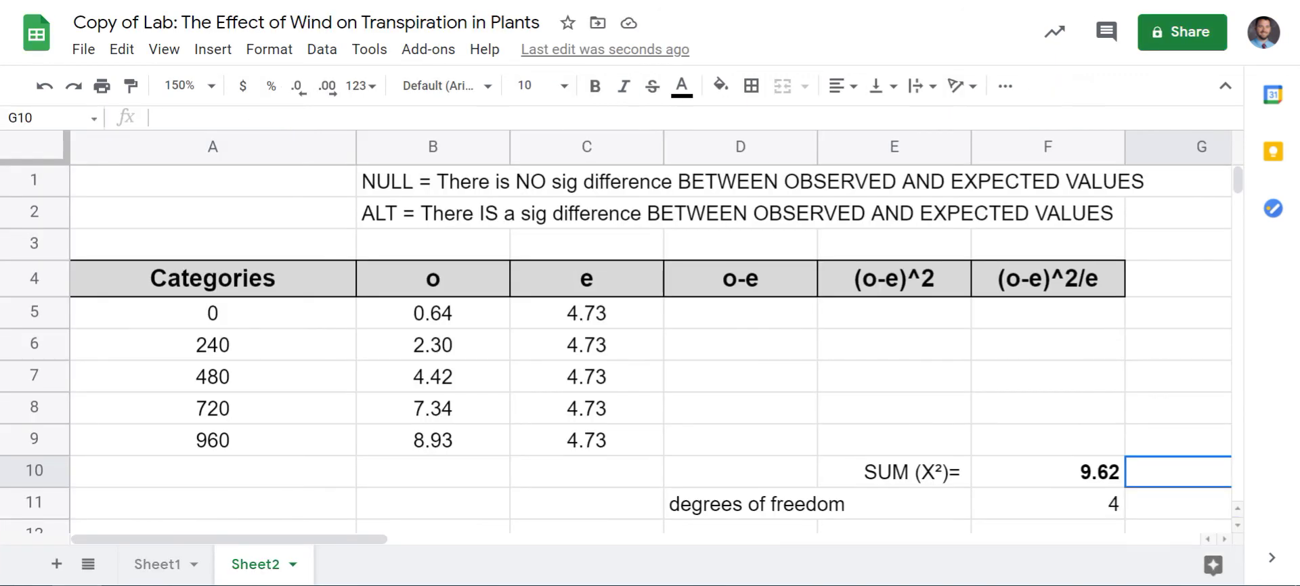
# Review the chi-squared sum, the null and alternative hypotheses, and the observed and expected values in B5:C9 of Sheet2
pyautogui.click(1047, 472)
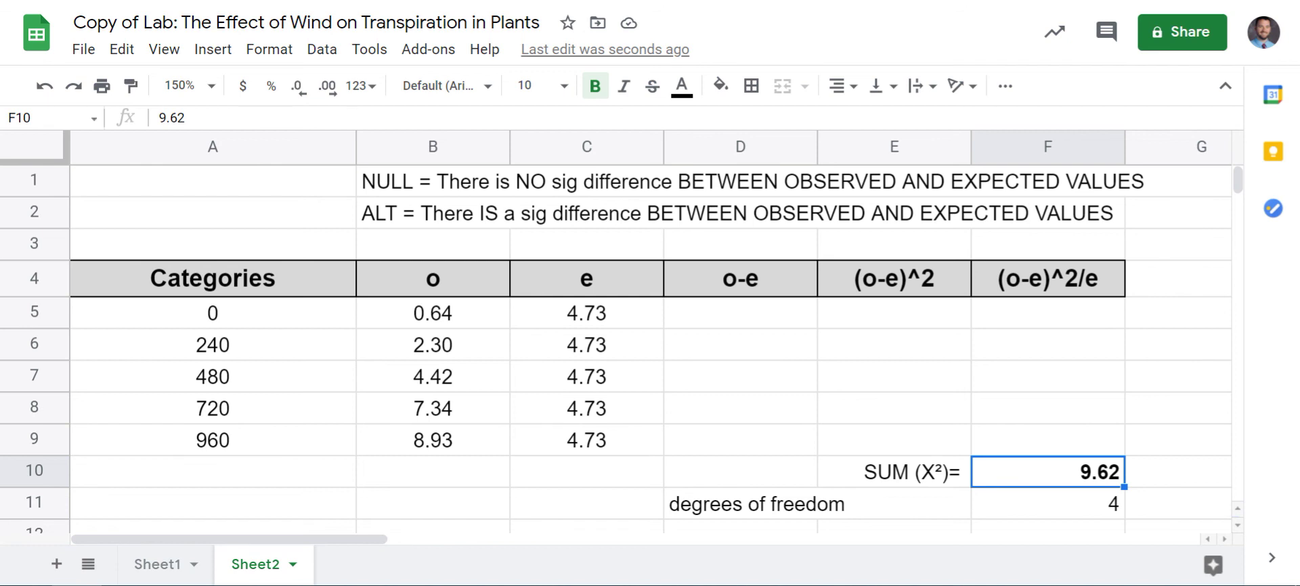
pyautogui.click(433, 181)
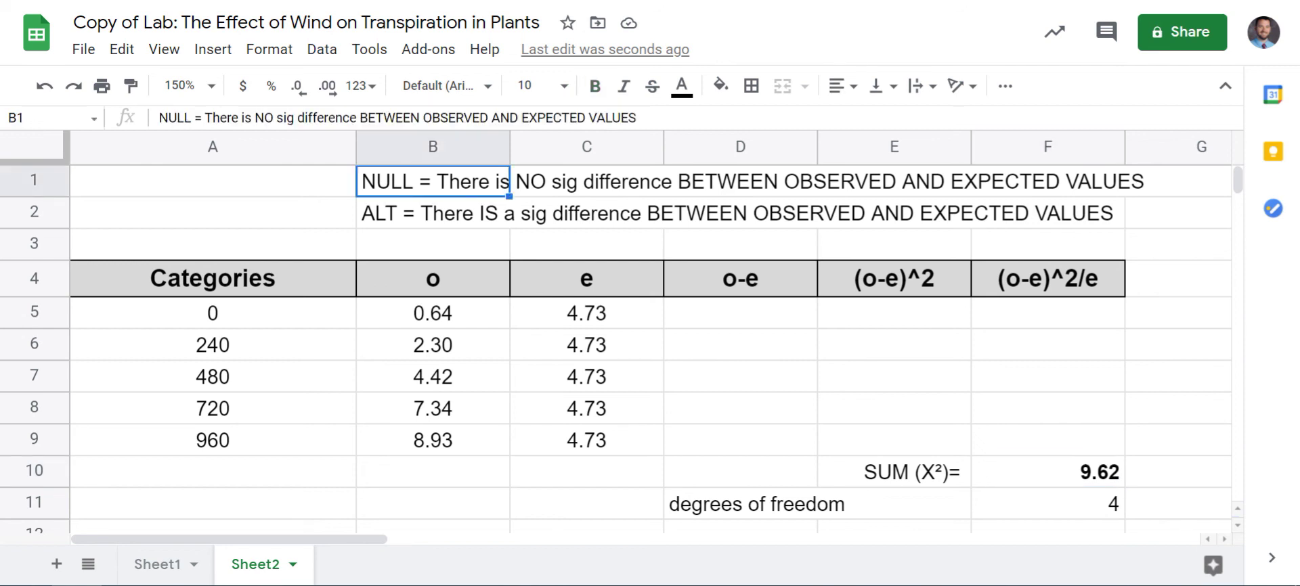
pyautogui.click(433, 213)
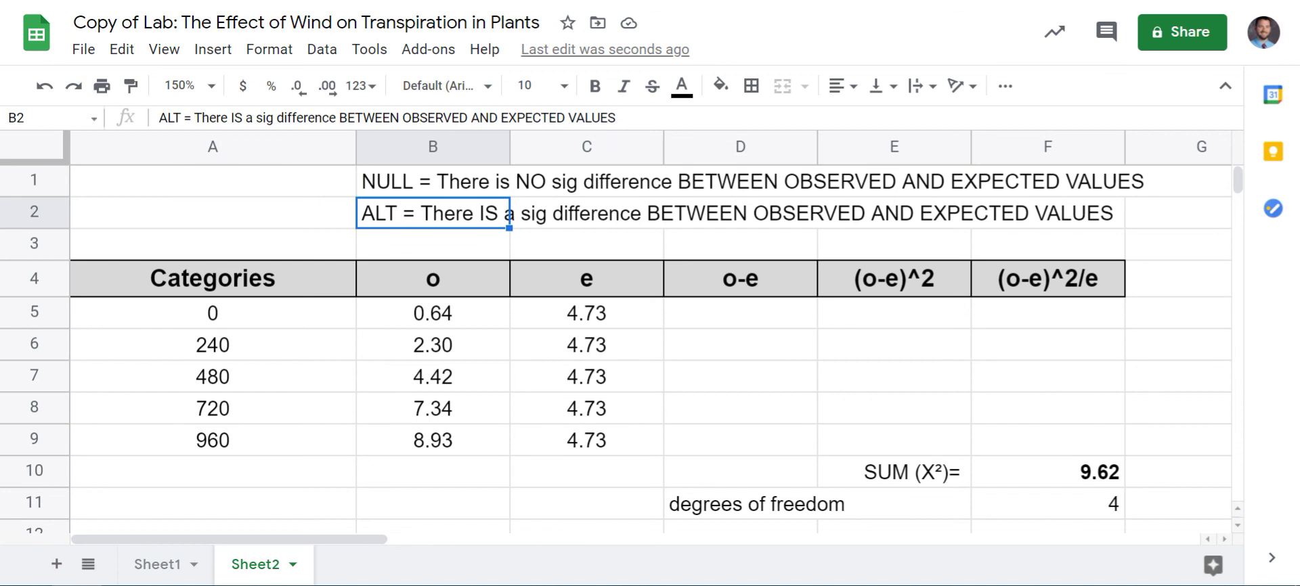
pyautogui.moveTo(432, 313); pyautogui.dragTo(433, 440)
pyautogui.moveTo(587, 313); pyautogui.dragTo(586, 440)
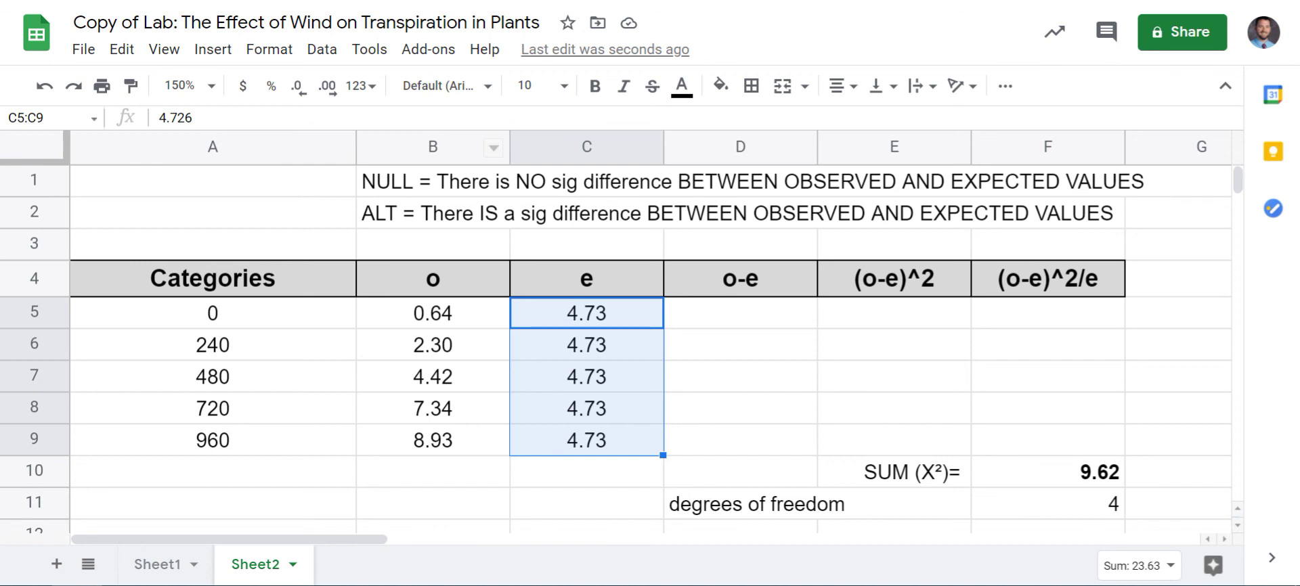
# Delete the sample chi-squared sum and degrees of freedom from F10:F11
pyautogui.moveTo(1047, 472); pyautogui.dragTo(1048, 504)
pyautogui.press('Delete')
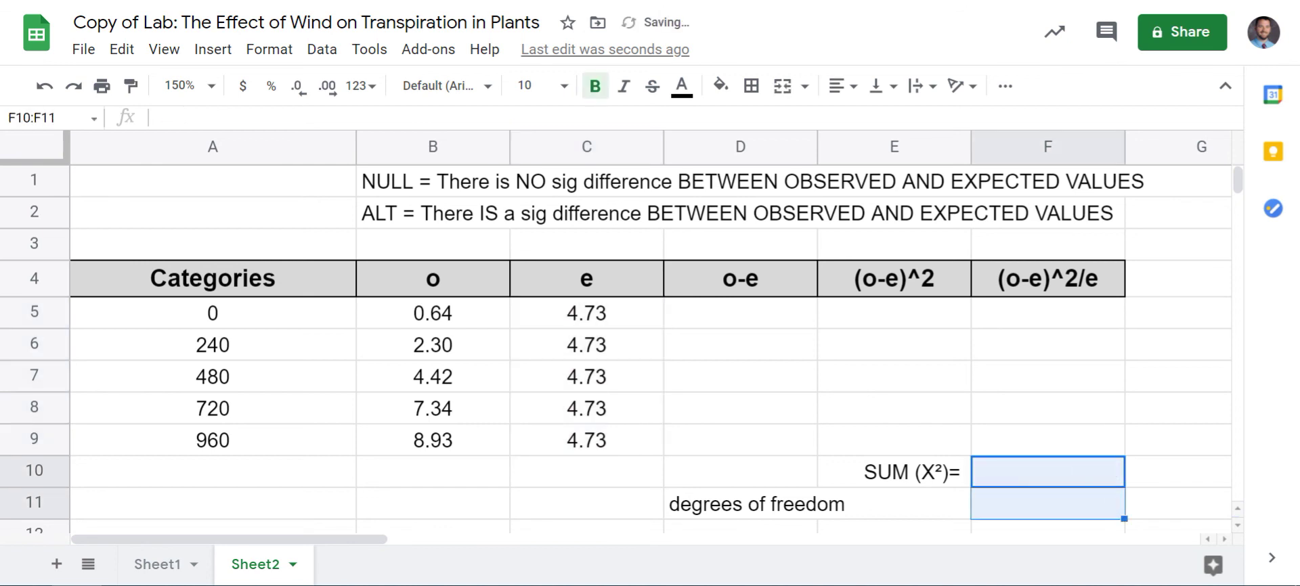